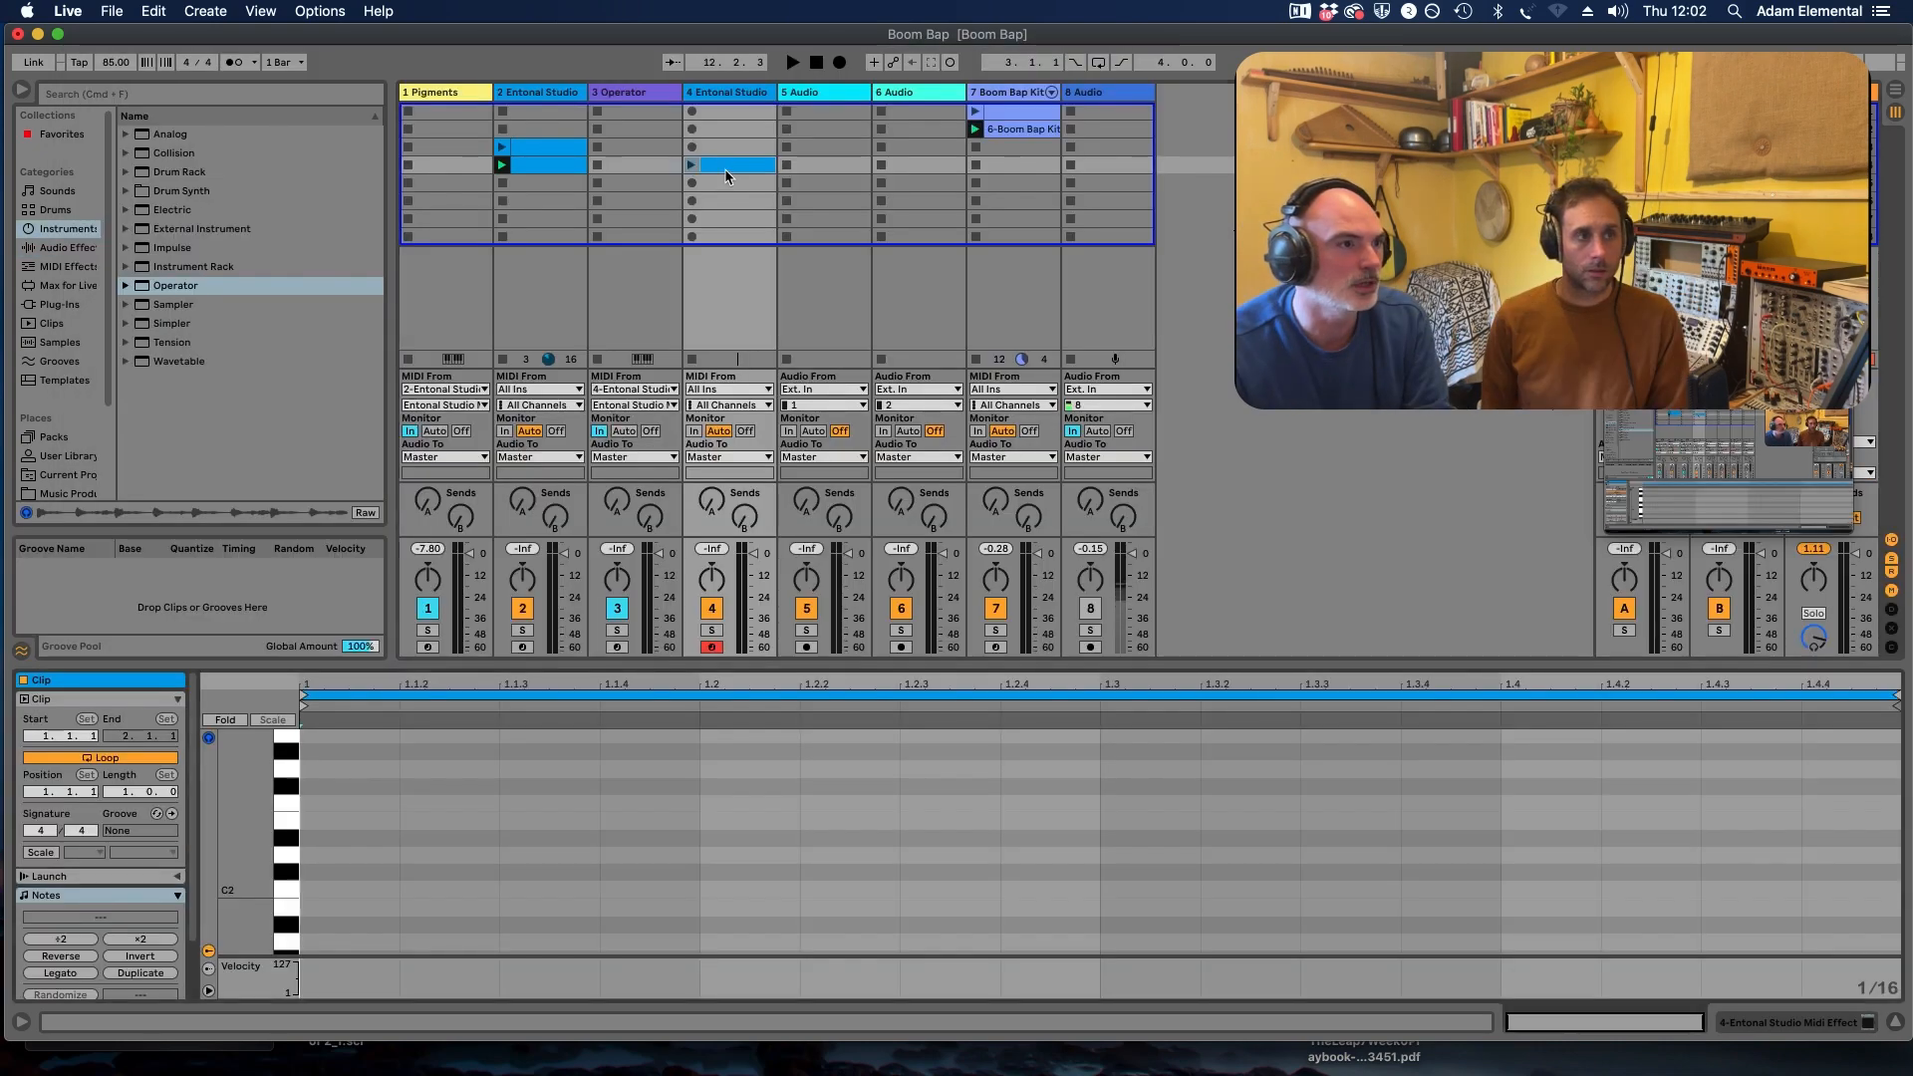
# Step: Audition the C1 key in the empty clip on track 4, both on its own and against the playing set
pyautogui.scroll(-1, 430, 807)
pyautogui.scroll(-5, 429, 799)
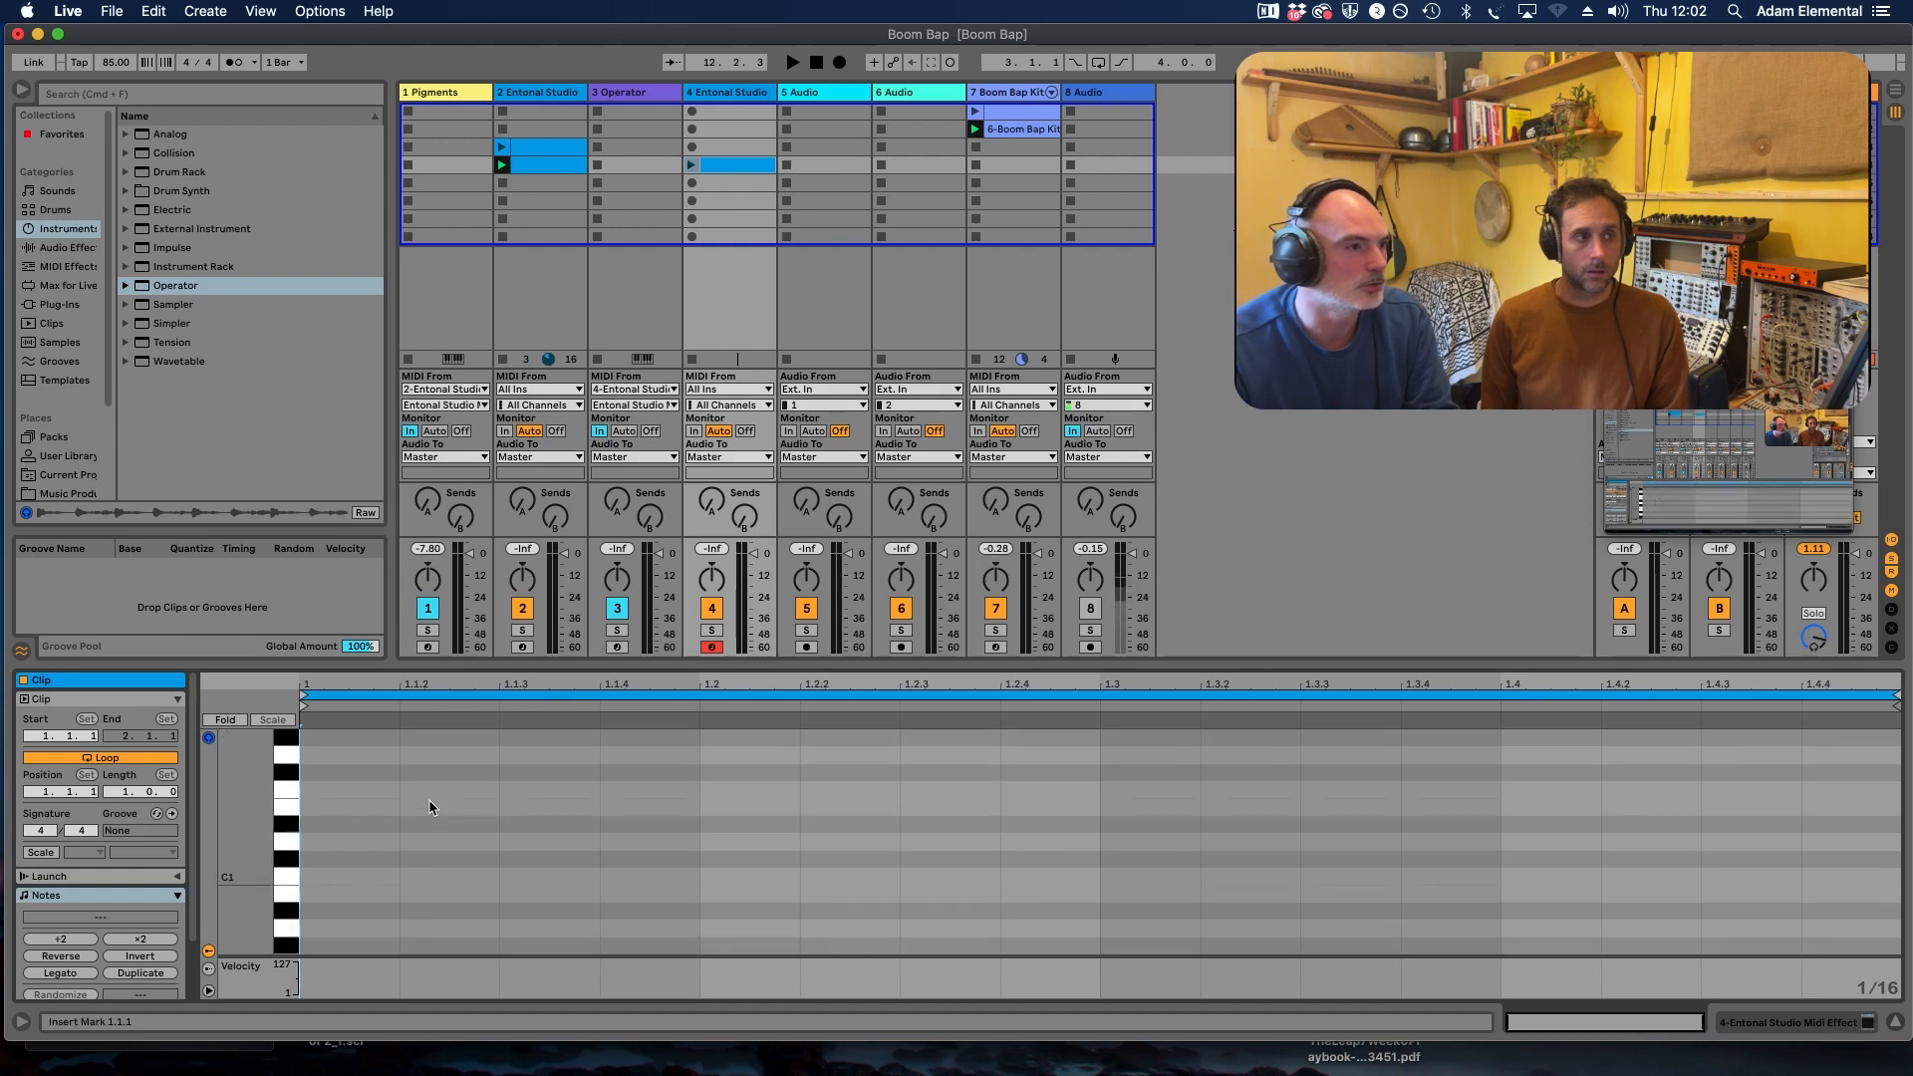
pyautogui.click(290, 839)
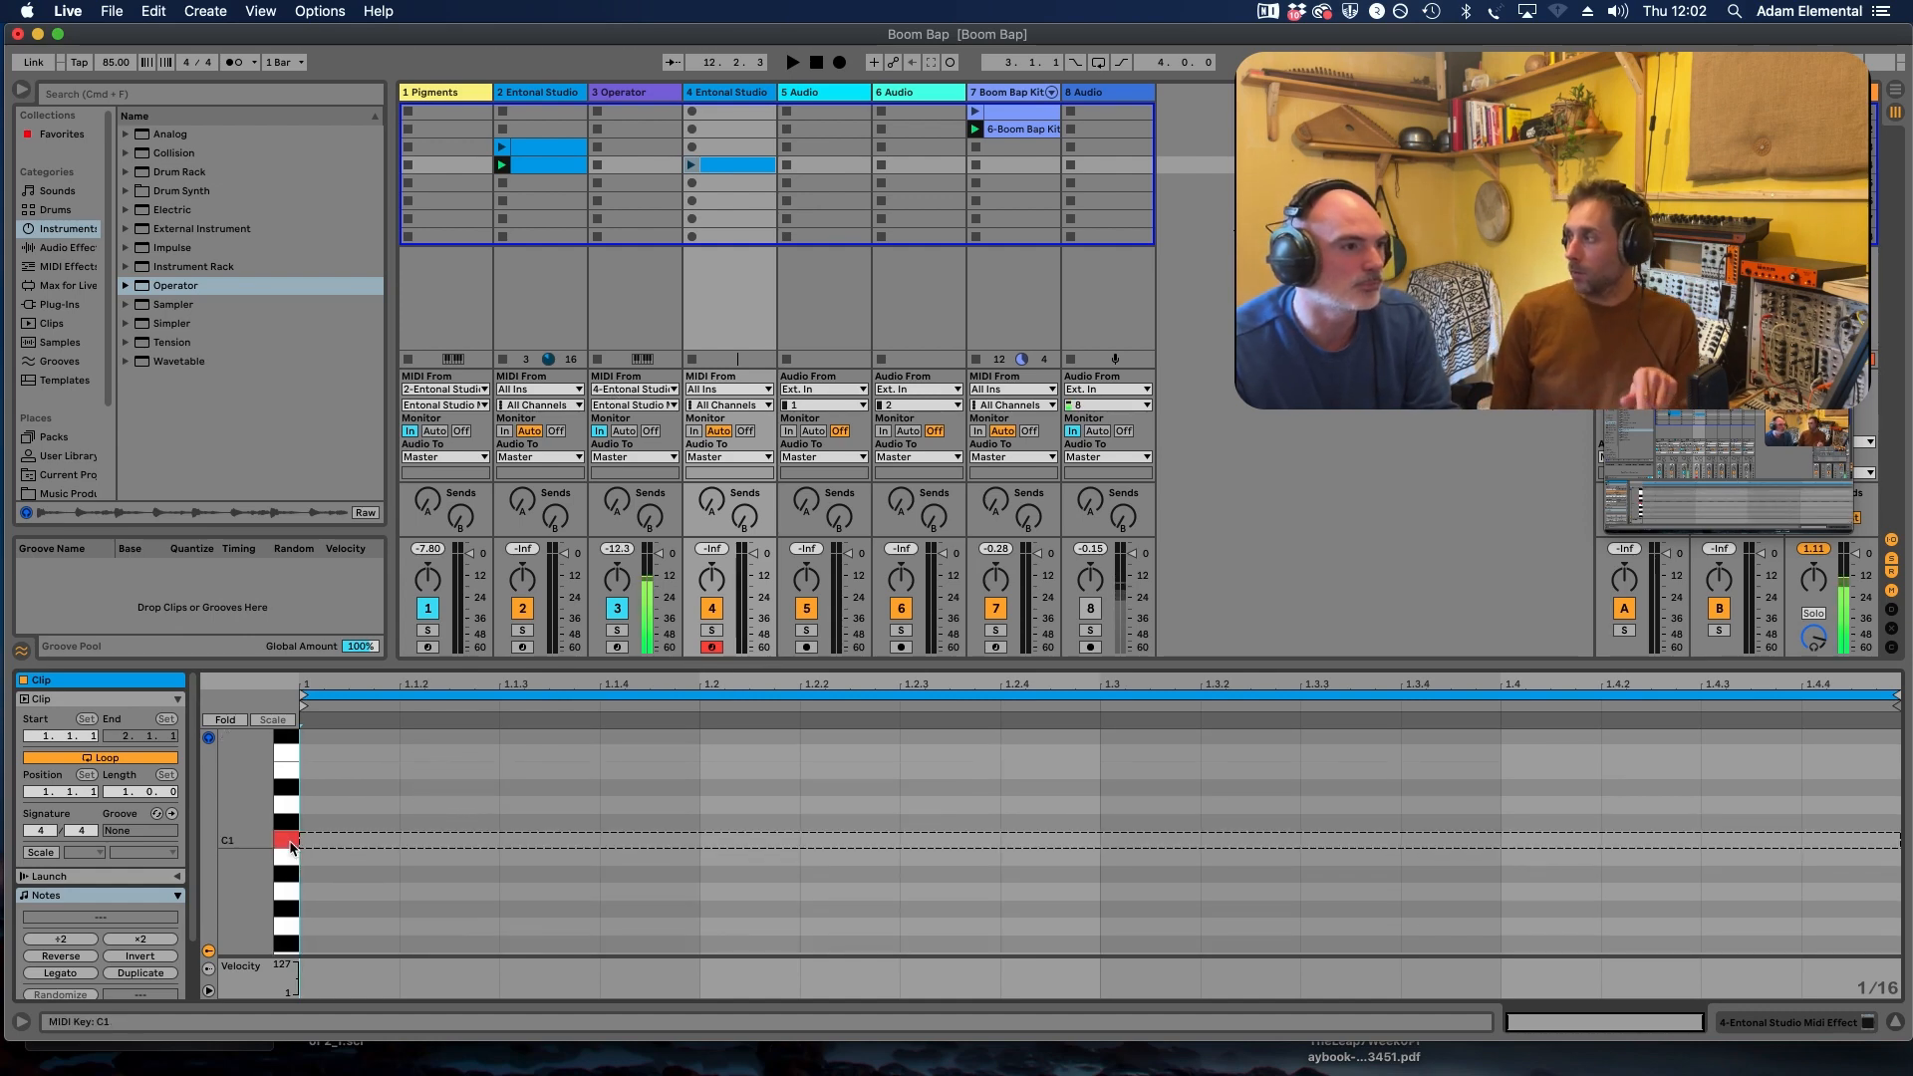
pyautogui.click(290, 839)
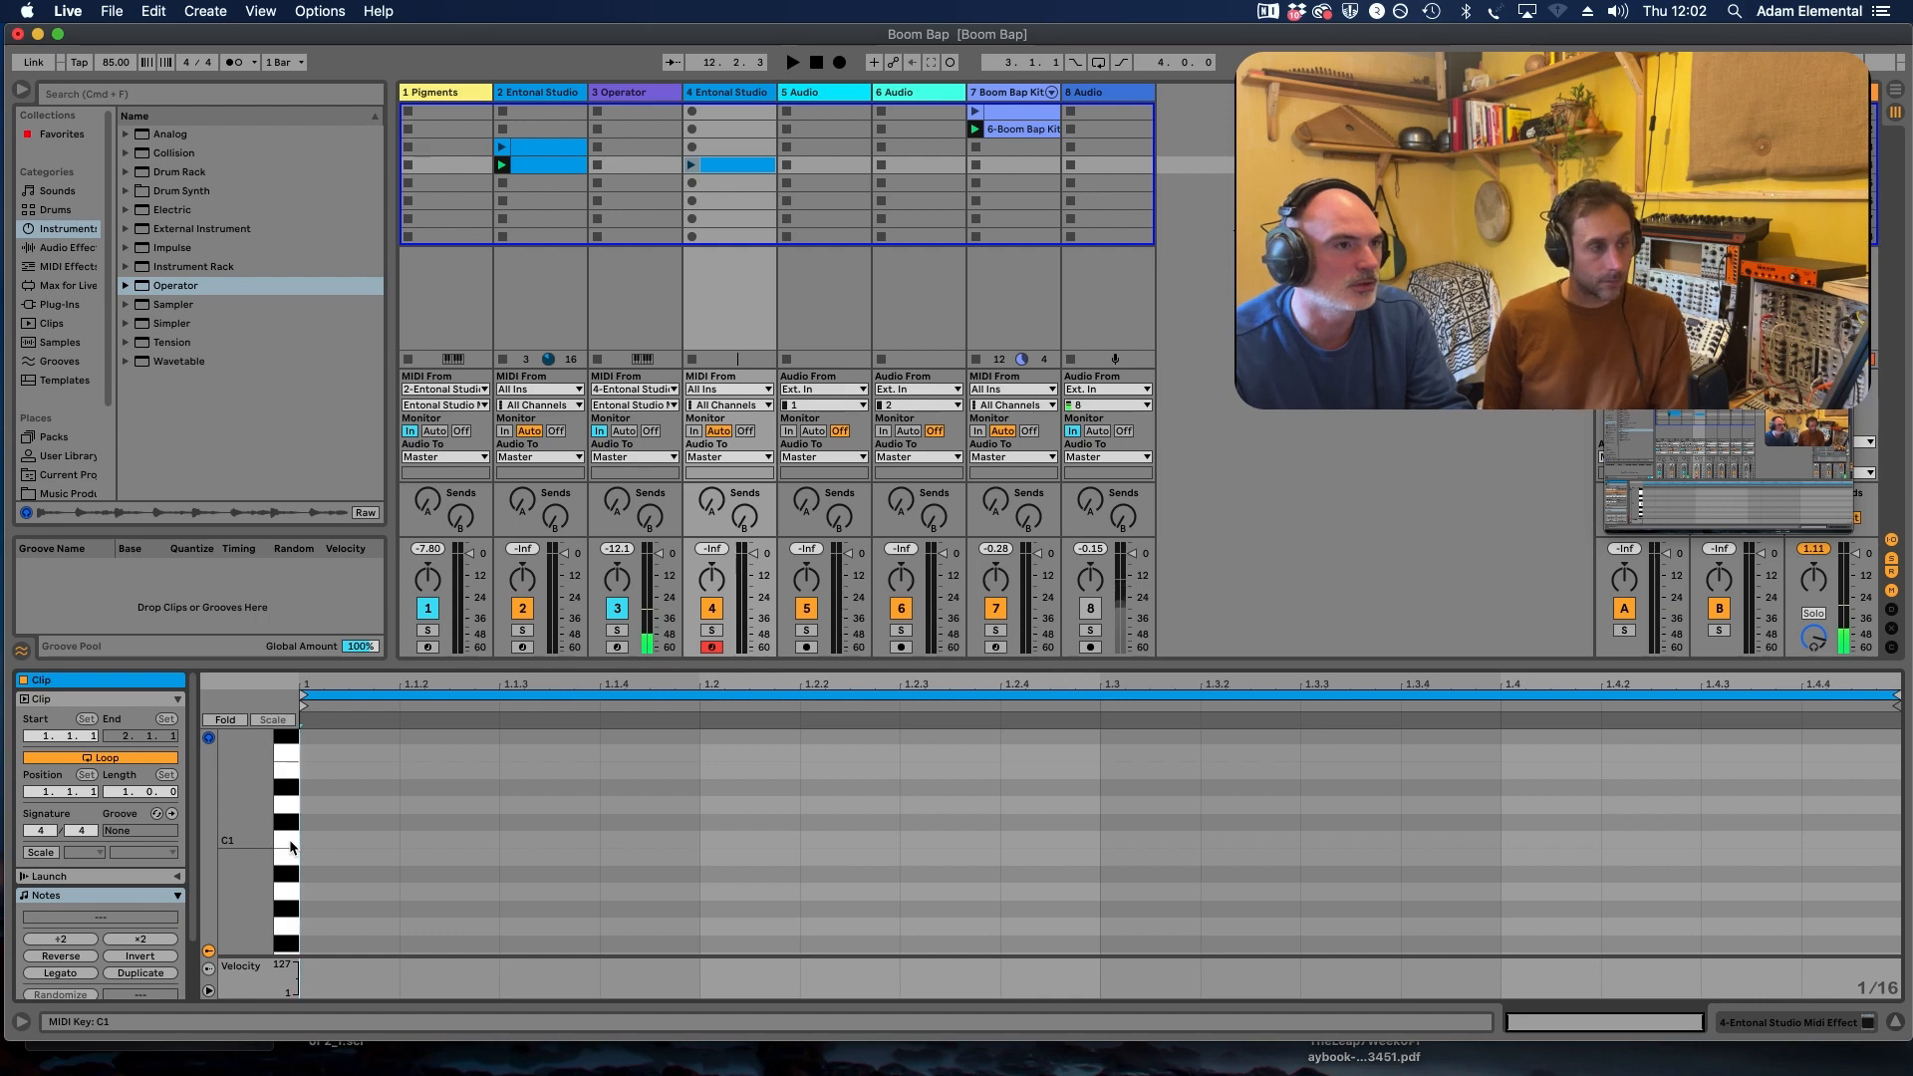
pyautogui.press('space')
pyautogui.click(289, 842)
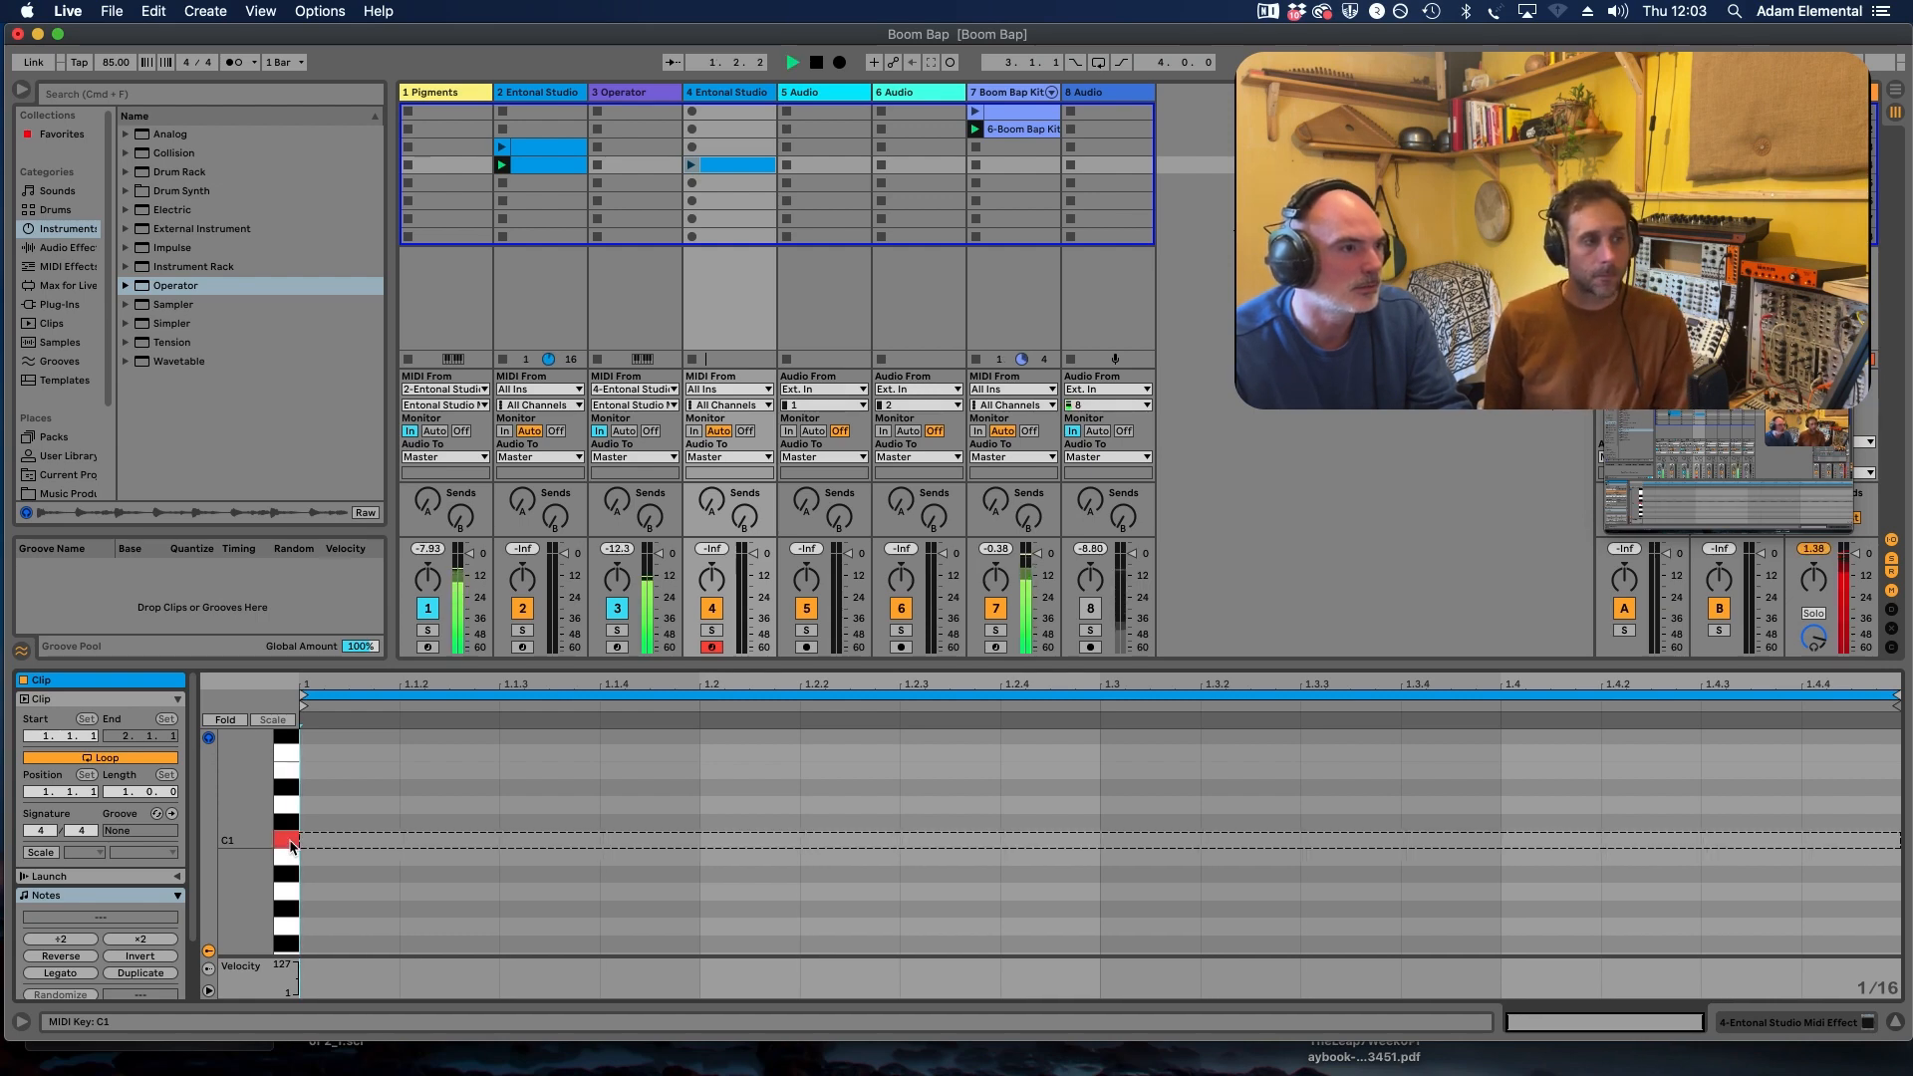
pyautogui.click(290, 845)
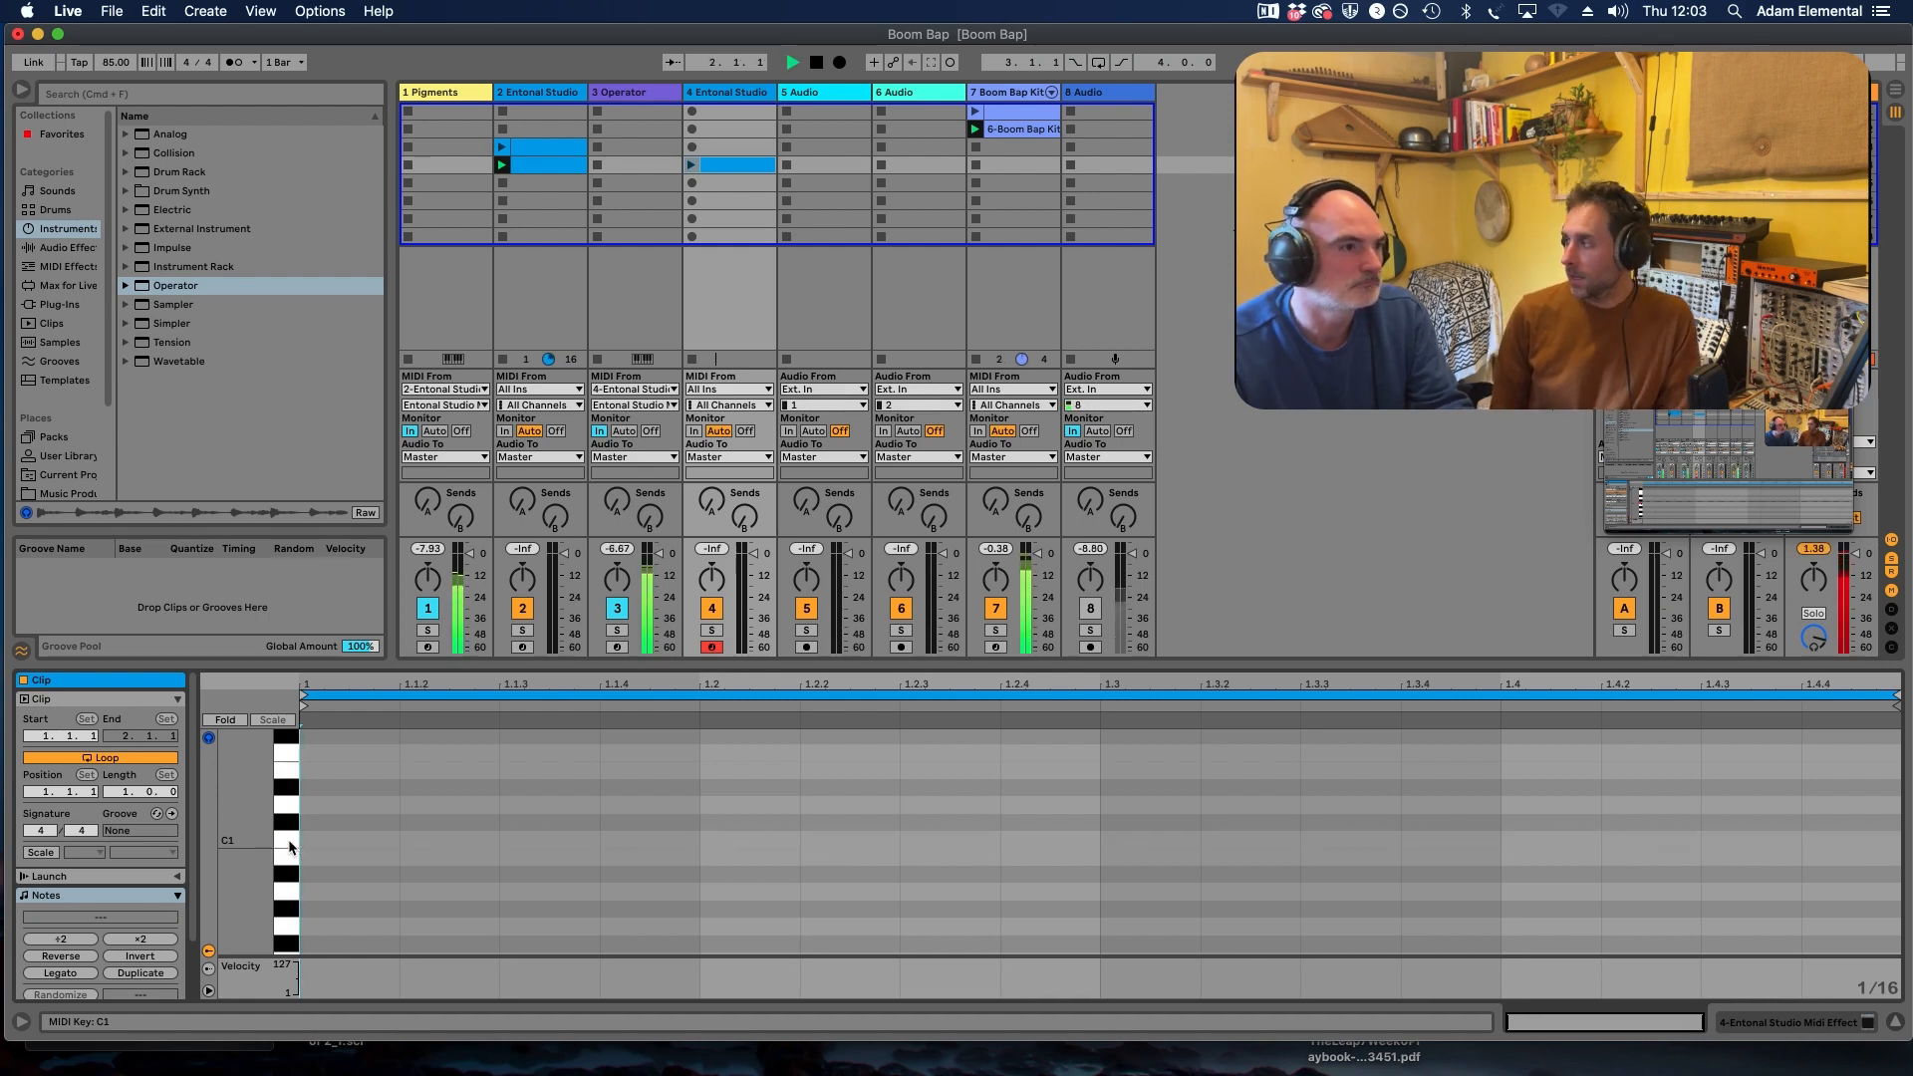
pyautogui.click(289, 841)
pyautogui.scroll(-3, 289, 841)
pyautogui.press('space')
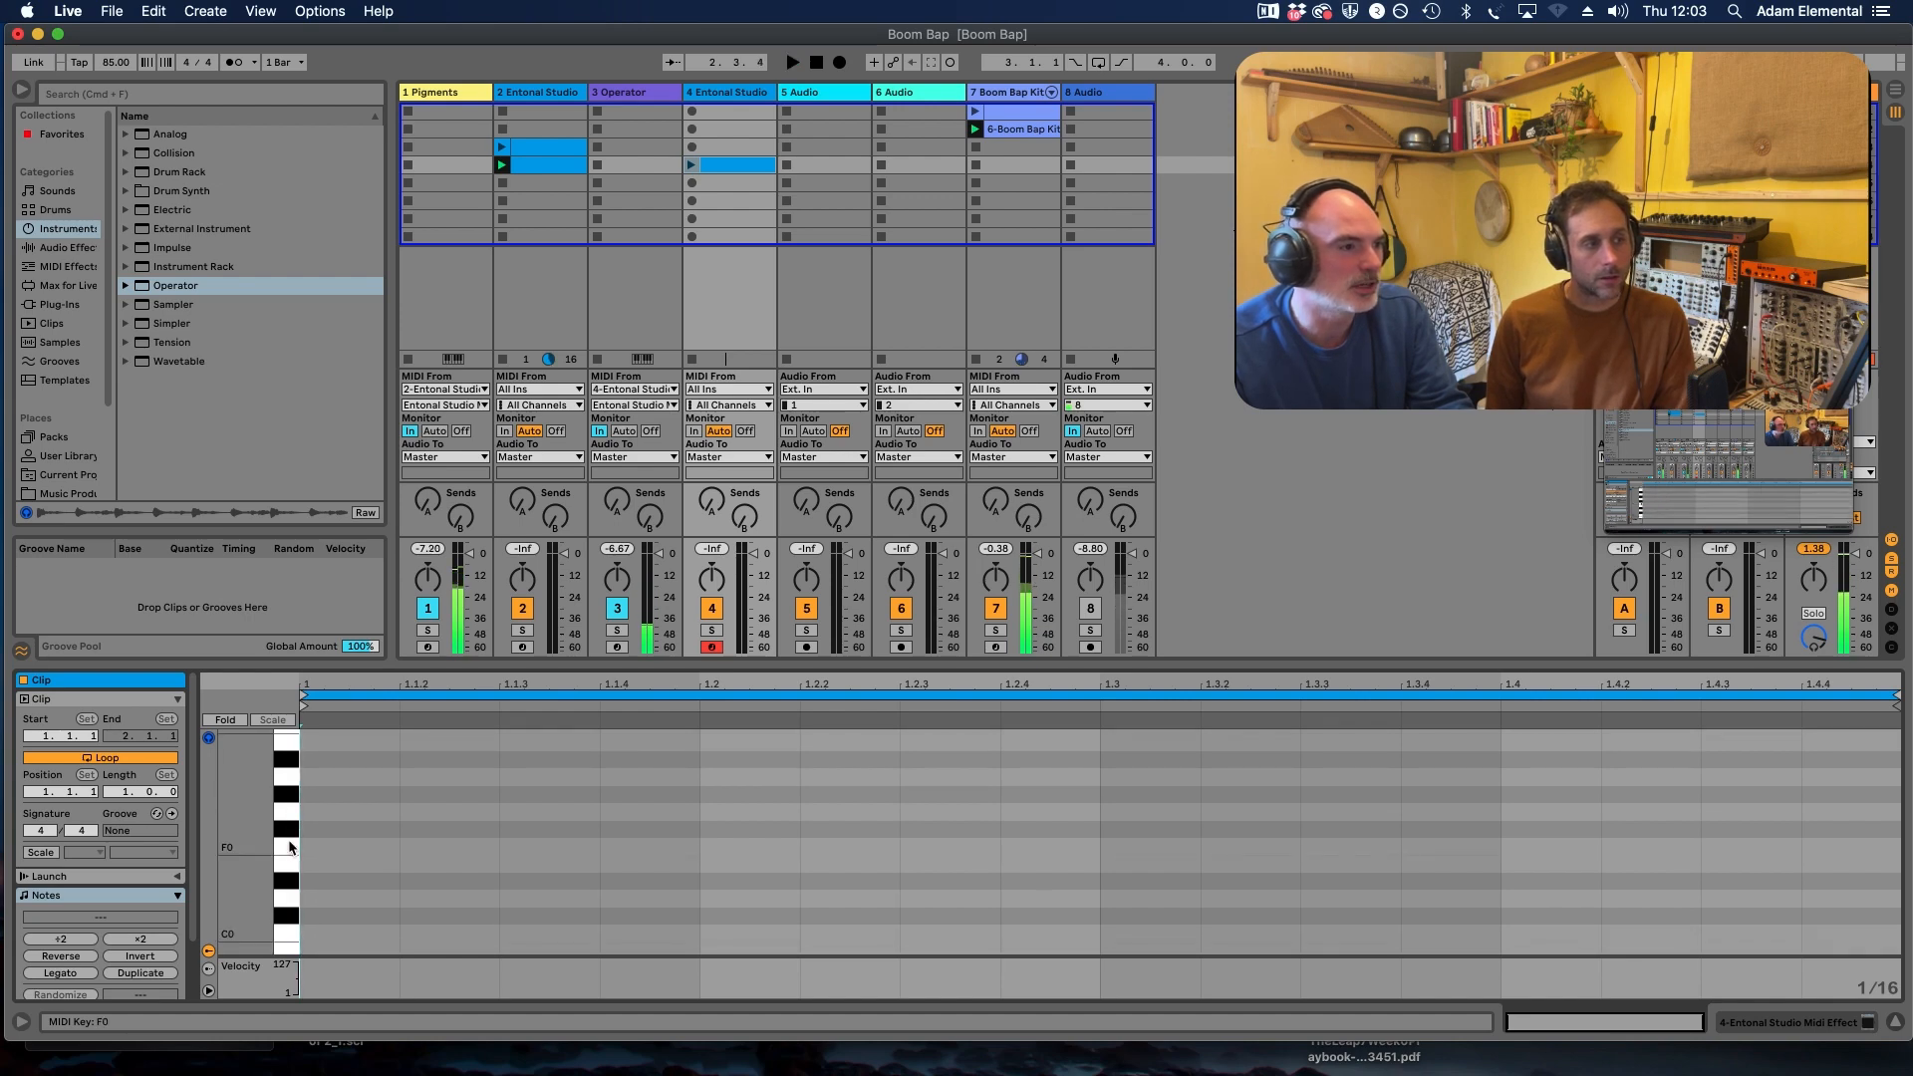
# Step: Audition lower bass pitches around F0 and G0 with playback stopped
pyautogui.click(289, 847)
pyautogui.scroll(3, 289, 847)
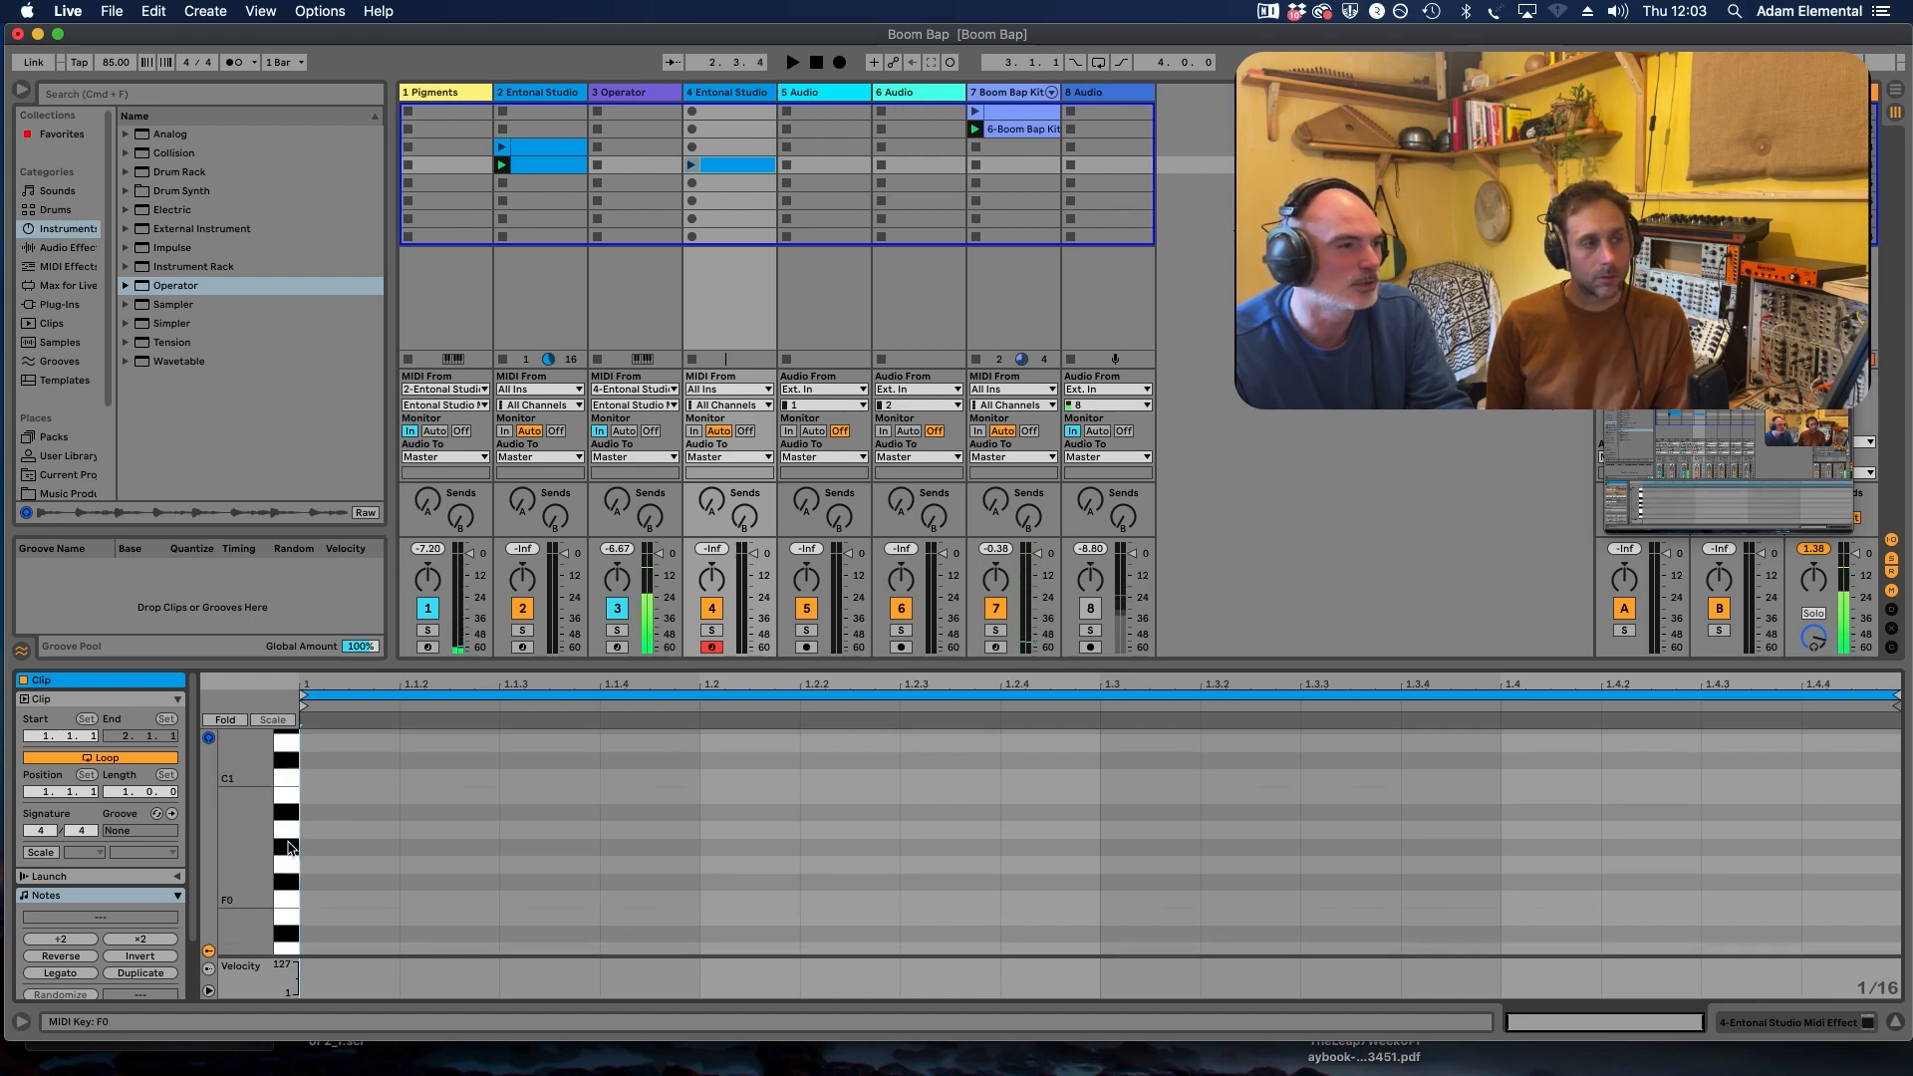
pyautogui.click(285, 794)
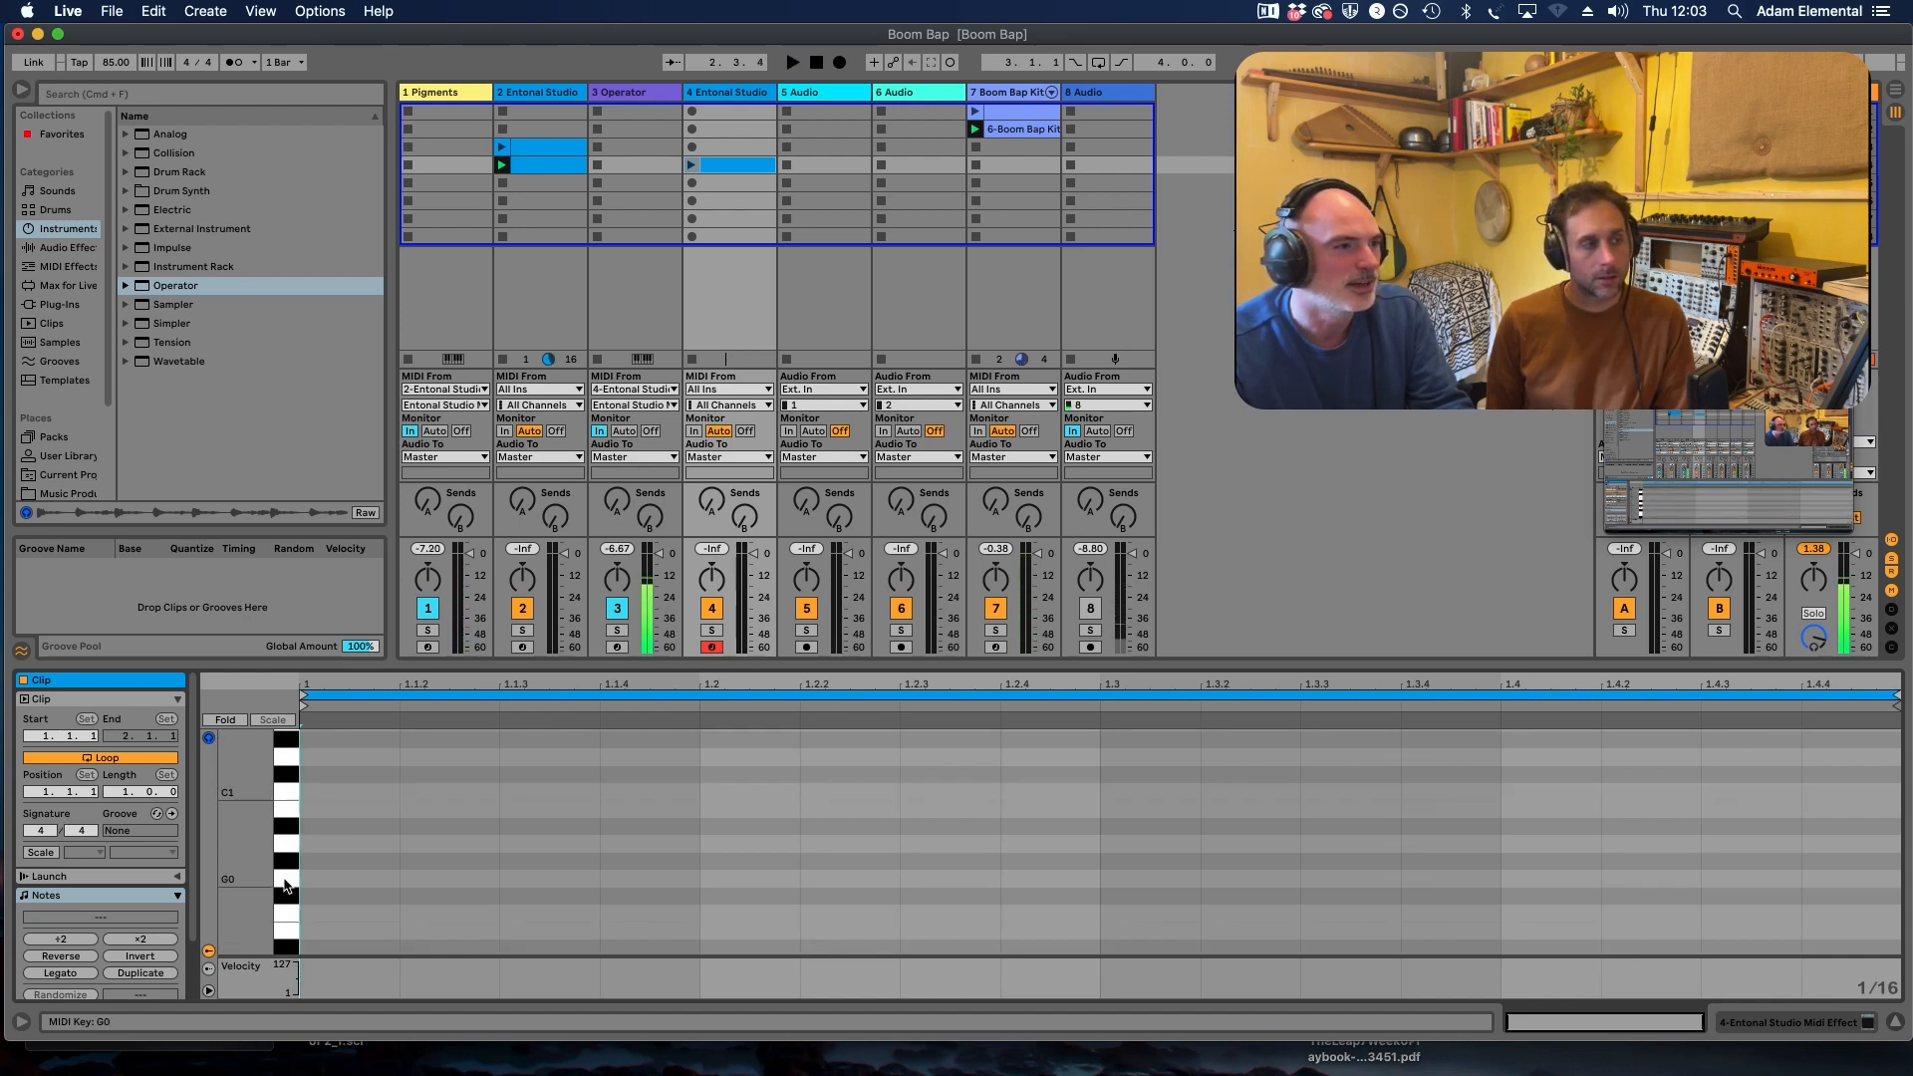
# Step: Draw an F0 note filling the whole one-bar clip and duplicate the loop to make it two bars long
pyautogui.scroll(-2, 285, 877)
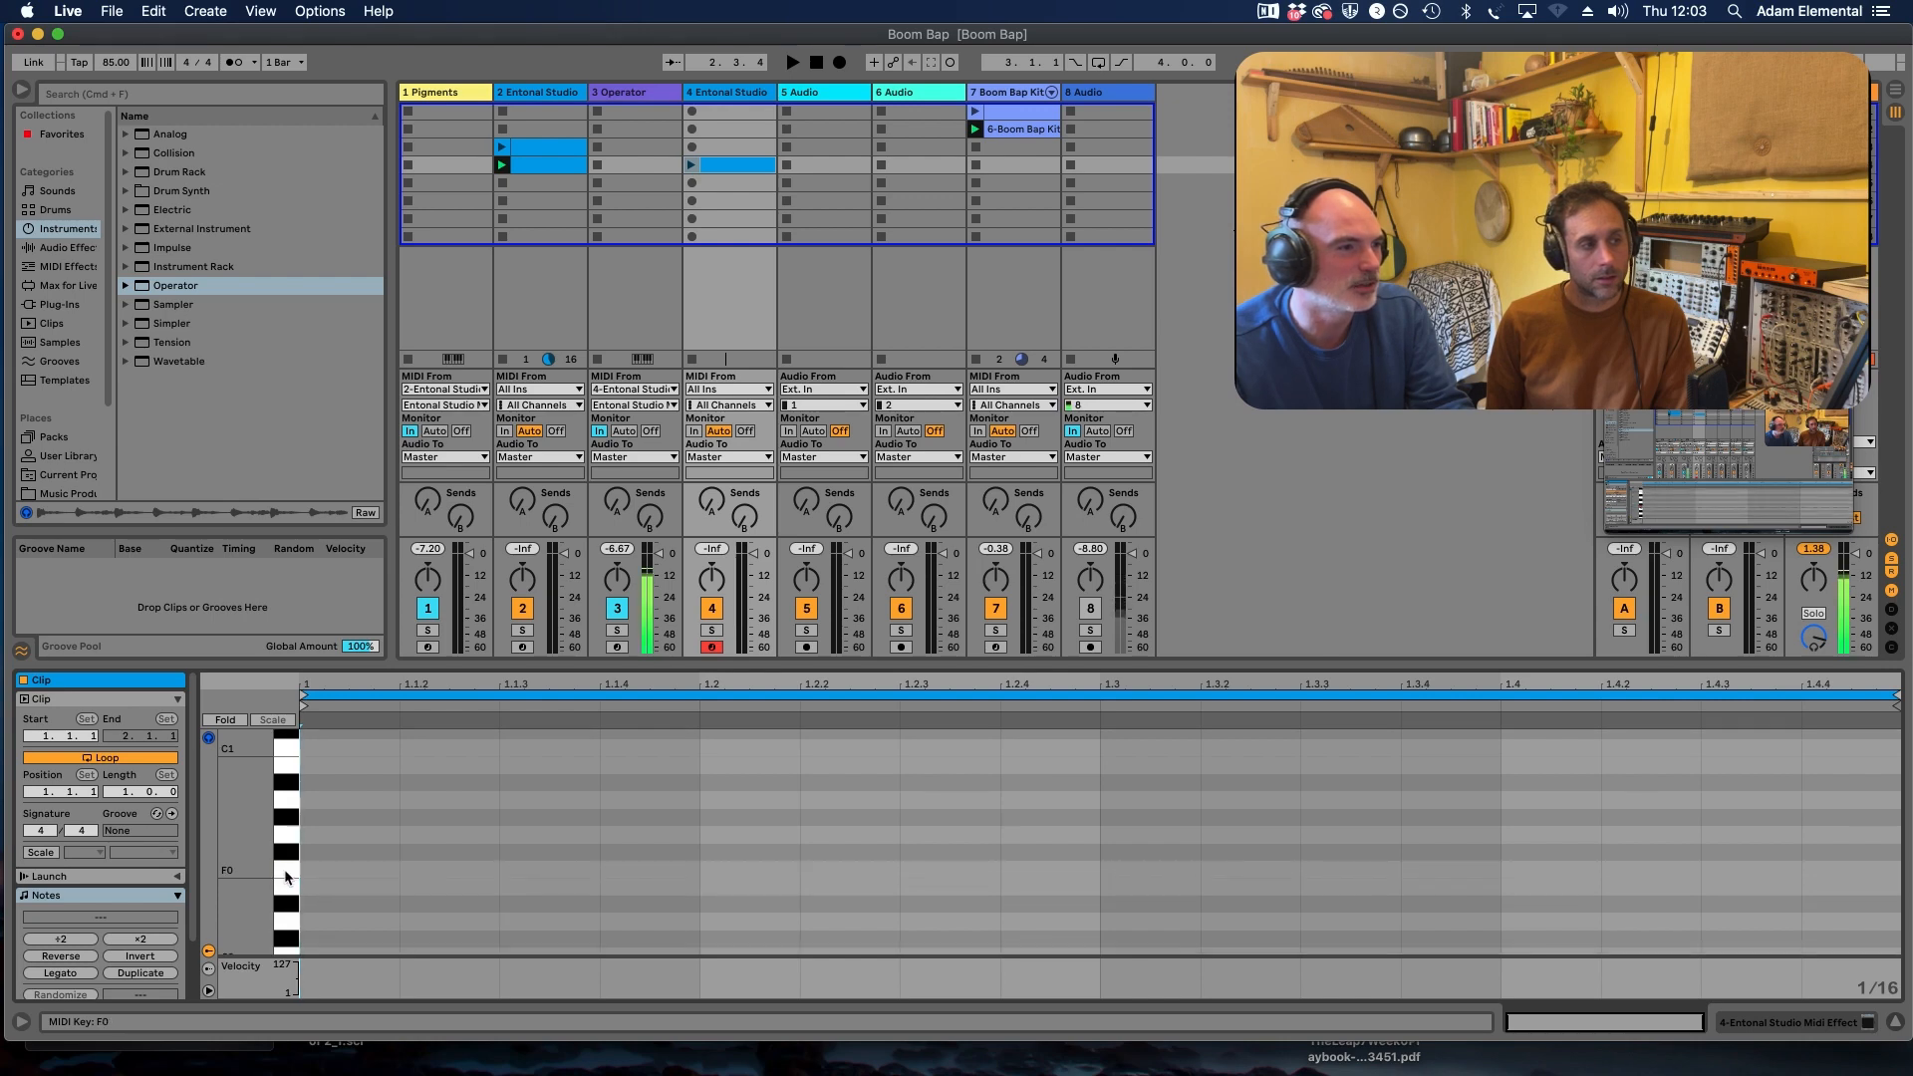
pyautogui.doubleClick(320, 870)
pyautogui.moveTo(321, 875); pyautogui.dragTo(1867, 842)
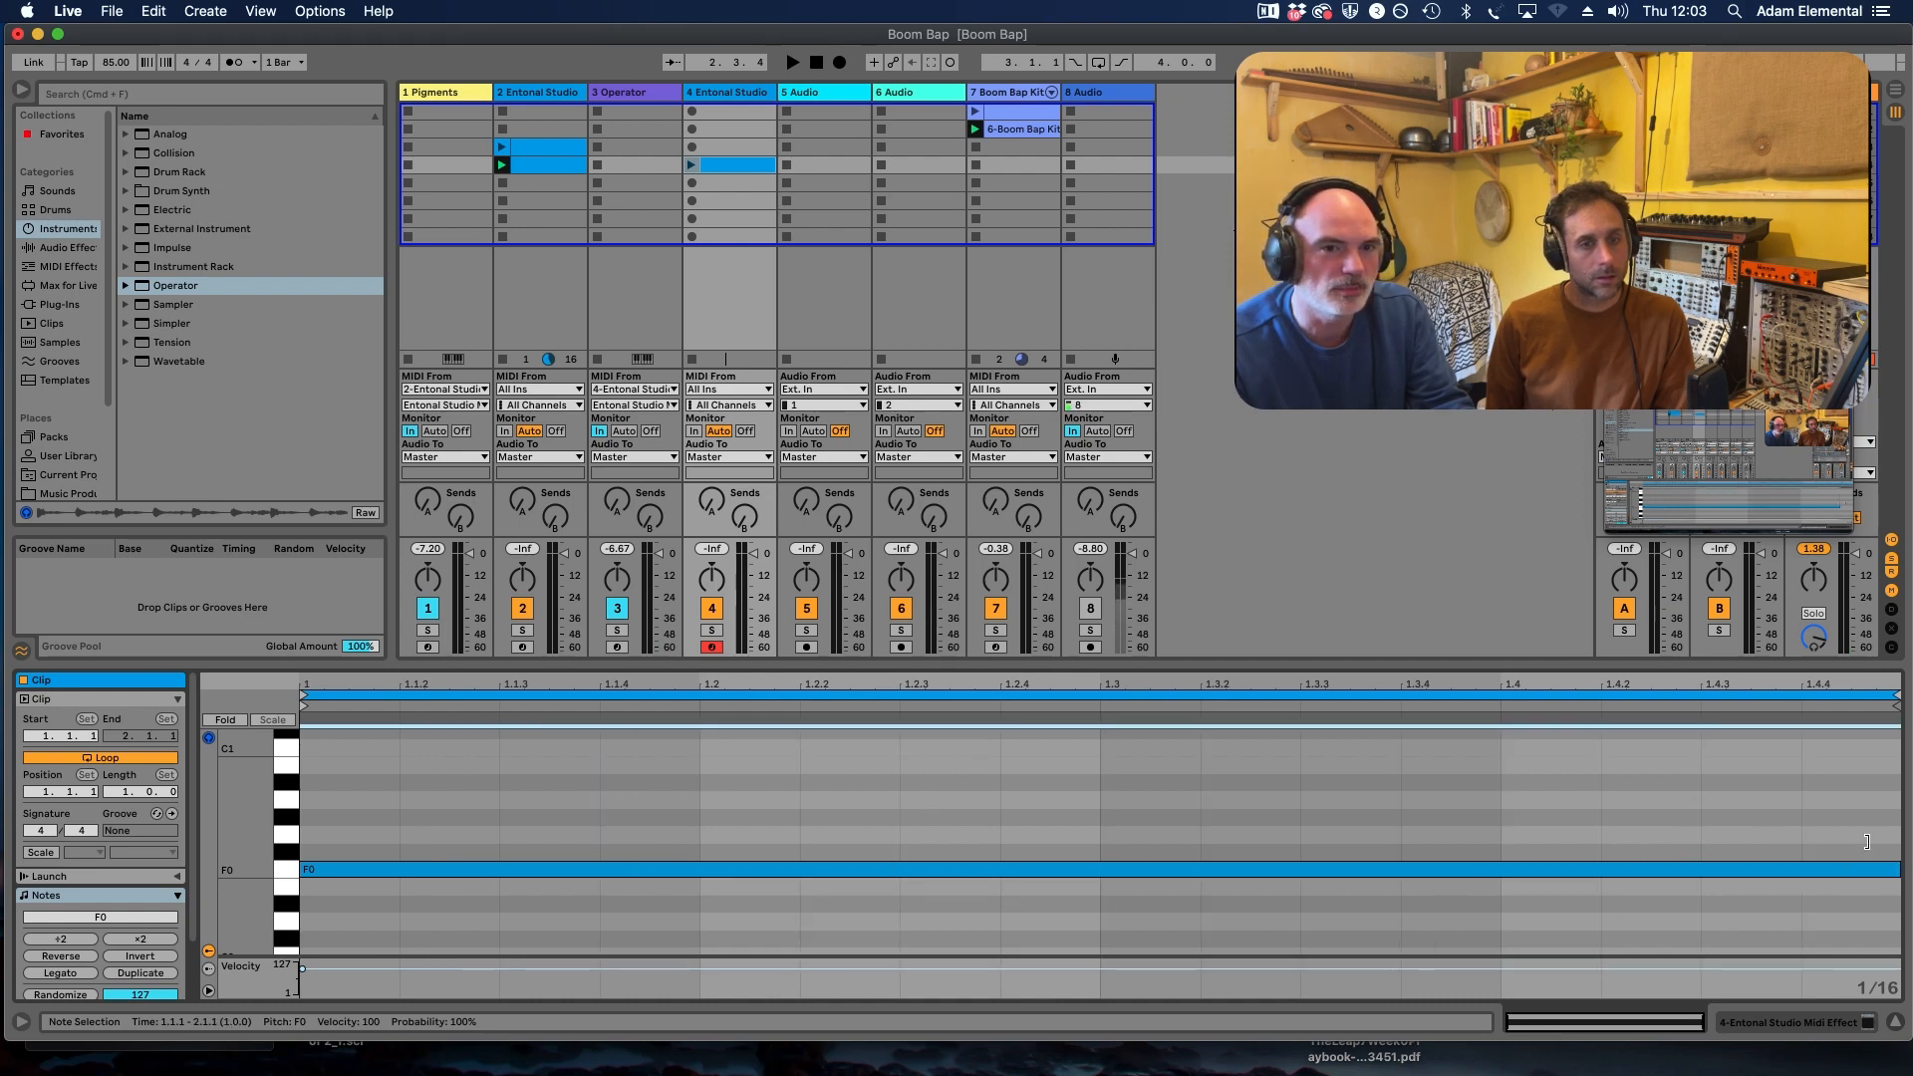
pyautogui.click(1475, 695)
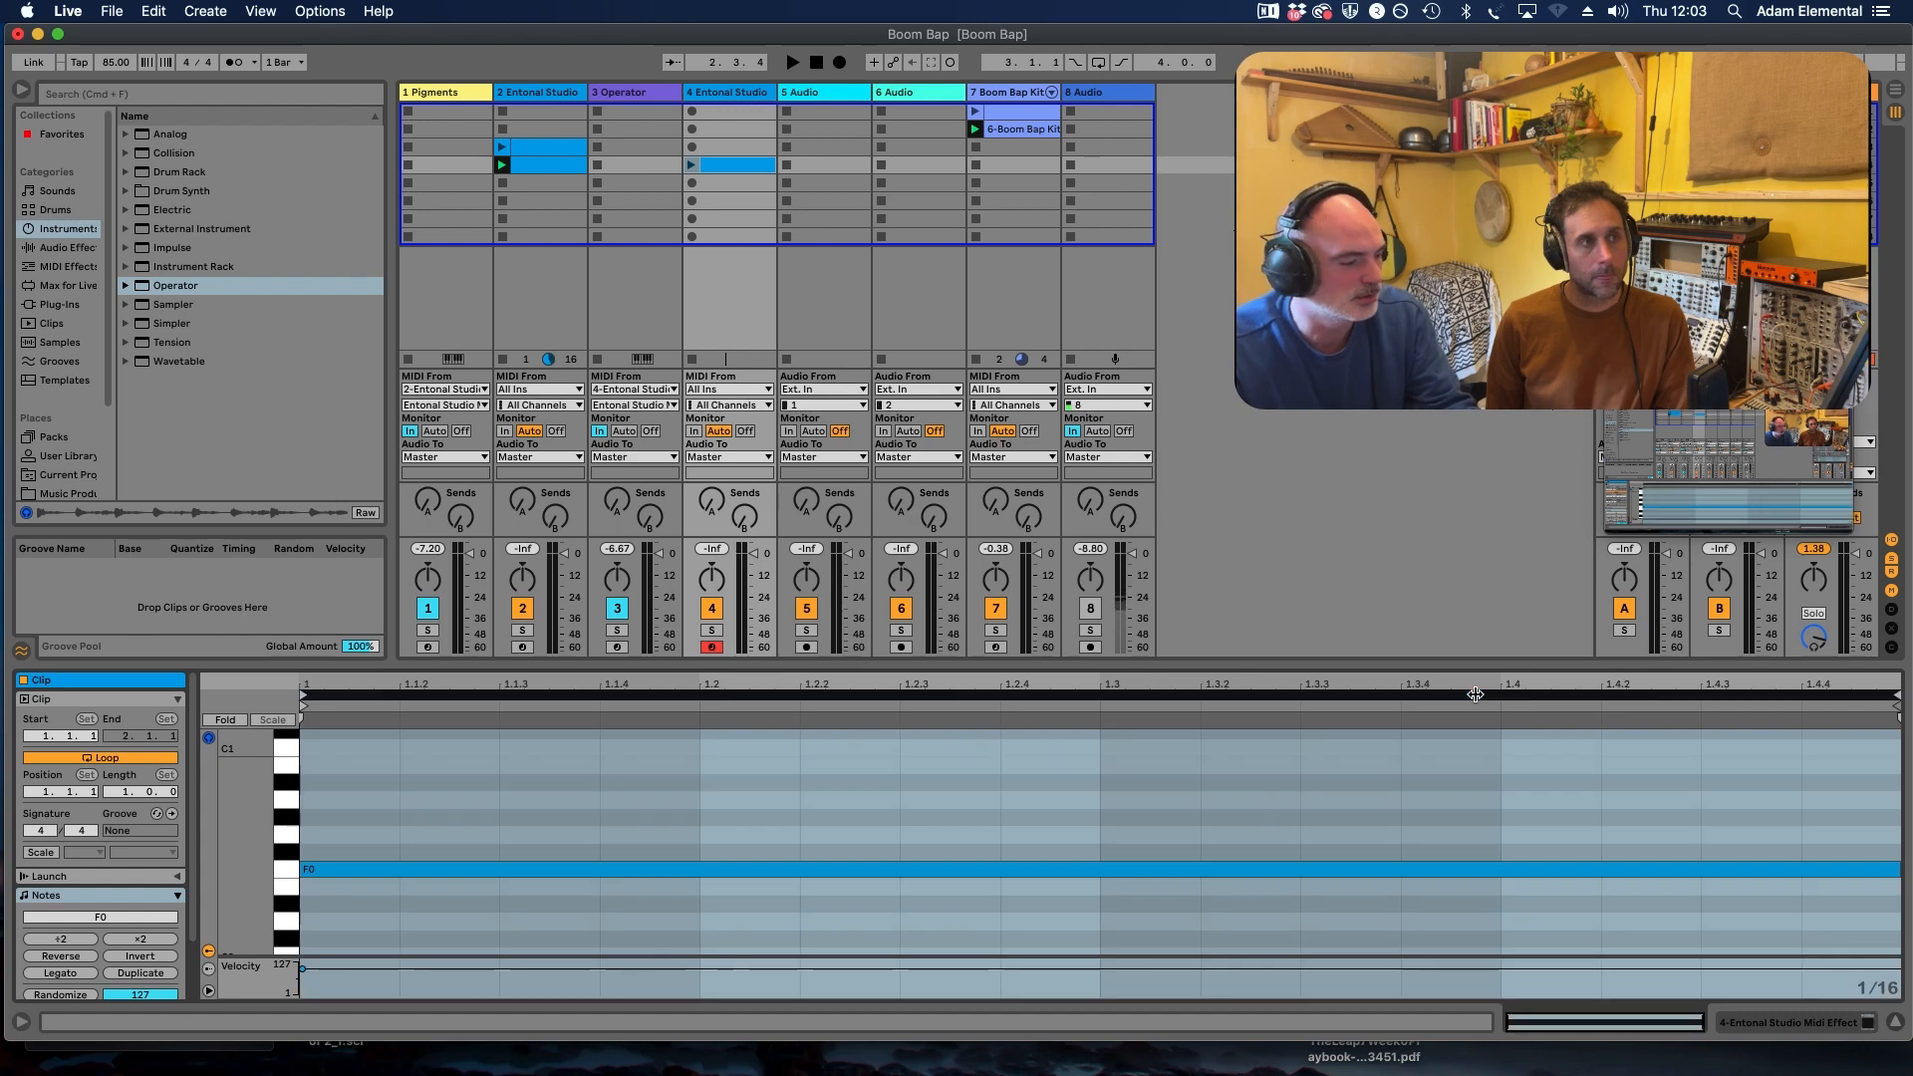
pyautogui.press('super+d')
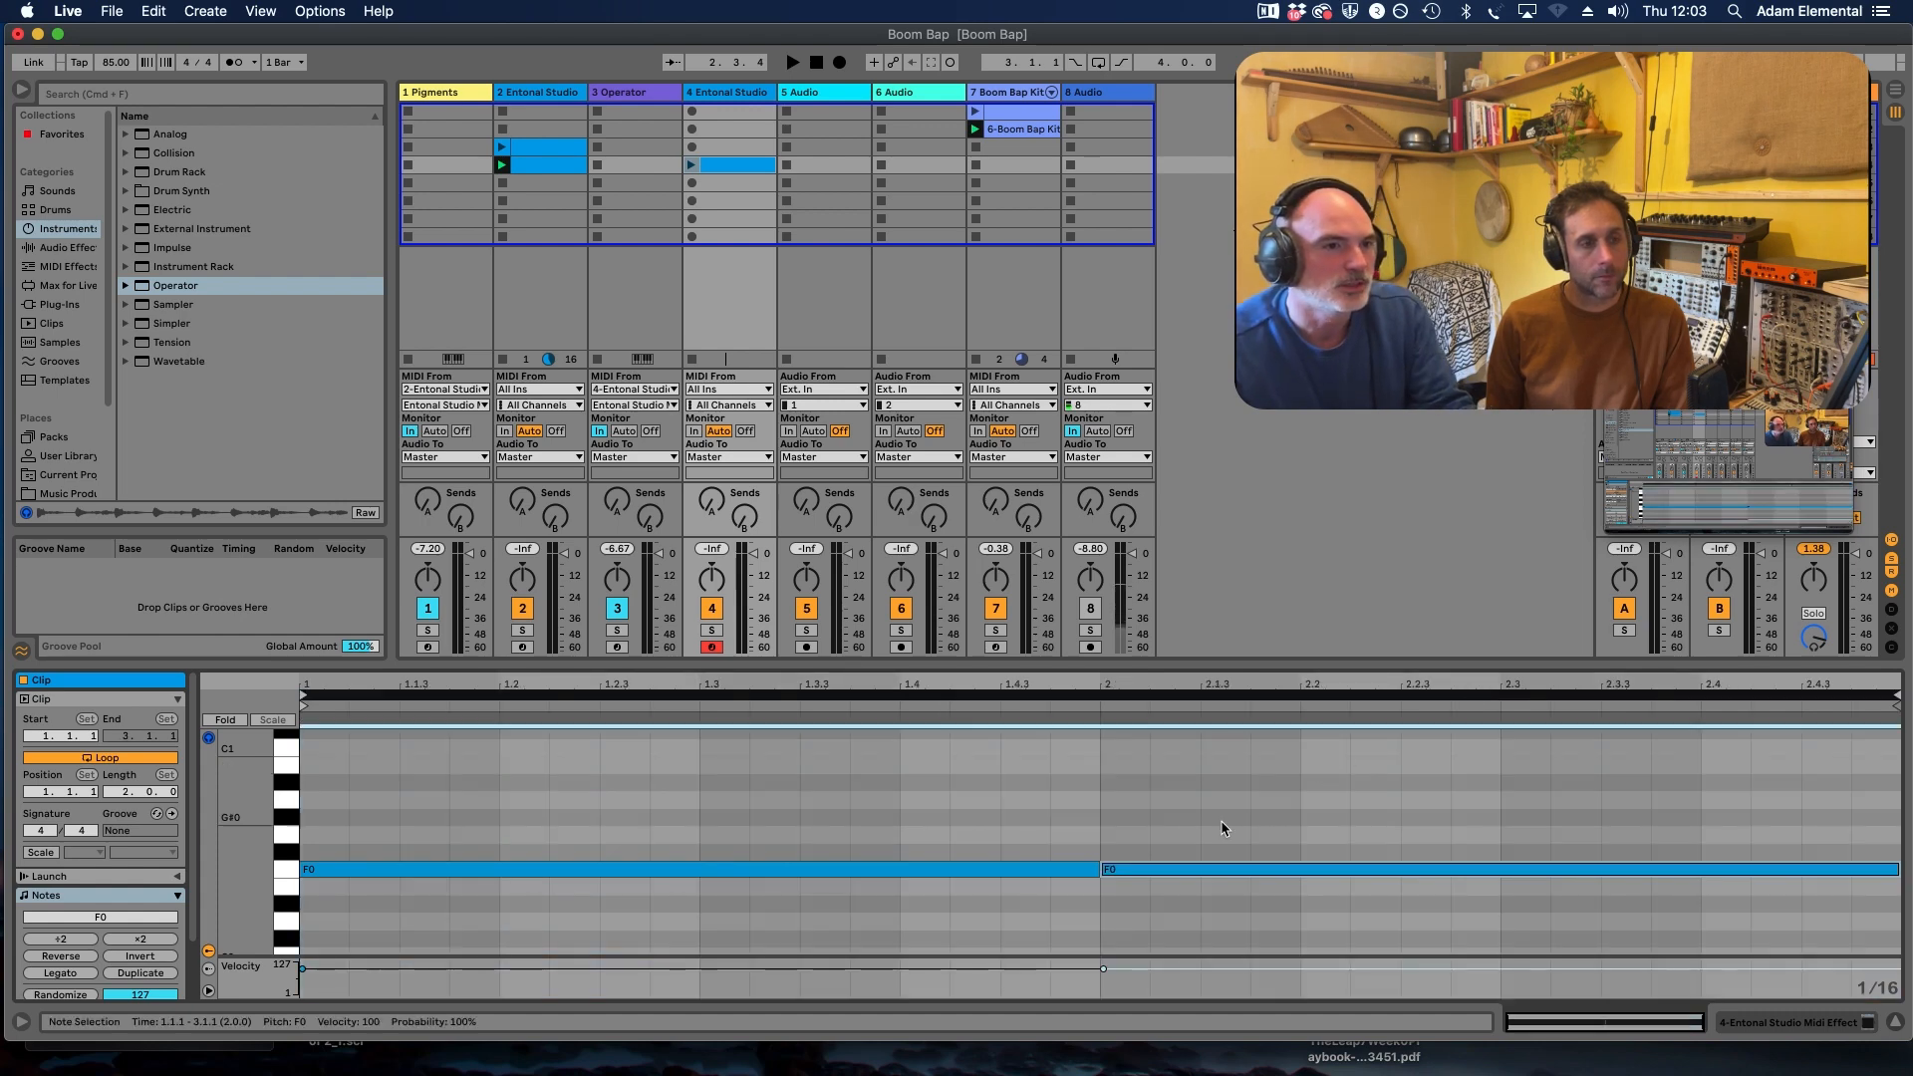
# Step: Launch the bass clip on track 4 and listen to it together with the other playing clips
pyautogui.click(1186, 836)
pyautogui.press('space')
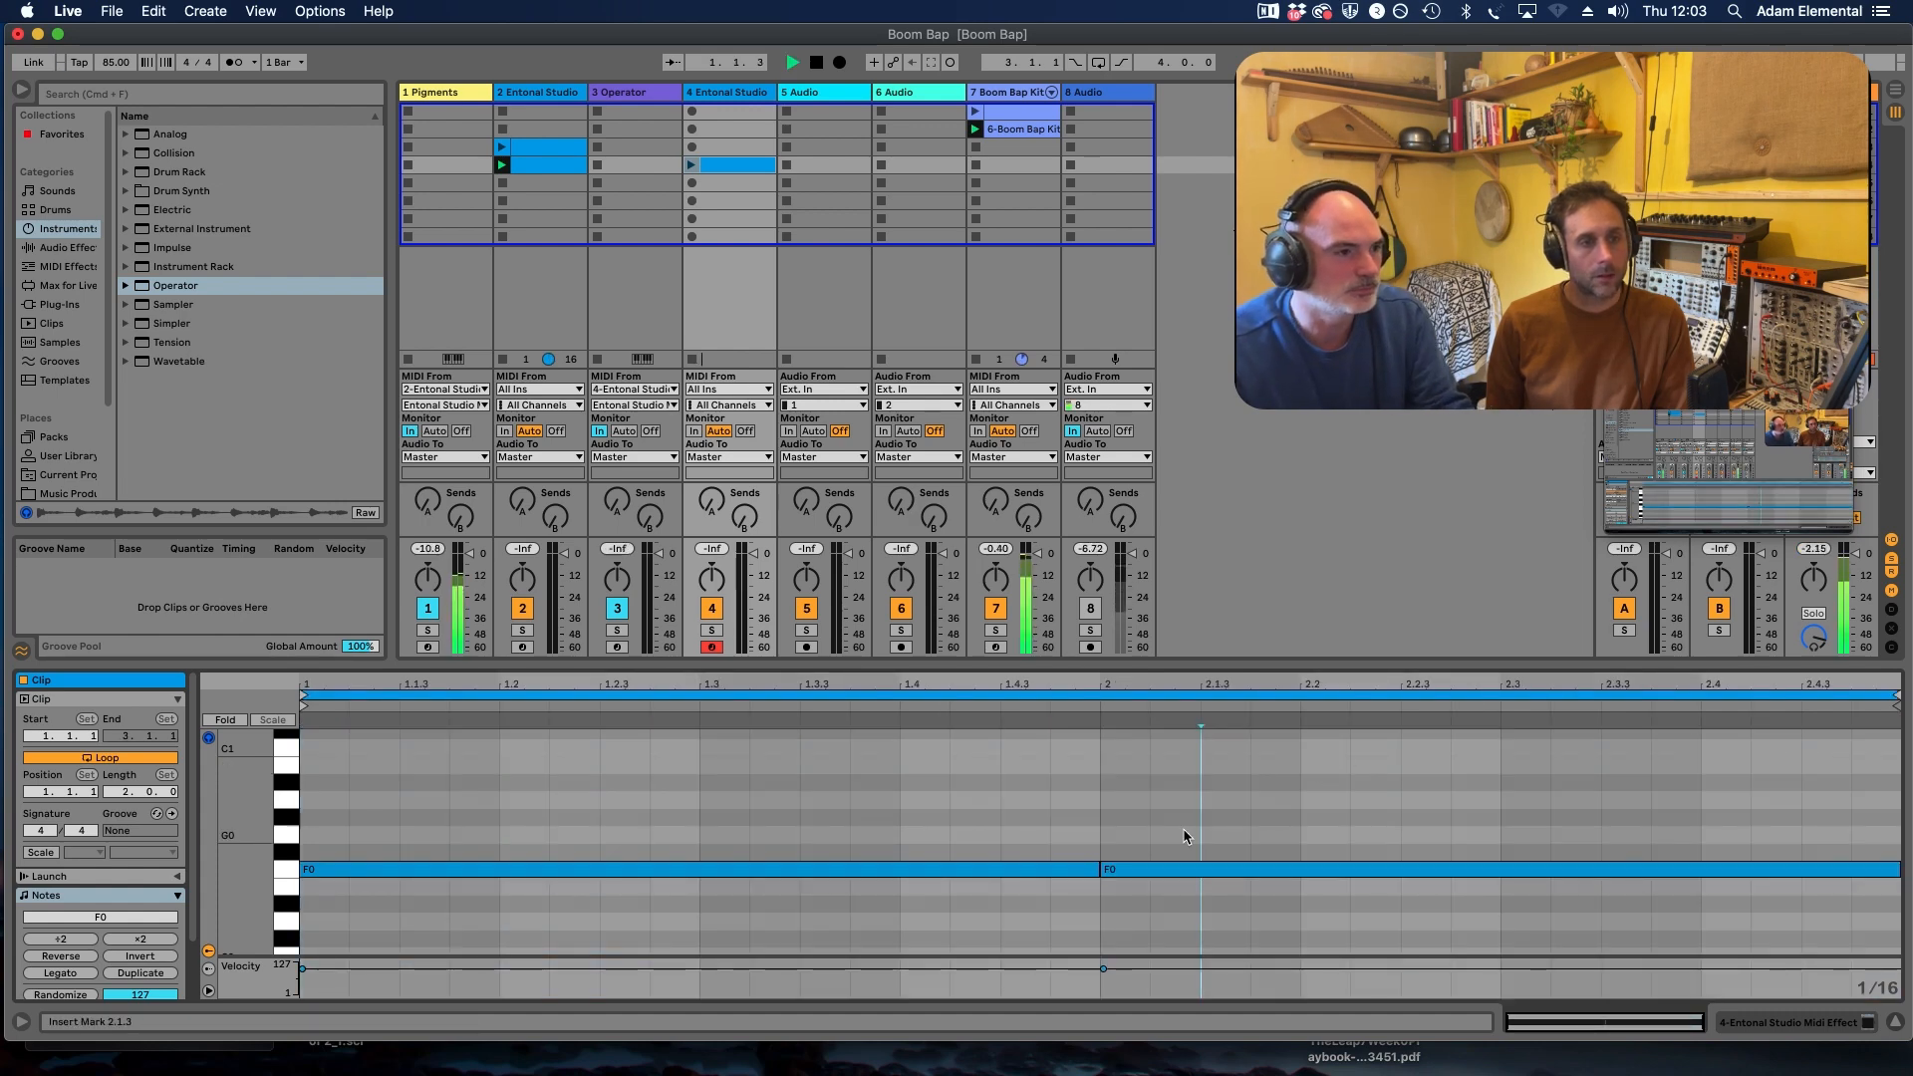
pyautogui.press('space')
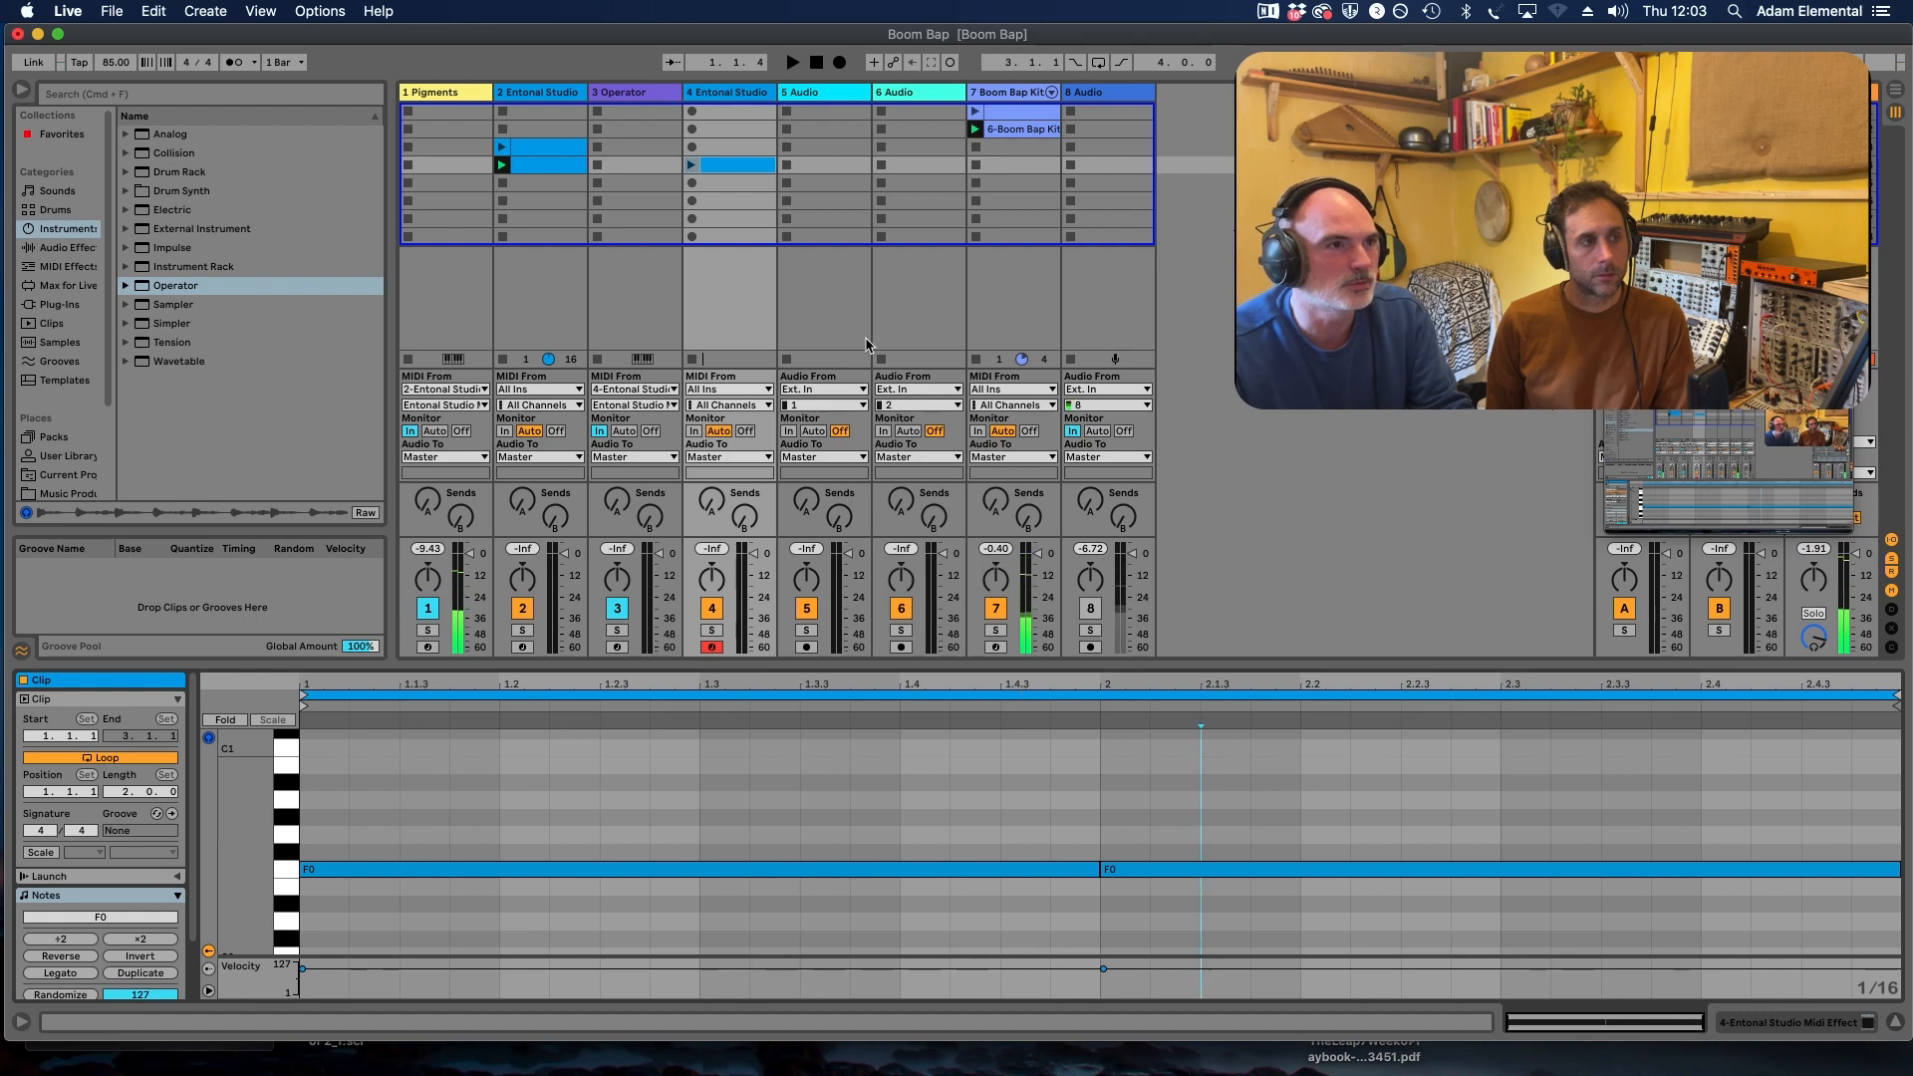
pyautogui.click(691, 165)
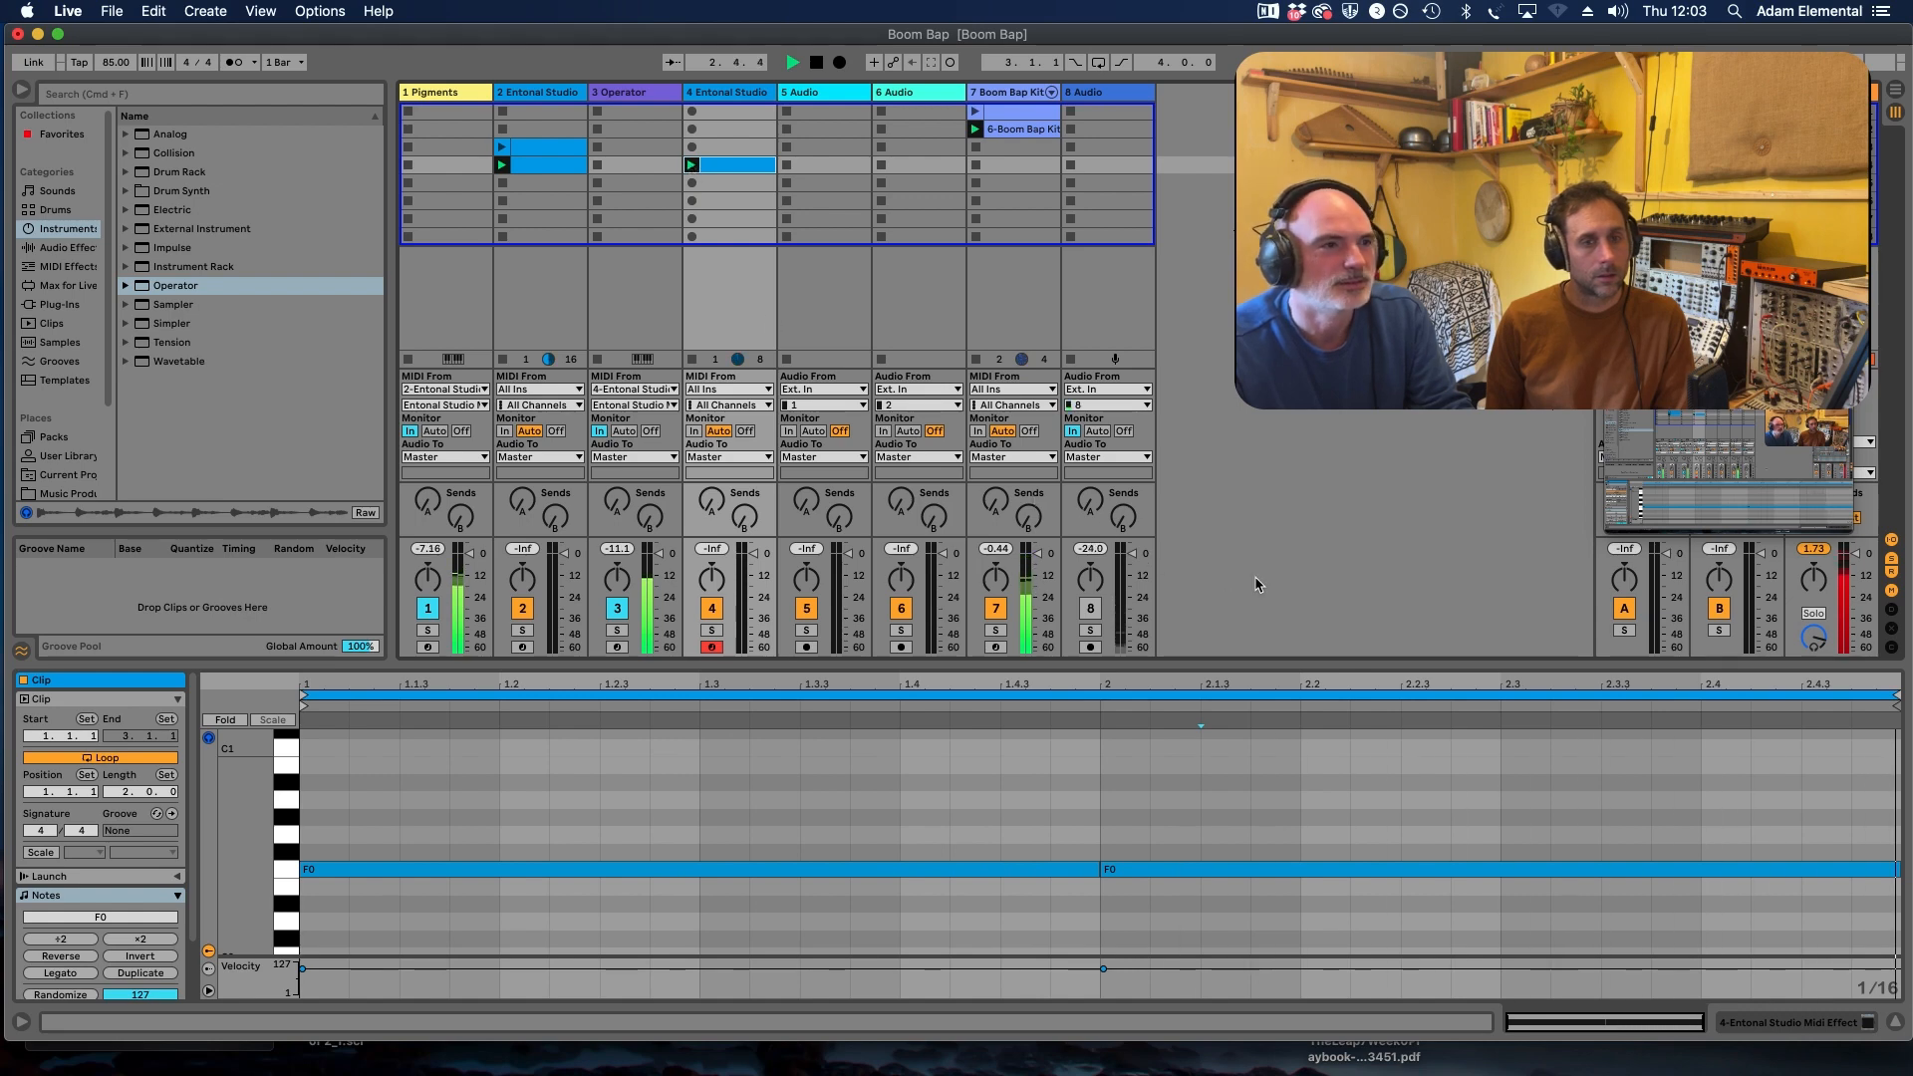
pyautogui.press('space')
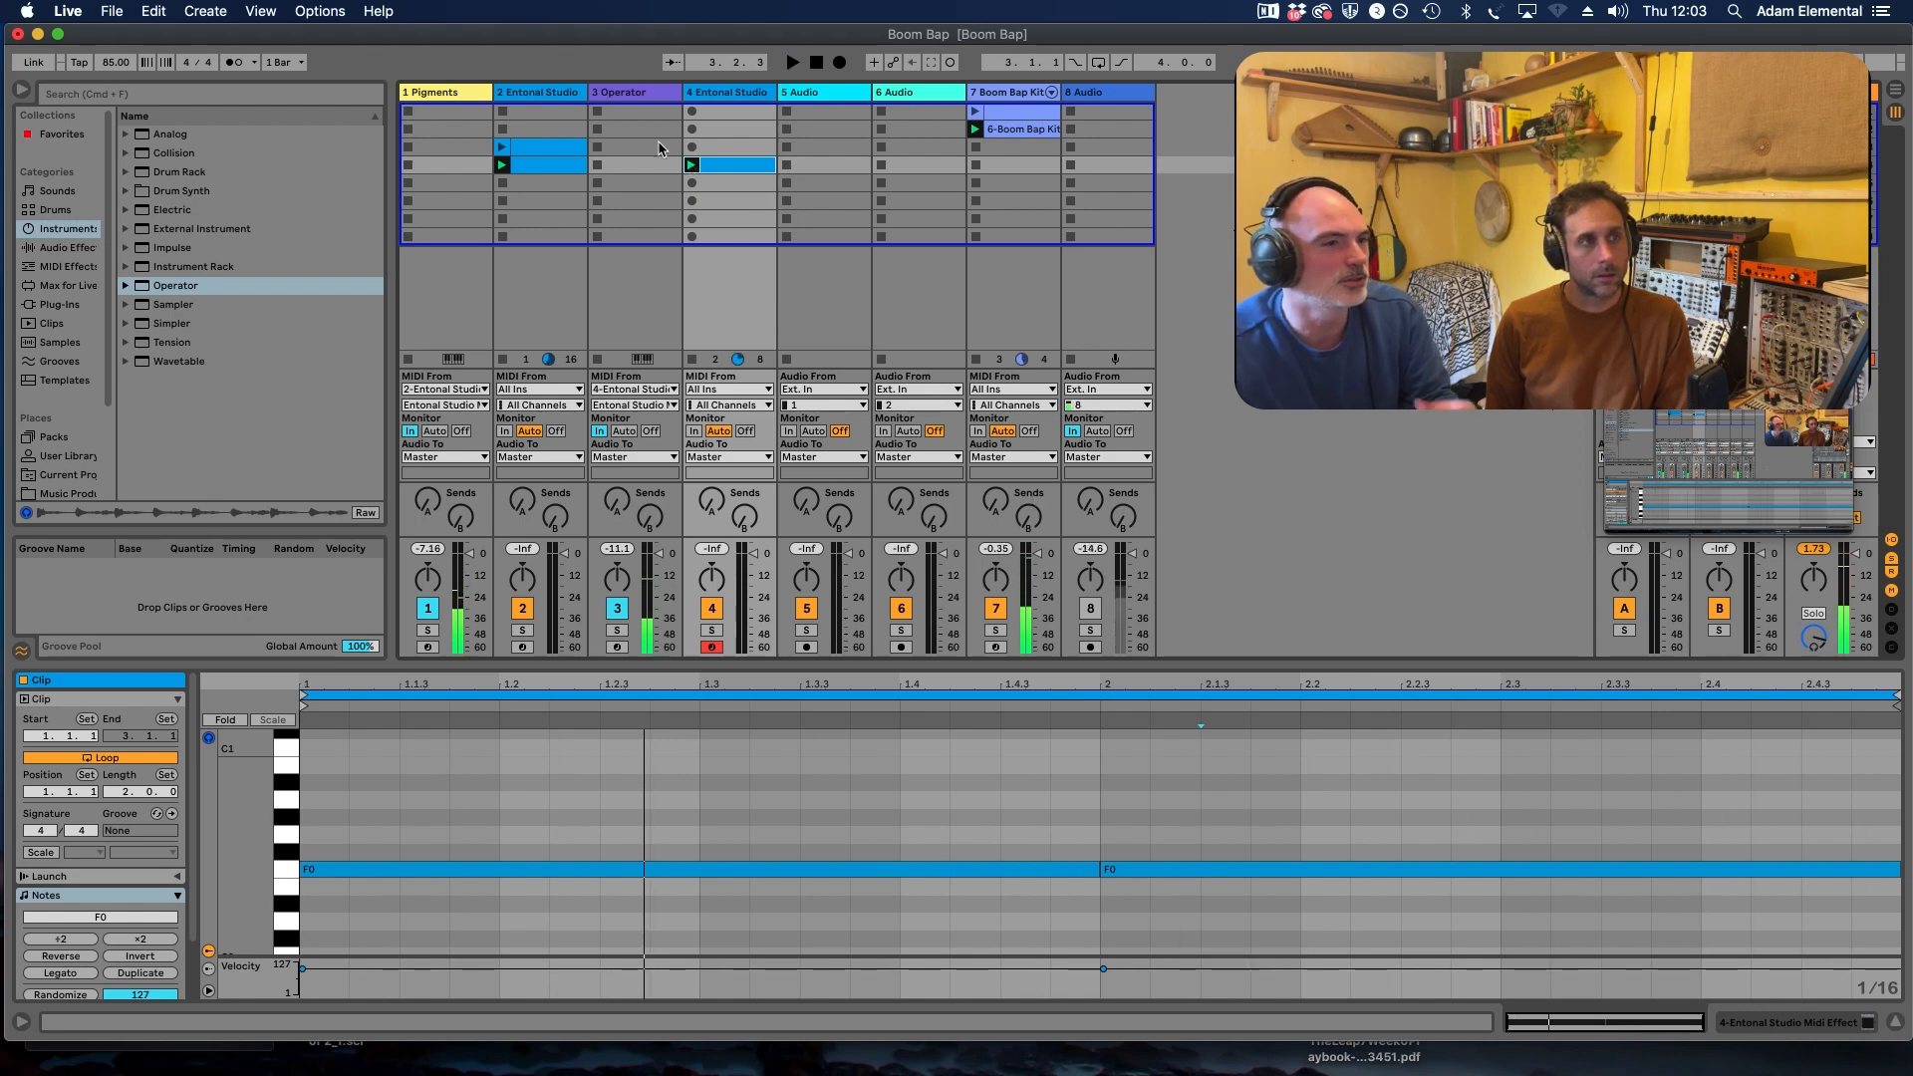
# Step: In track 3's Operator, switch off the filter and choose the algorithm with three parallel oscillators modulating oscillator A
pyautogui.click(621, 99)
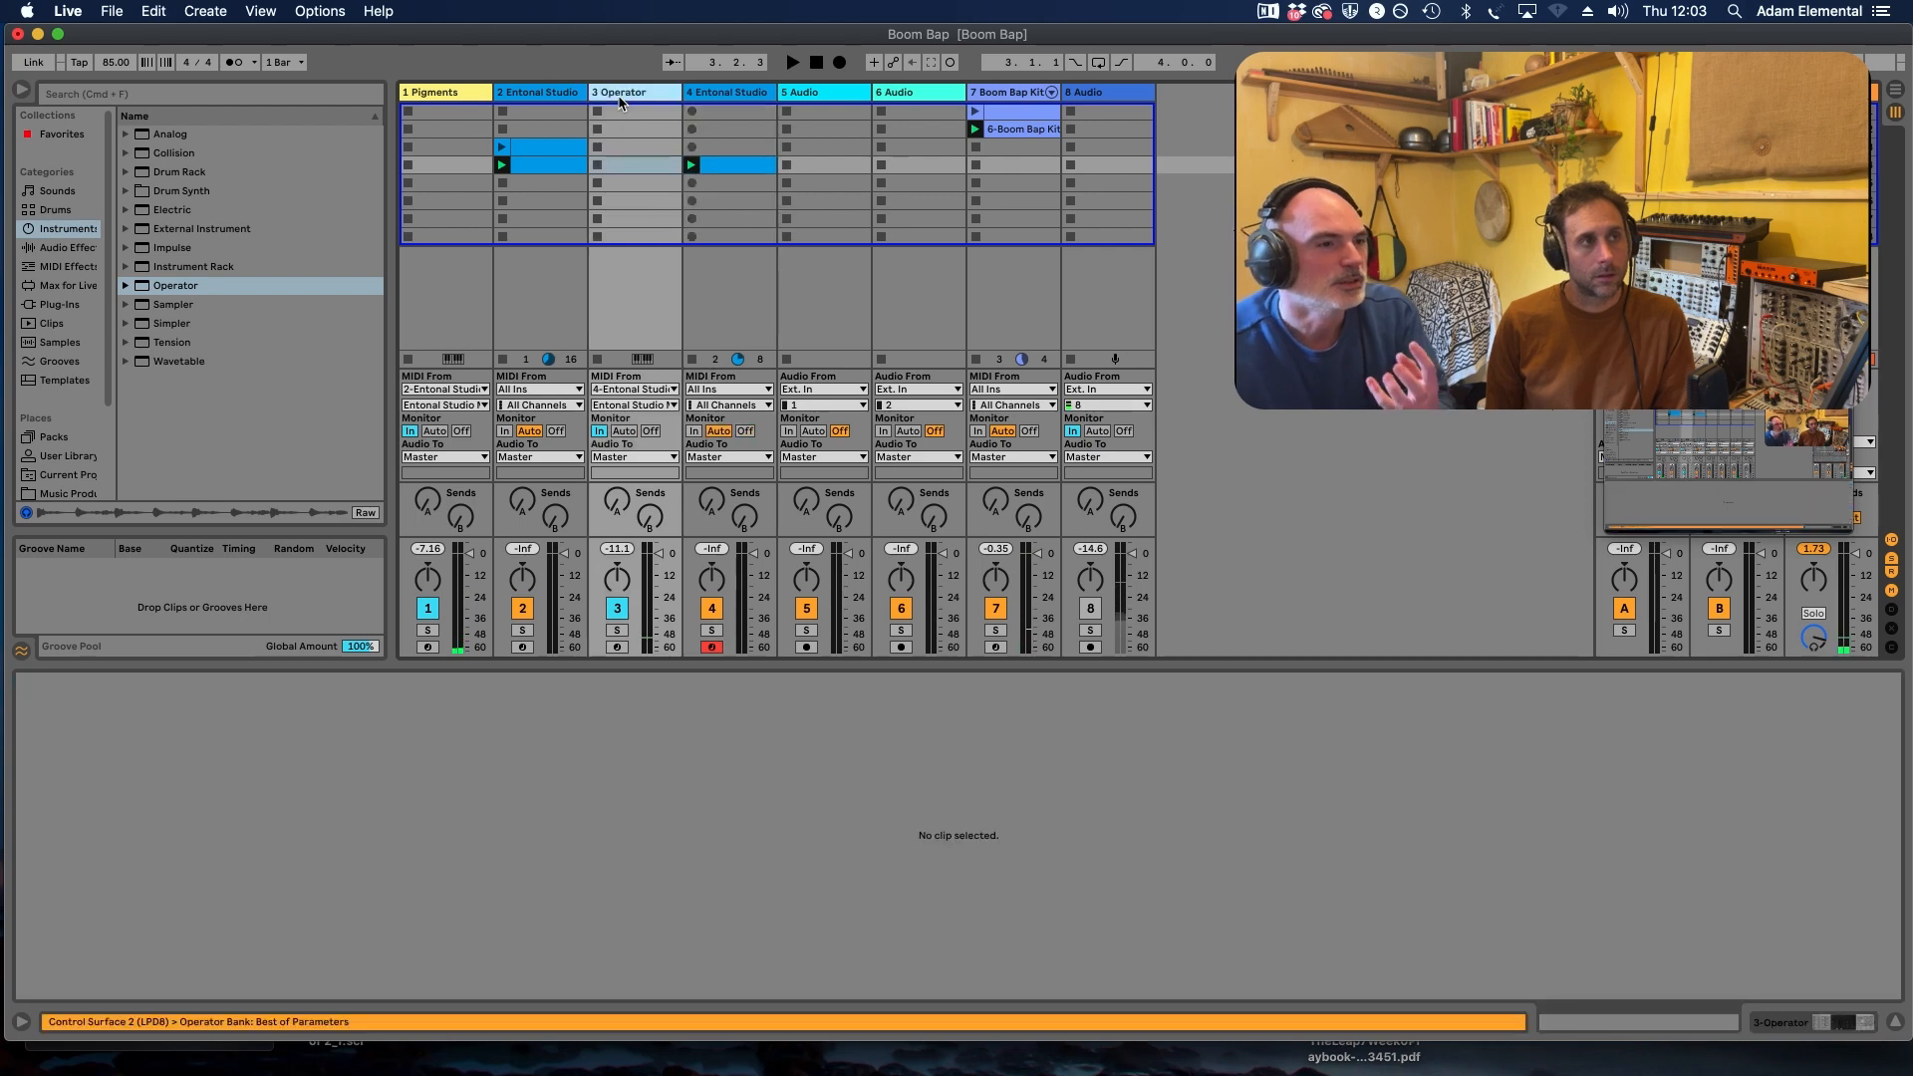
pyautogui.click(1799, 1020)
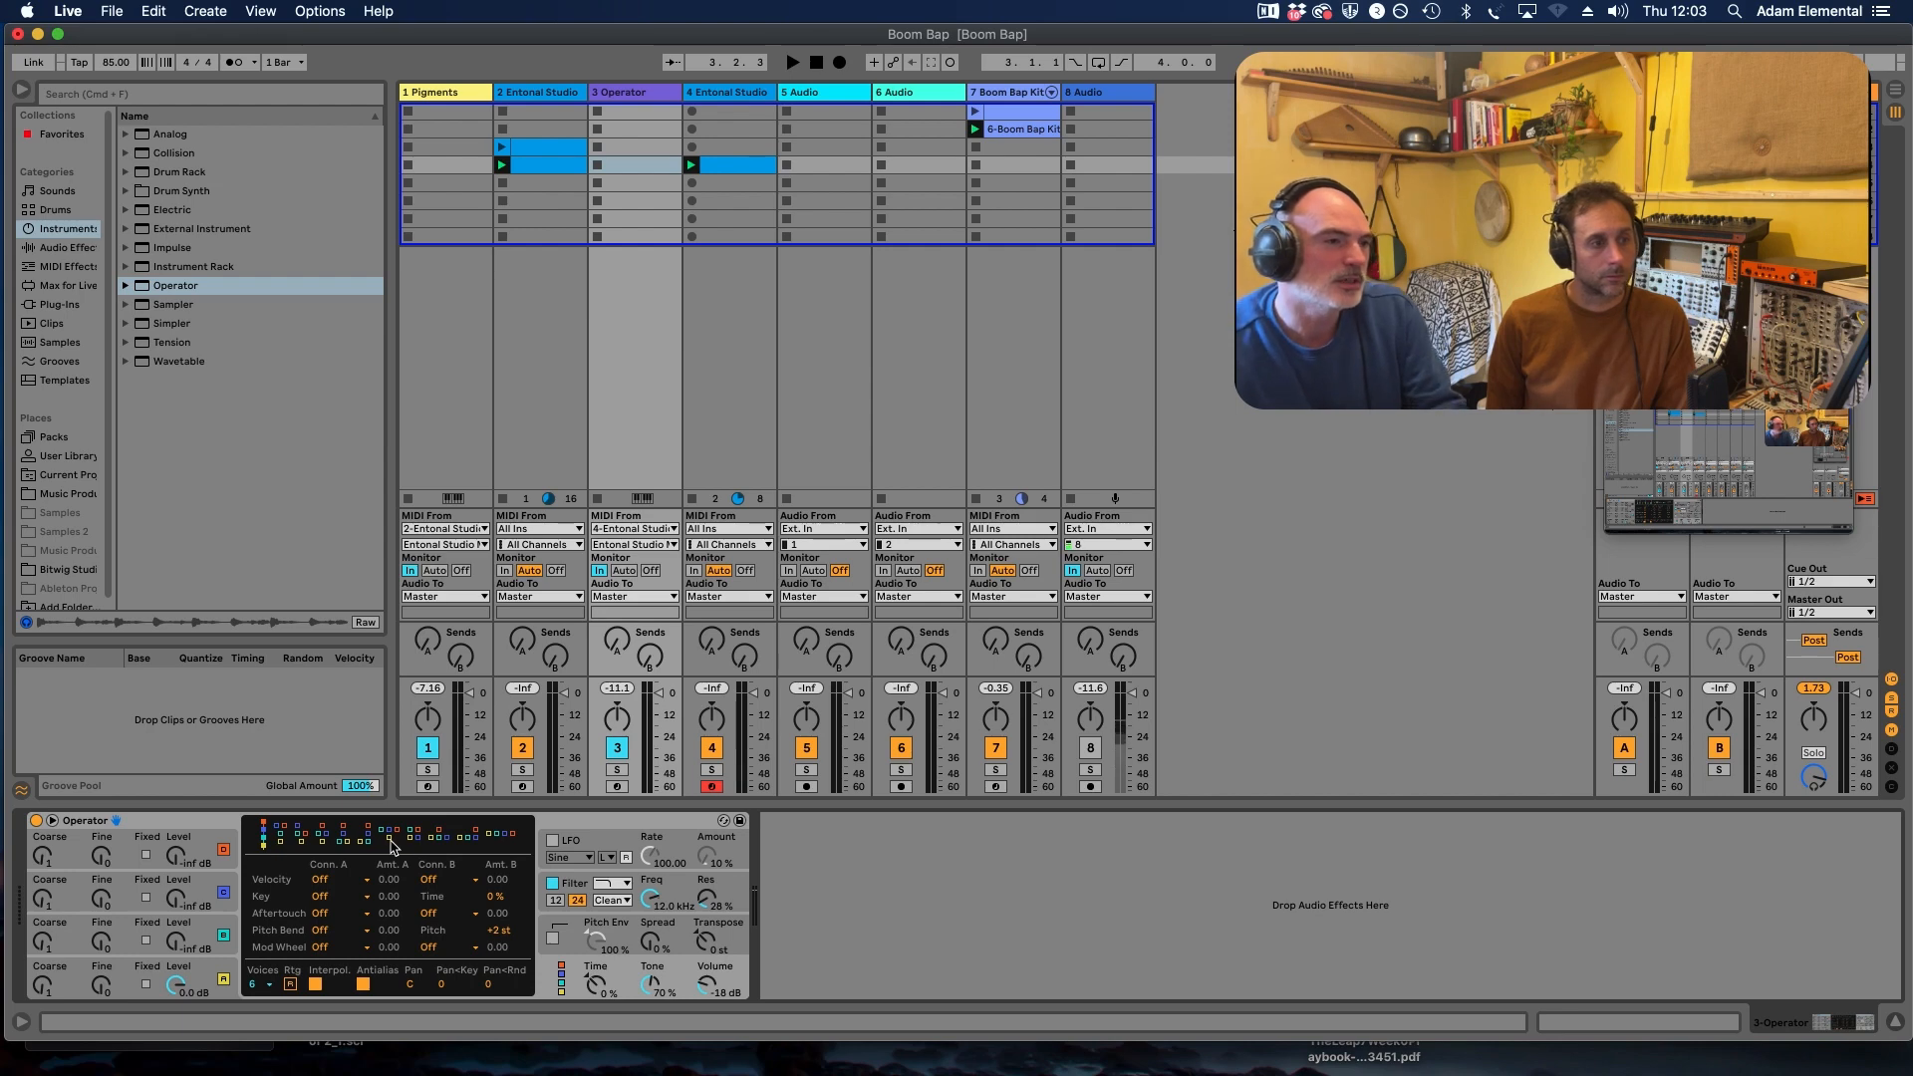
pyautogui.click(551, 885)
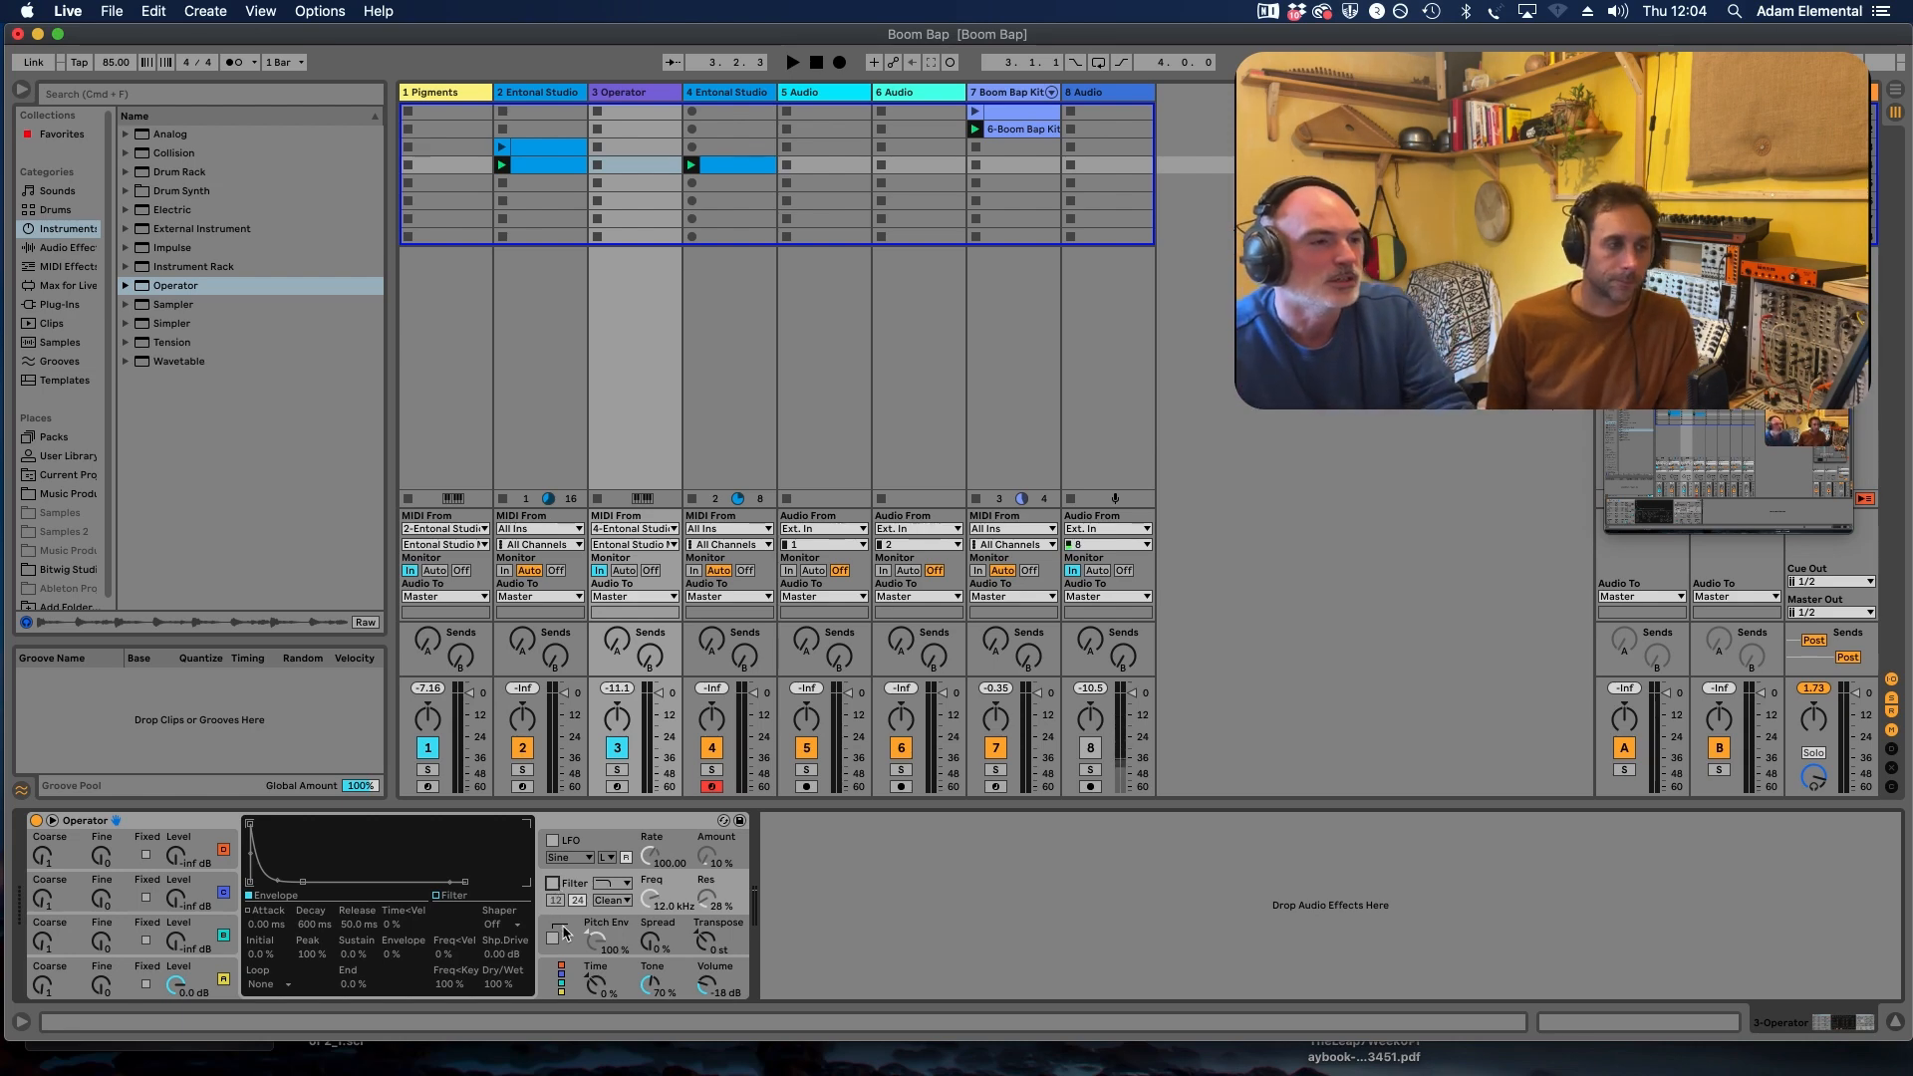
pyautogui.click(561, 983)
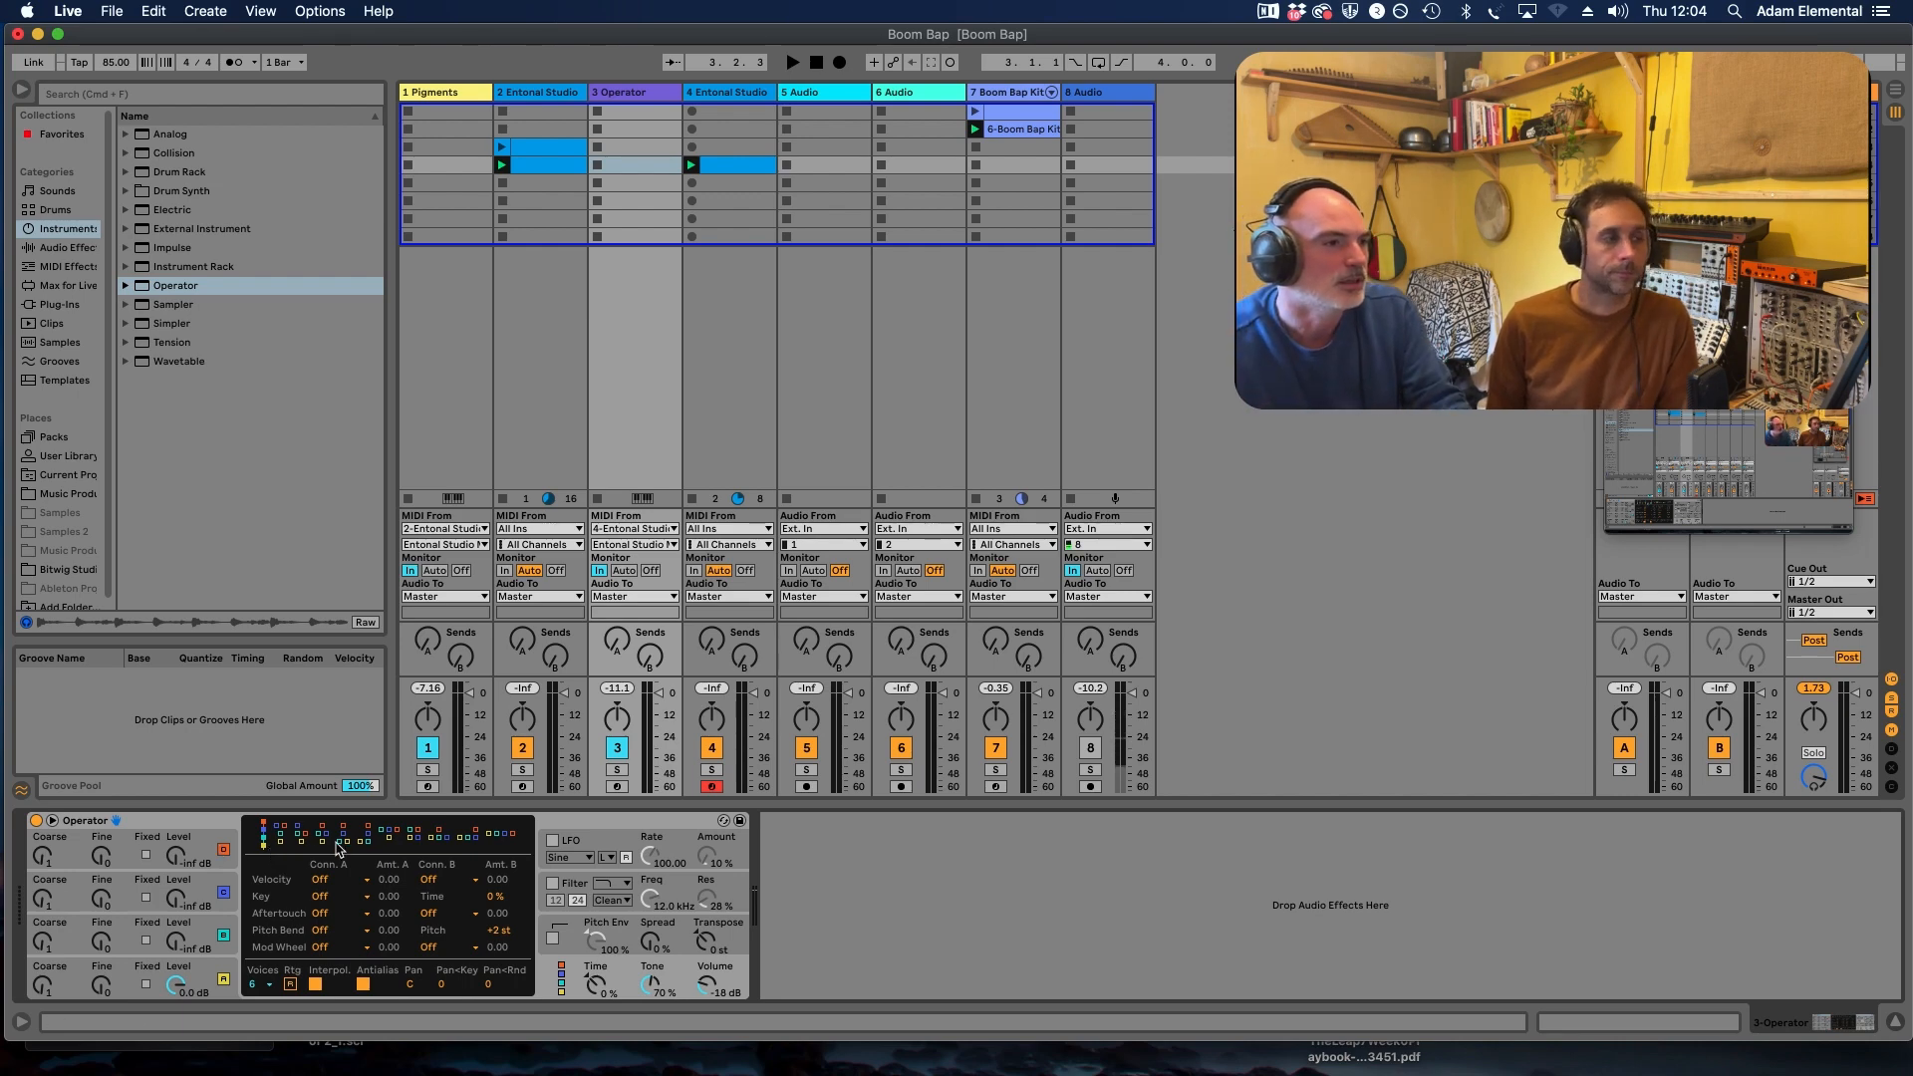
pyautogui.click(392, 833)
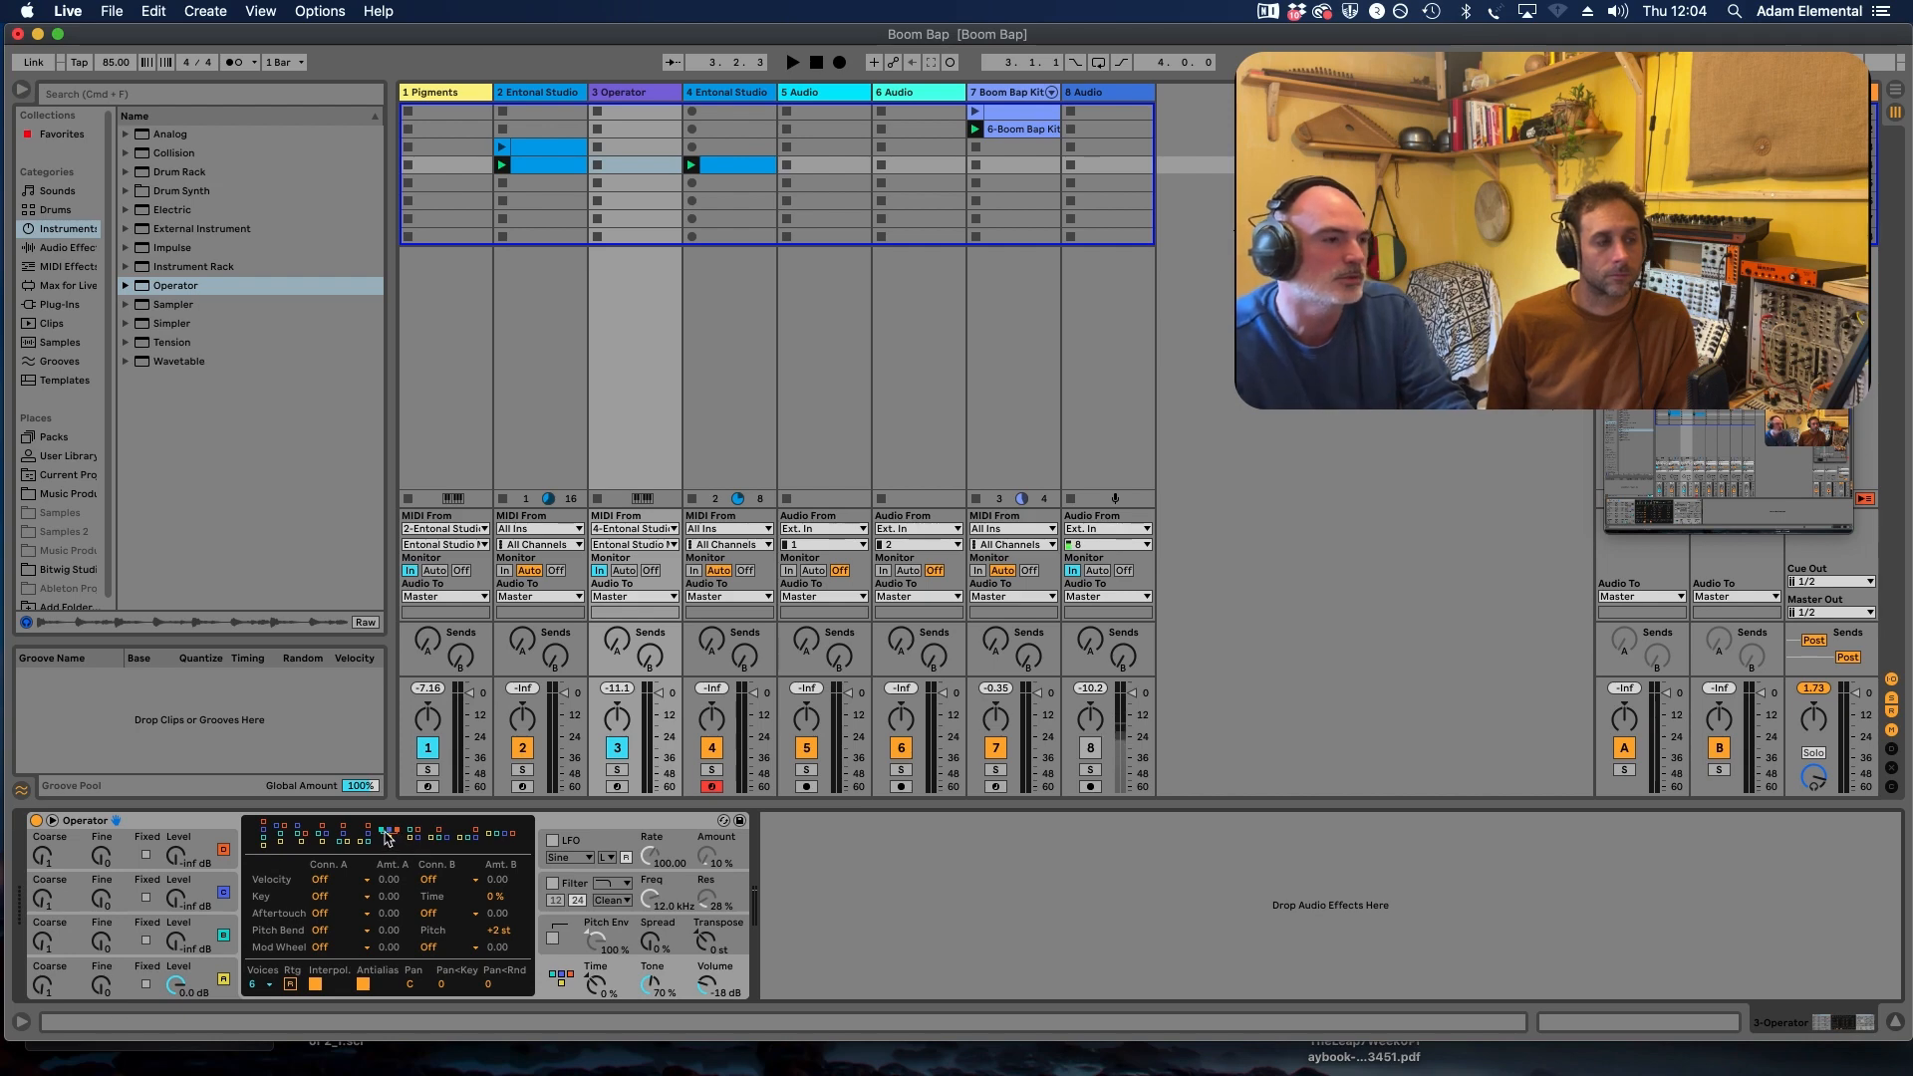
# Step: Raise oscillator B's level to about -2.2 dB and set Operator's overall volume to about -13 dB against playback
pyautogui.click(174, 944)
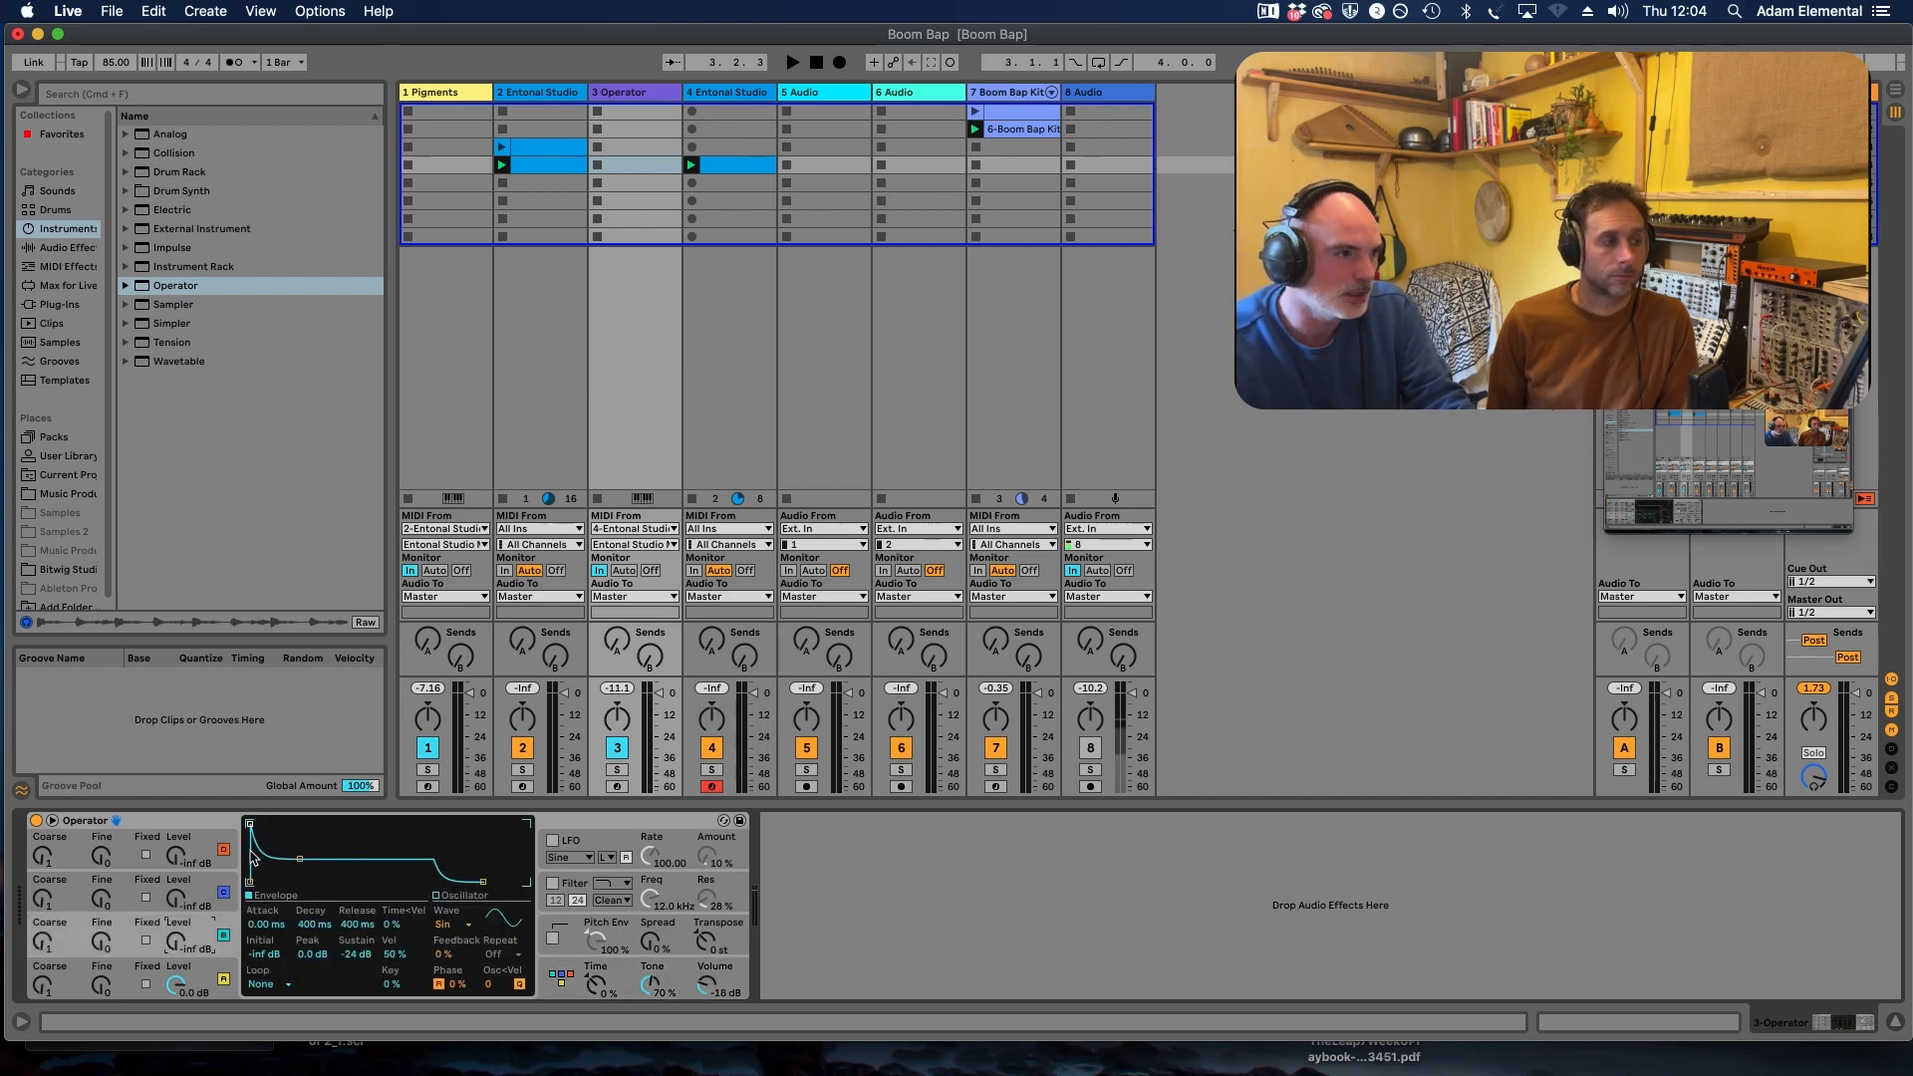
pyautogui.click(202, 898)
pyautogui.click(199, 855)
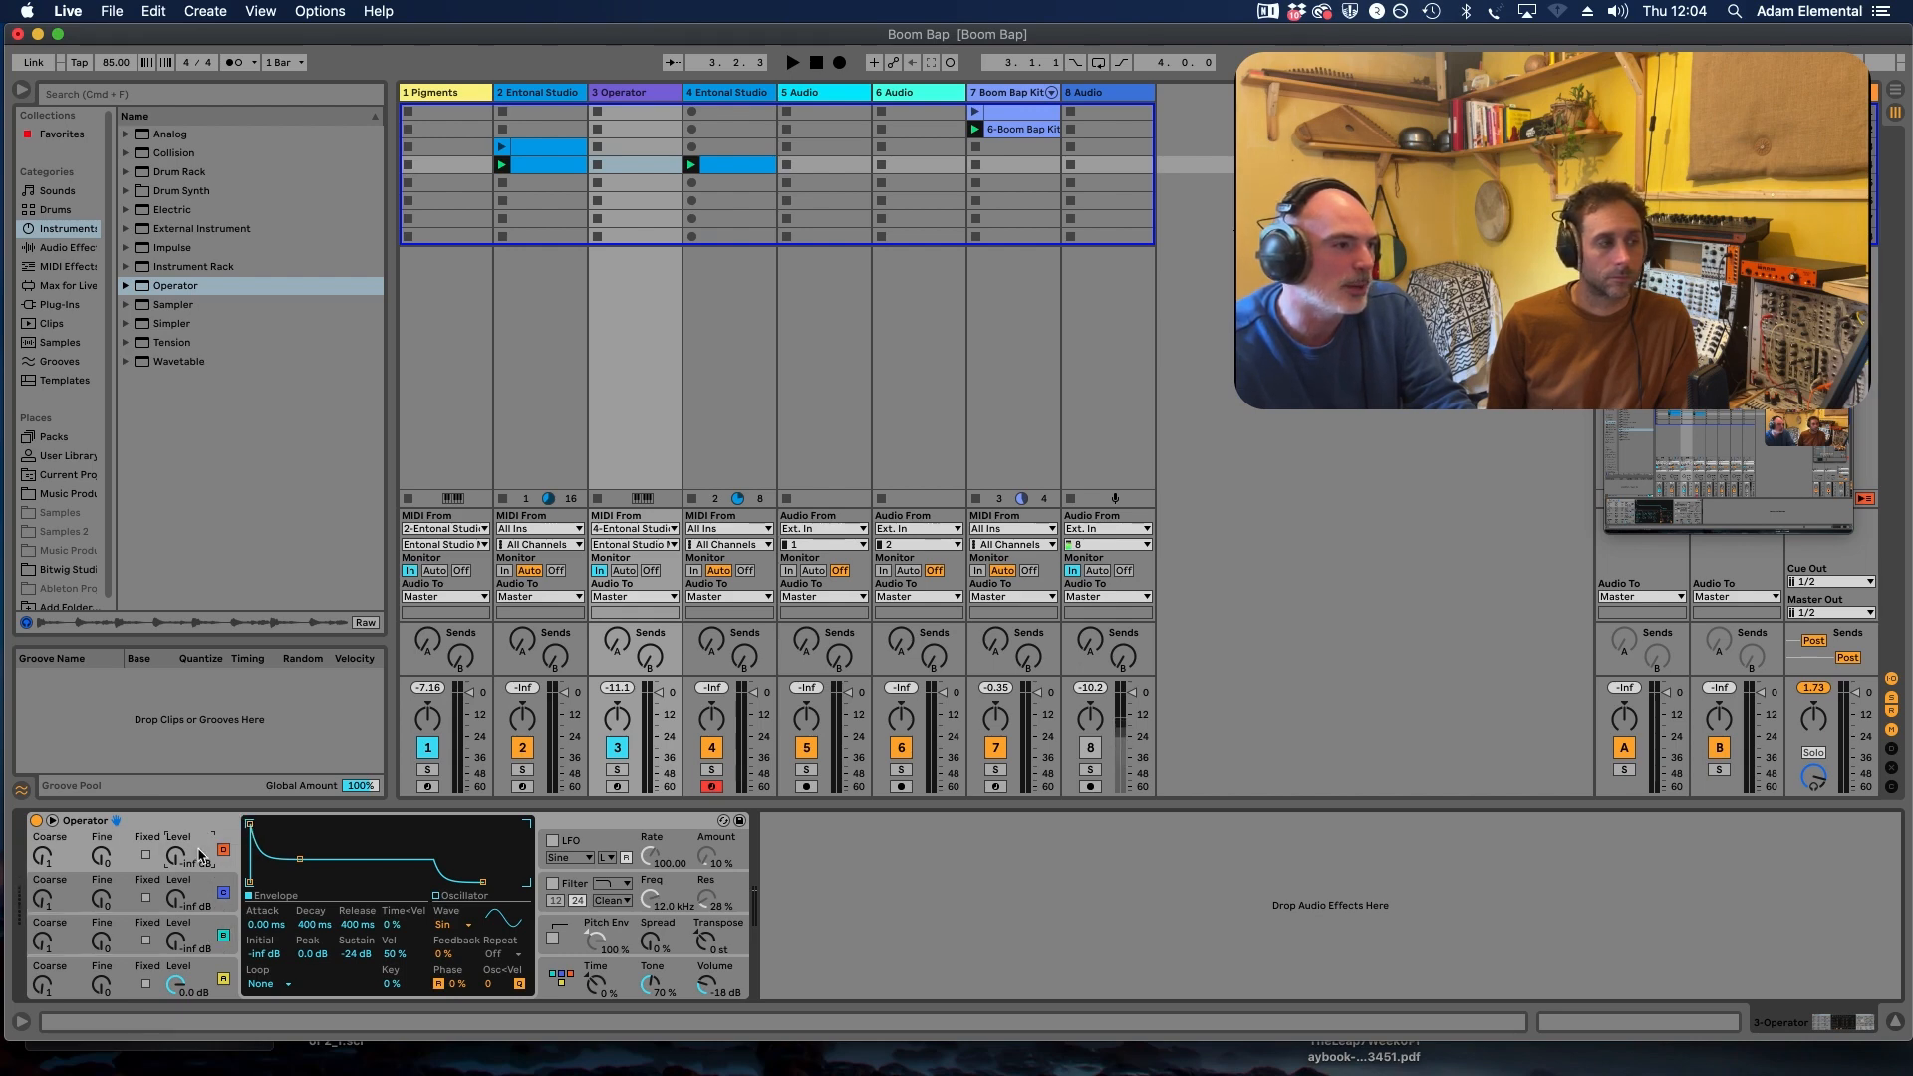
pyautogui.click(205, 943)
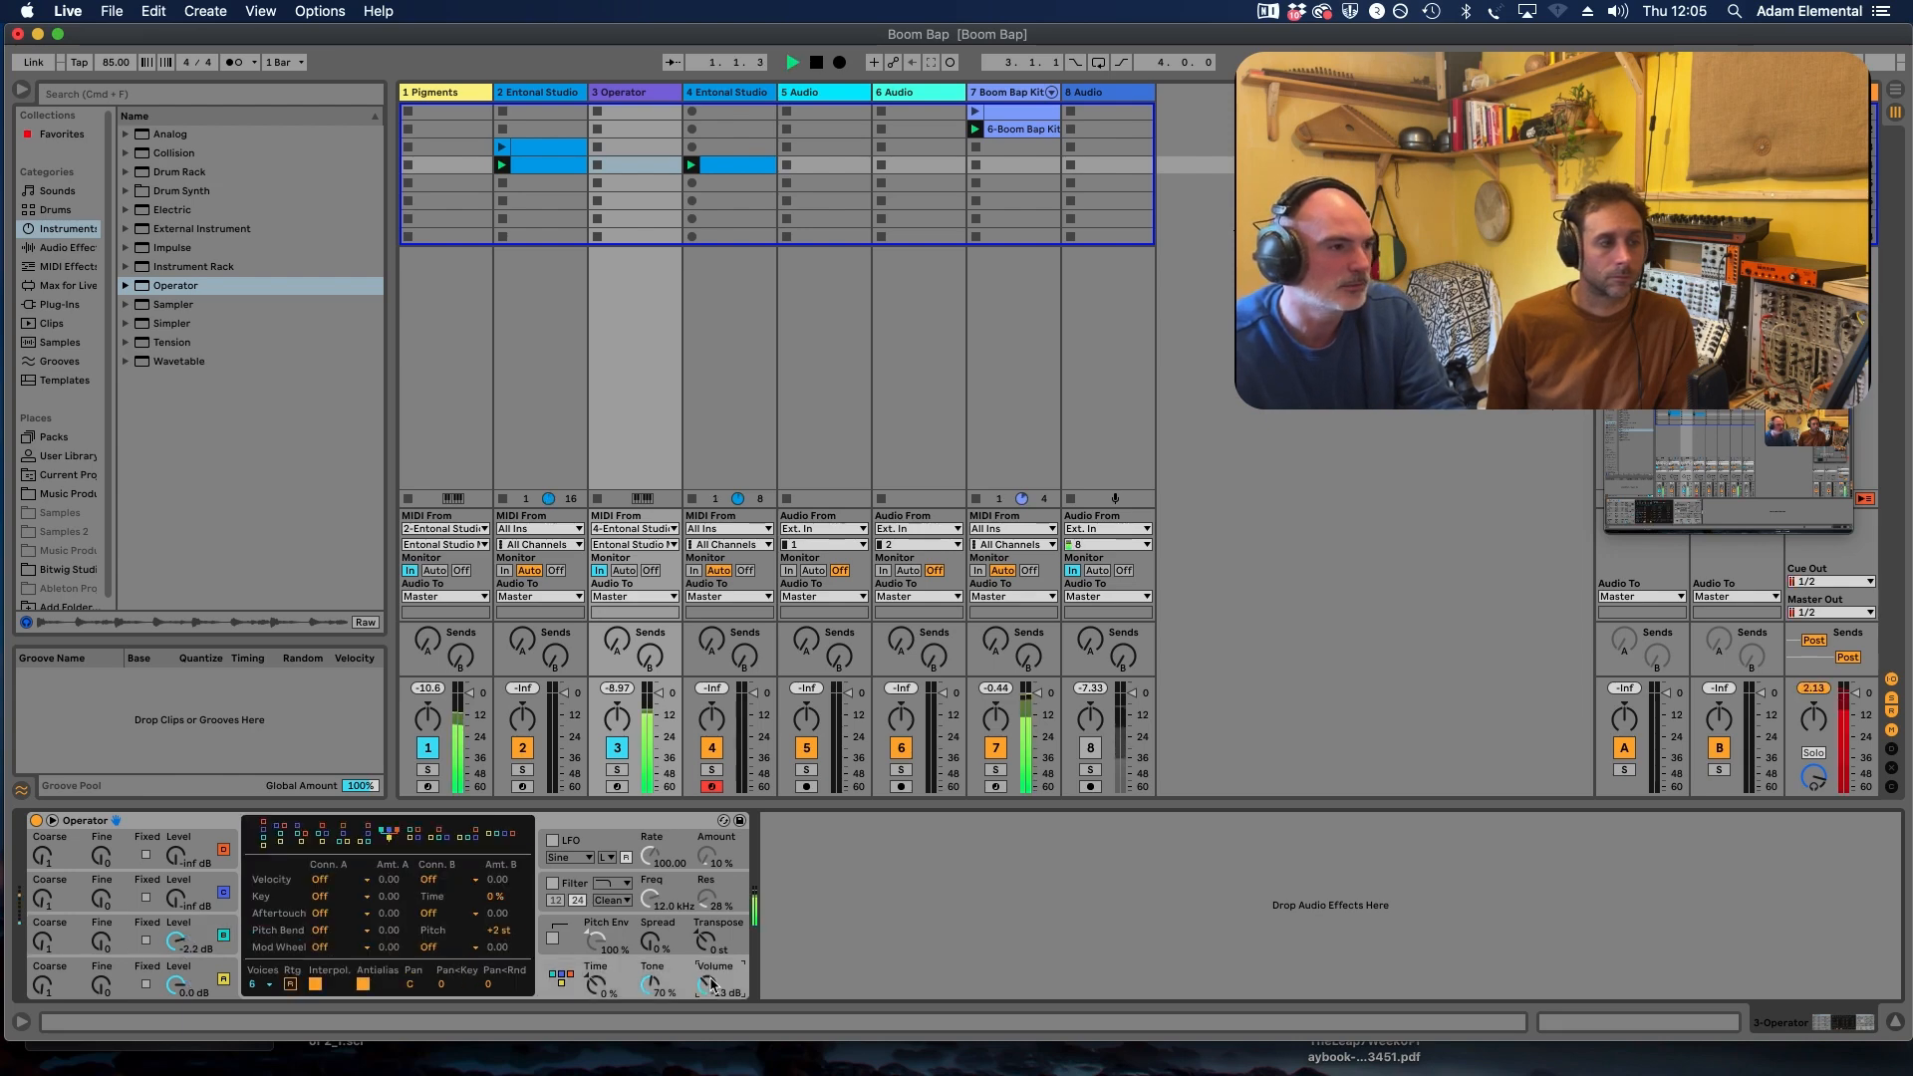
pyautogui.press('space')
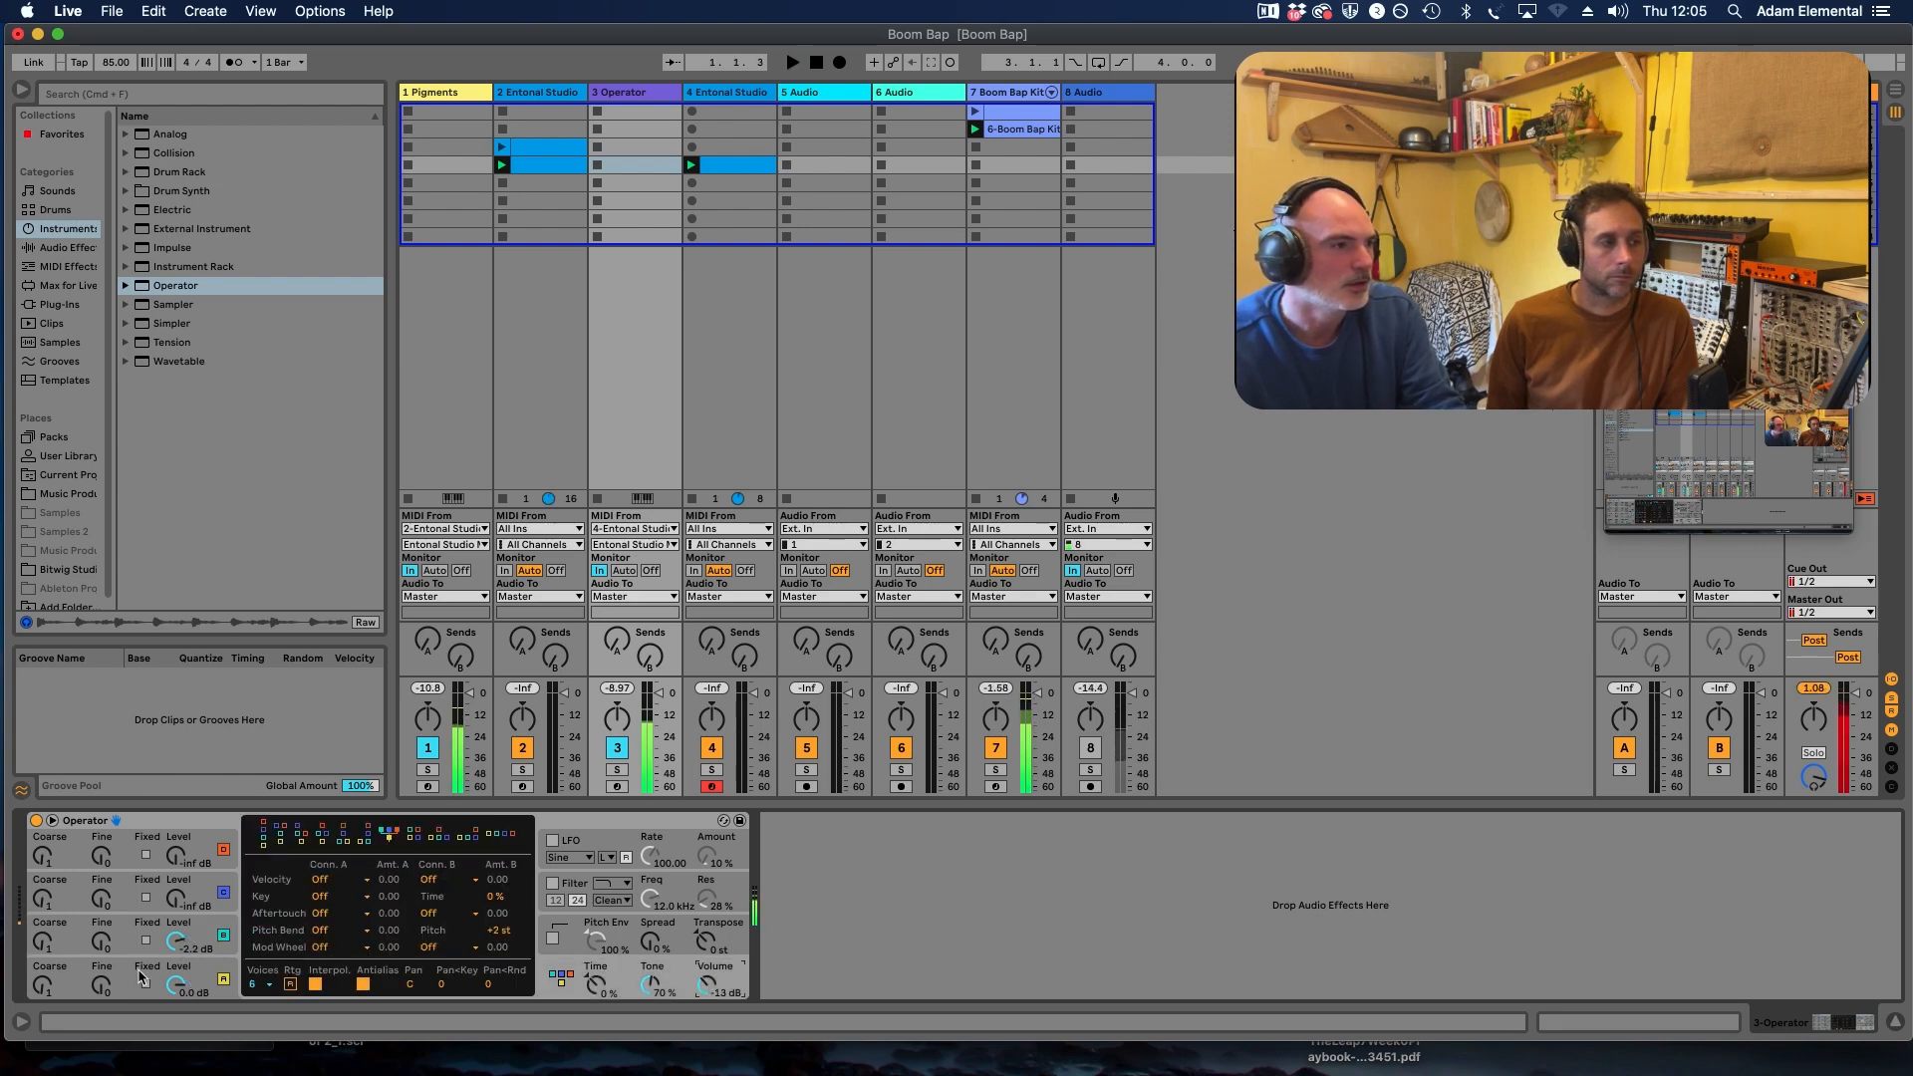
# Step: Shape oscillator B's envelope with a 725 ms attack, 445 ms decay and -21 dB sustain
pyautogui.click(44, 946)
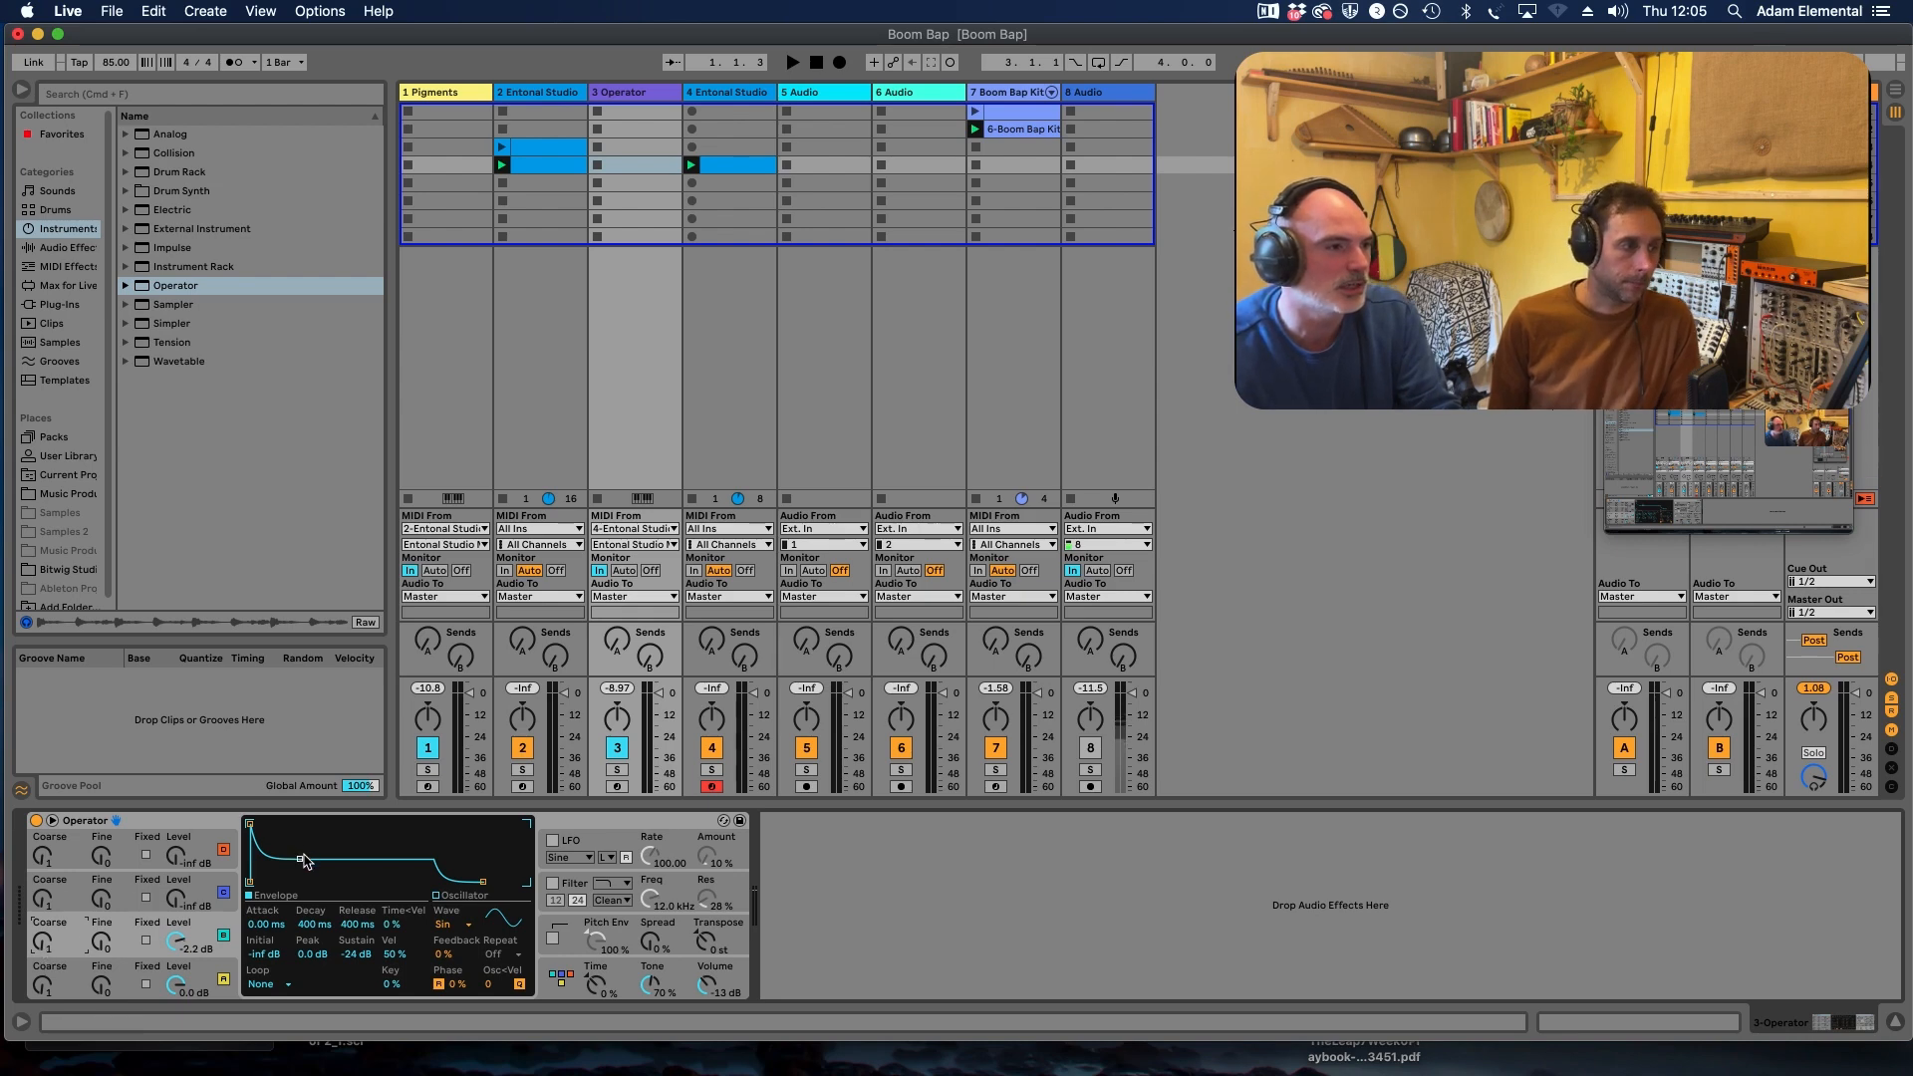
pyautogui.moveTo(300, 859); pyautogui.dragTo(300, 825)
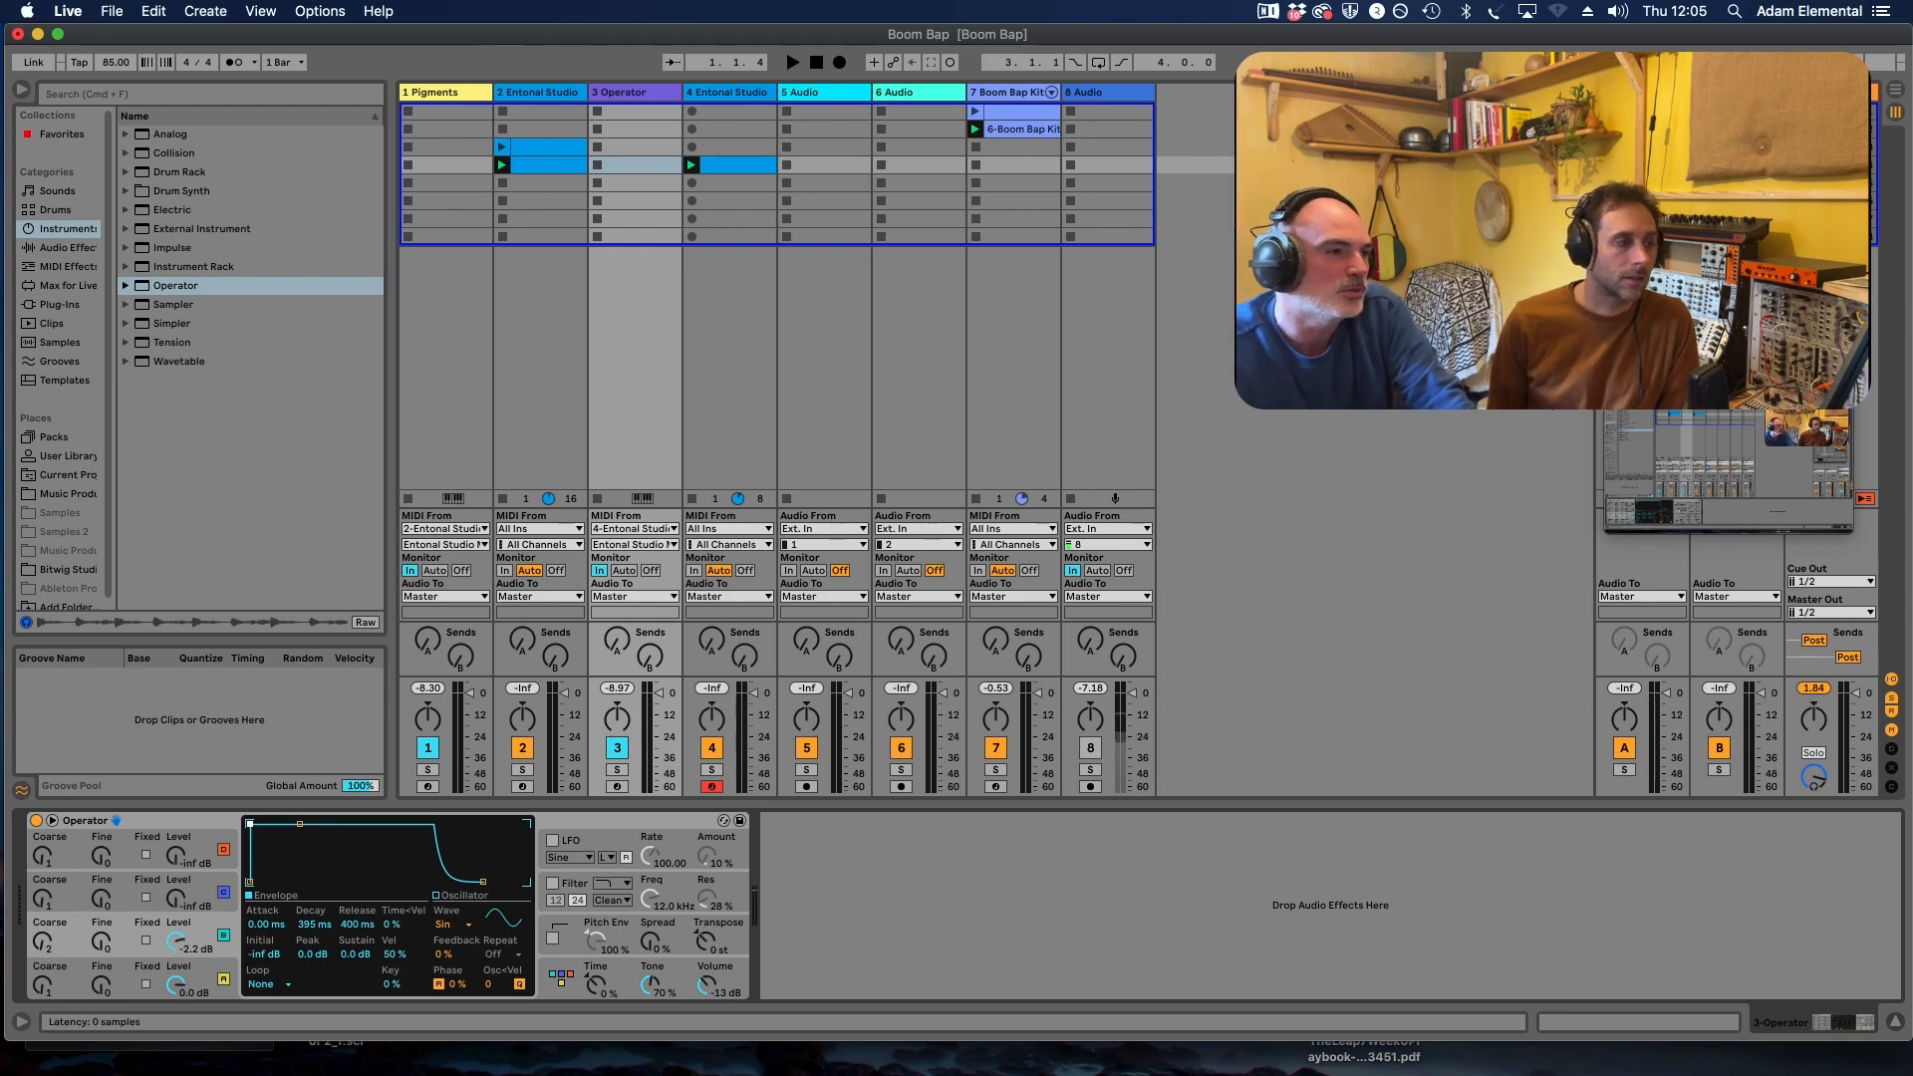
pyautogui.moveTo(249, 823); pyautogui.dragTo(370, 854)
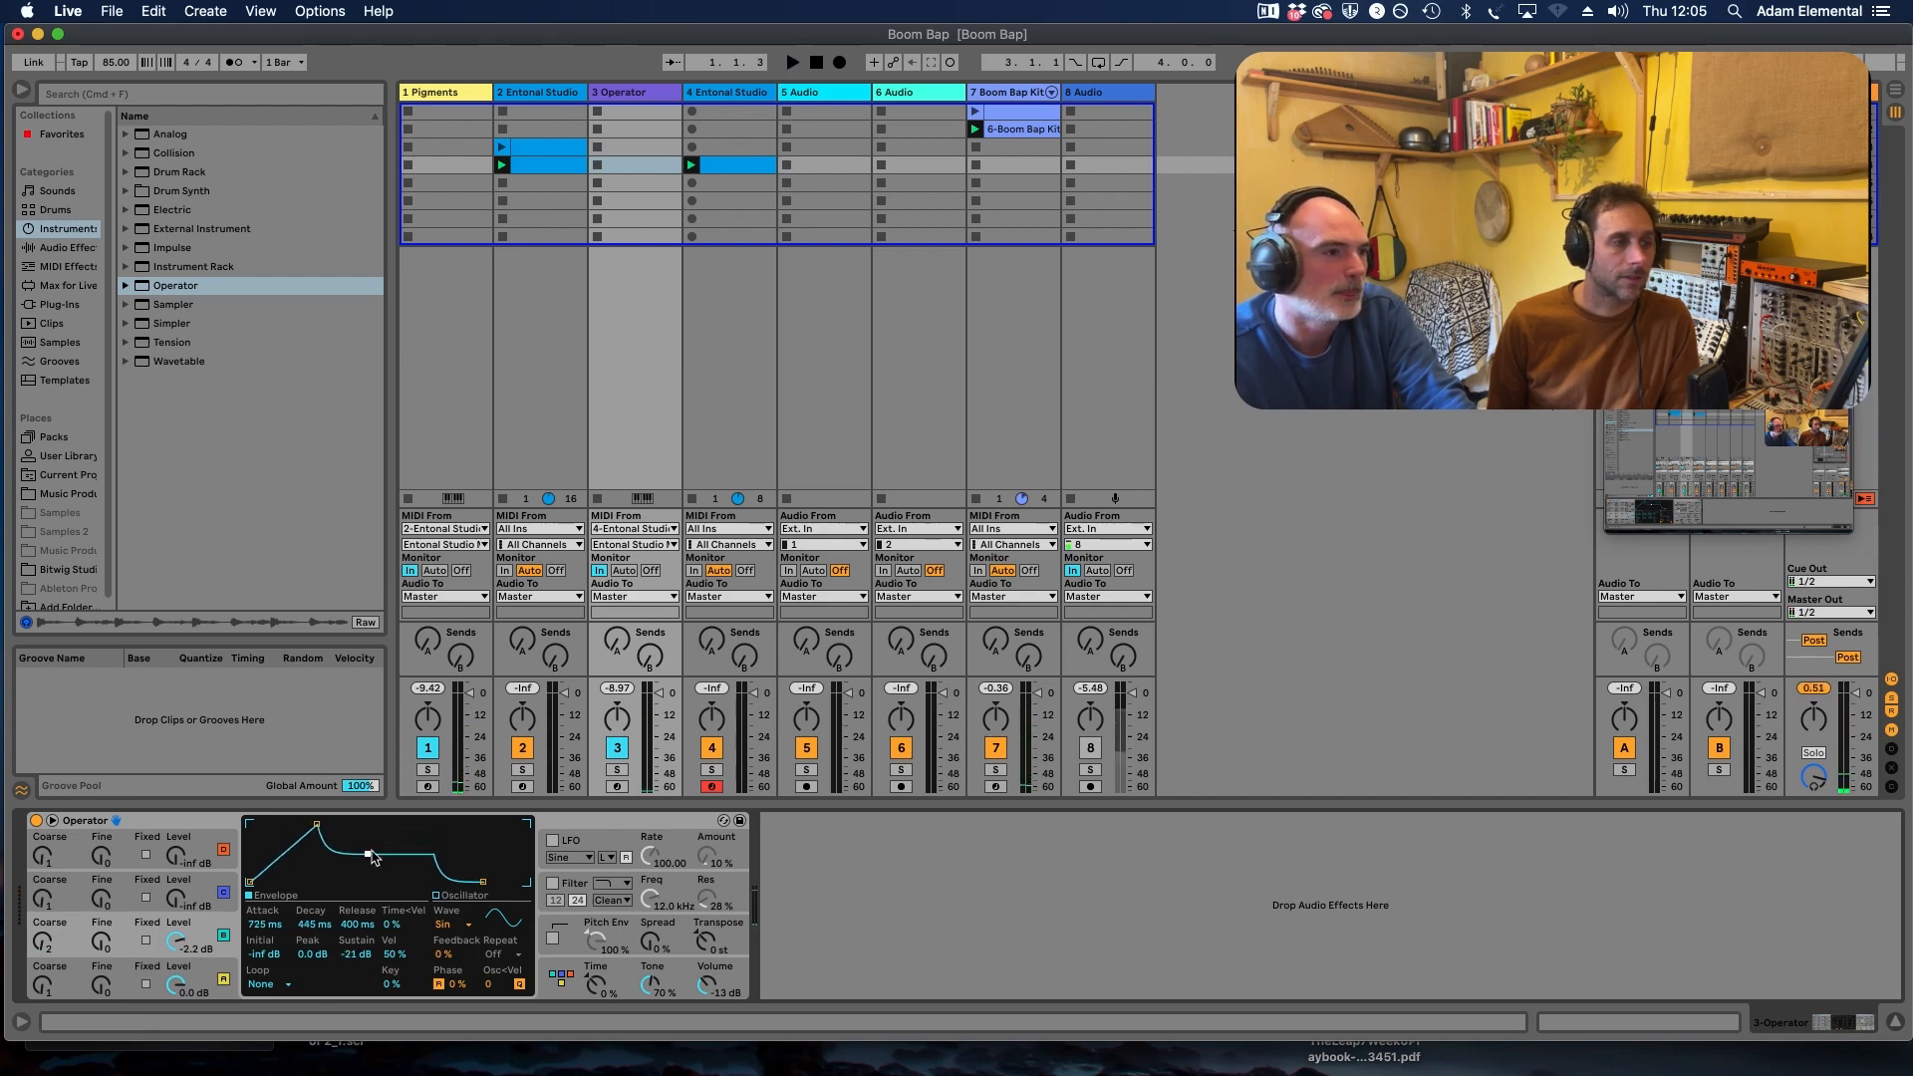
# Step: Extend oscillator B's release to 60 s and lower its level to about -9.5 dB, checking it against playback
pyautogui.moveTo(178, 942); pyautogui.dragTo(177, 956)
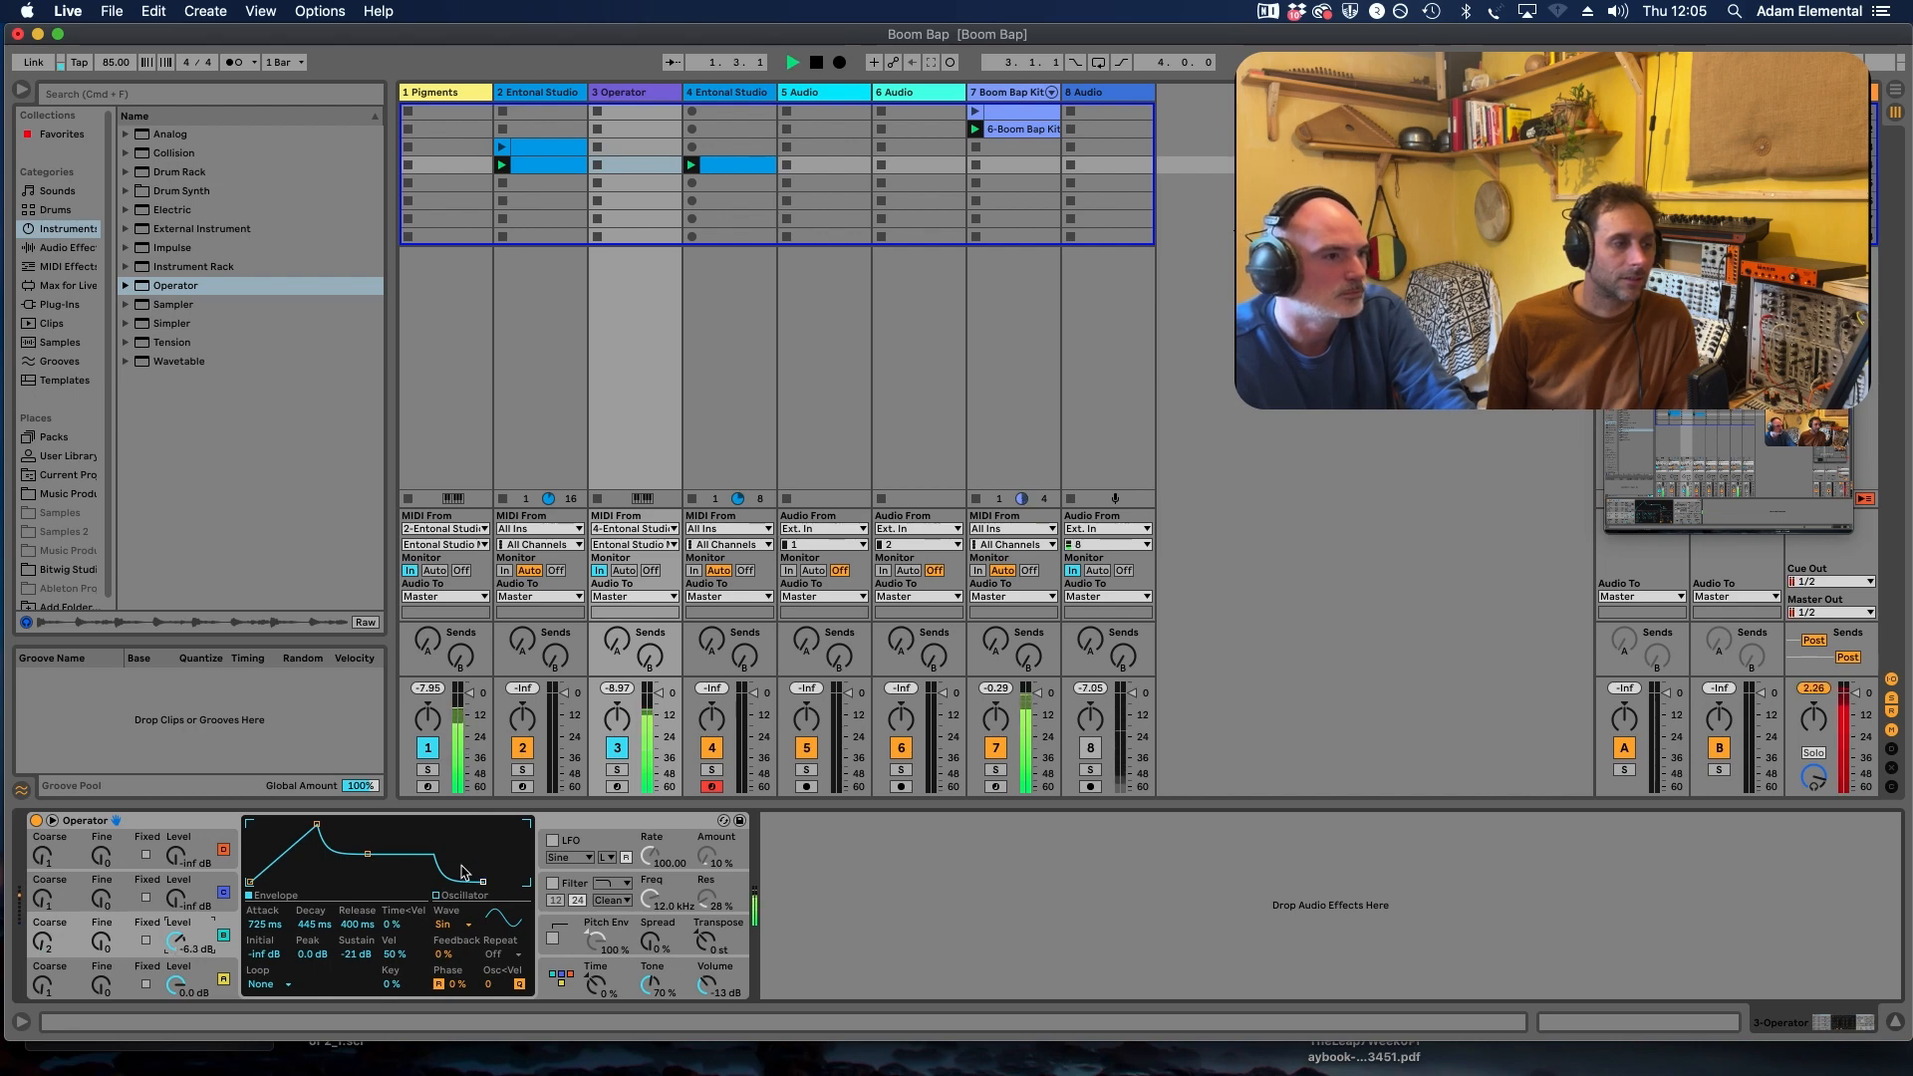
pyautogui.moveTo(483, 882); pyautogui.dragTo(526, 884)
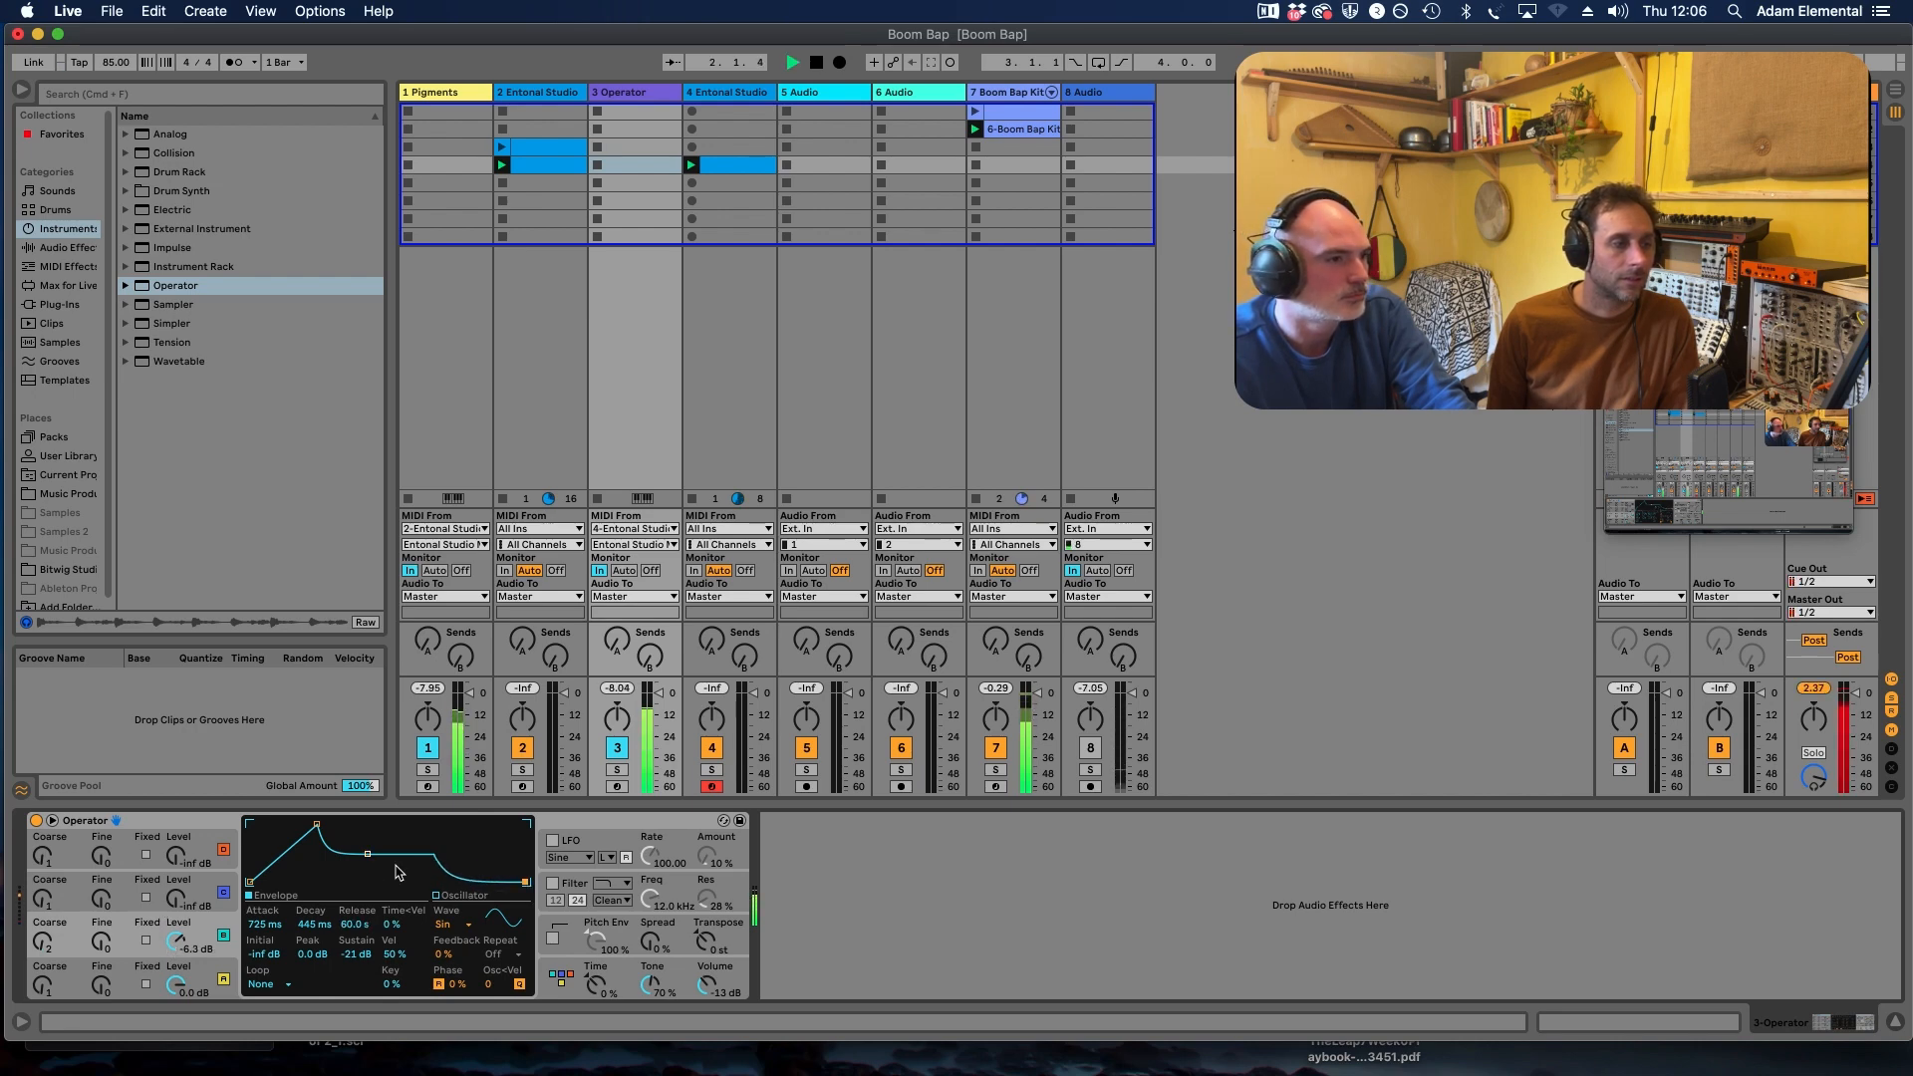
pyautogui.press('space')
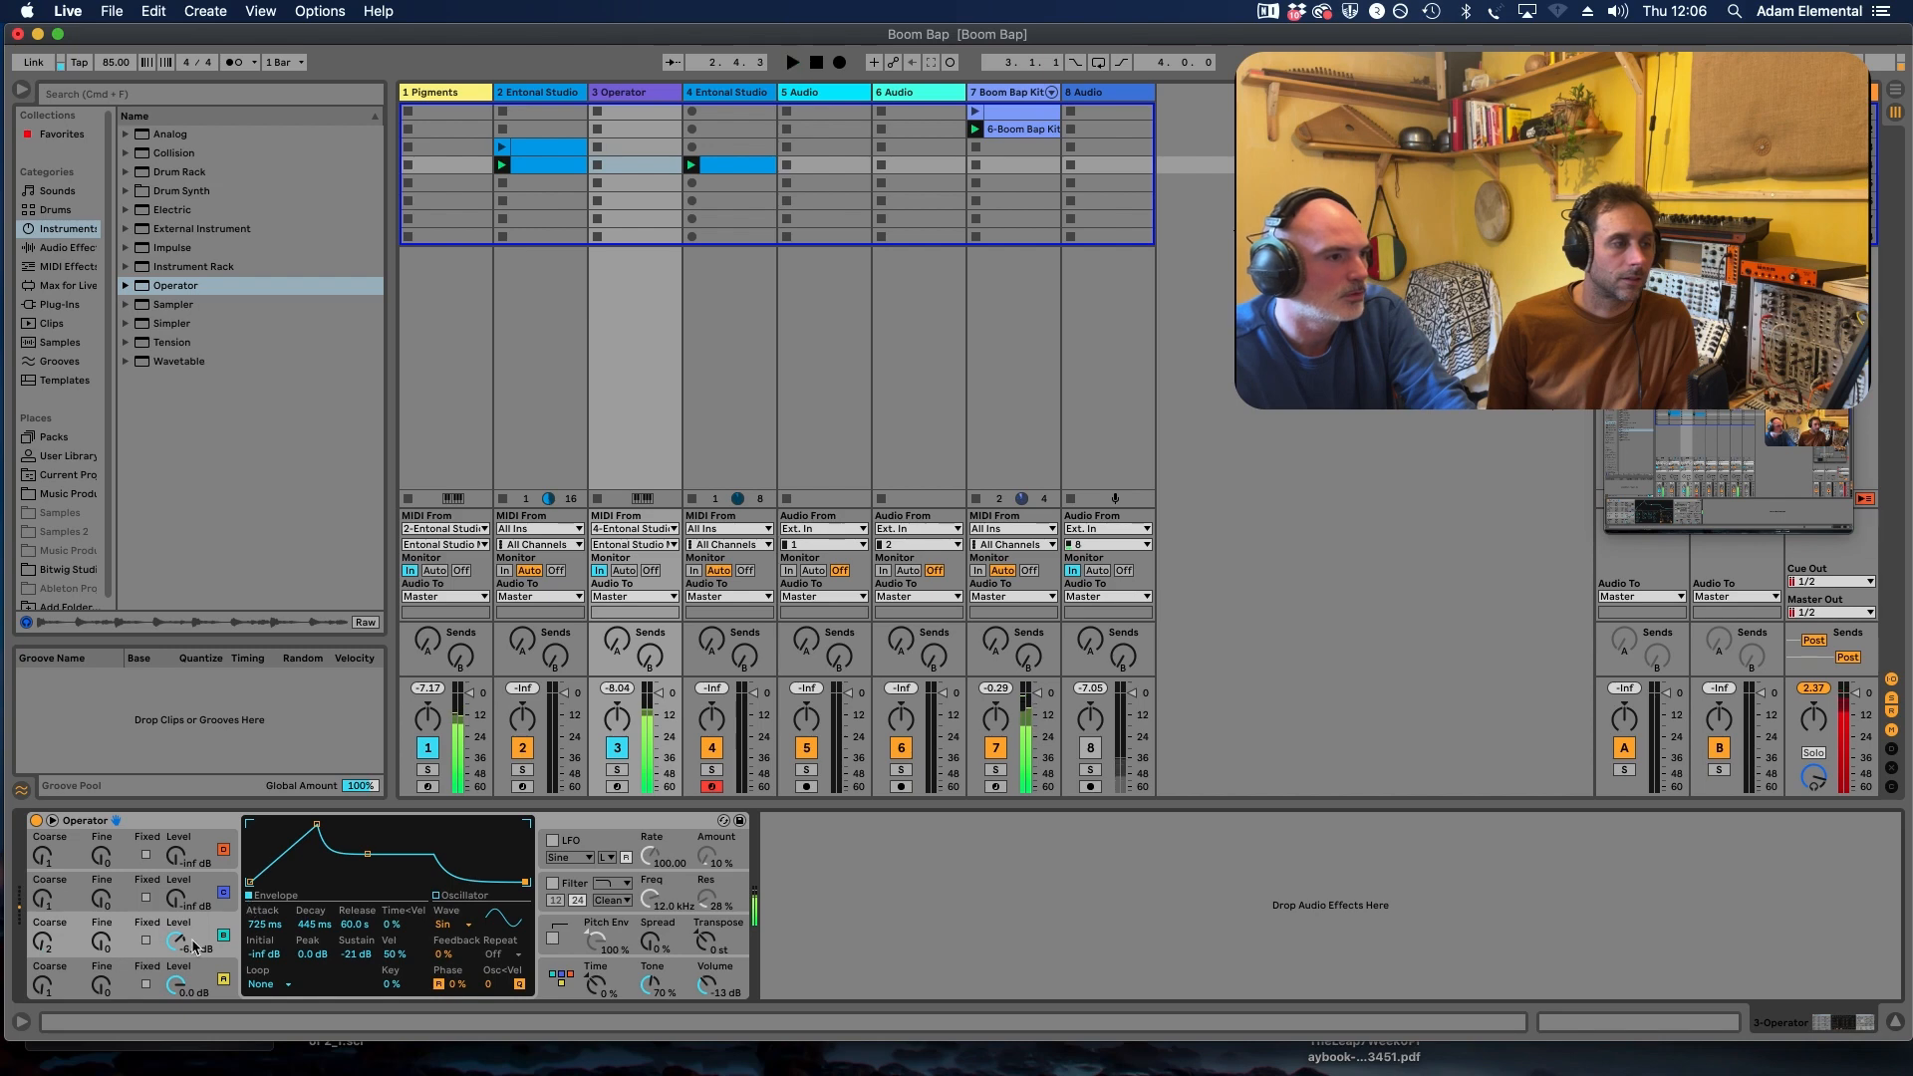
pyautogui.moveTo(180, 947)
pyautogui.mouseDown()
pyautogui.moveTo(180, 981)
pyautogui.moveTo(178, 935)
pyautogui.moveTo(210, 942)
pyautogui.mouseUp()
pyautogui.press('space')
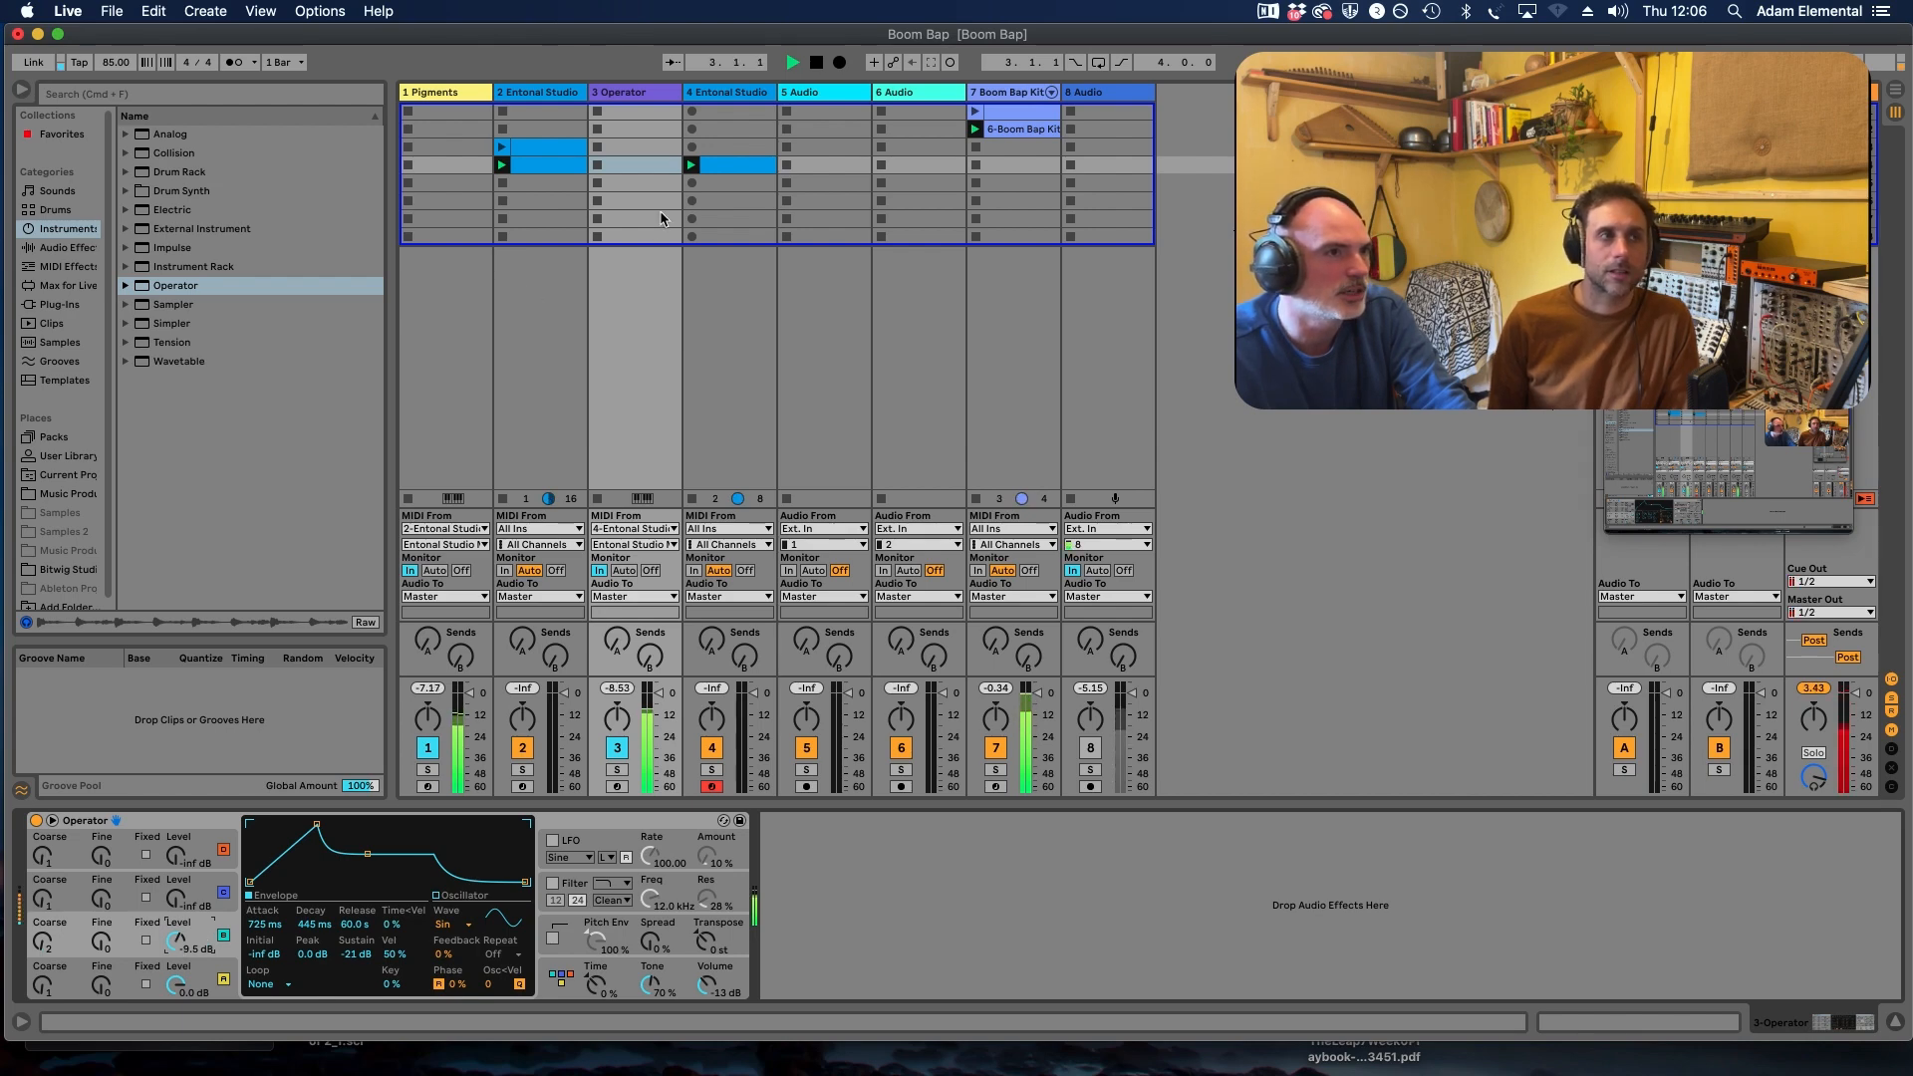
# Step: Select both bass notes in the track 4 clip, transpose them up to G0 and play the result
pyautogui.click(732, 170)
pyautogui.doubleClick(733, 166)
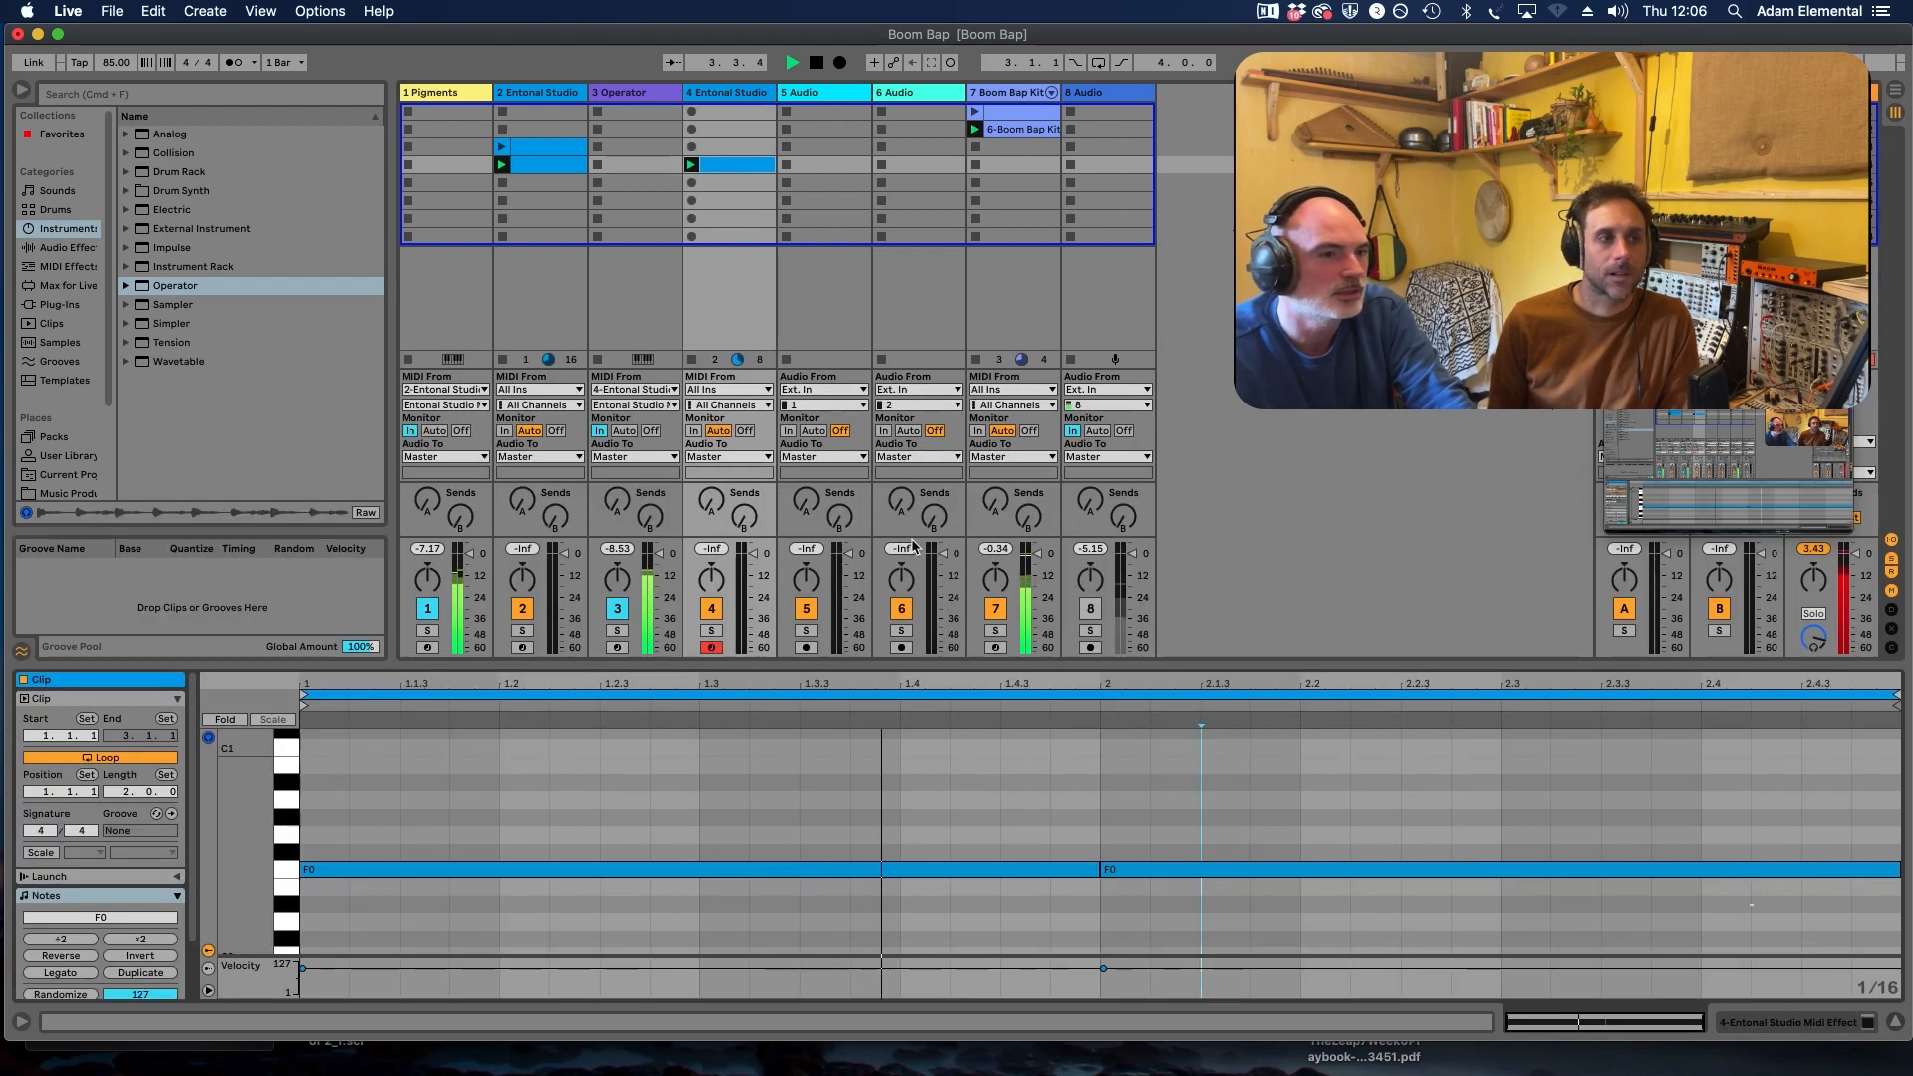
pyautogui.moveTo(1245, 819); pyautogui.dragTo(995, 889)
pyautogui.press('space')
pyautogui.press('Up')
pyautogui.press('space')
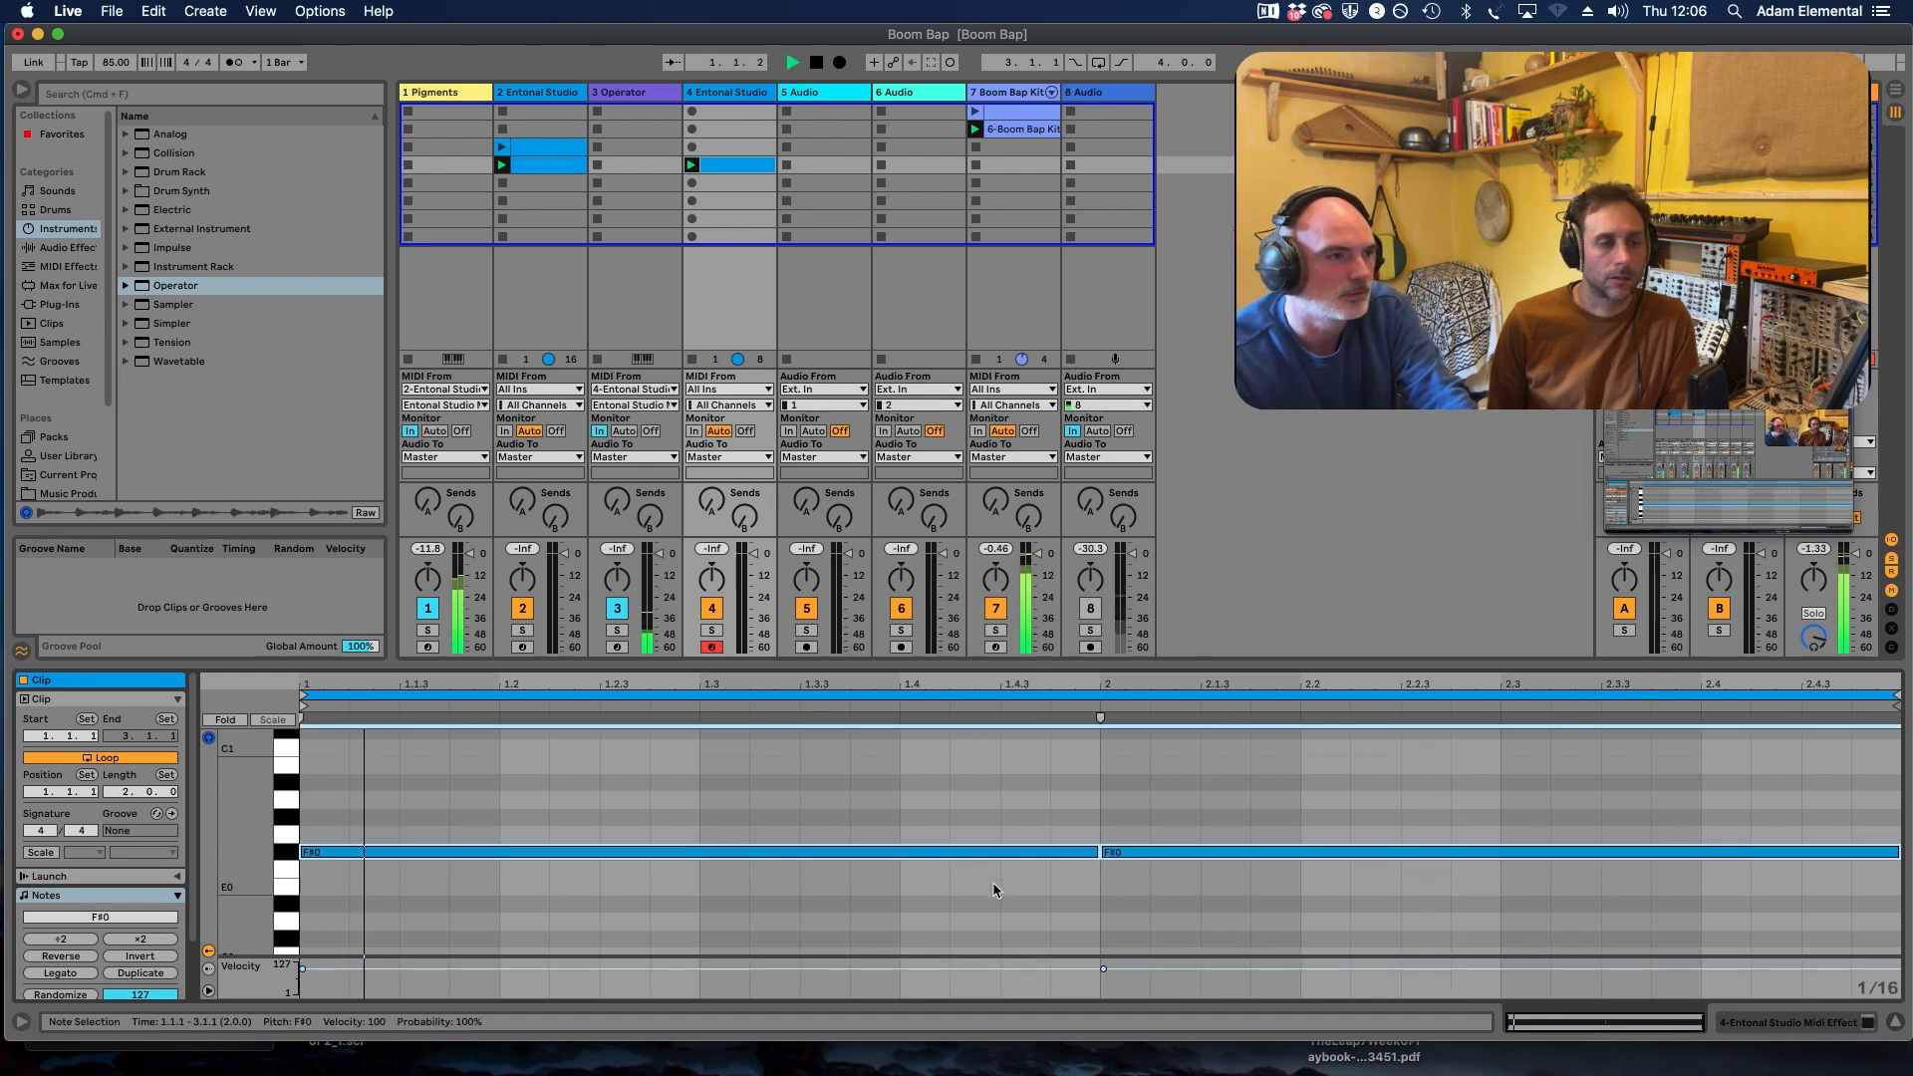
pyautogui.press('Up')
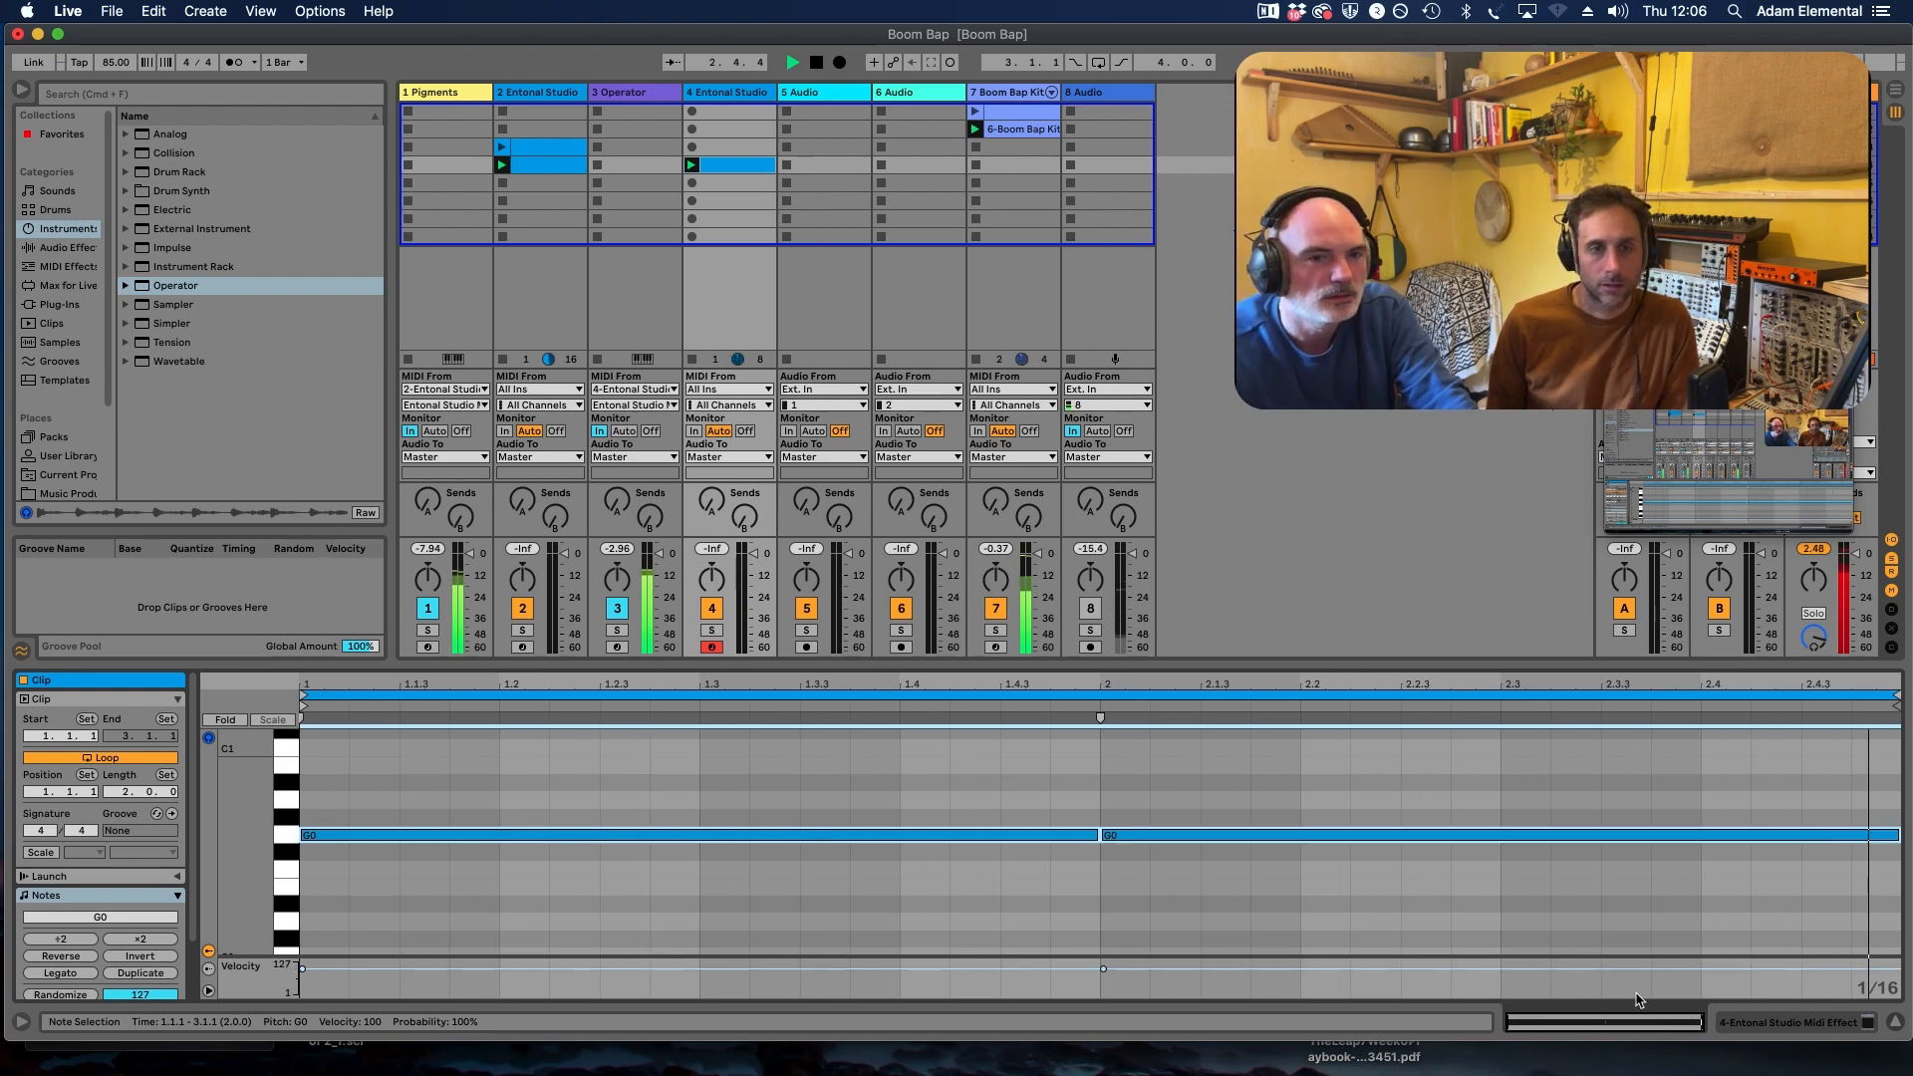
# Step: Return to the Operator device on track 3 and switch on its LFO
pyautogui.hotkey('shift', 'Tab')
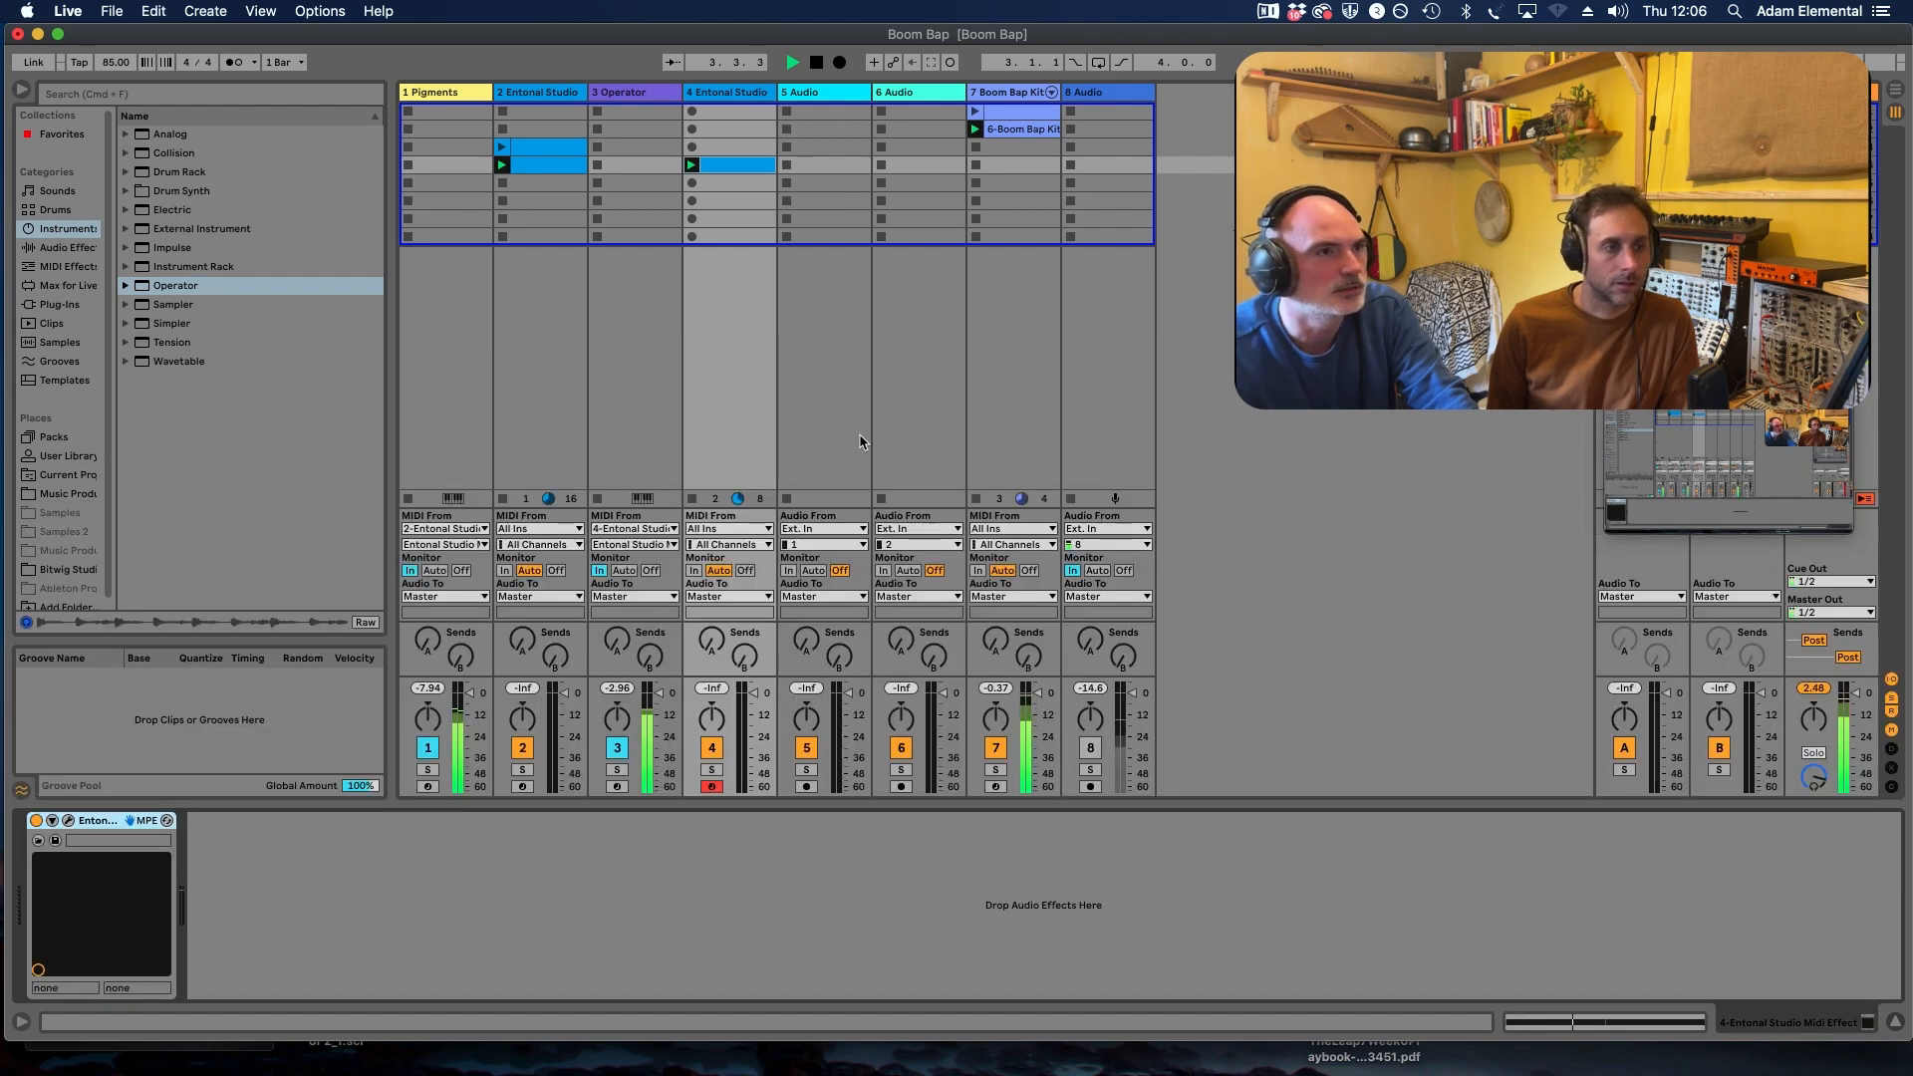
pyautogui.click(629, 95)
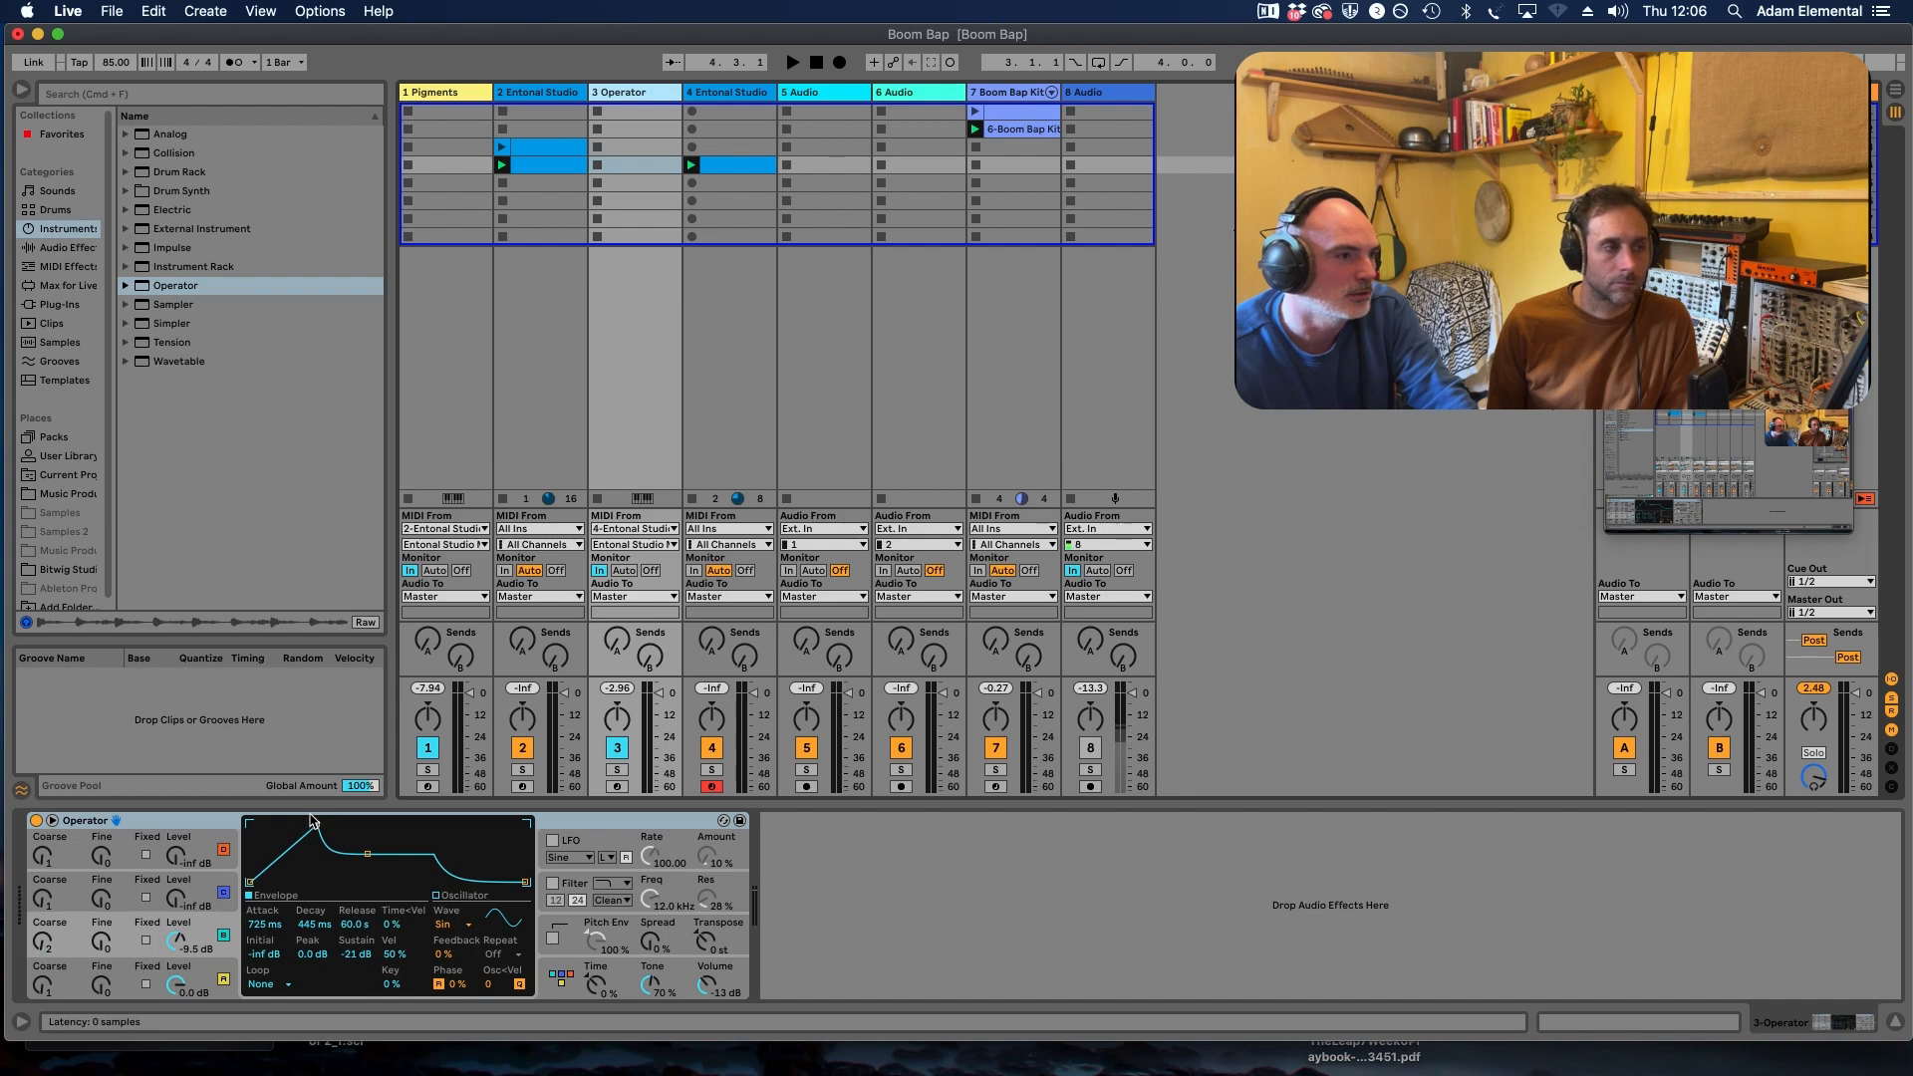
pyautogui.click(553, 841)
pyautogui.click(553, 842)
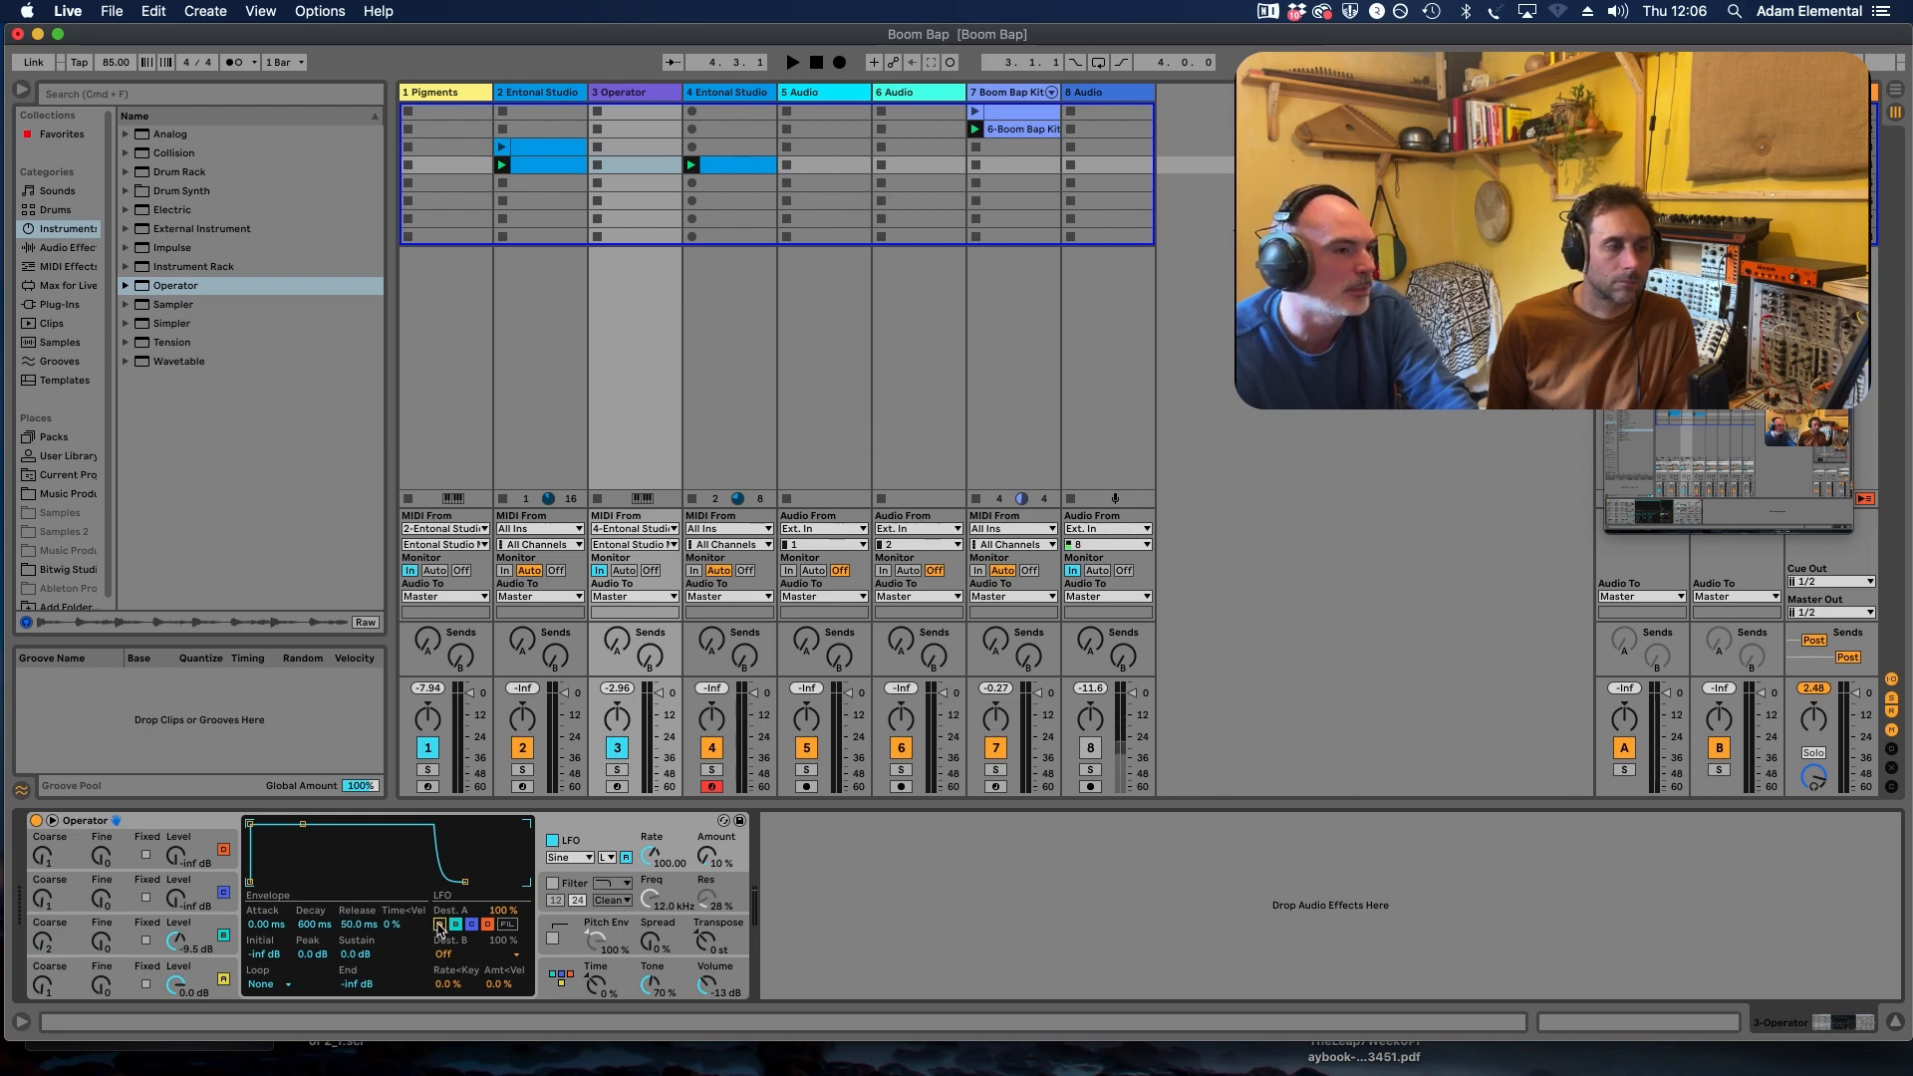
# Step: Remove oscillators A to D from the LFO's destination A and set destination B to OSC Volume A
pyautogui.click(455, 925)
pyautogui.click(472, 925)
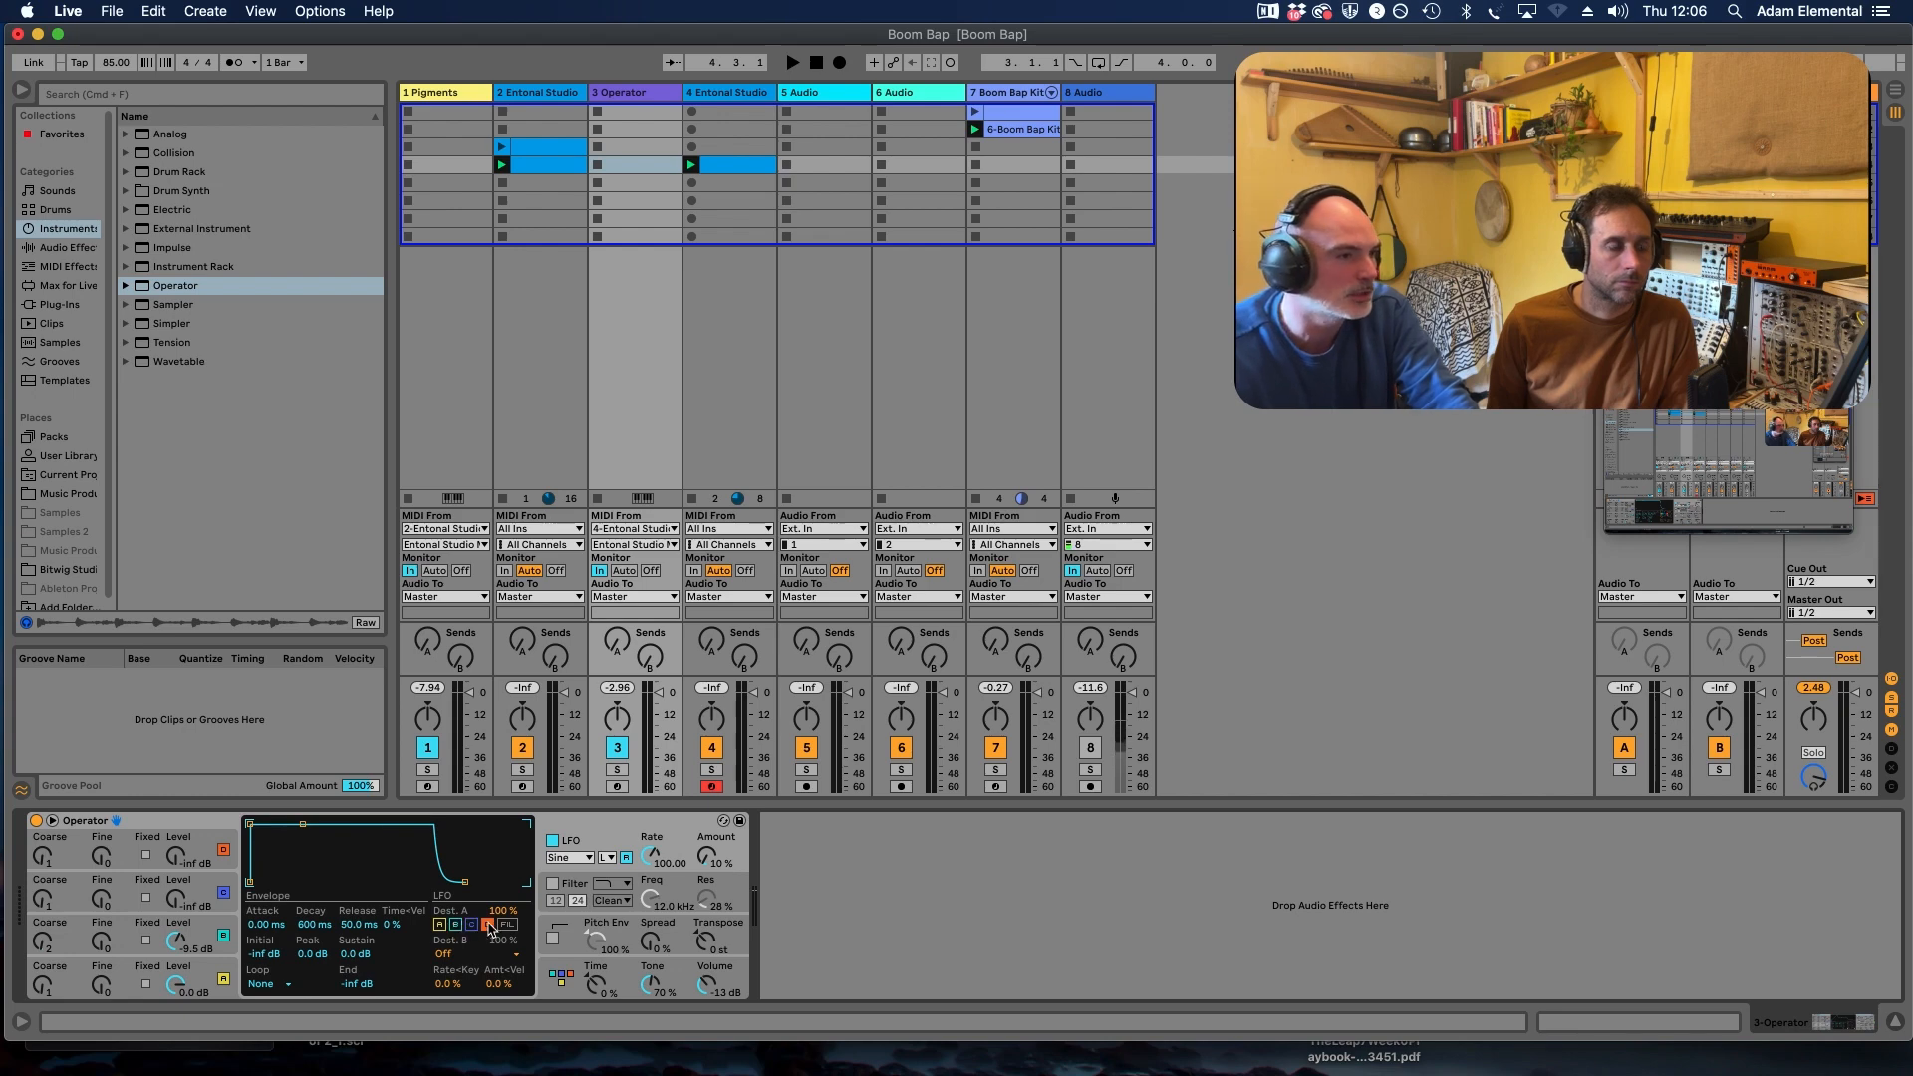
pyautogui.click(468, 956)
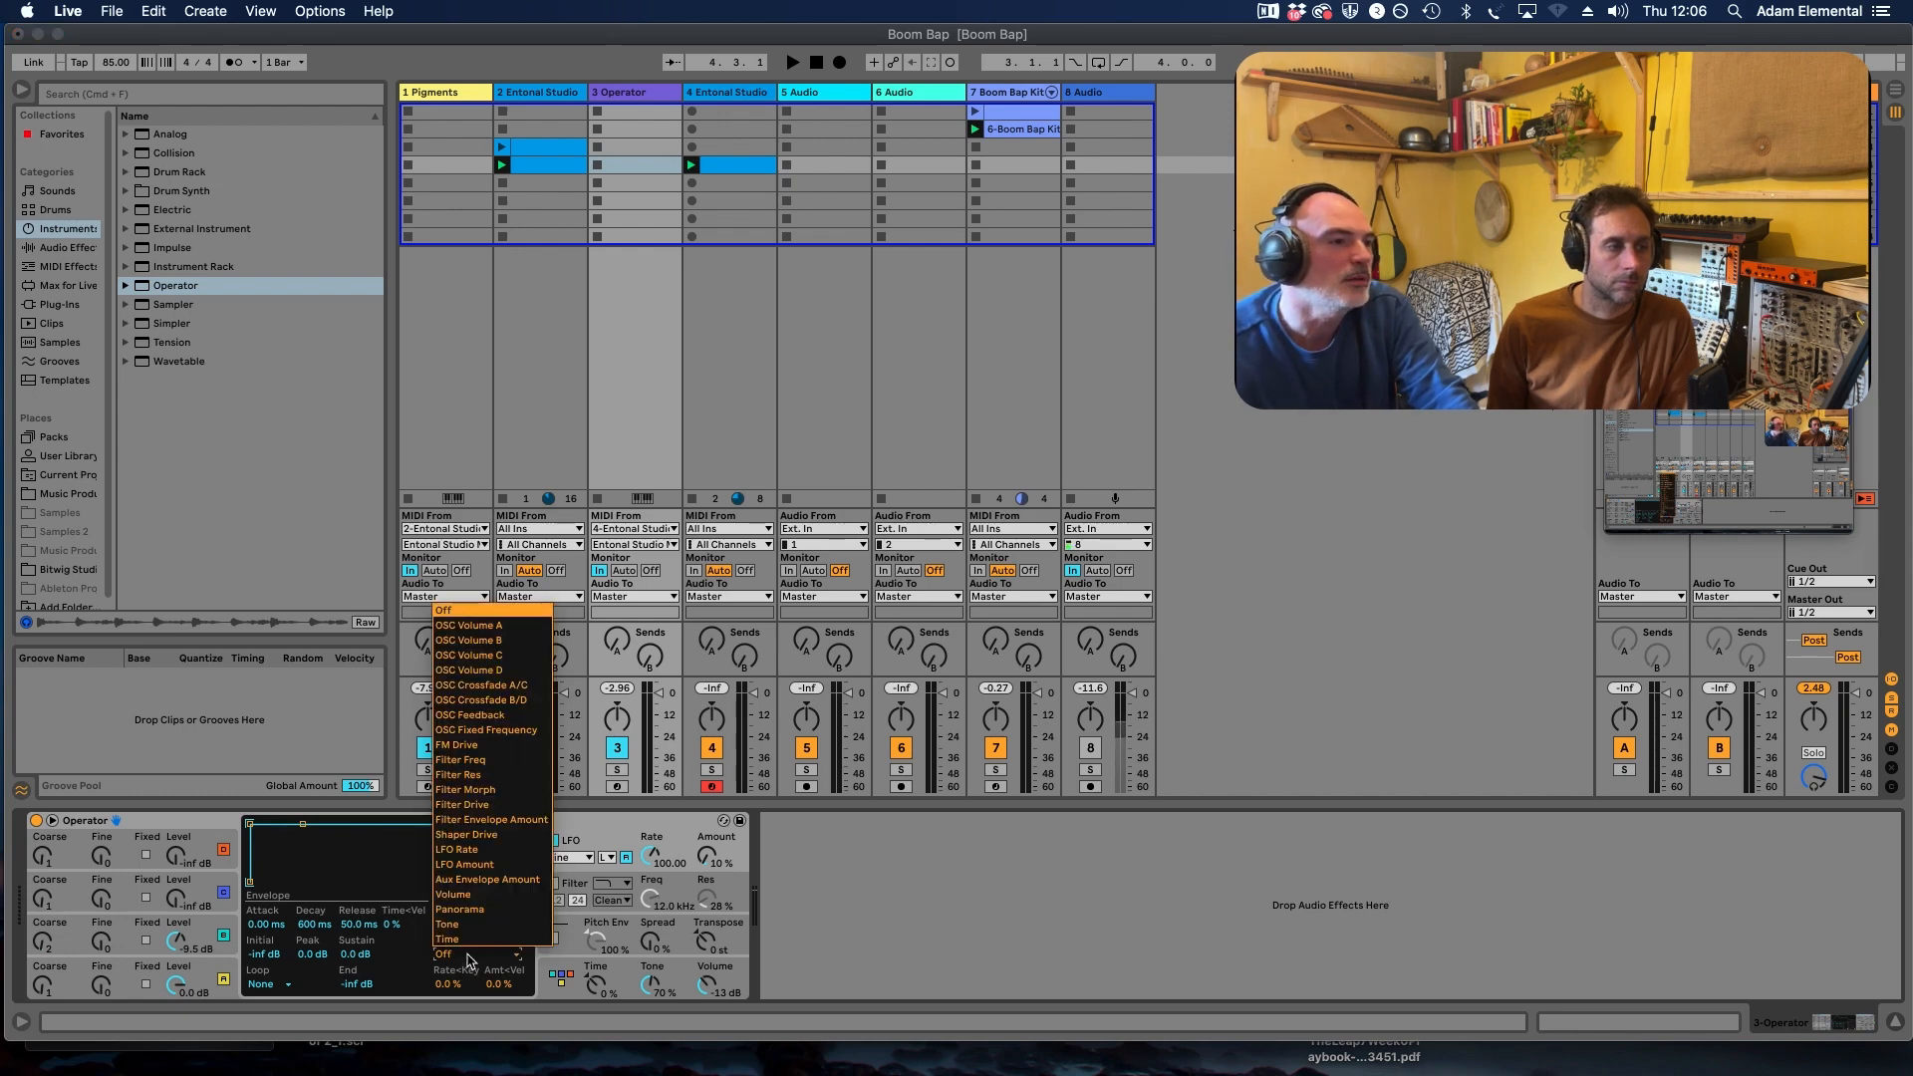
pyautogui.click(455, 628)
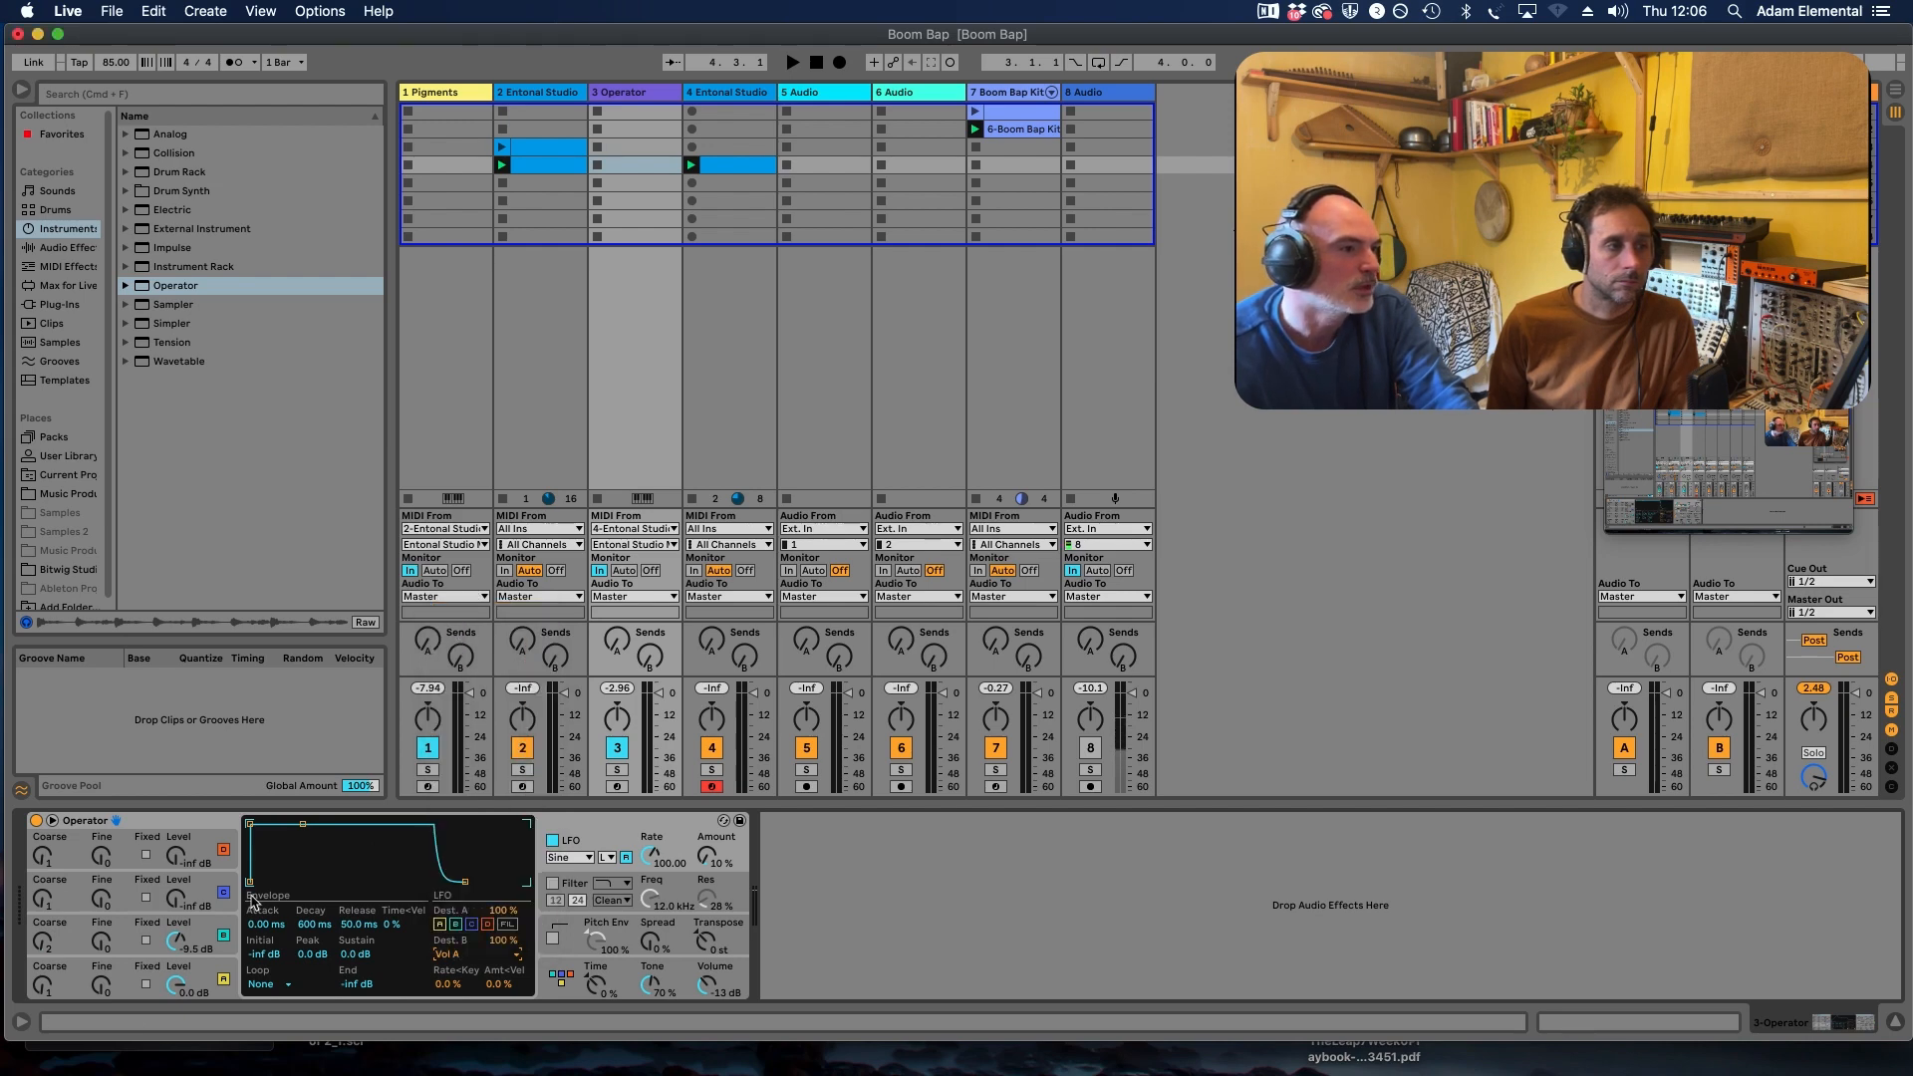
# Step: Raise the LFO amount to 100 % and lower its rate to about 94 during playback
pyautogui.click(209, 979)
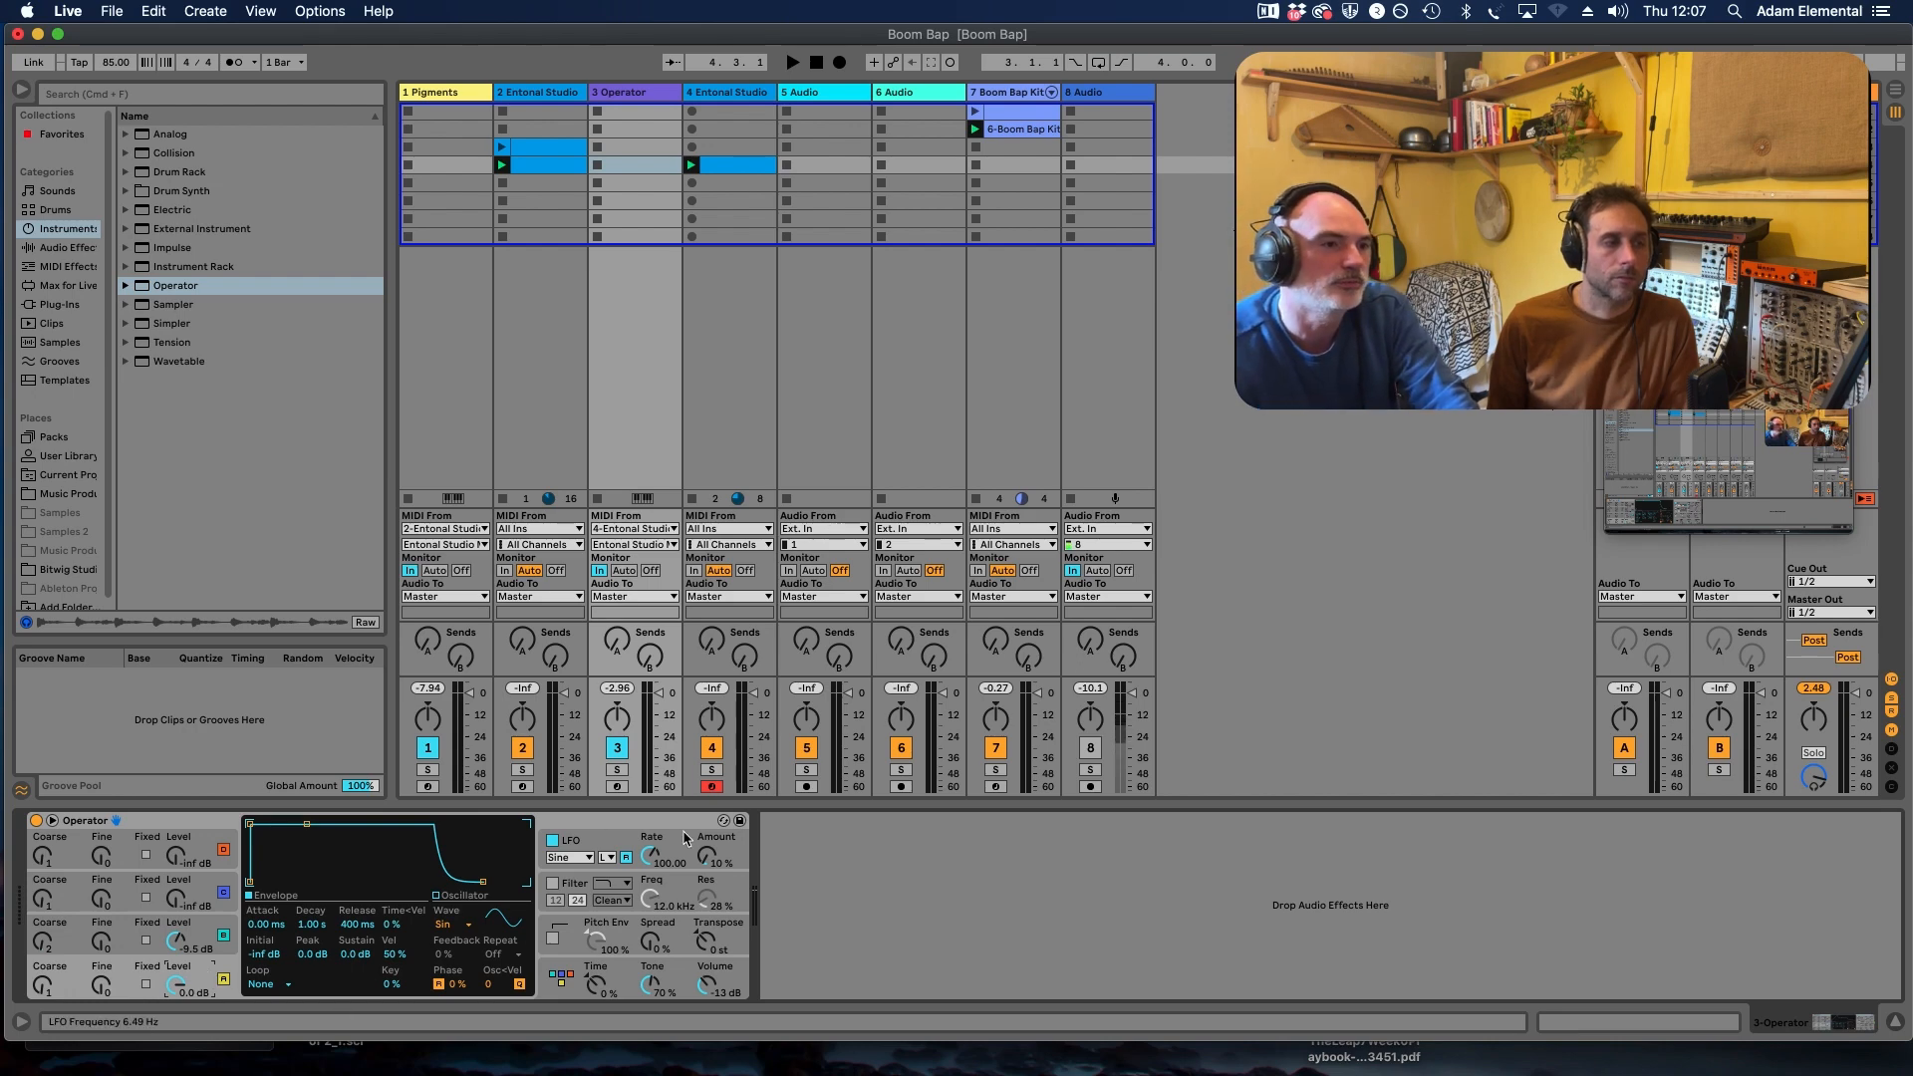
pyautogui.moveTo(707, 855); pyautogui.dragTo(707, 797)
pyautogui.press('space')
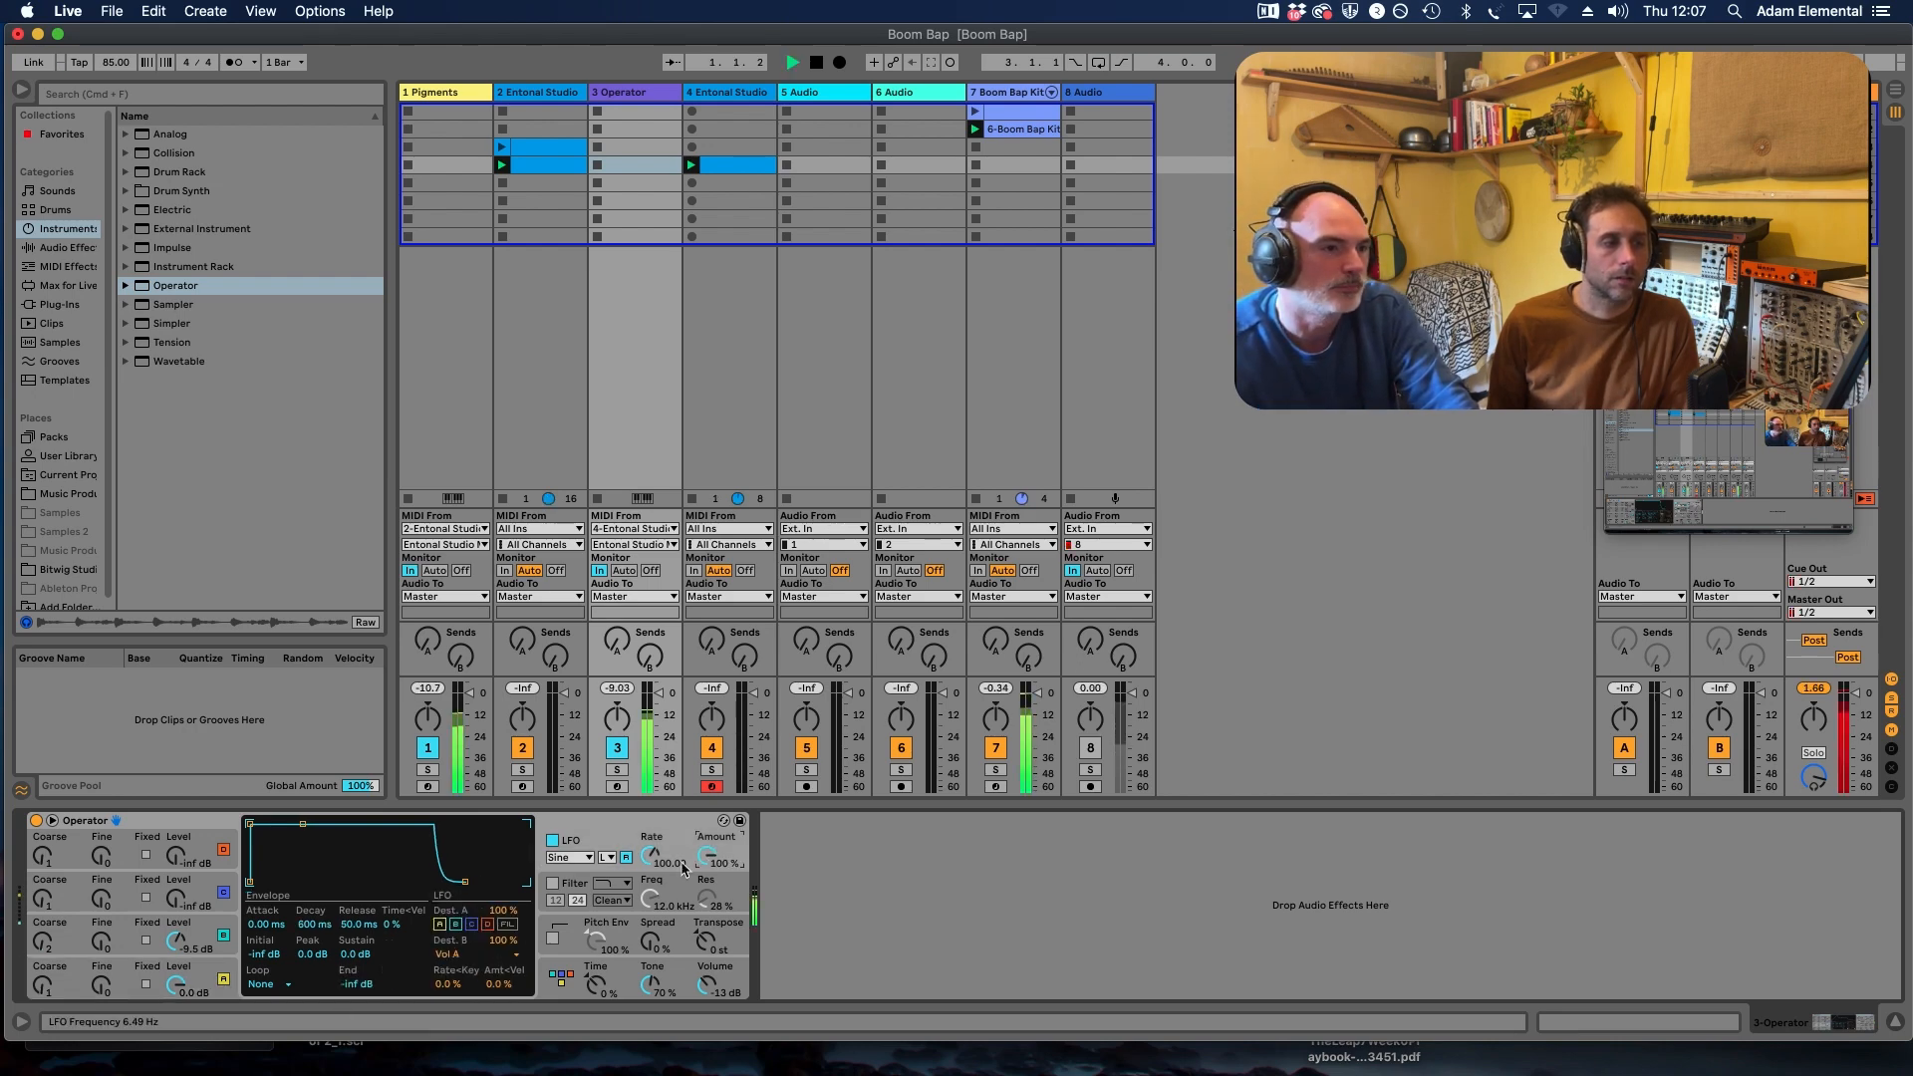
pyautogui.scroll(-5, 650, 865)
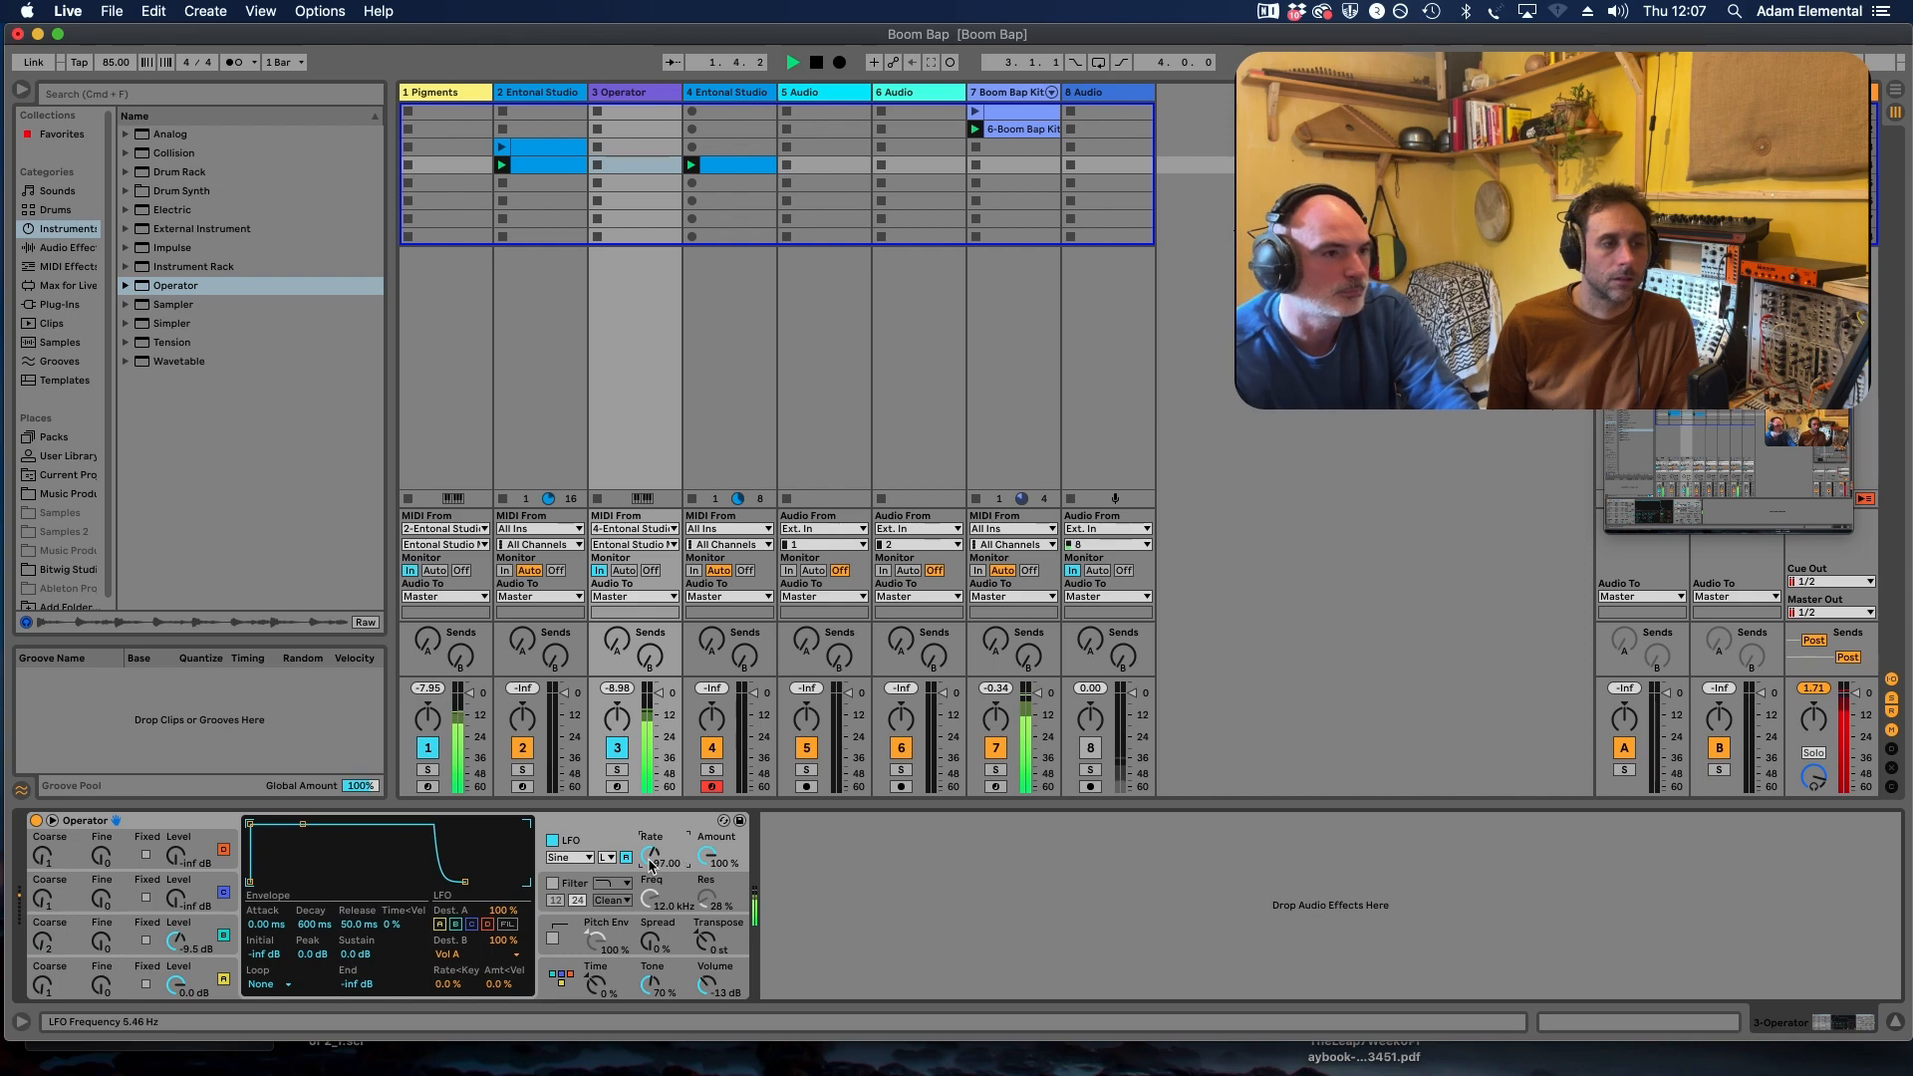
pyautogui.scroll(-1, 650, 866)
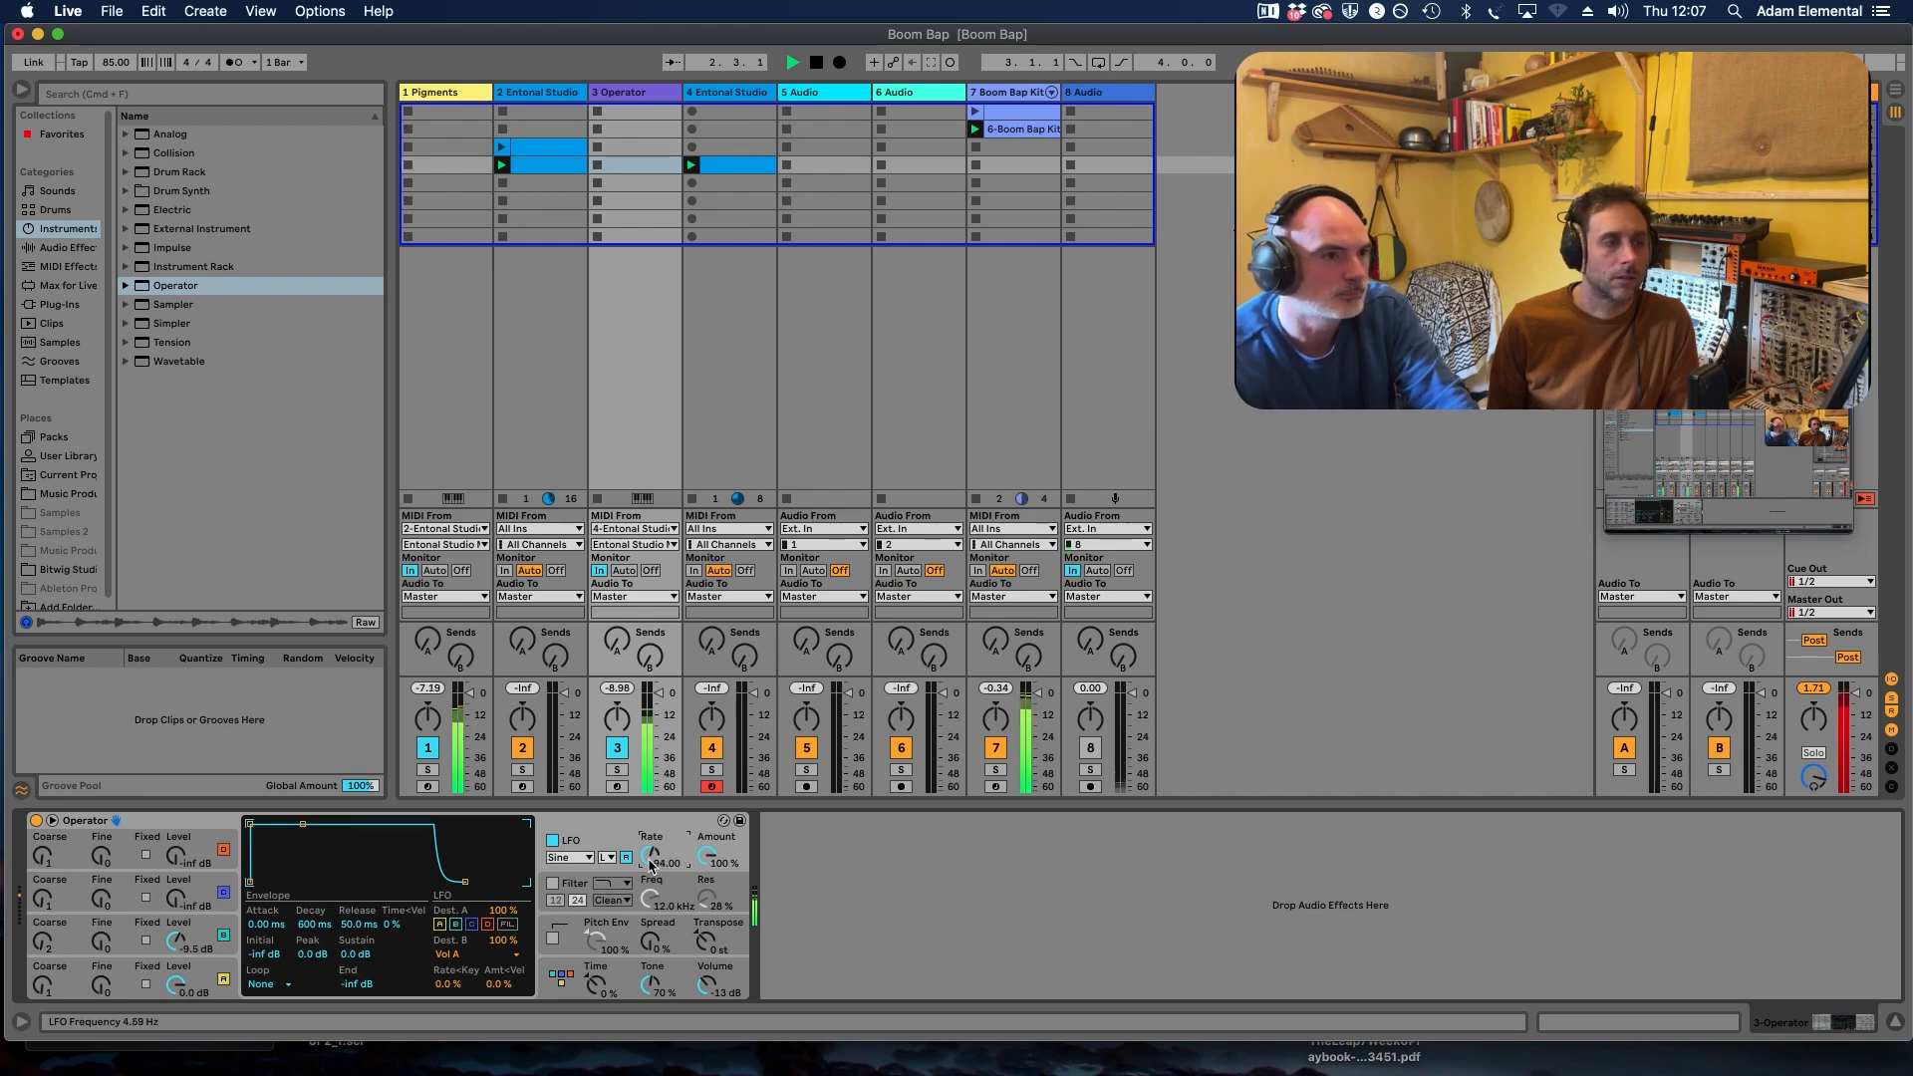
pyautogui.scroll(-1, 650, 863)
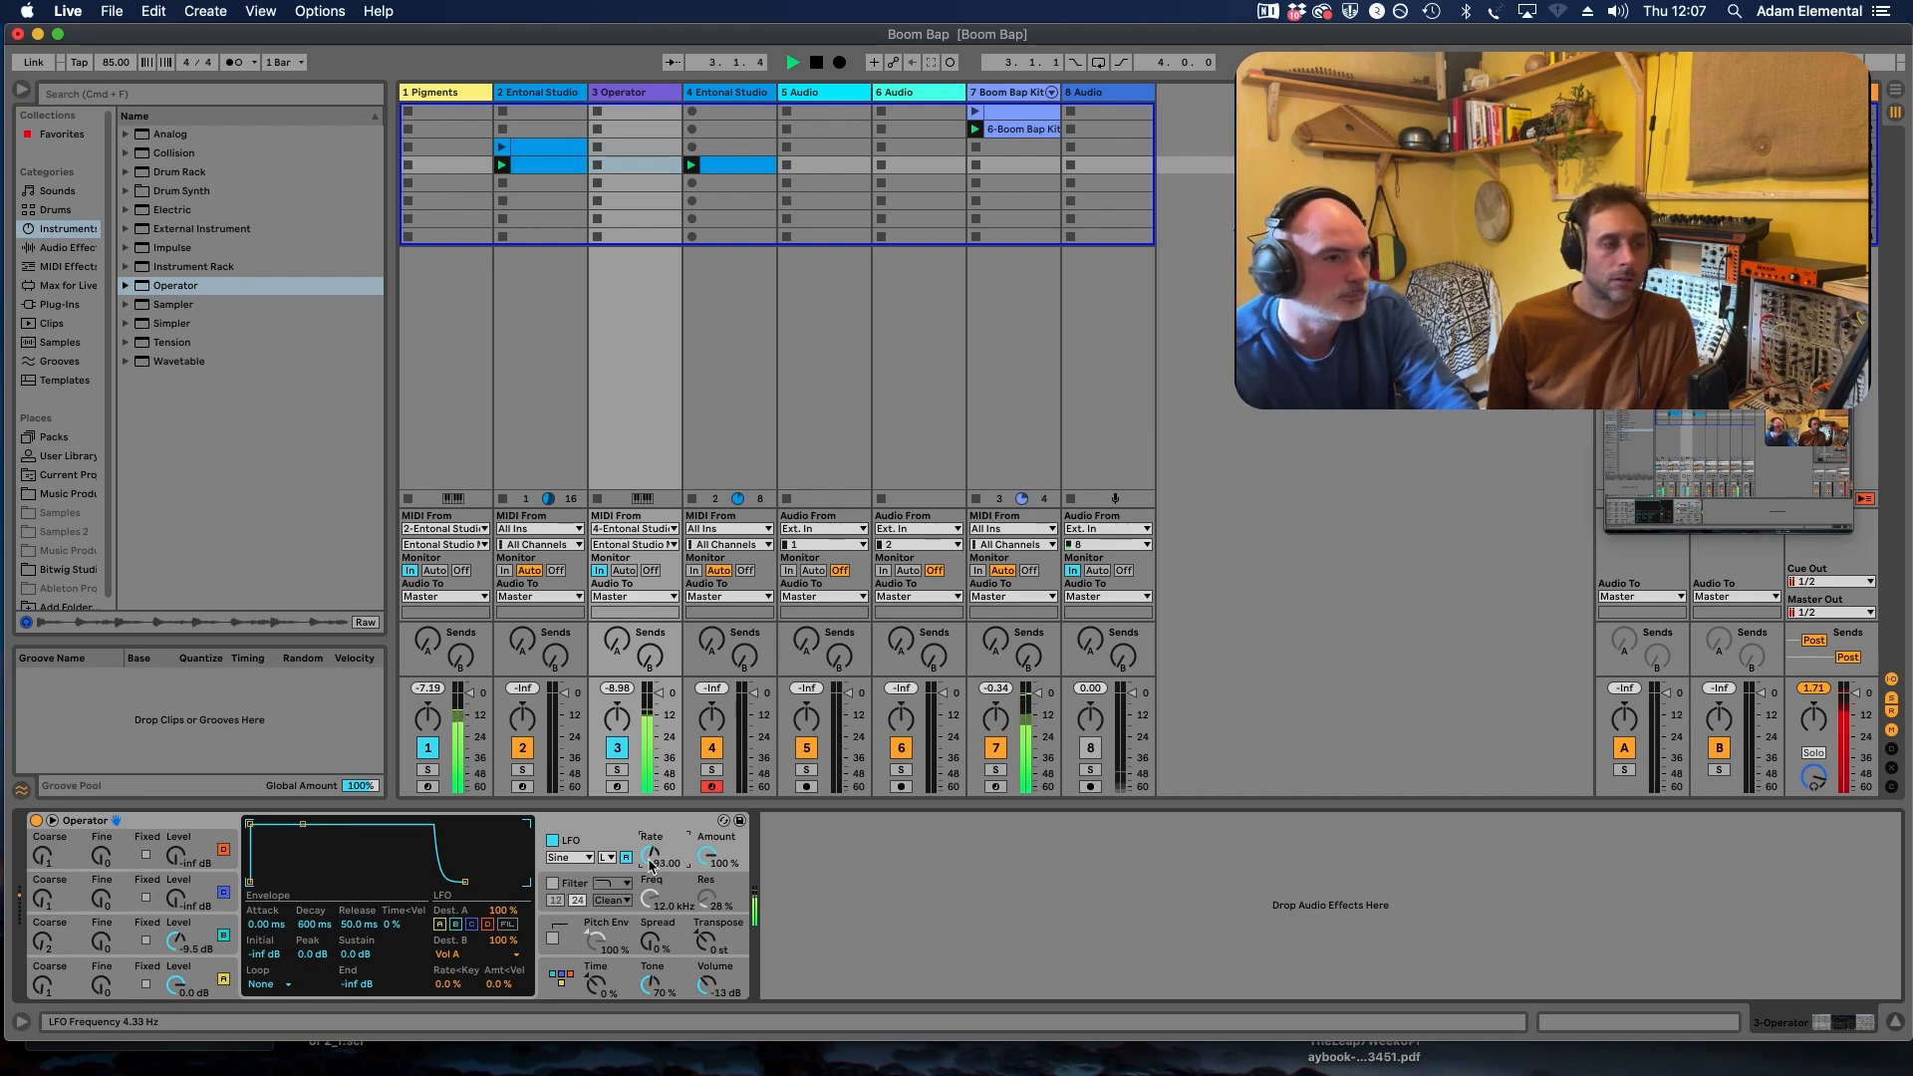
# Step: Raise Operator's overall volume to about -9.3 dB, checking it against playback
pyautogui.click(706, 990)
pyautogui.scroll(1, 707, 990)
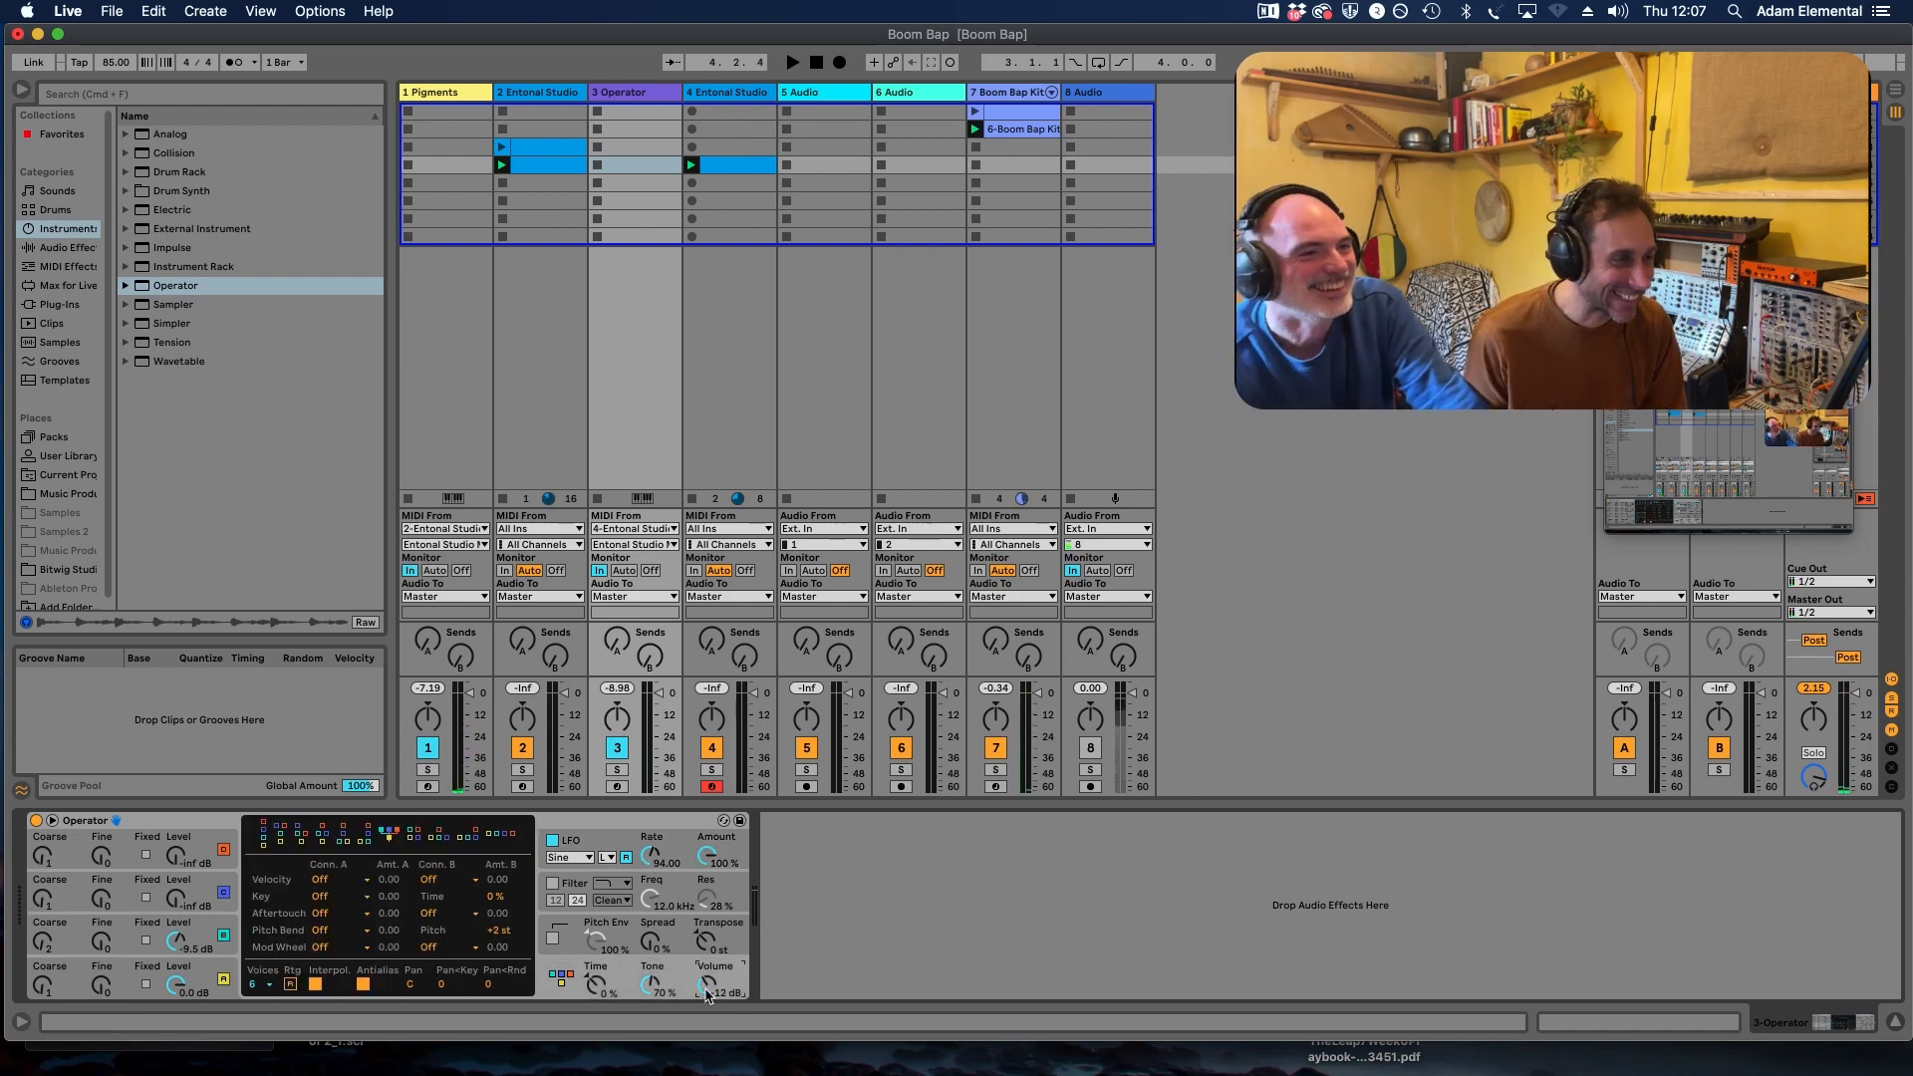
pyautogui.scroll(1, 707, 992)
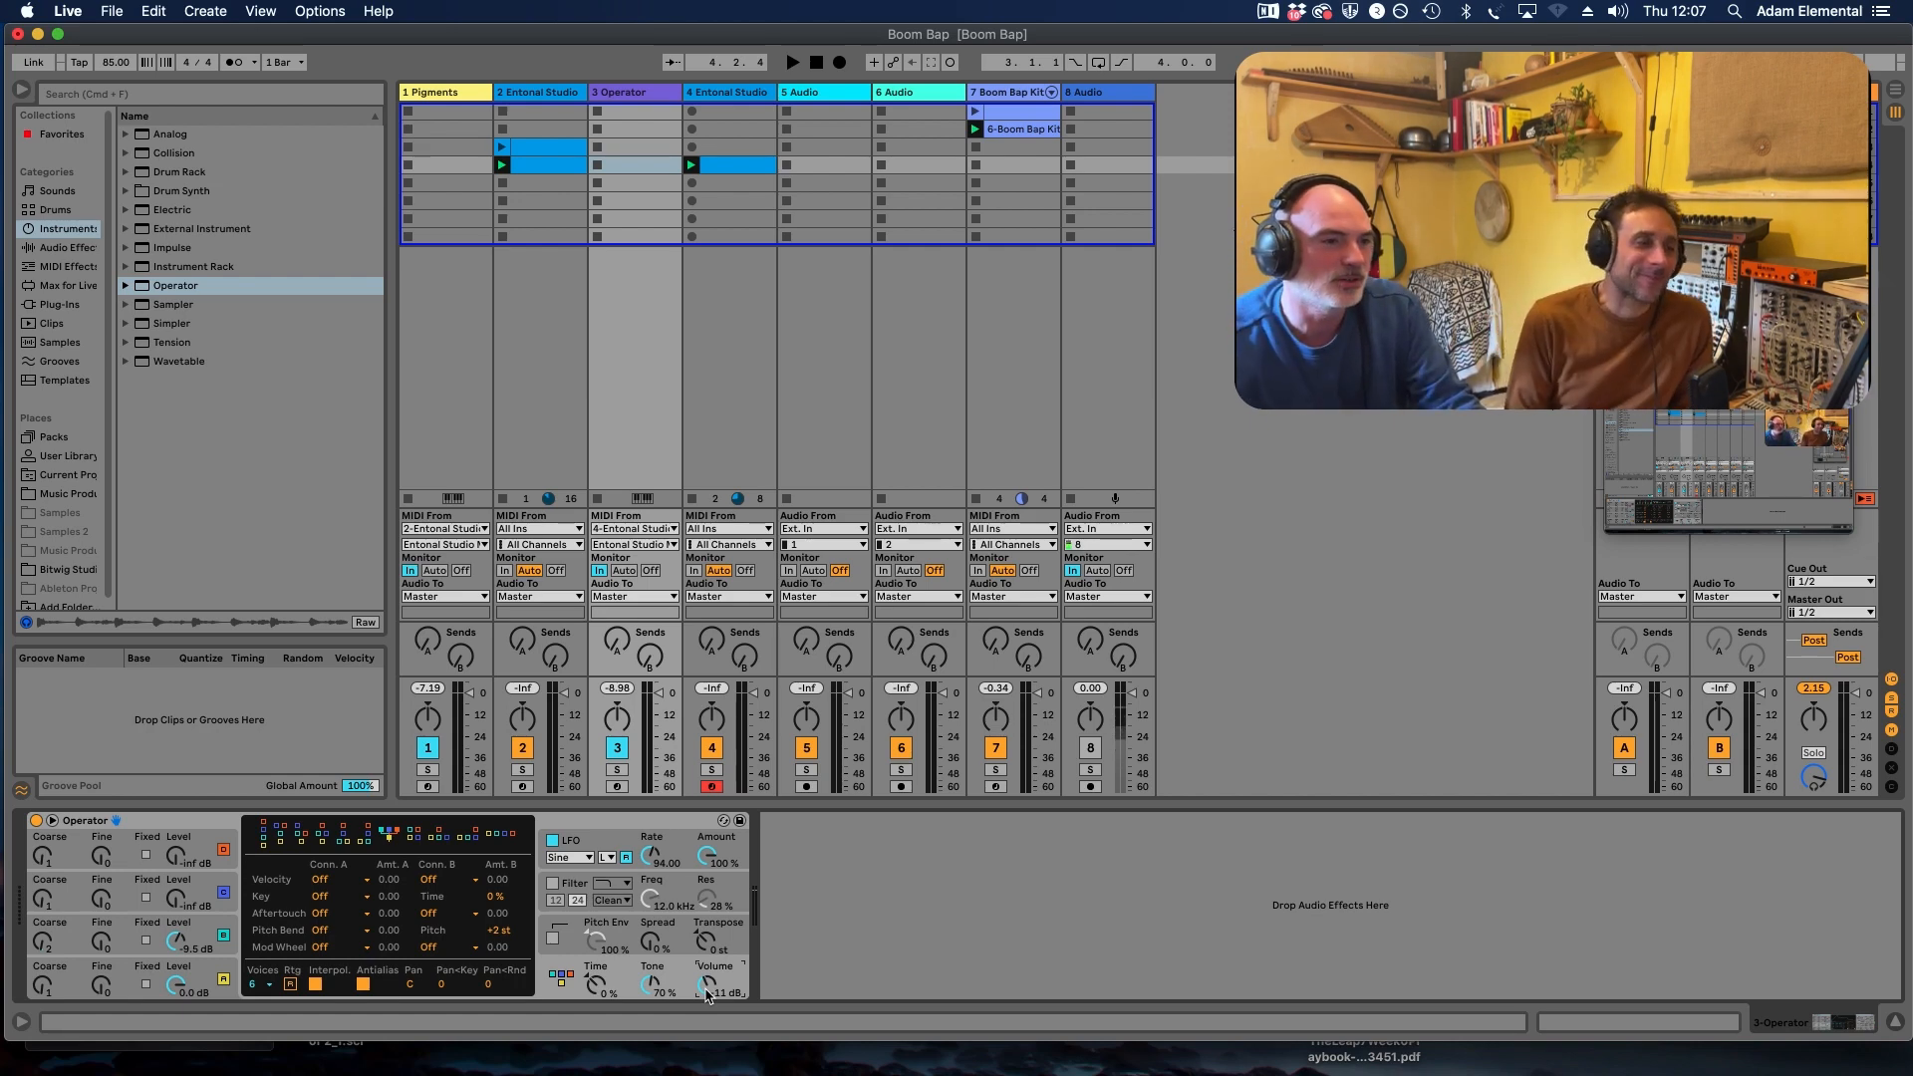
pyautogui.press('space')
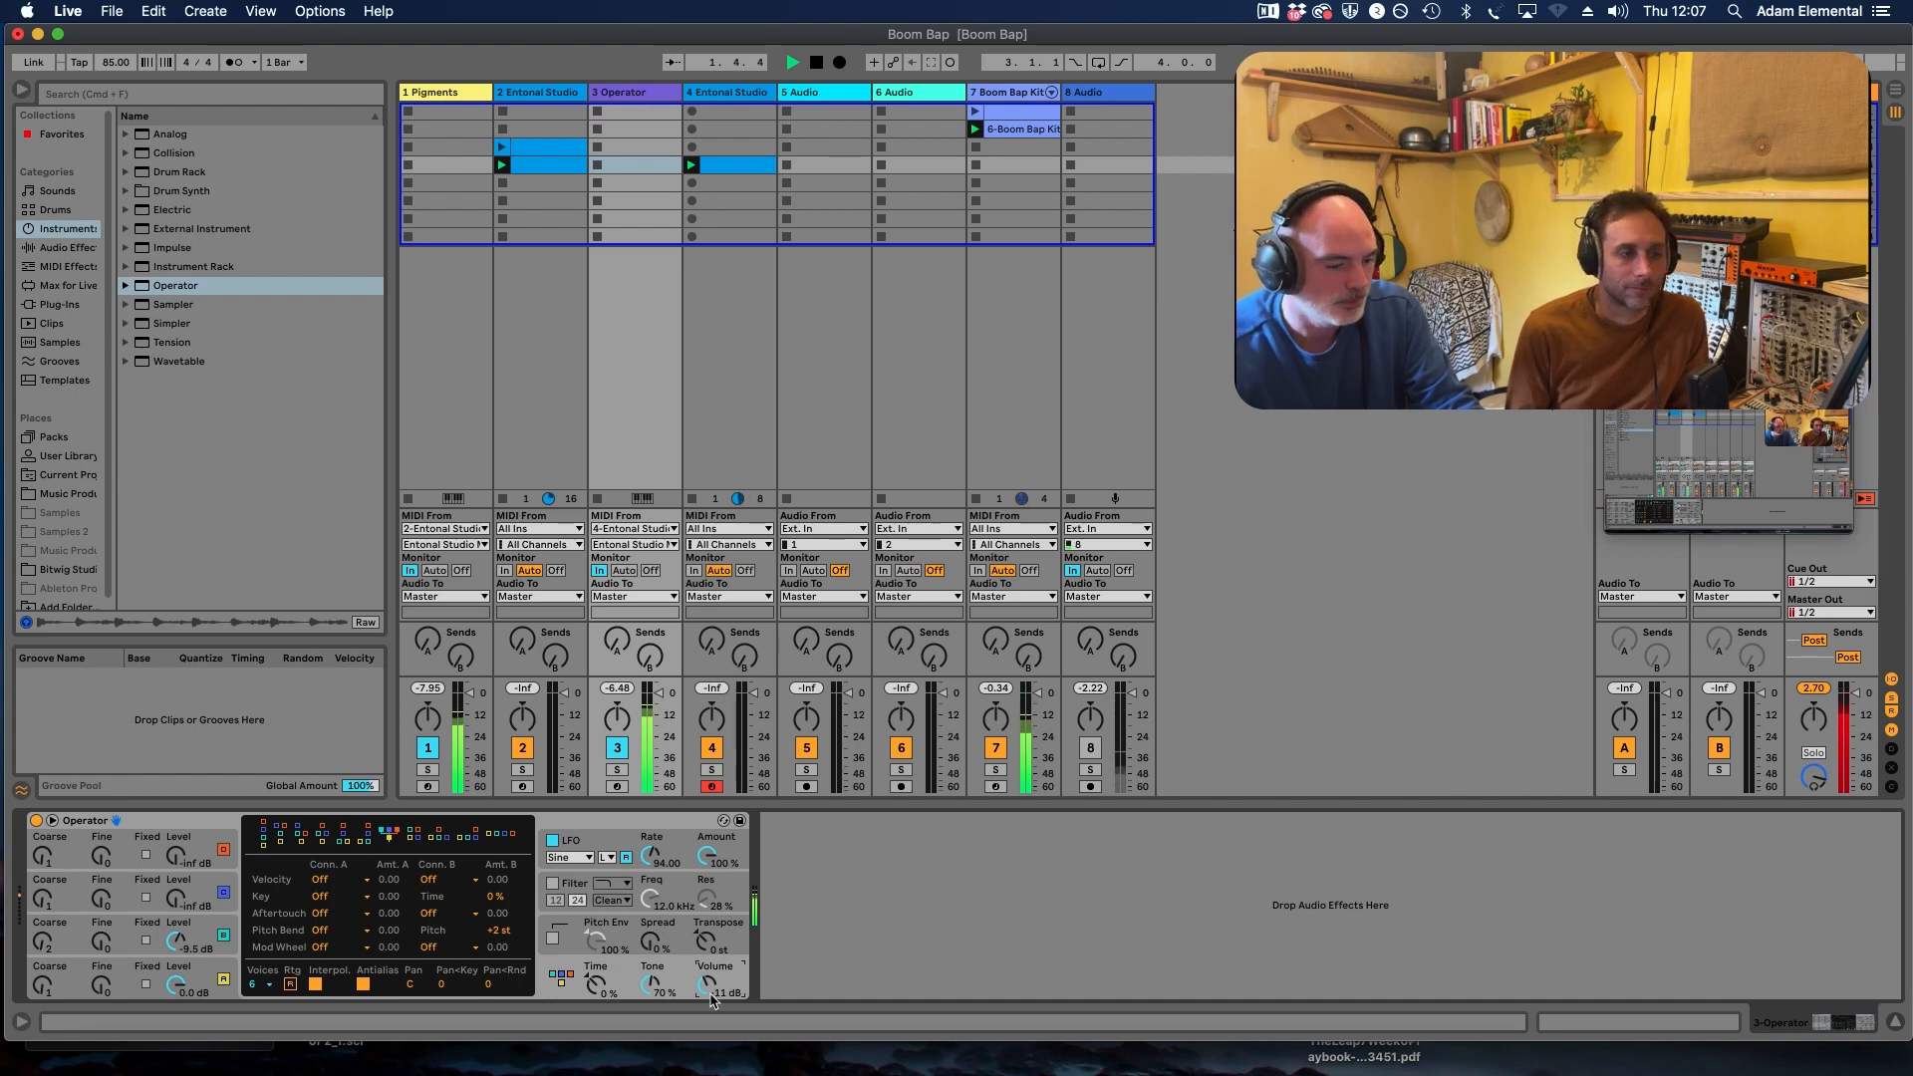
pyautogui.press('space')
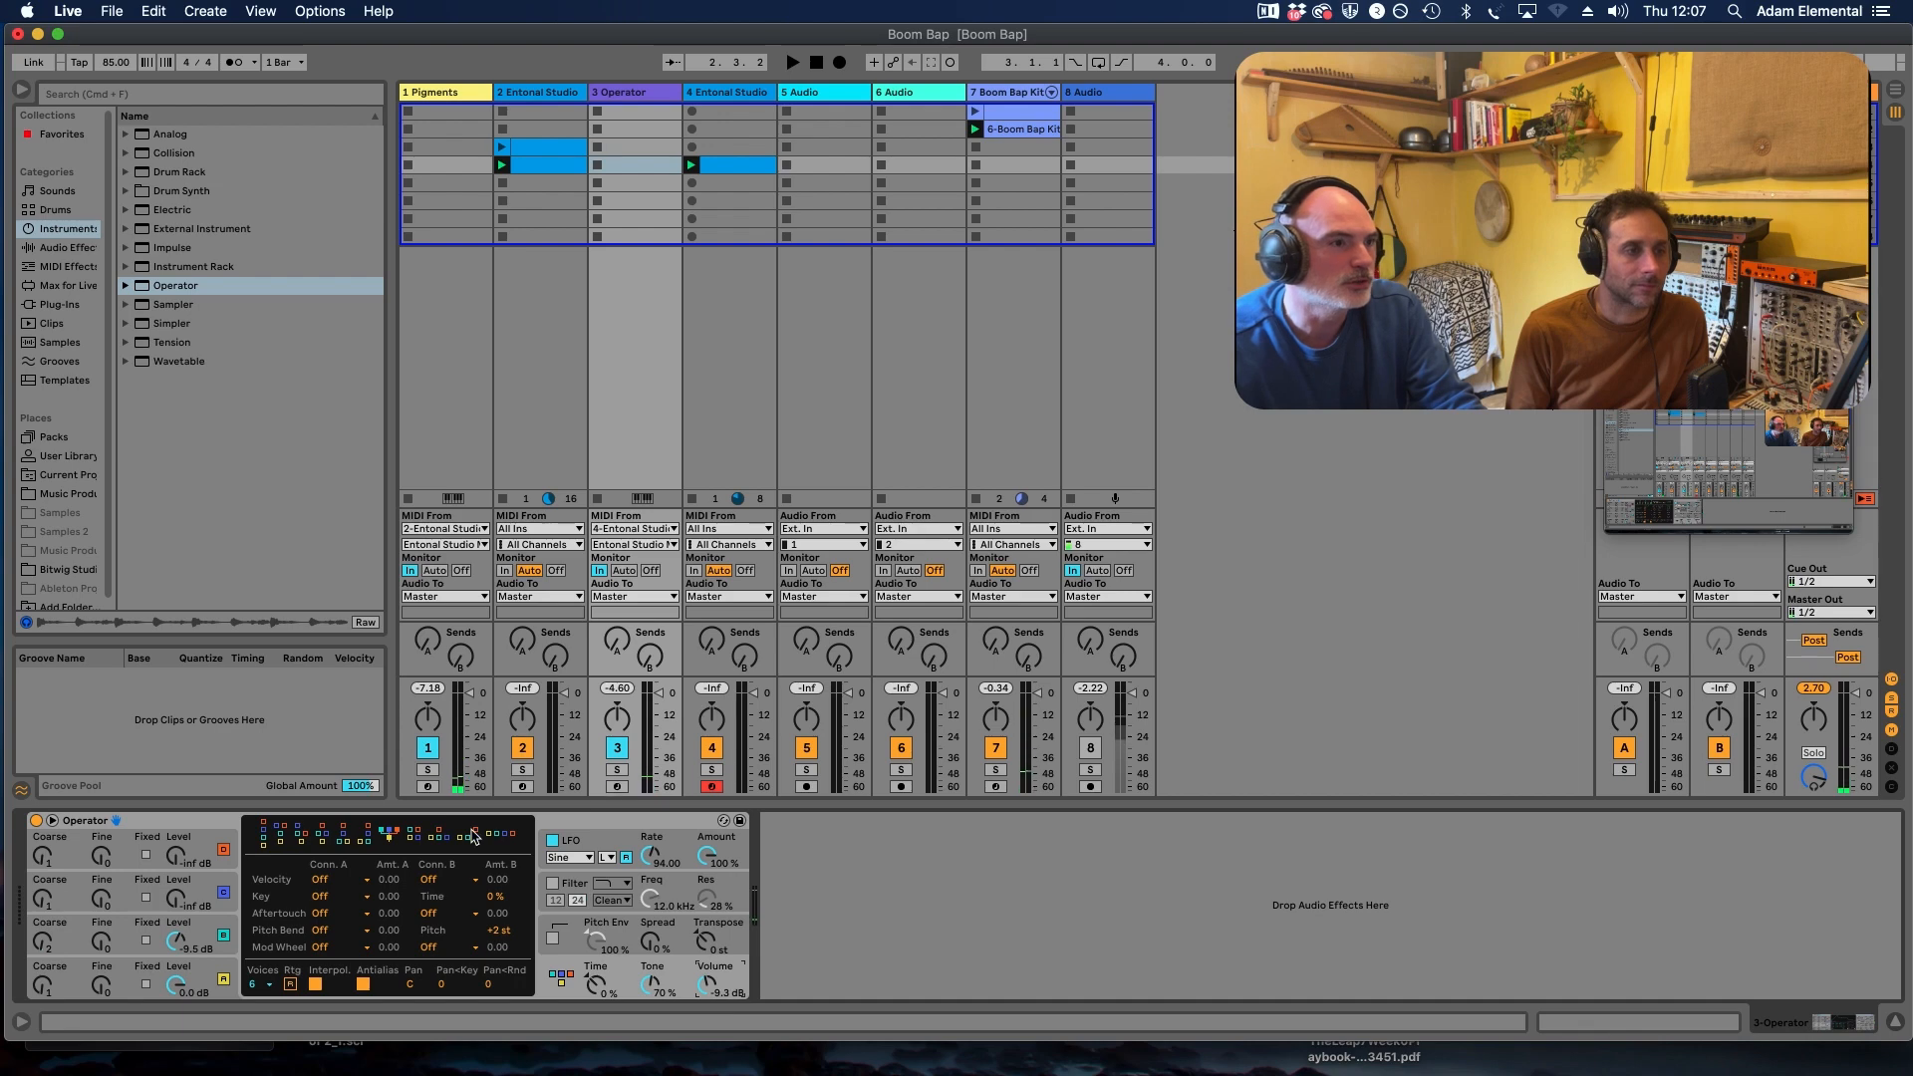
# Step: With the Pigments track muted, raise Operator's volume to about -8.4 dB and turn up send A on track 3 during playback
pyautogui.click(420, 751)
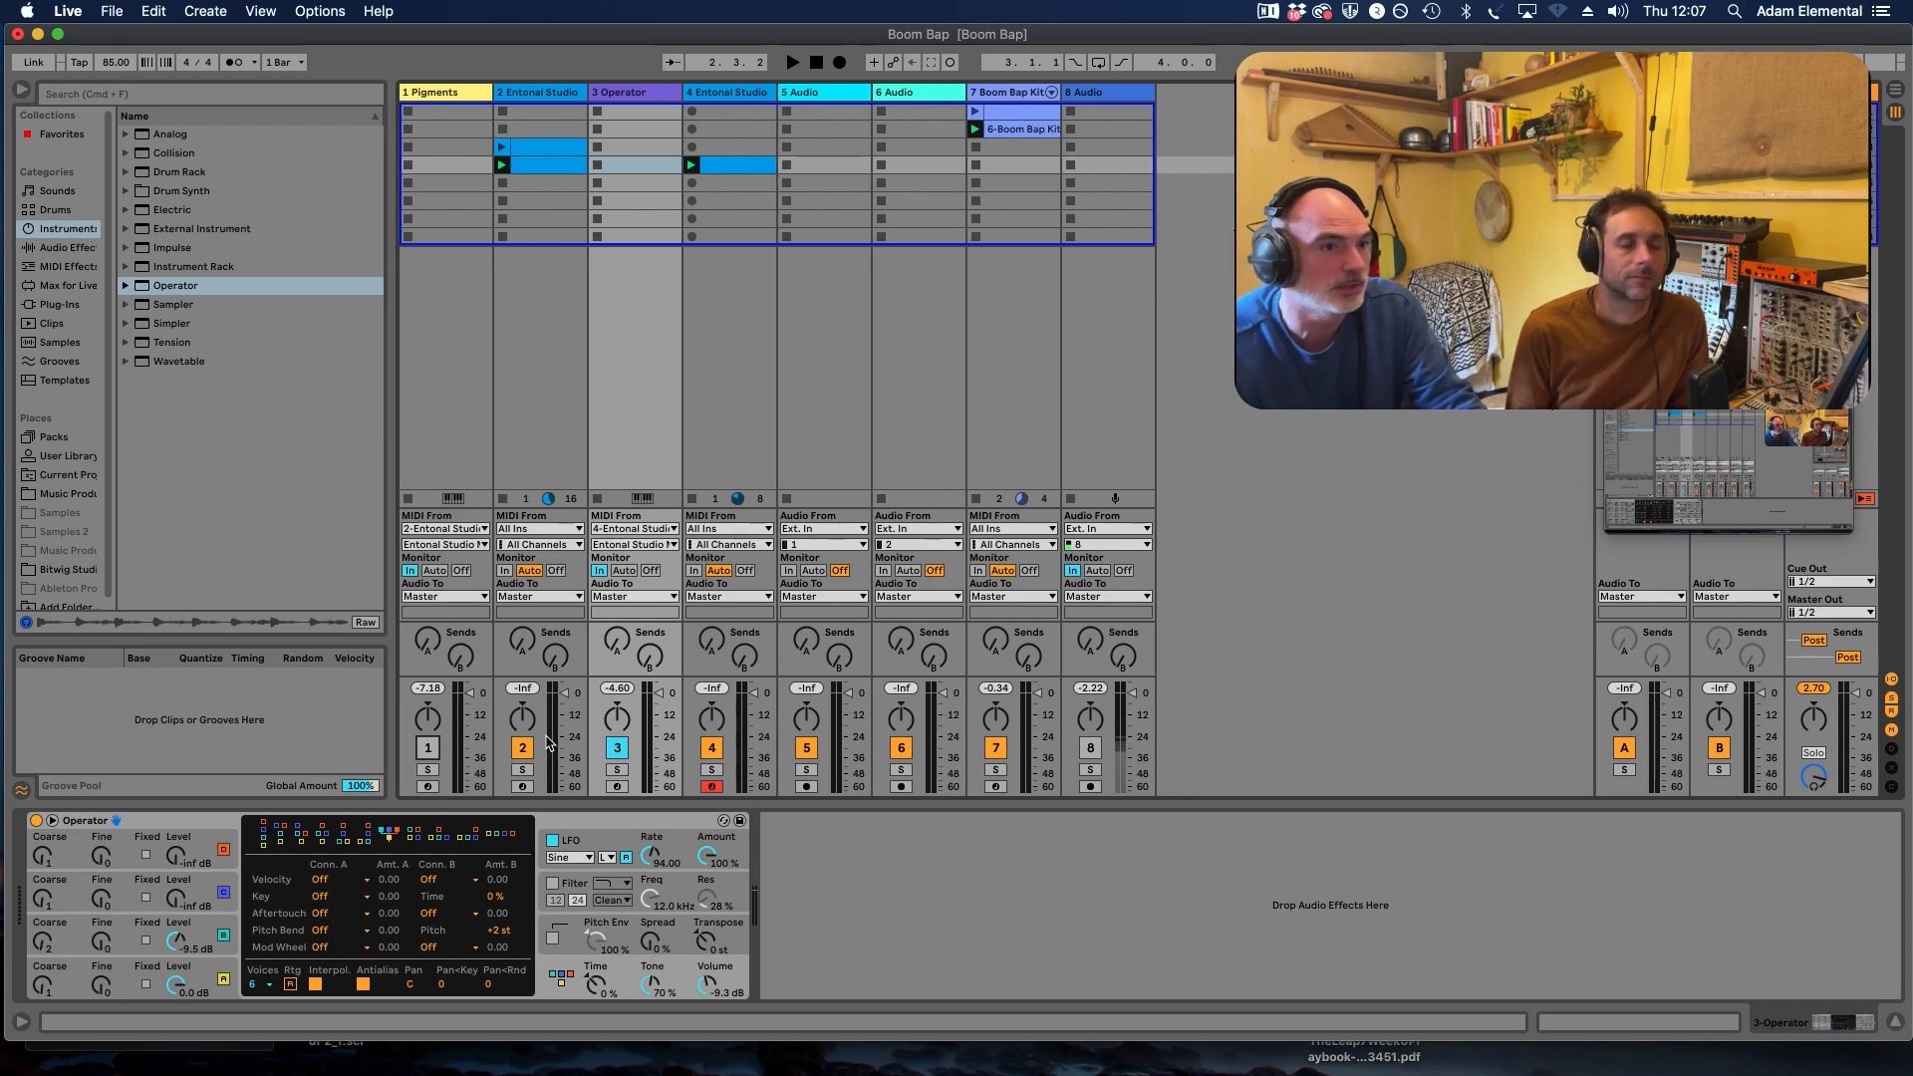
pyautogui.press('space')
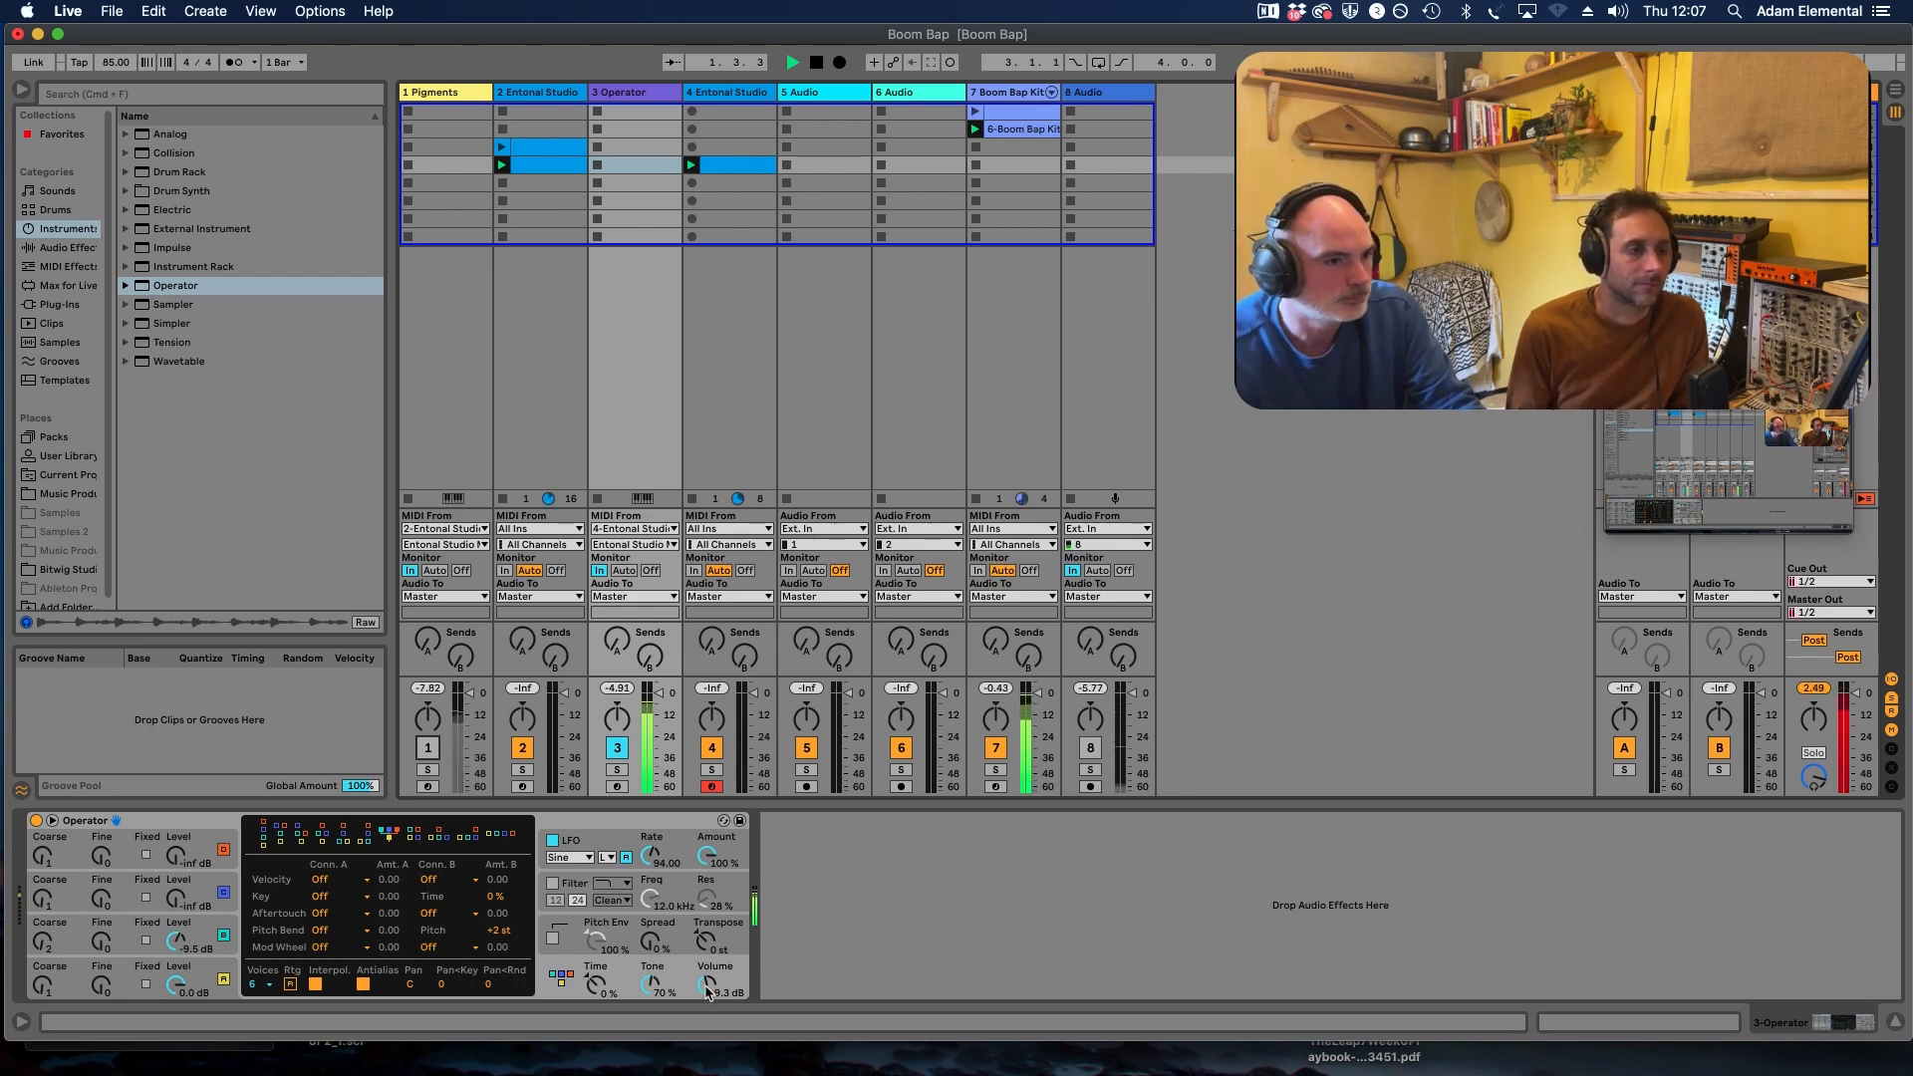
pyautogui.moveTo(708, 990); pyautogui.dragTo(708, 971)
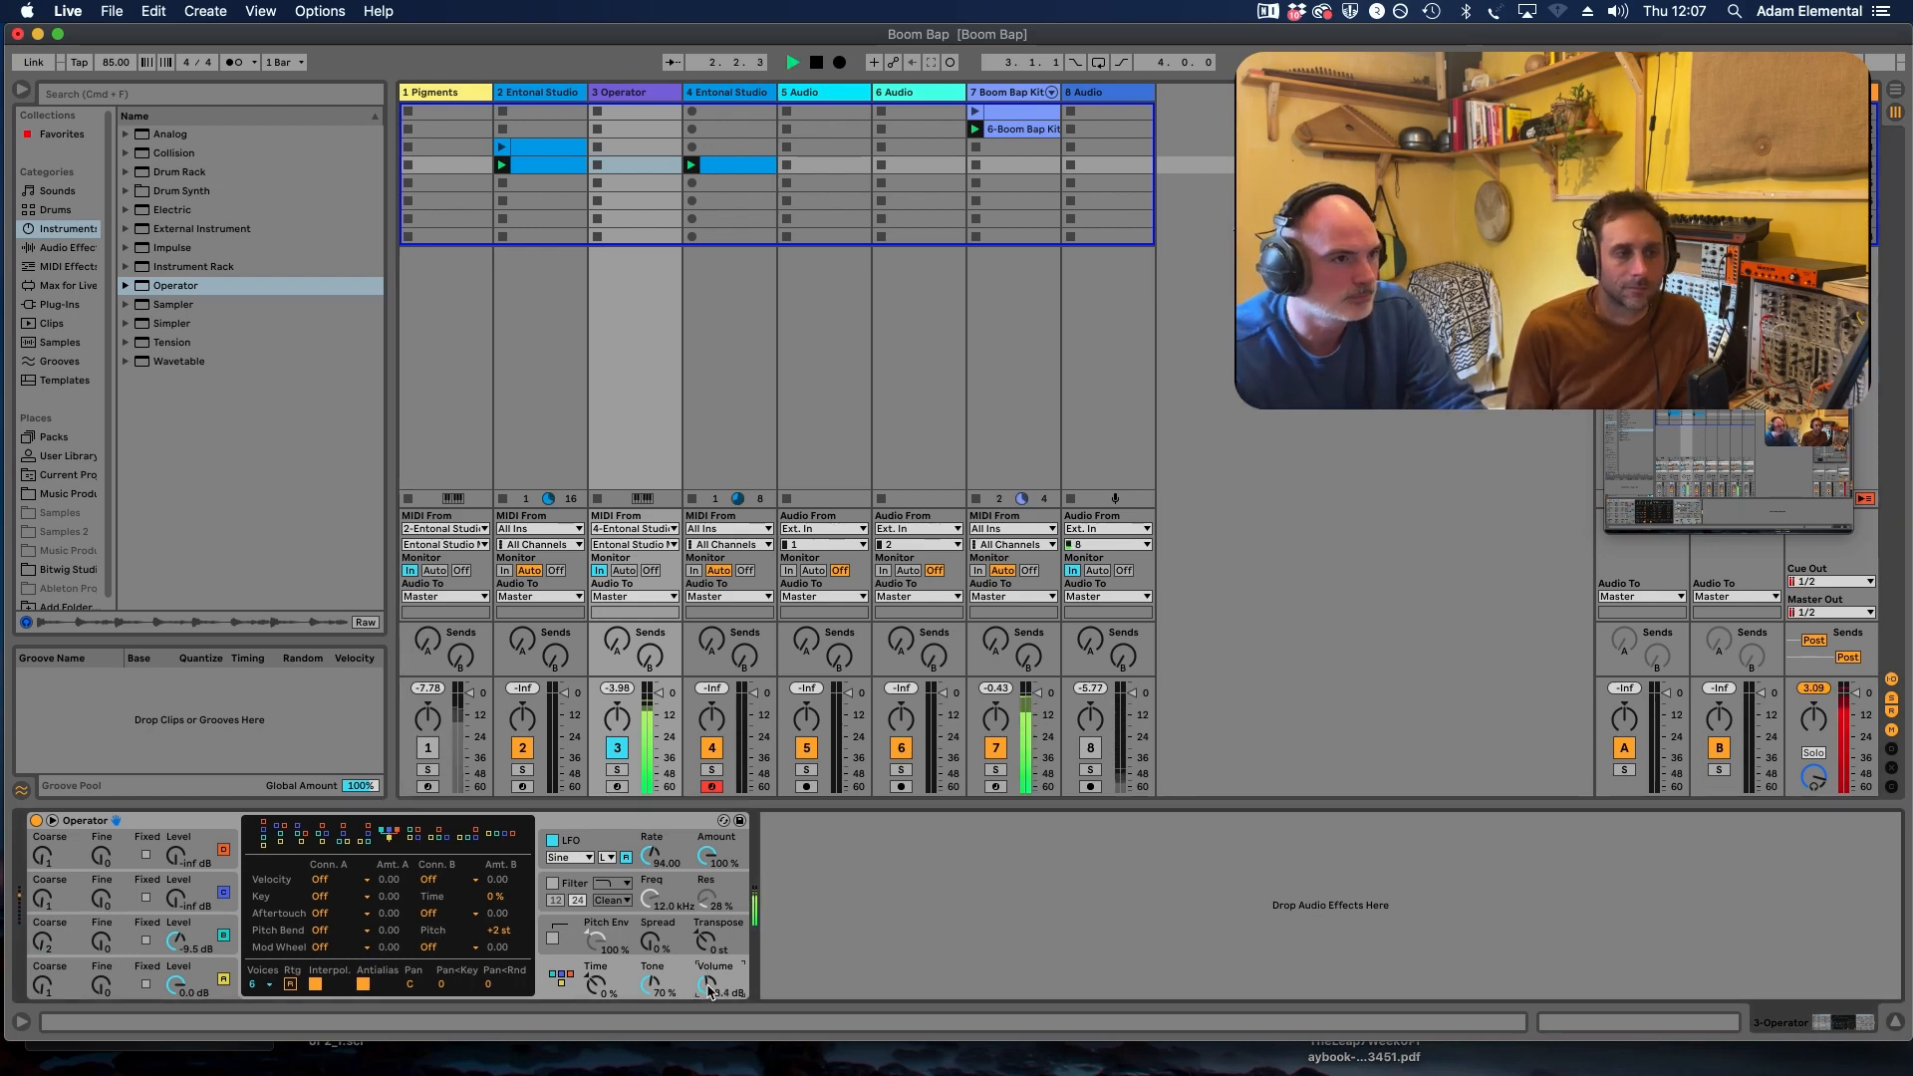
pyautogui.moveTo(617, 650); pyautogui.dragTo(617, 610)
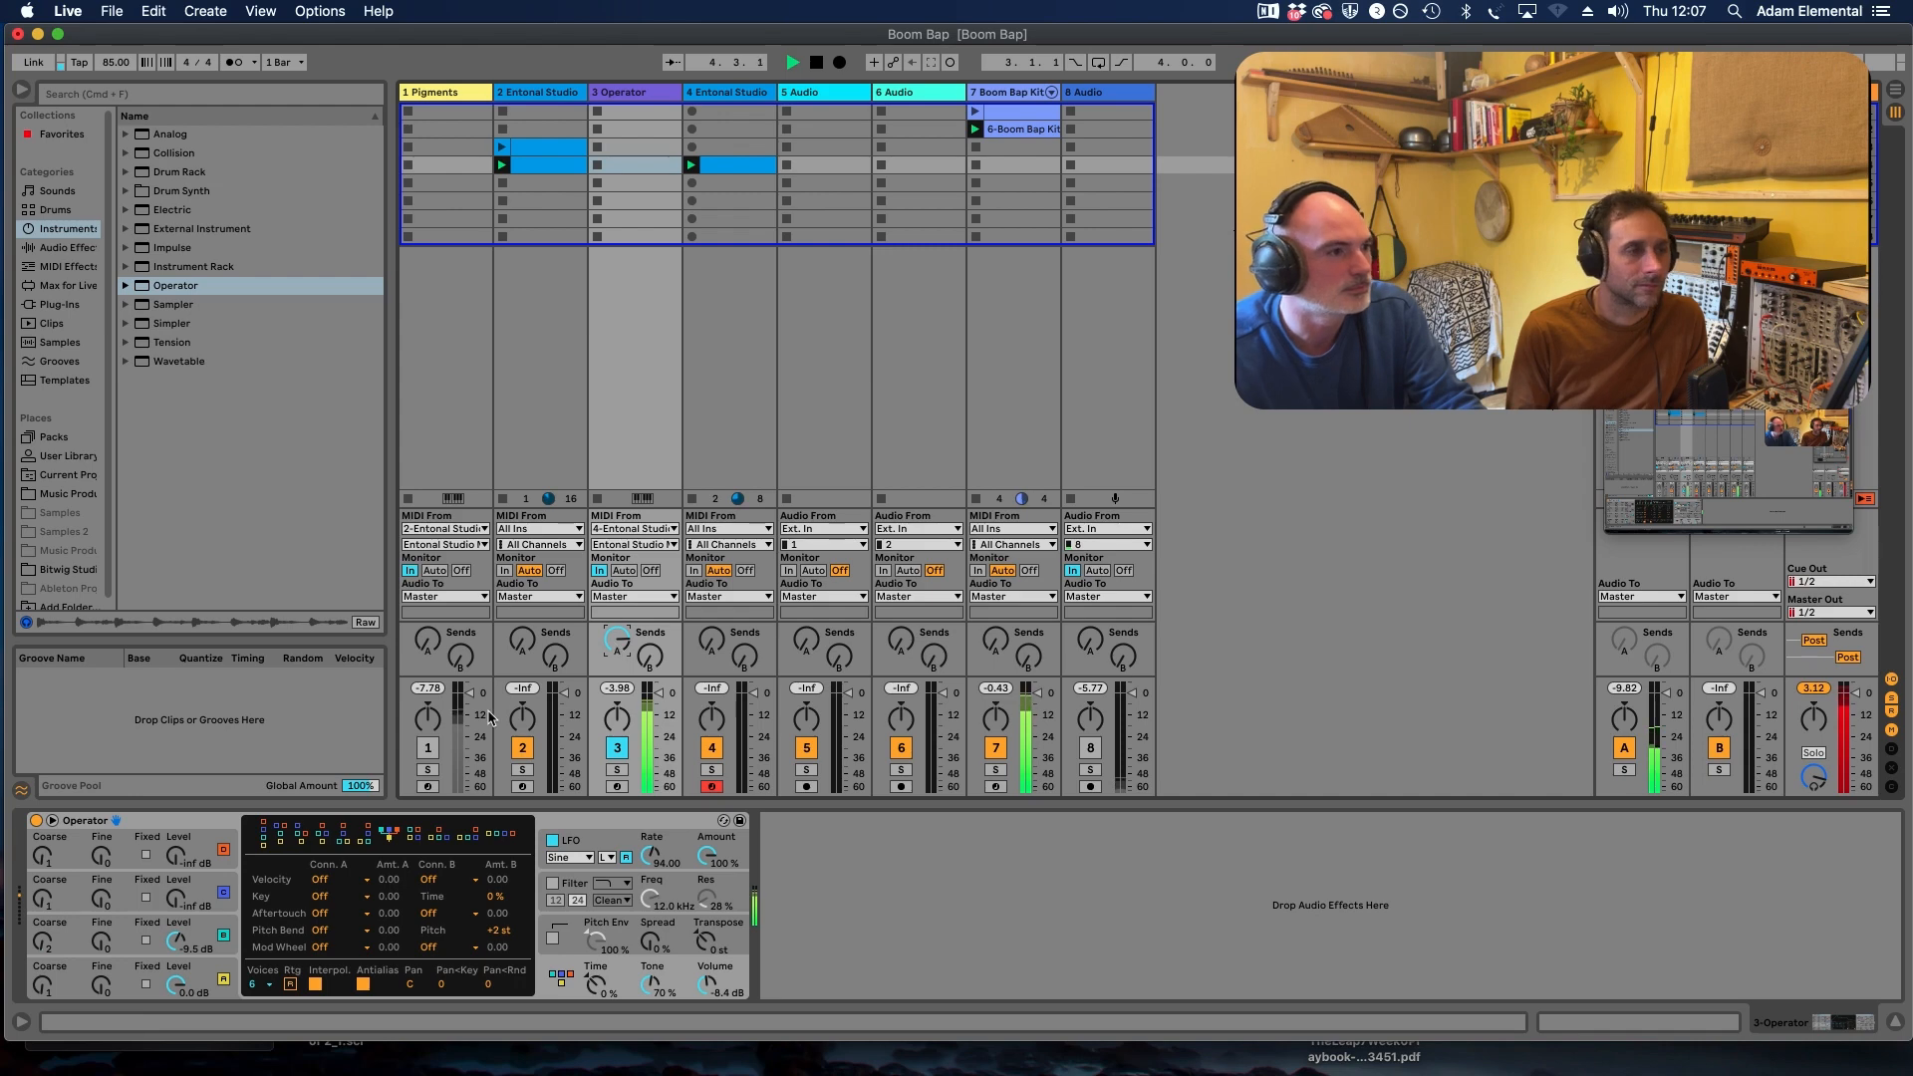
pyautogui.press('space')
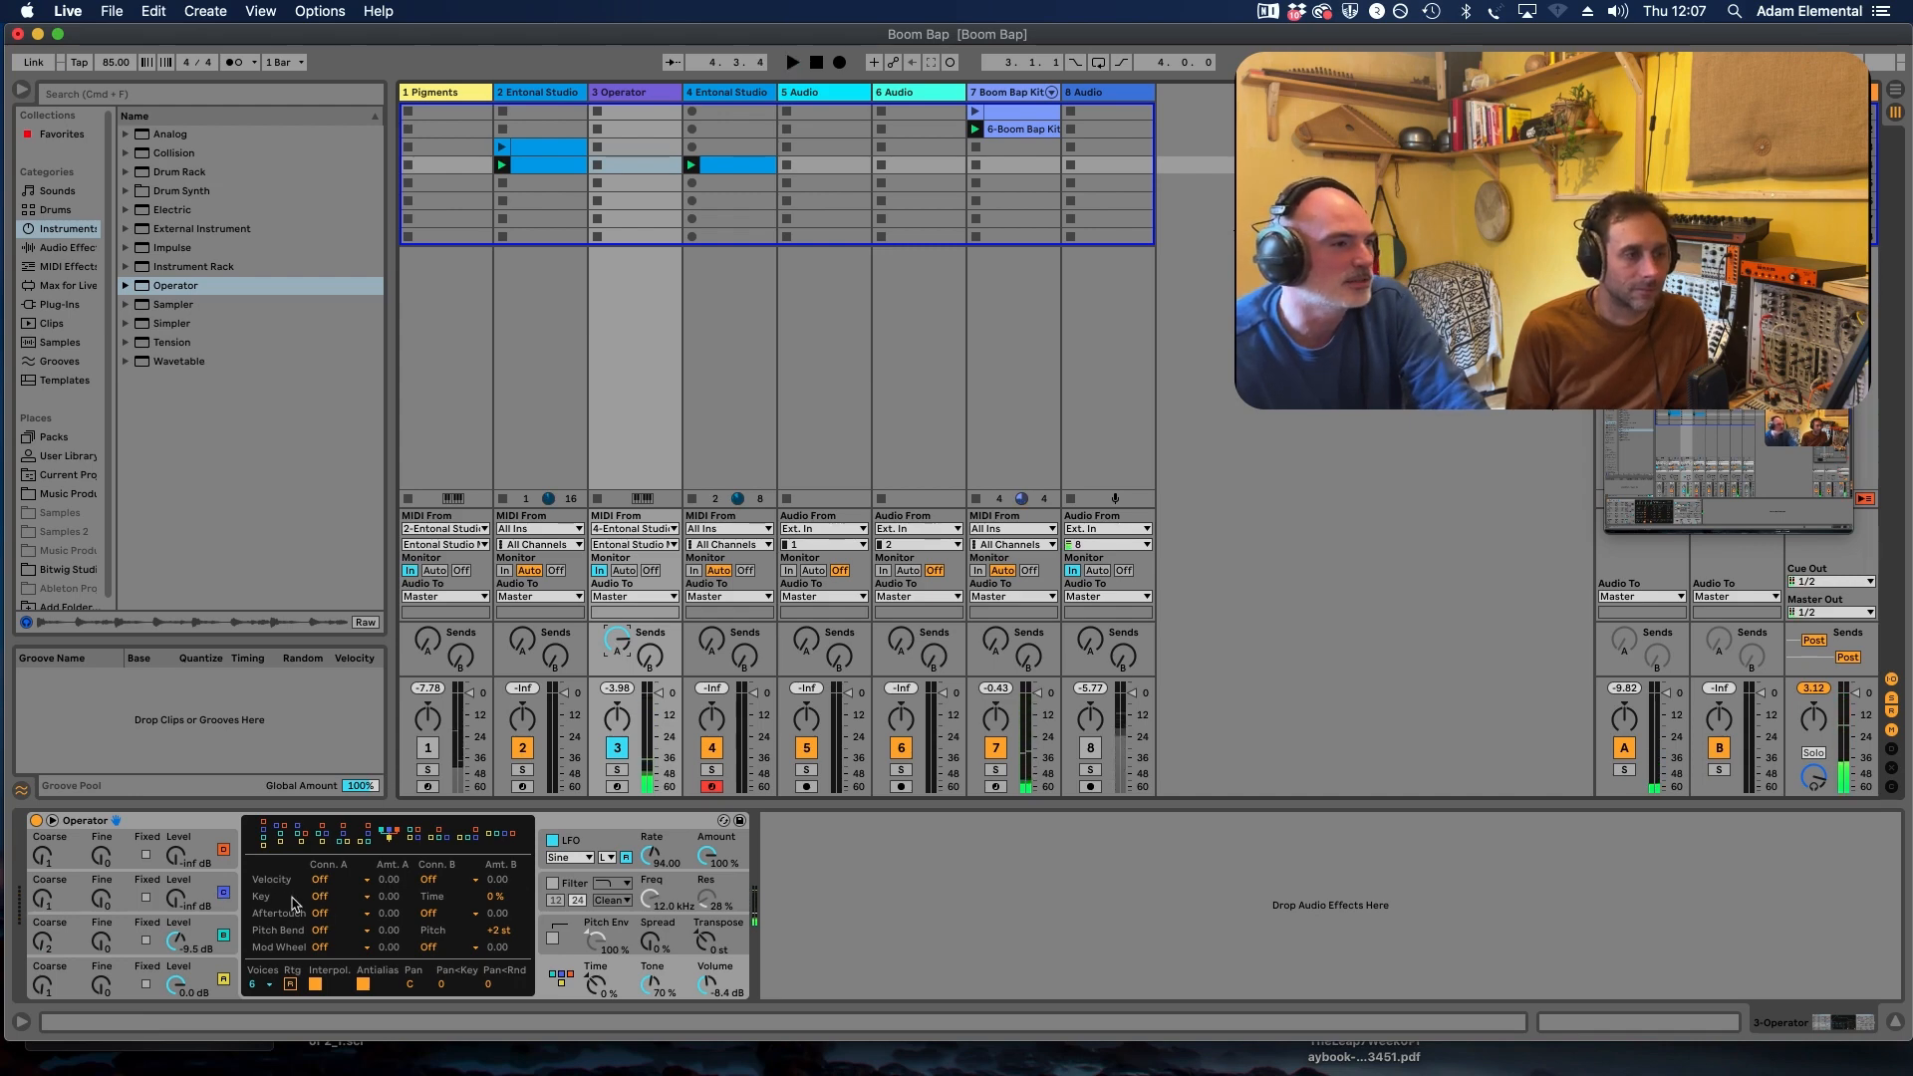
# Step: Raise oscillator C's level to about -3.2 dB and check it against playback
pyautogui.click(192, 900)
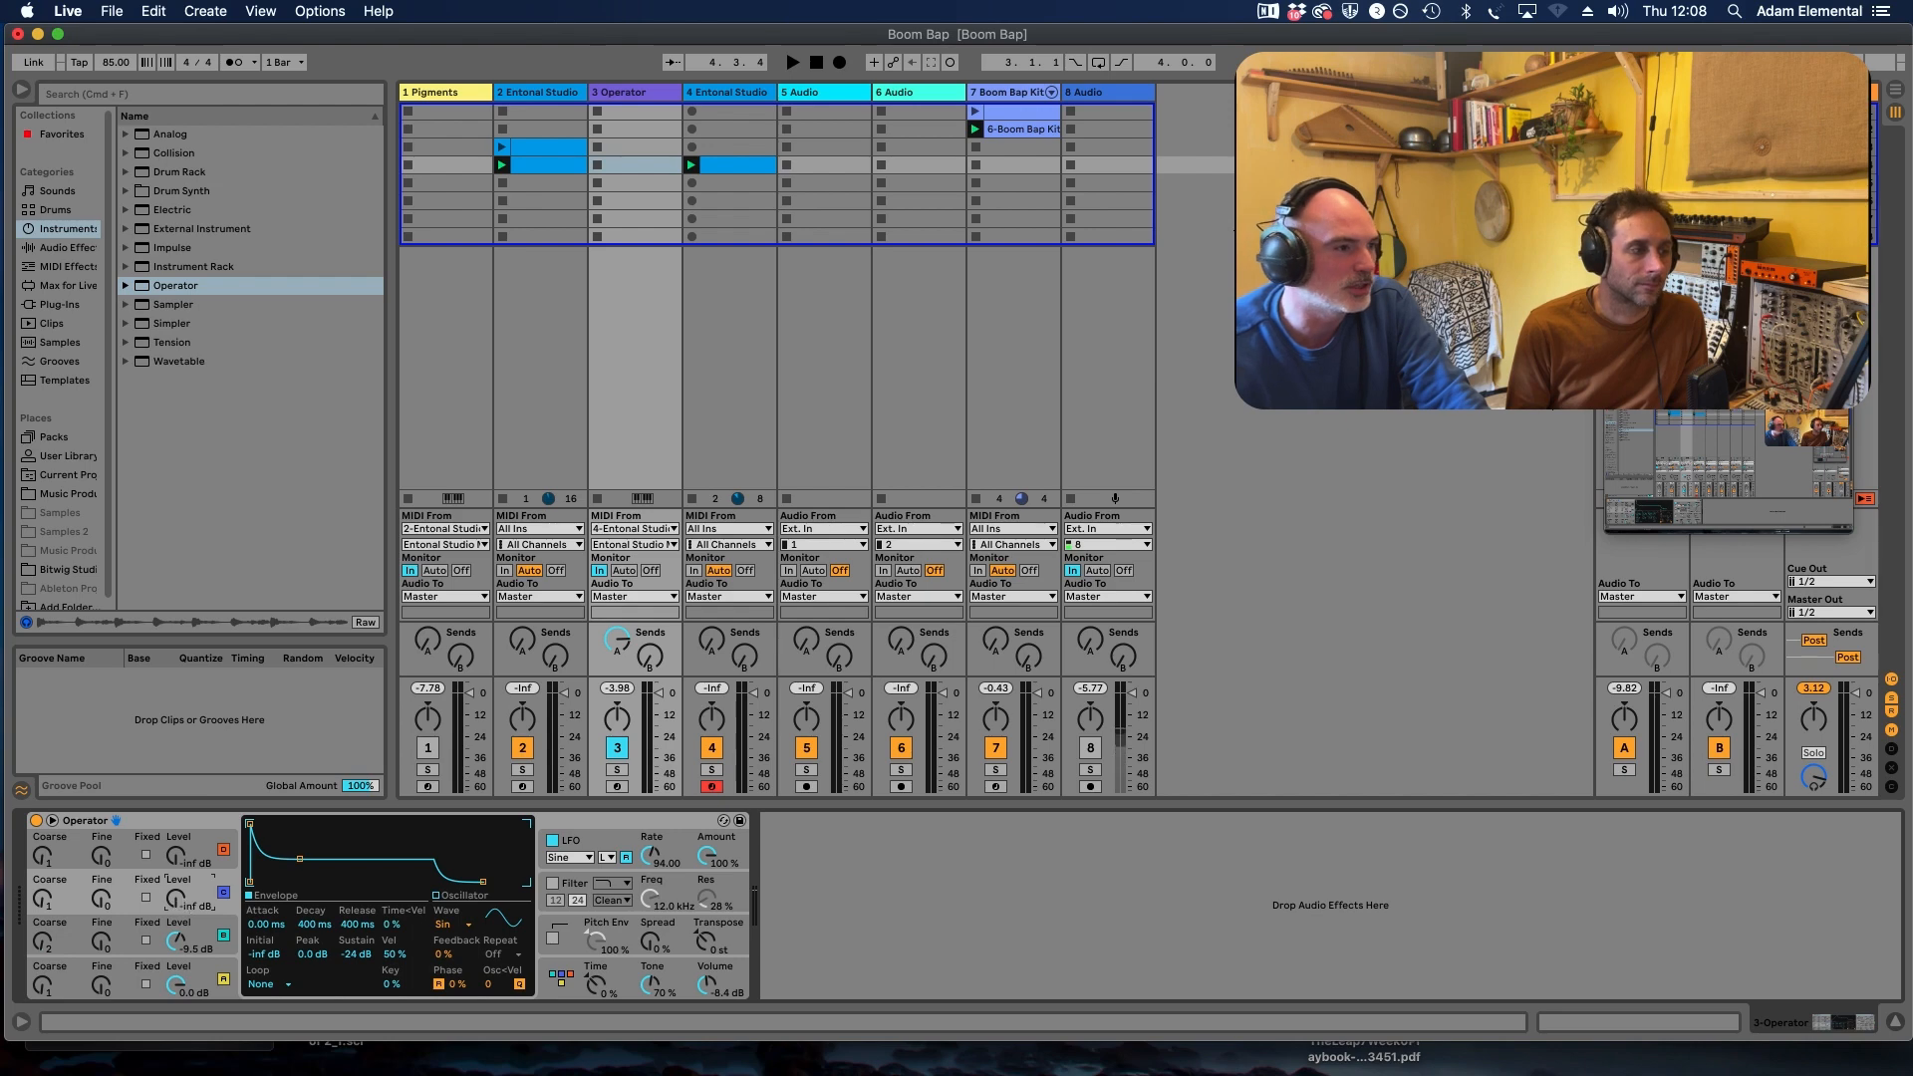
pyautogui.moveTo(178, 899); pyautogui.dragTo(175, 871)
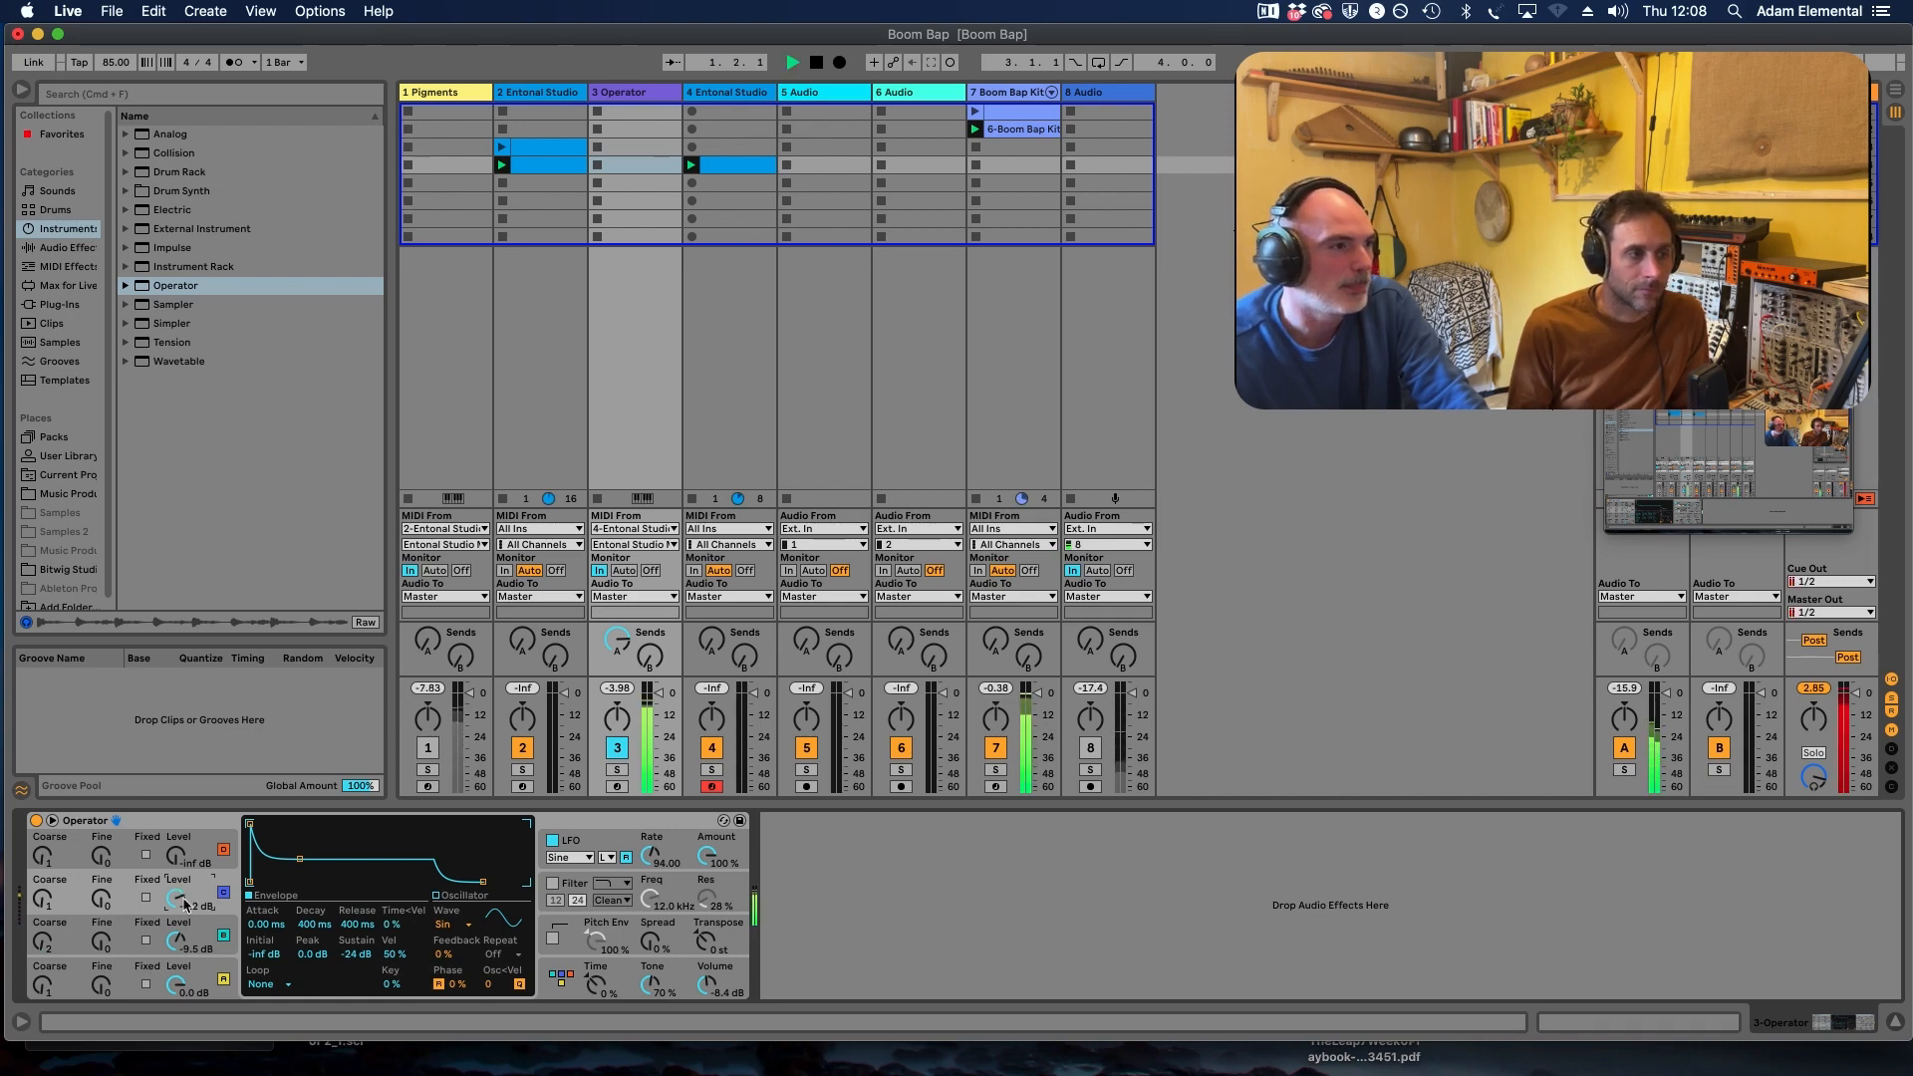
pyautogui.moveTo(41, 902); pyautogui.dragTo(41, 890)
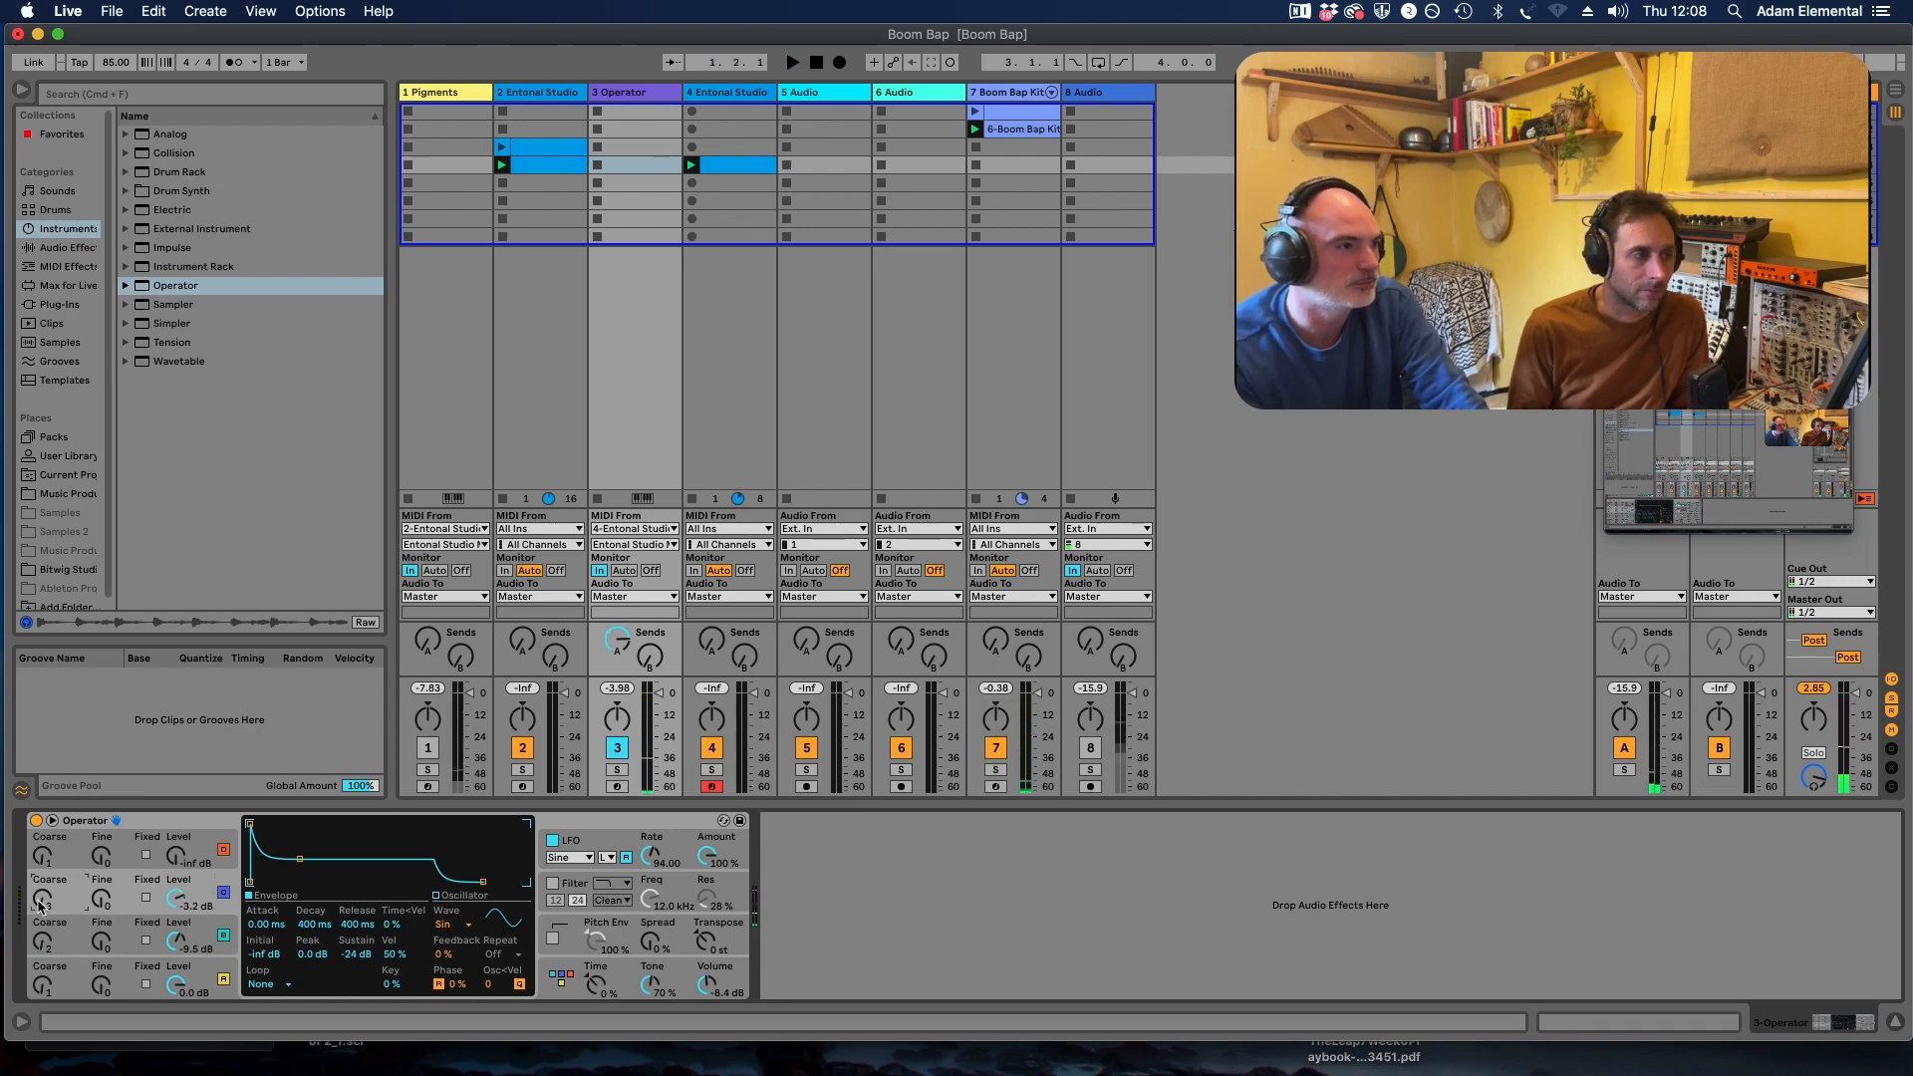
pyautogui.press('space')
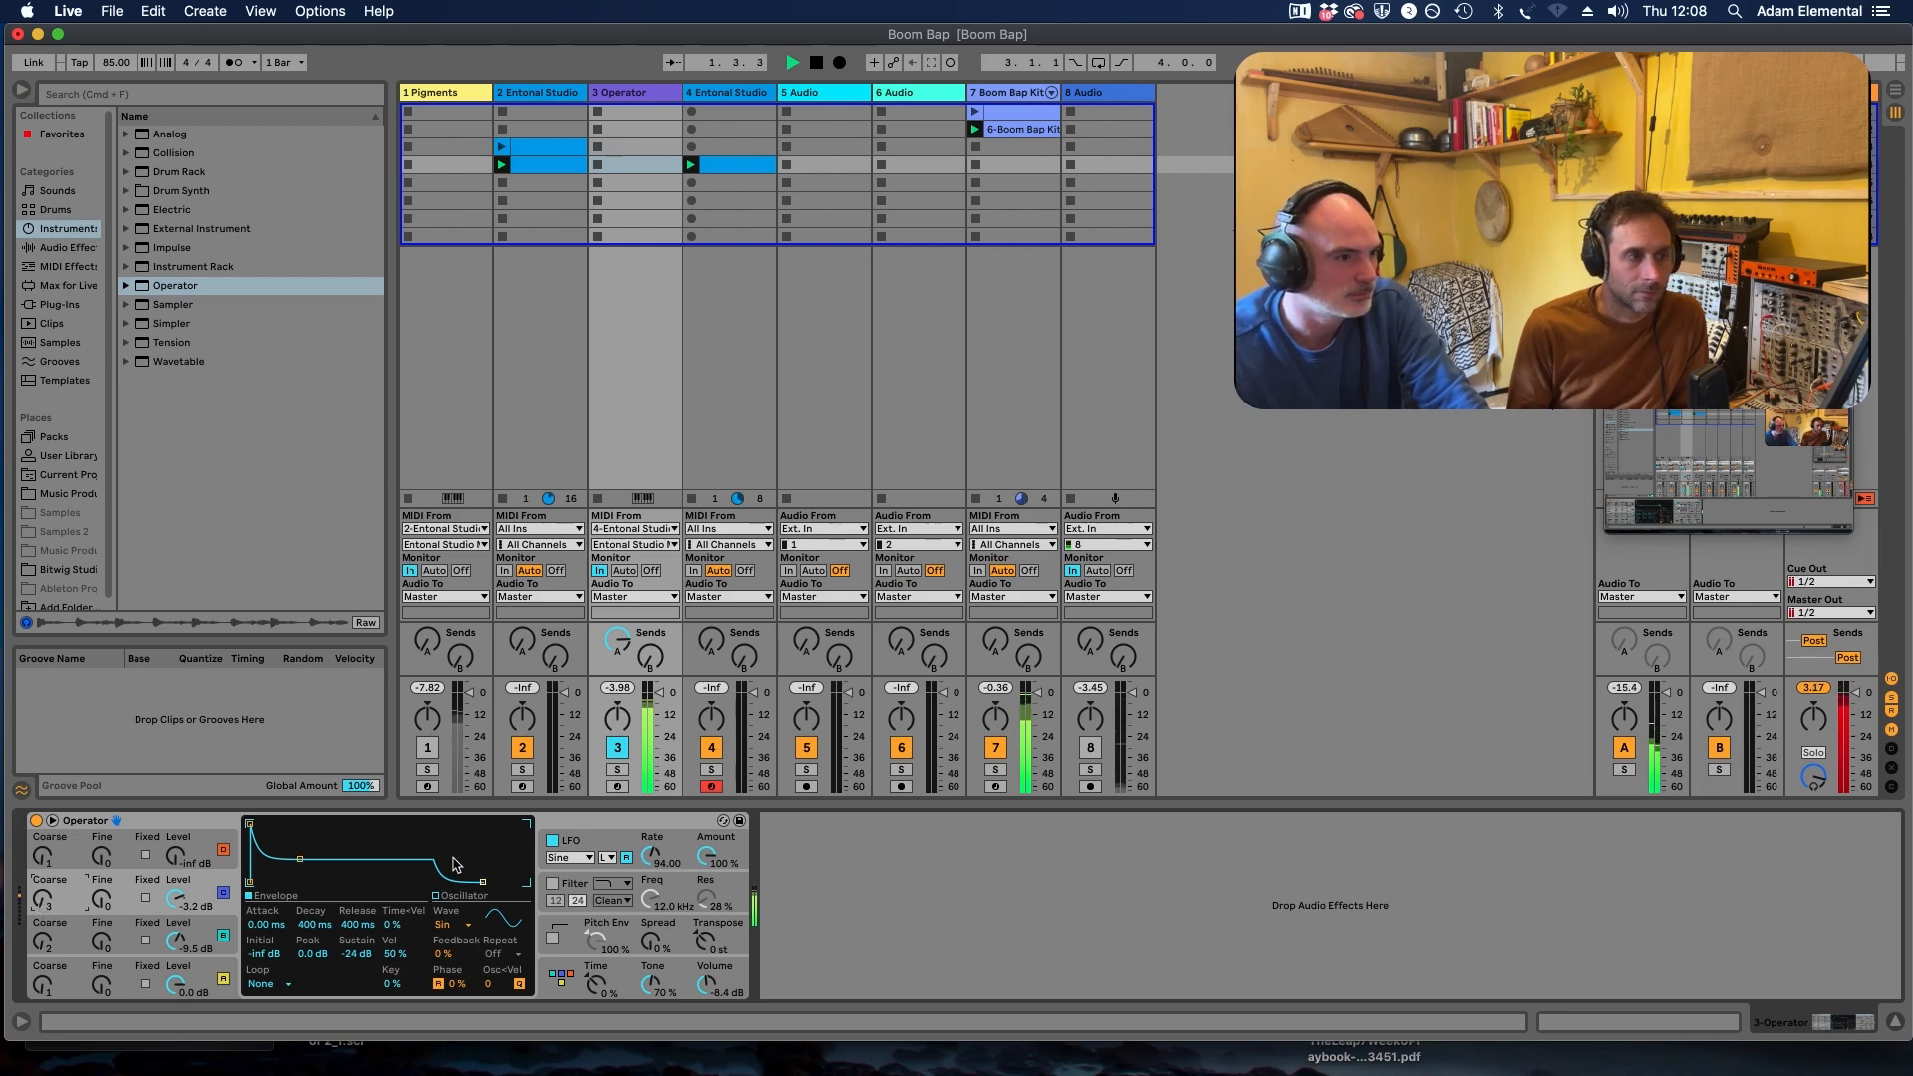
# Step: Extend oscillator C's envelope release to about 20.5 s and set its attack to about 3.15 ms
pyautogui.moveTo(483, 883); pyautogui.dragTo(491, 888)
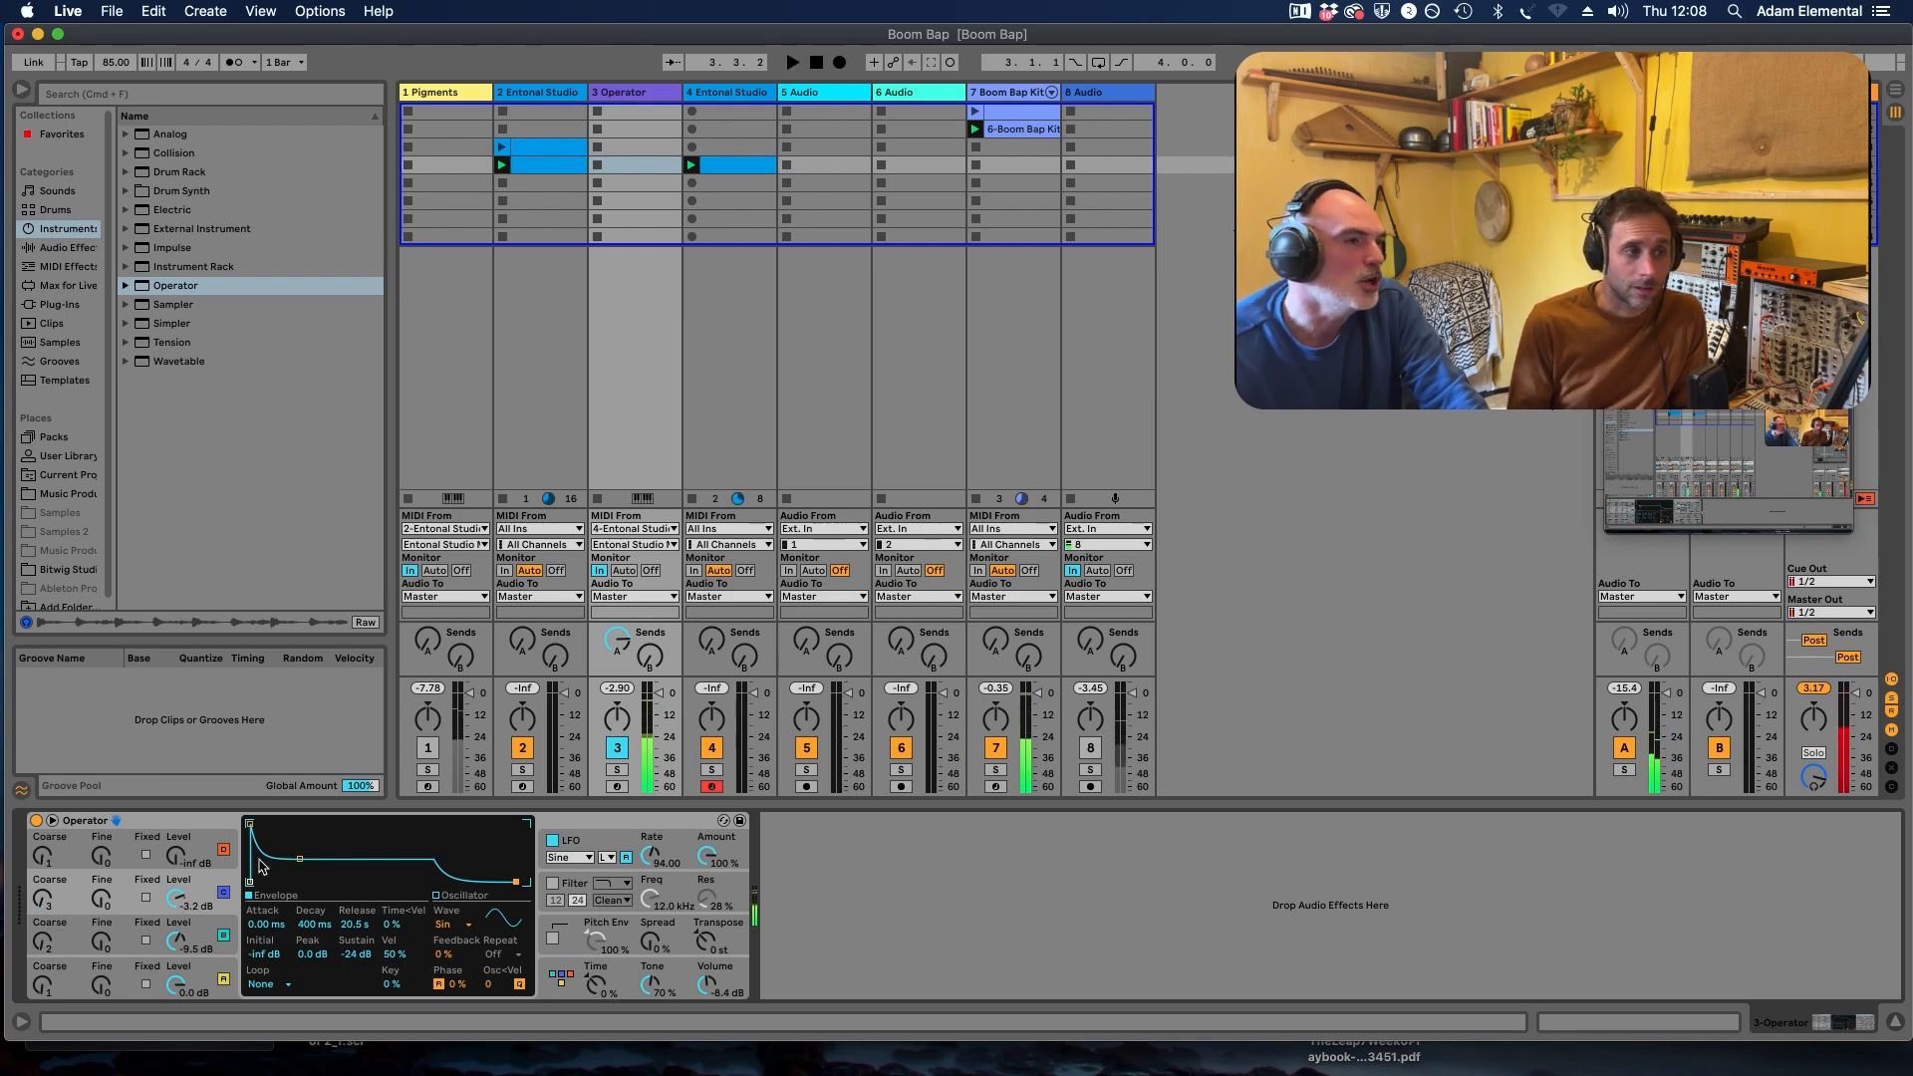
pyautogui.click(576, 843)
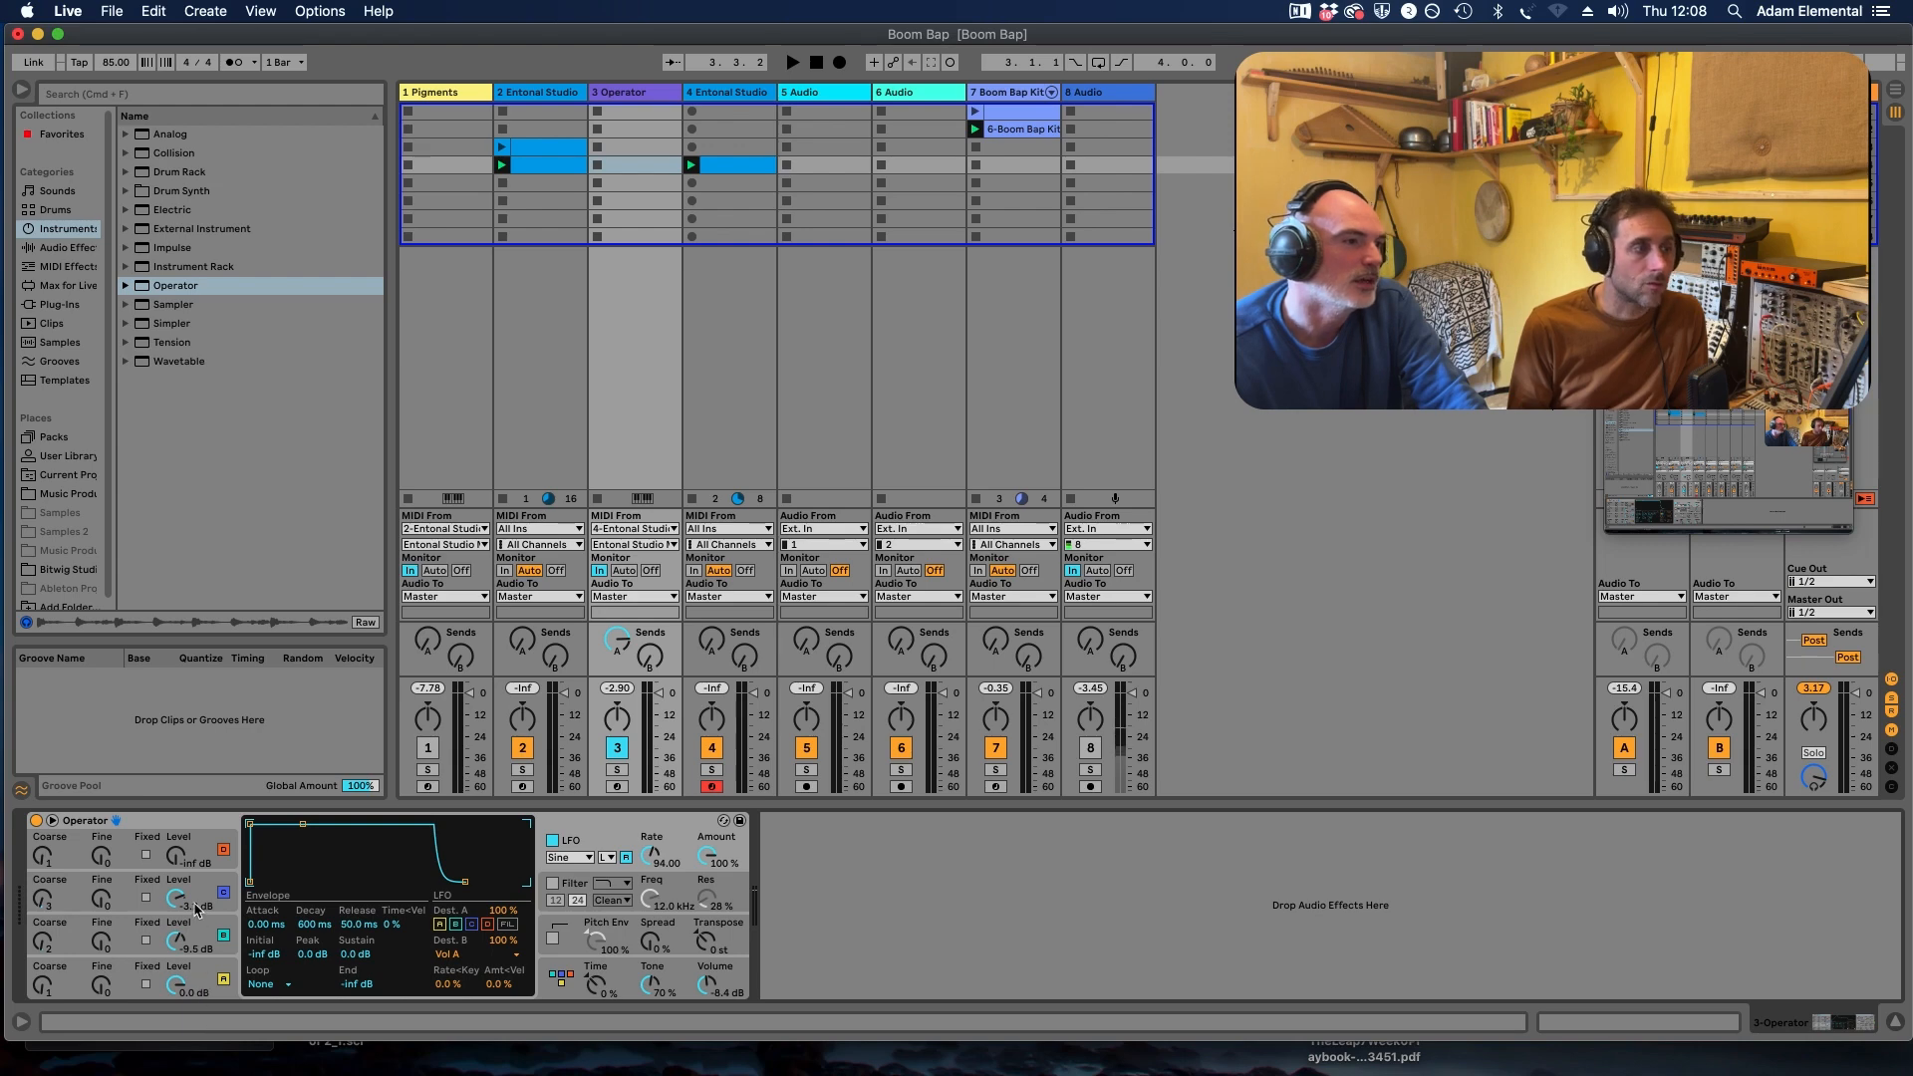
pyautogui.click(221, 855)
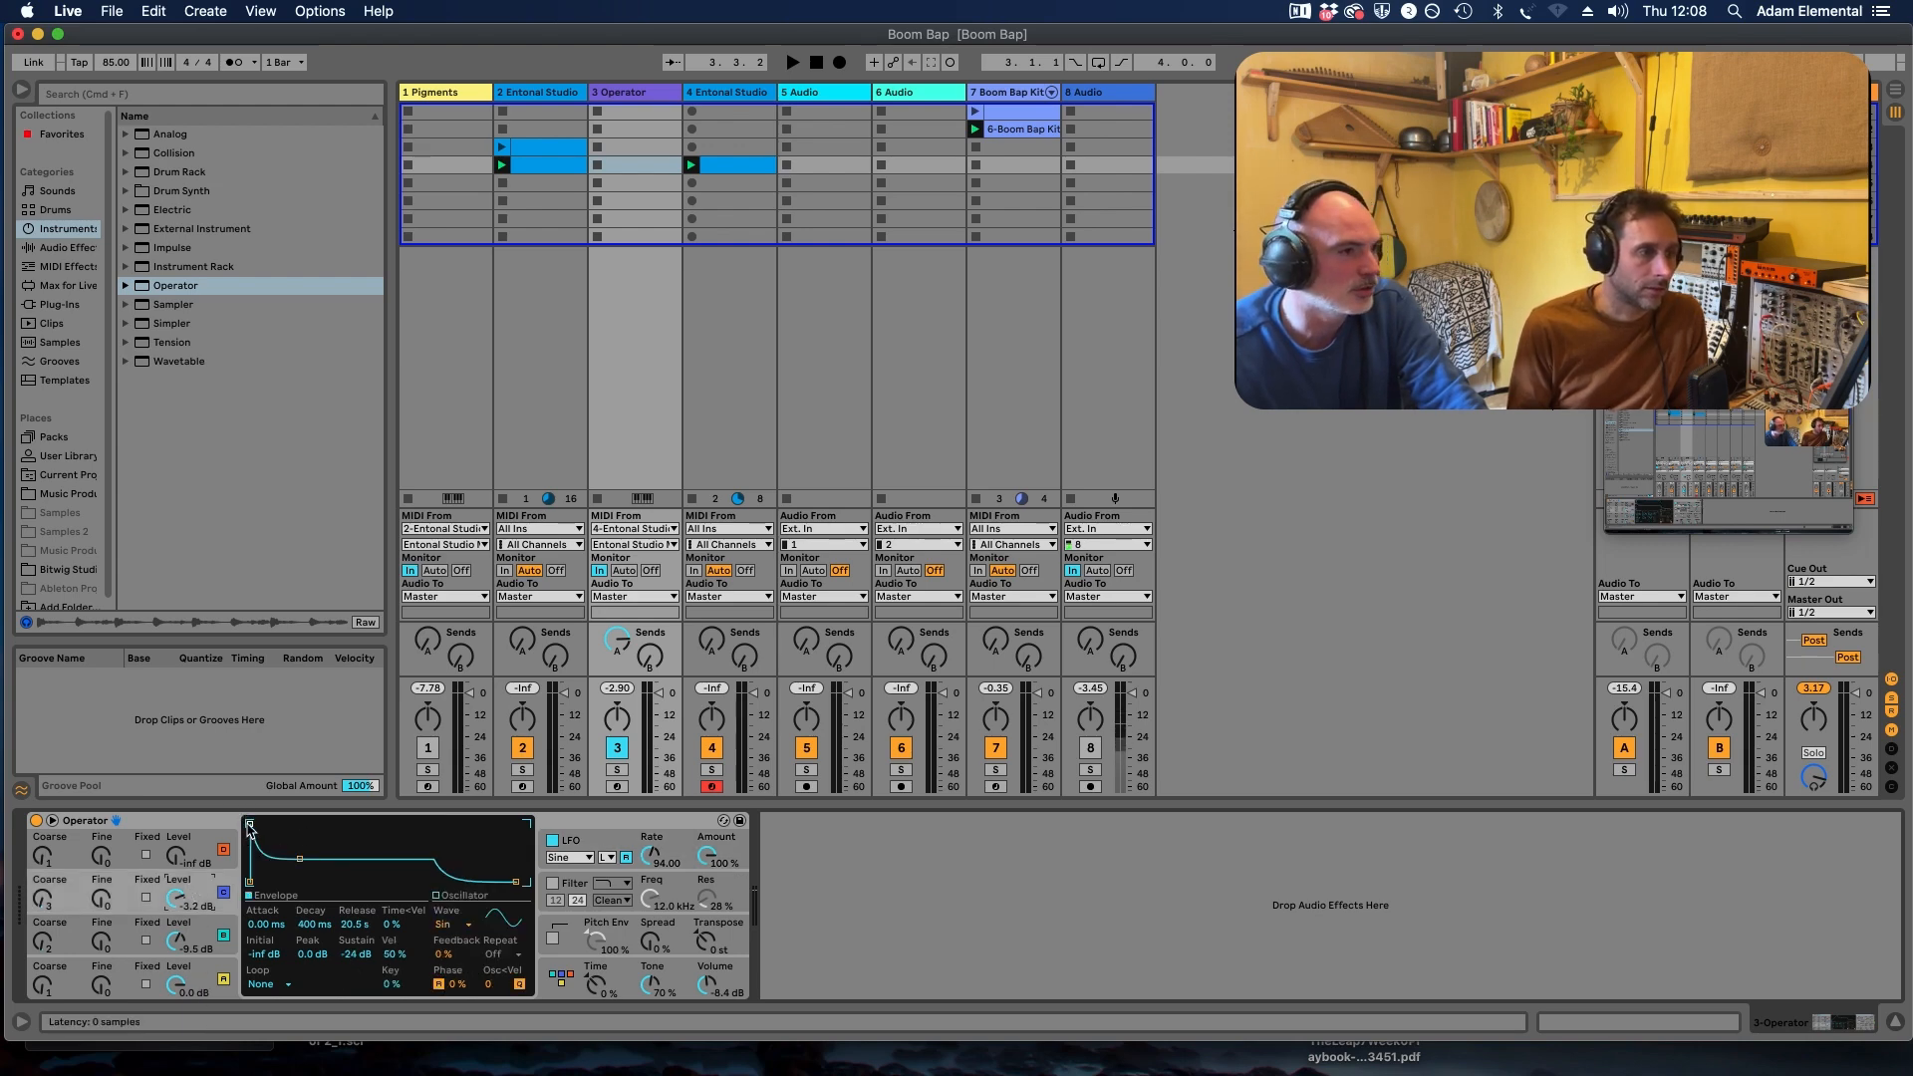
pyautogui.moveTo(250, 824); pyautogui.dragTo(275, 825)
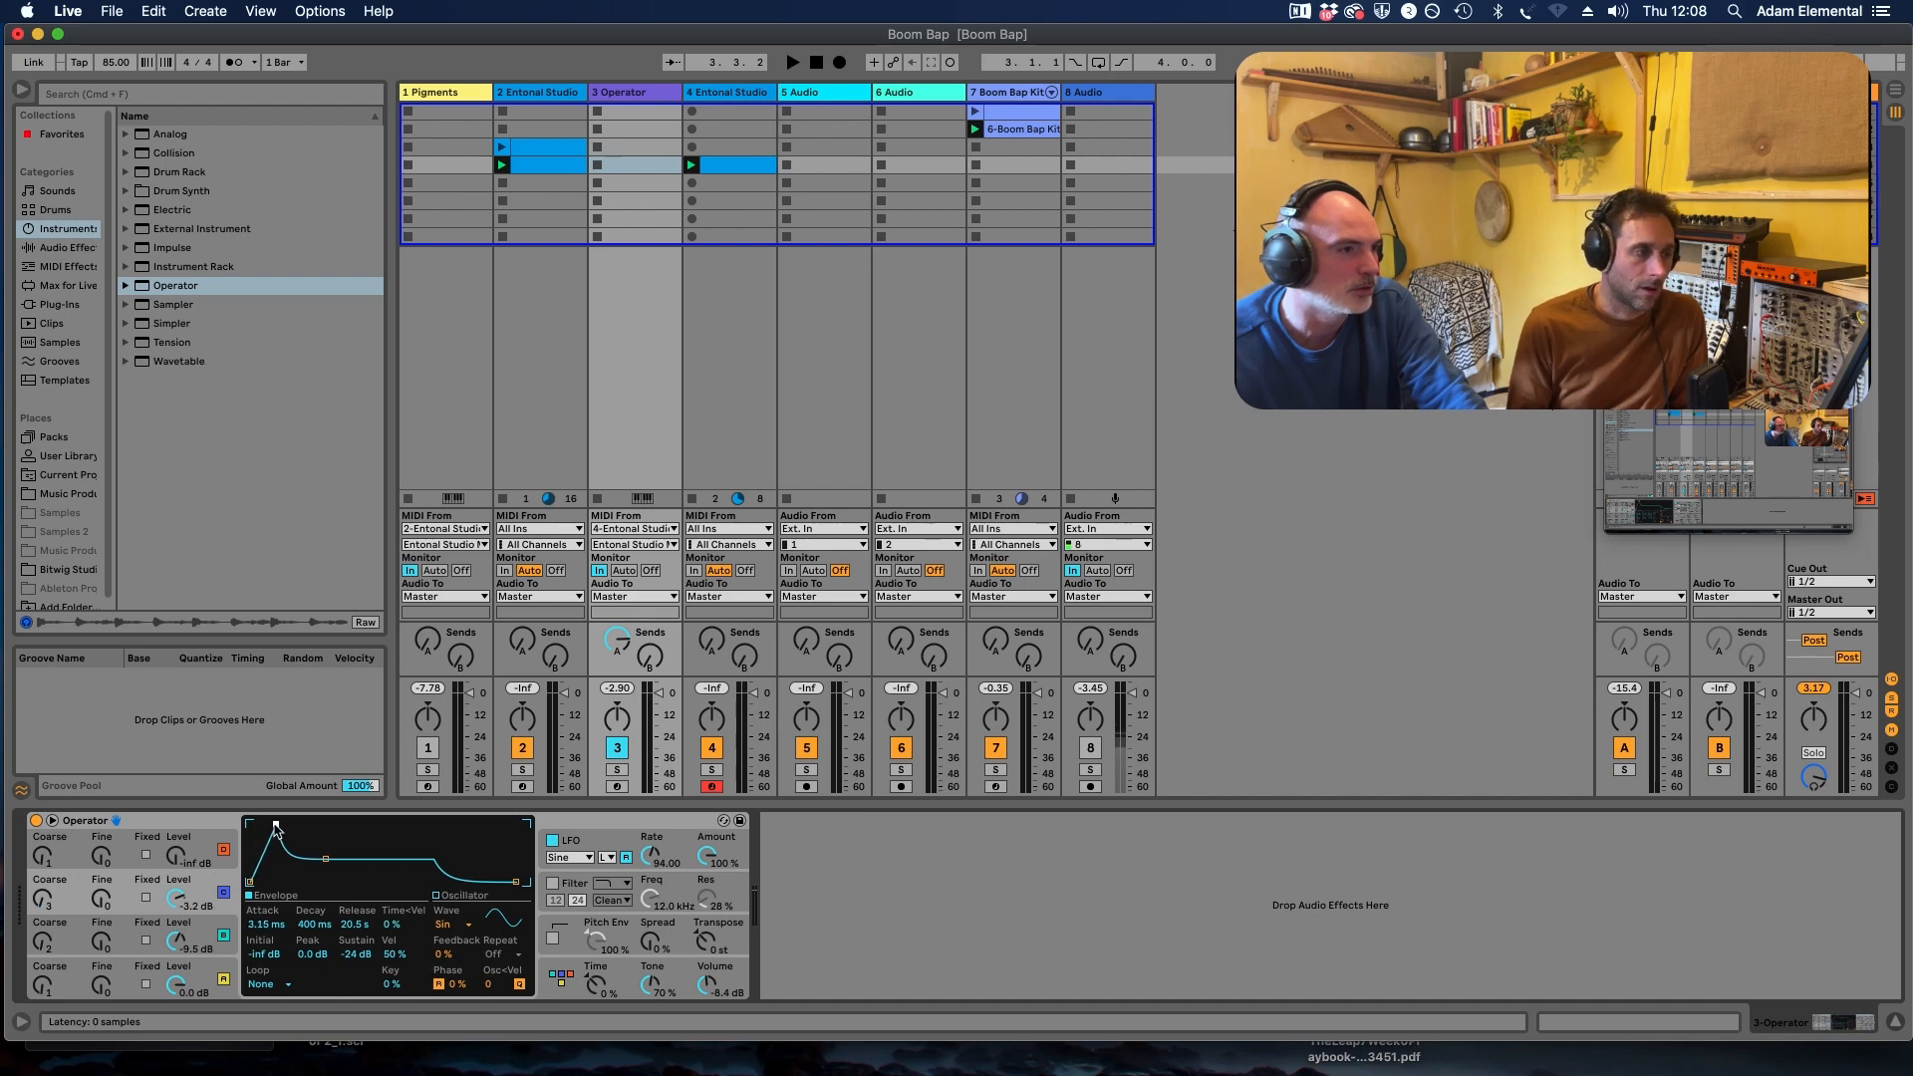
# Step: Switch off oscillator B and shape oscillator C's envelope with a 6.98 ms attack, 351 ms decay and -38 dB sustain during playback
pyautogui.click(223, 940)
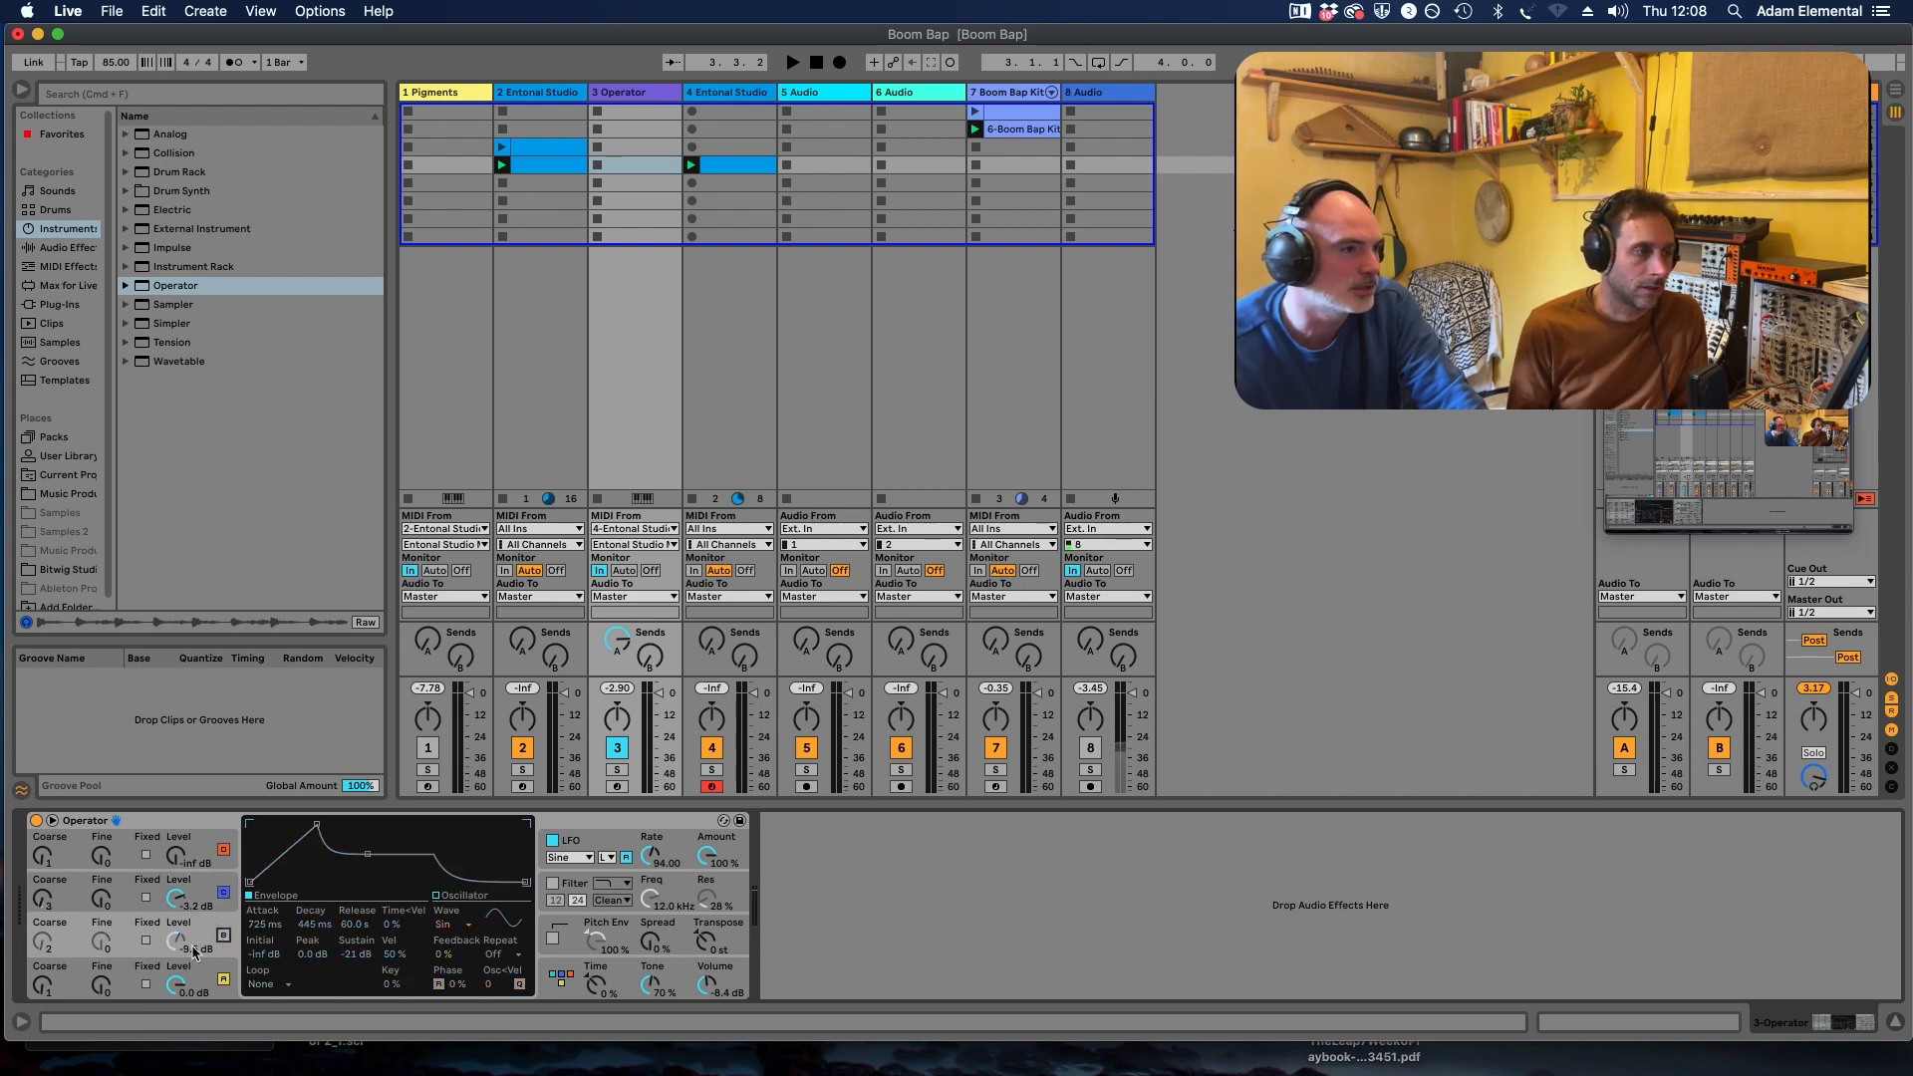
pyautogui.press('space')
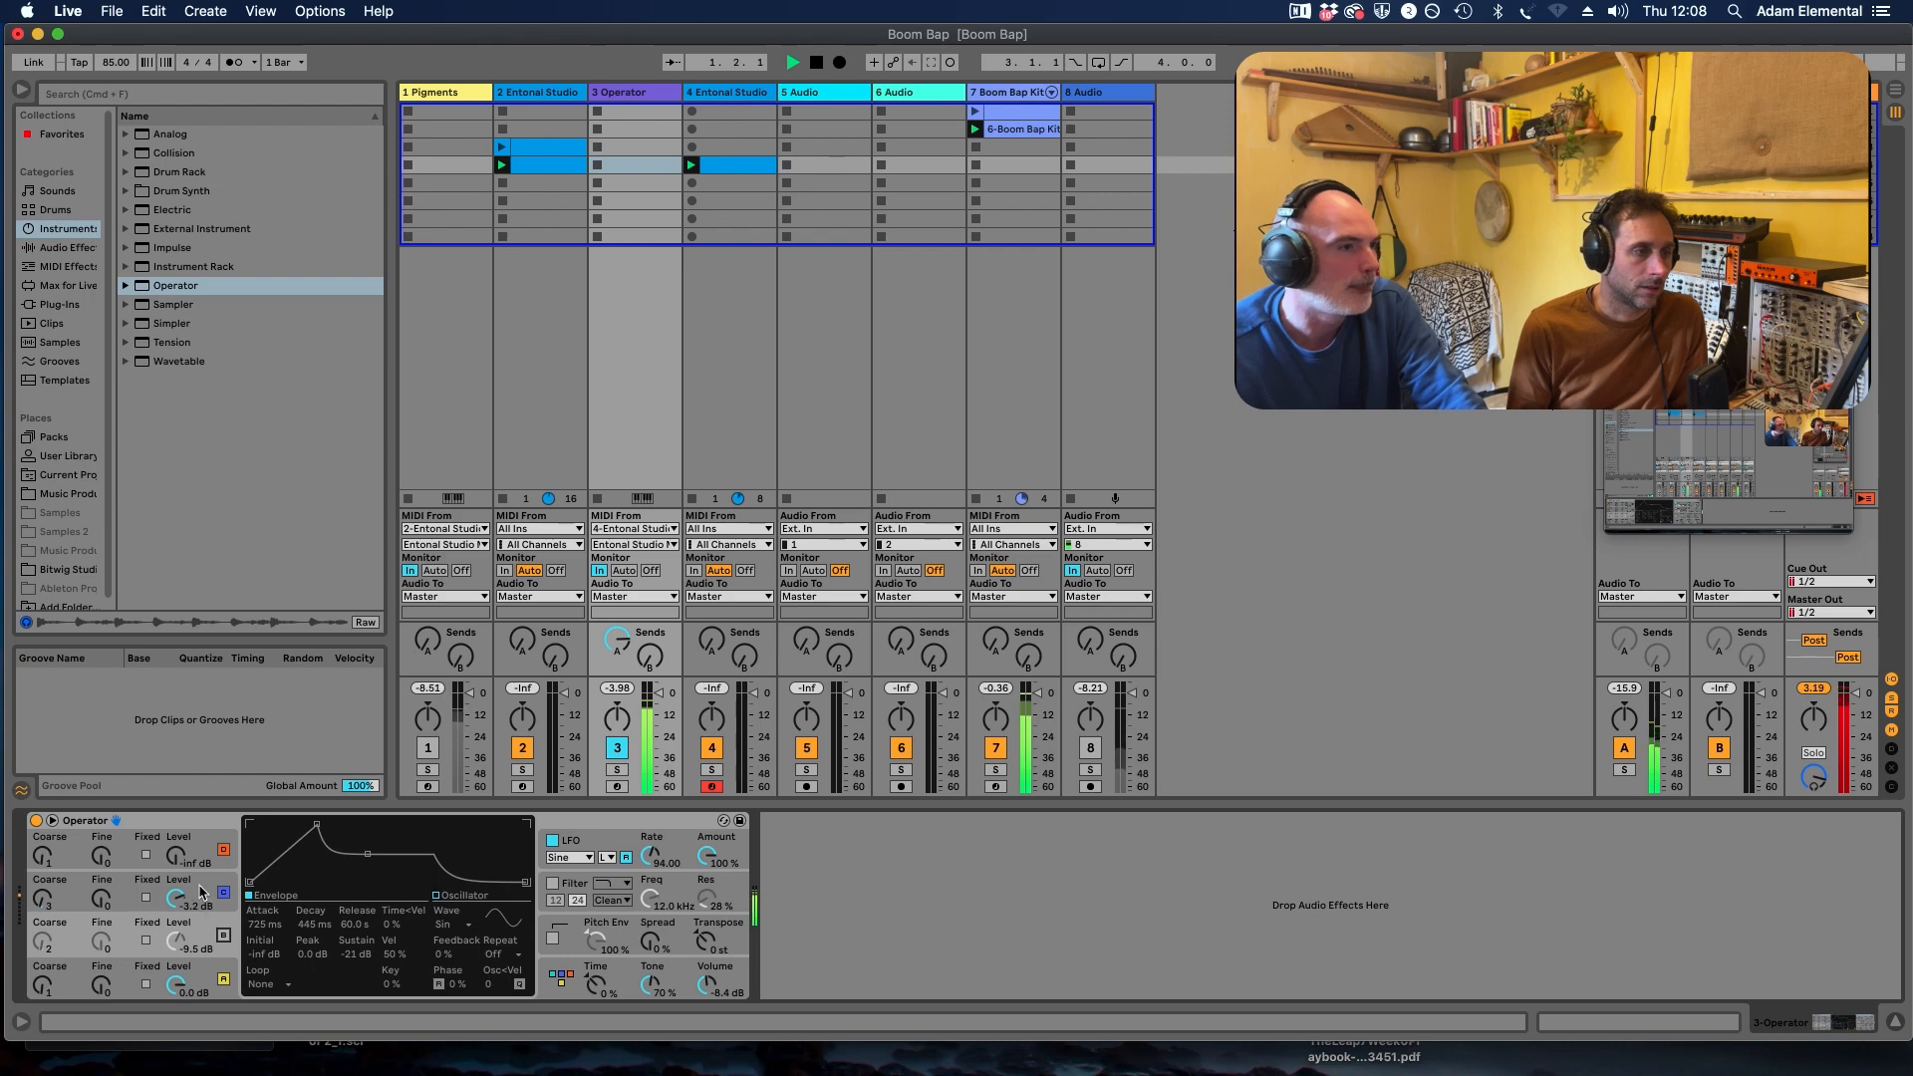
pyautogui.click(203, 893)
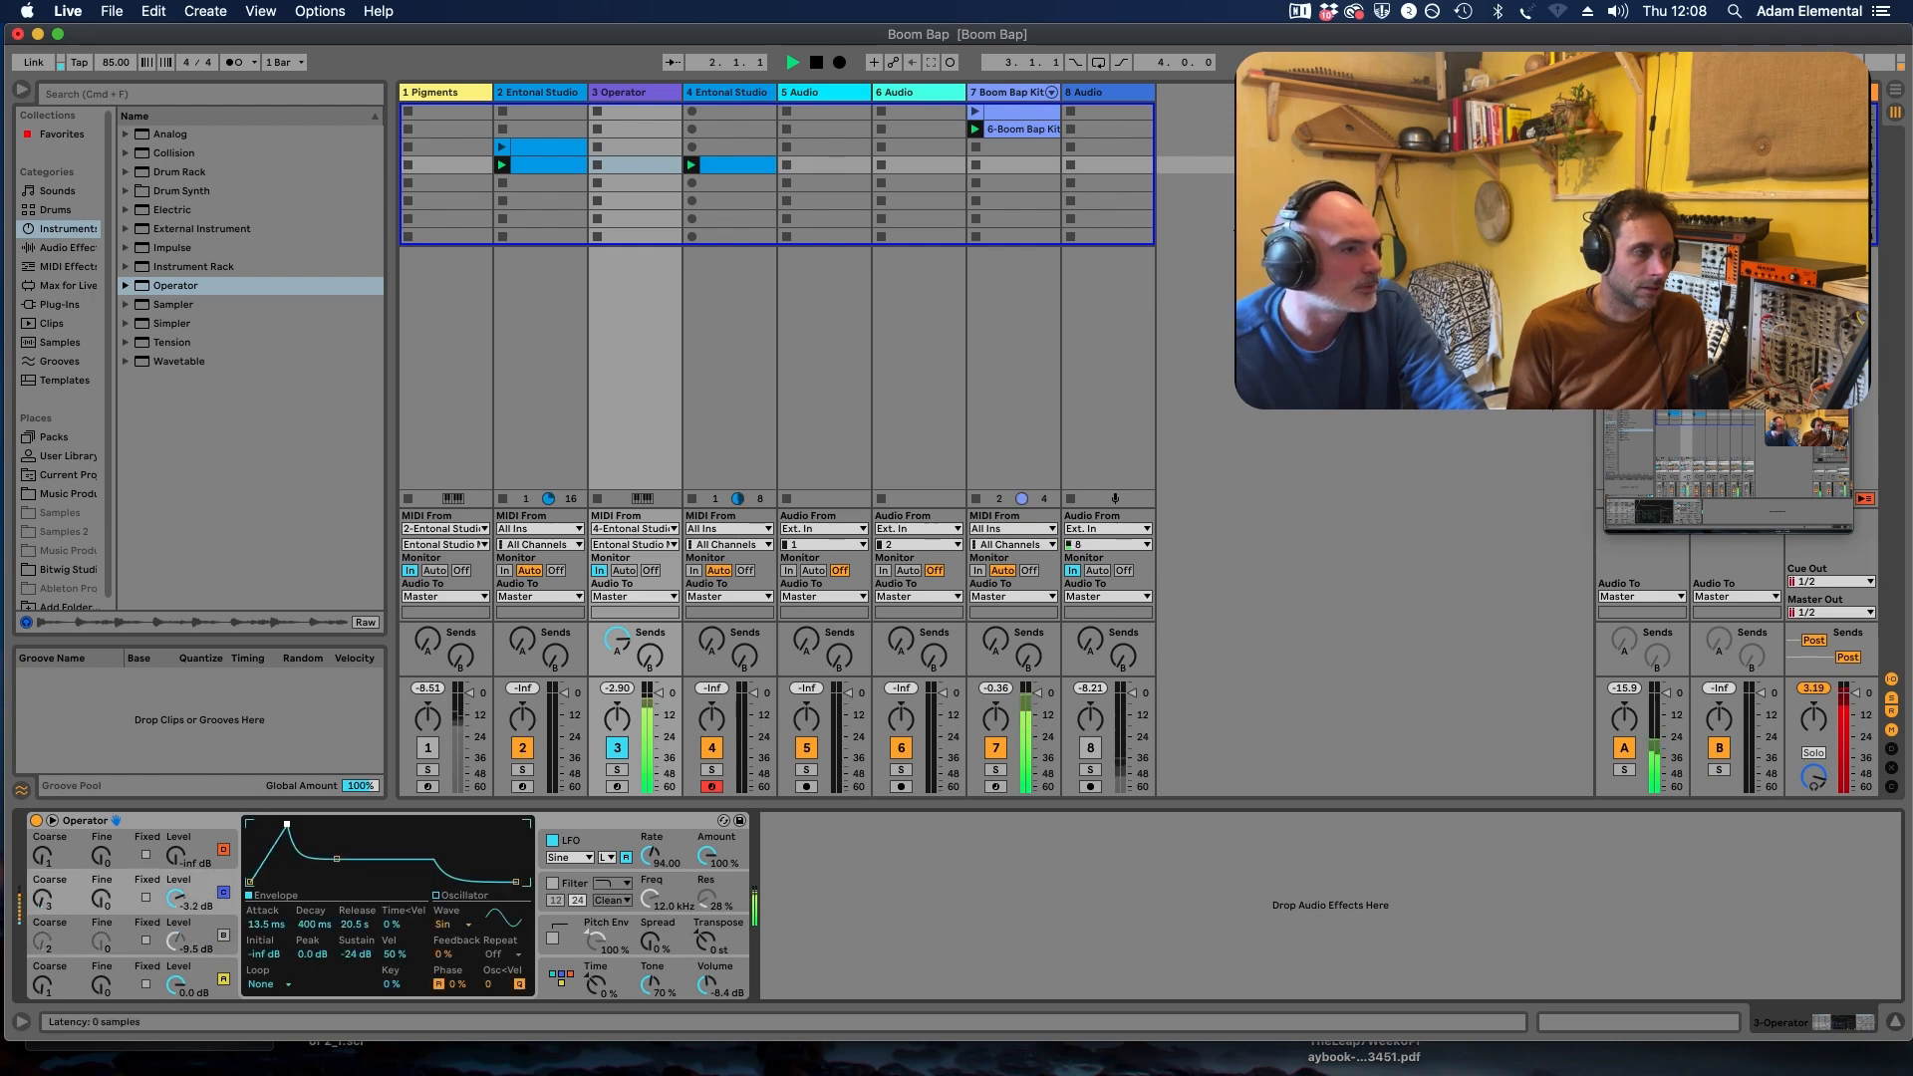
pyautogui.moveTo(287, 824); pyautogui.dragTo(331, 867)
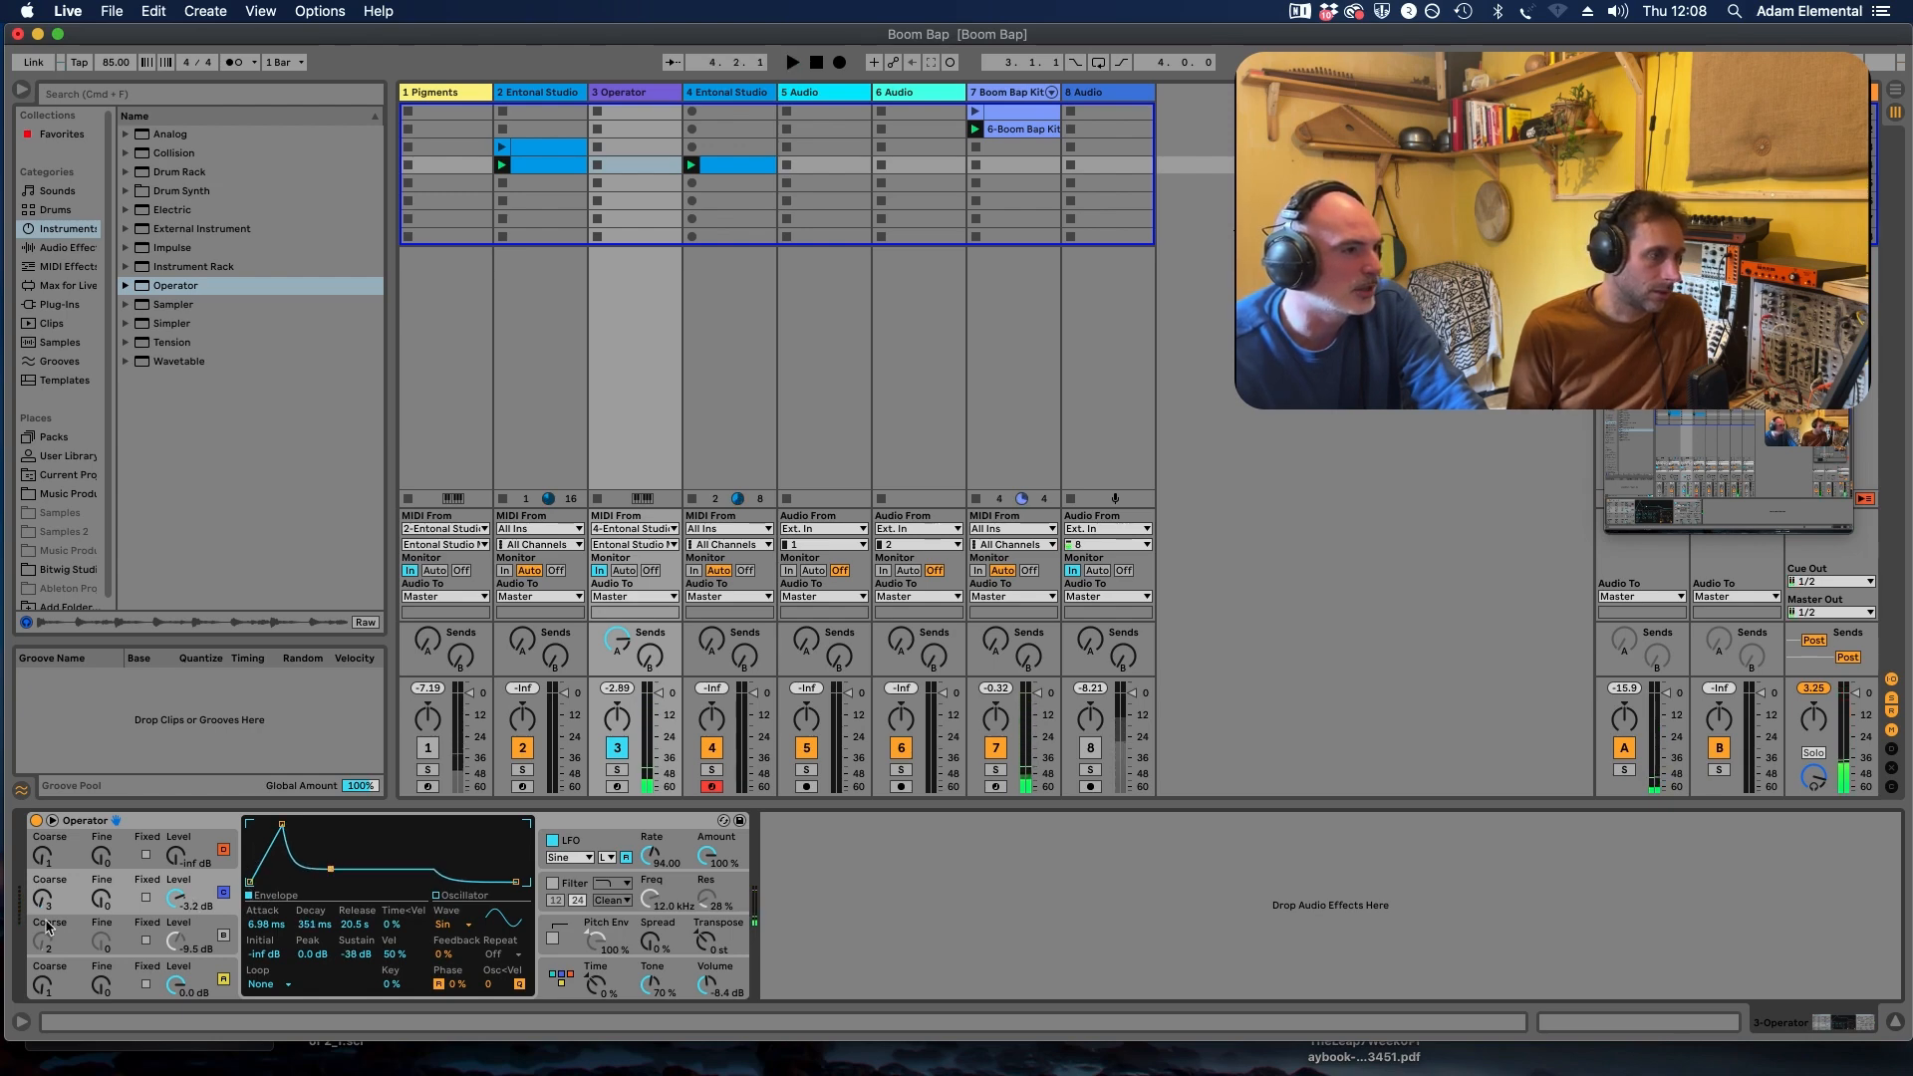
# Step: Audition the bass without oscillator B, and switch oscillator B back on to compare it in playback
pyautogui.press('space')
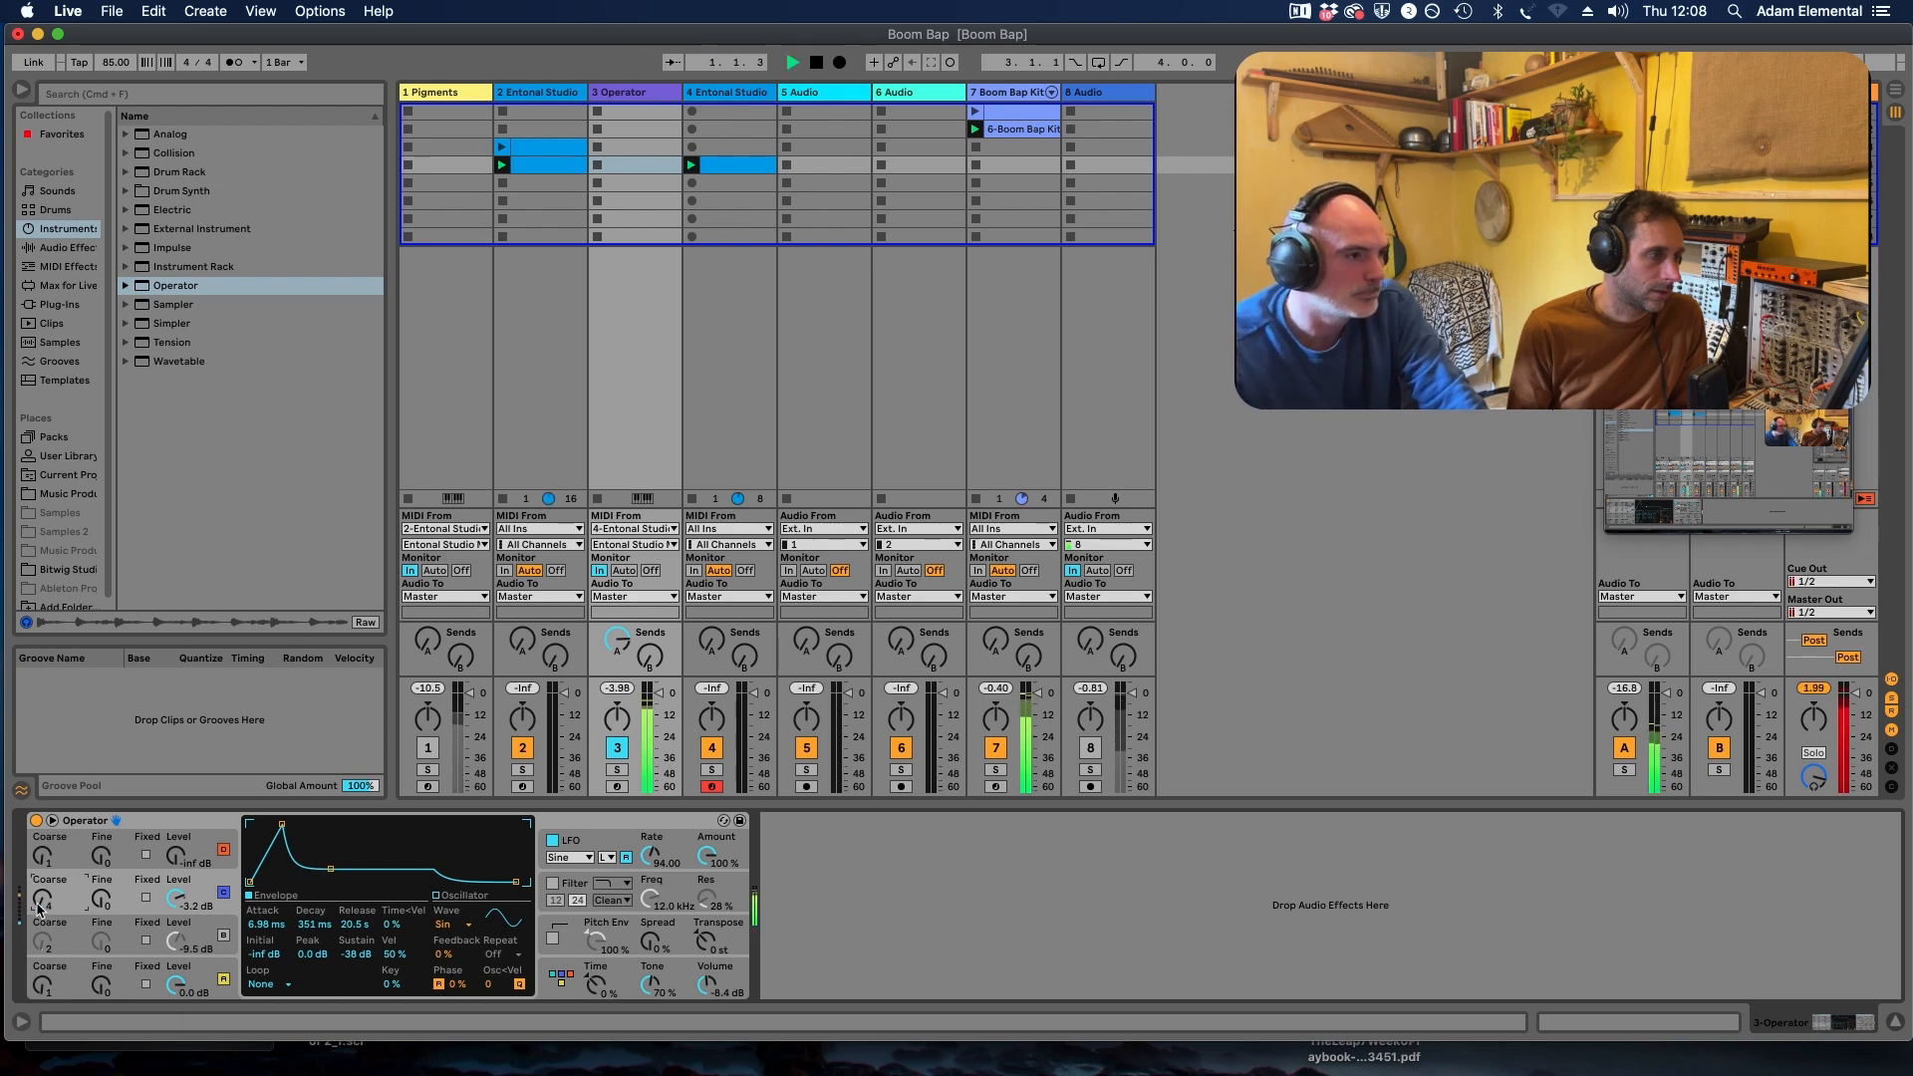
pyautogui.press('space')
pyautogui.click(223, 941)
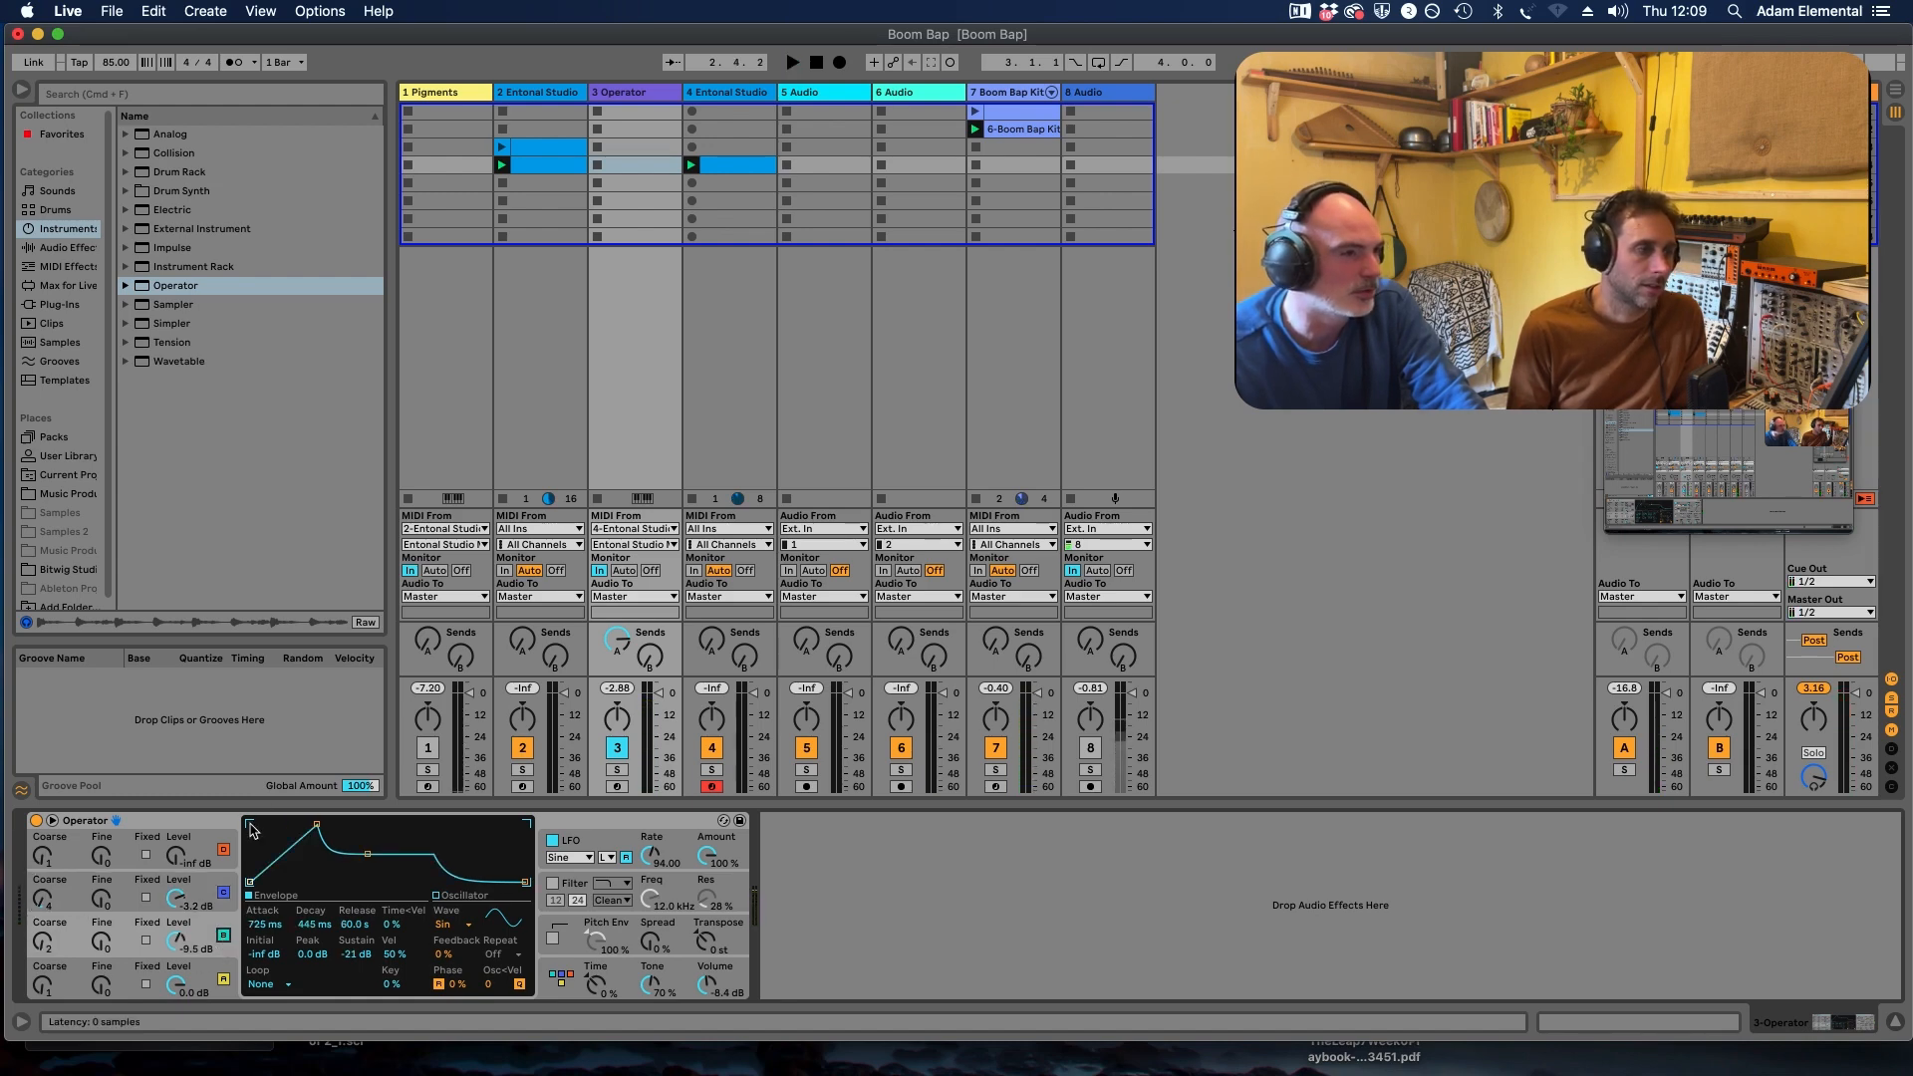
pyautogui.press('space')
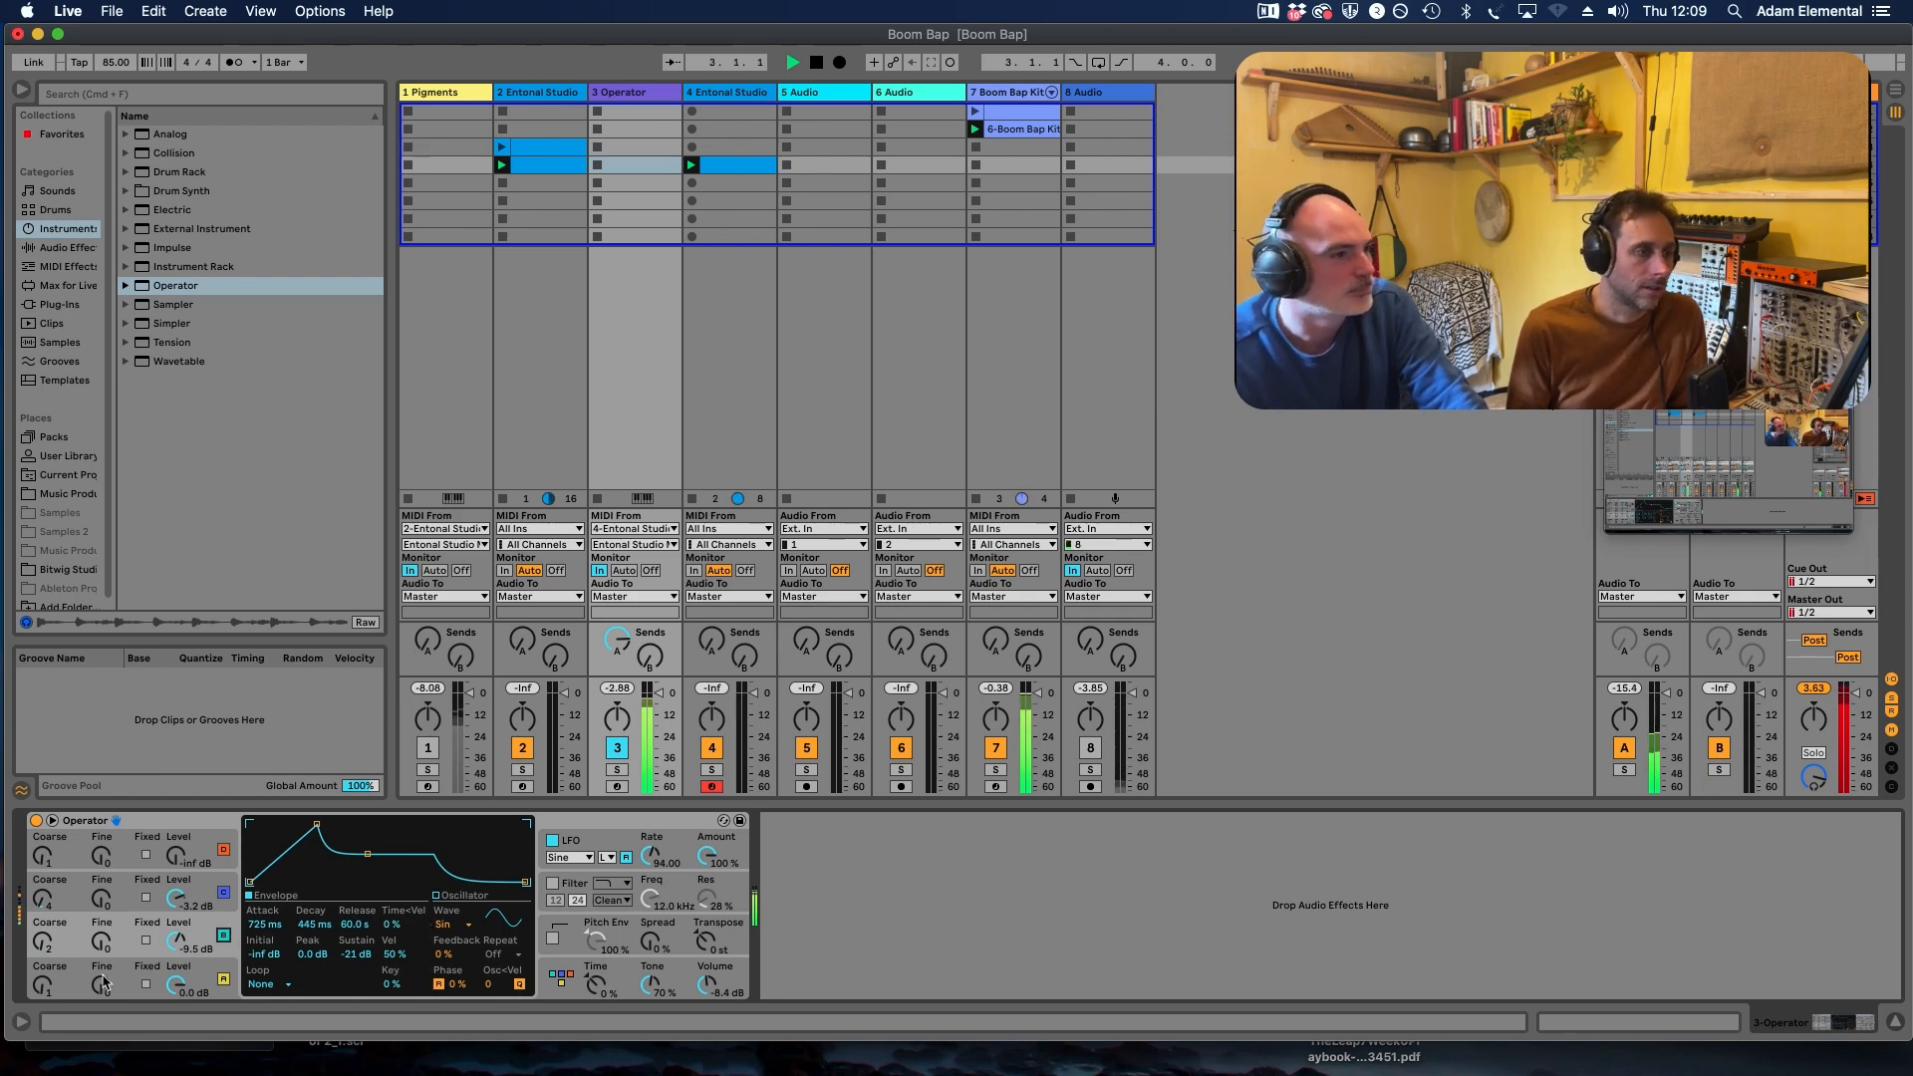
# Step: Set Operator's tone to 100% and check the settings of oscillators C and B
pyautogui.click(47, 993)
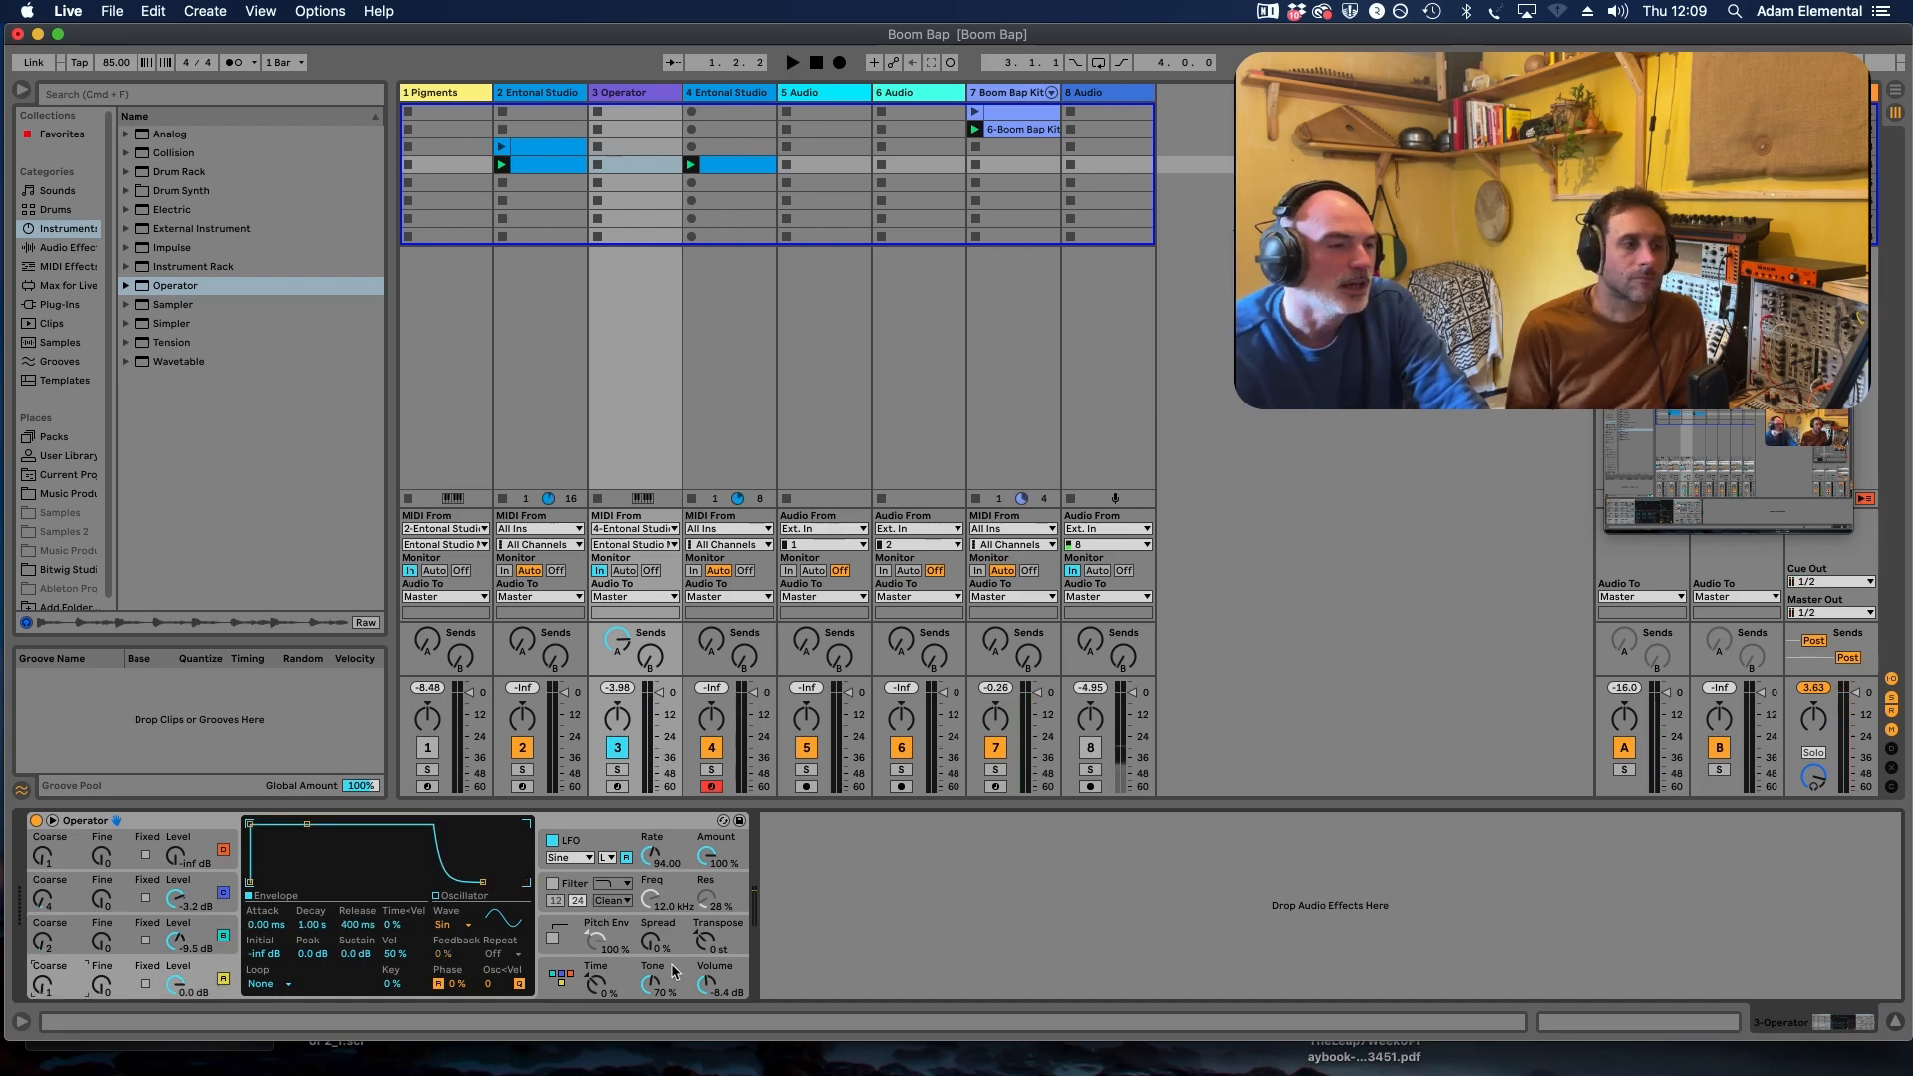
pyautogui.click(649, 987)
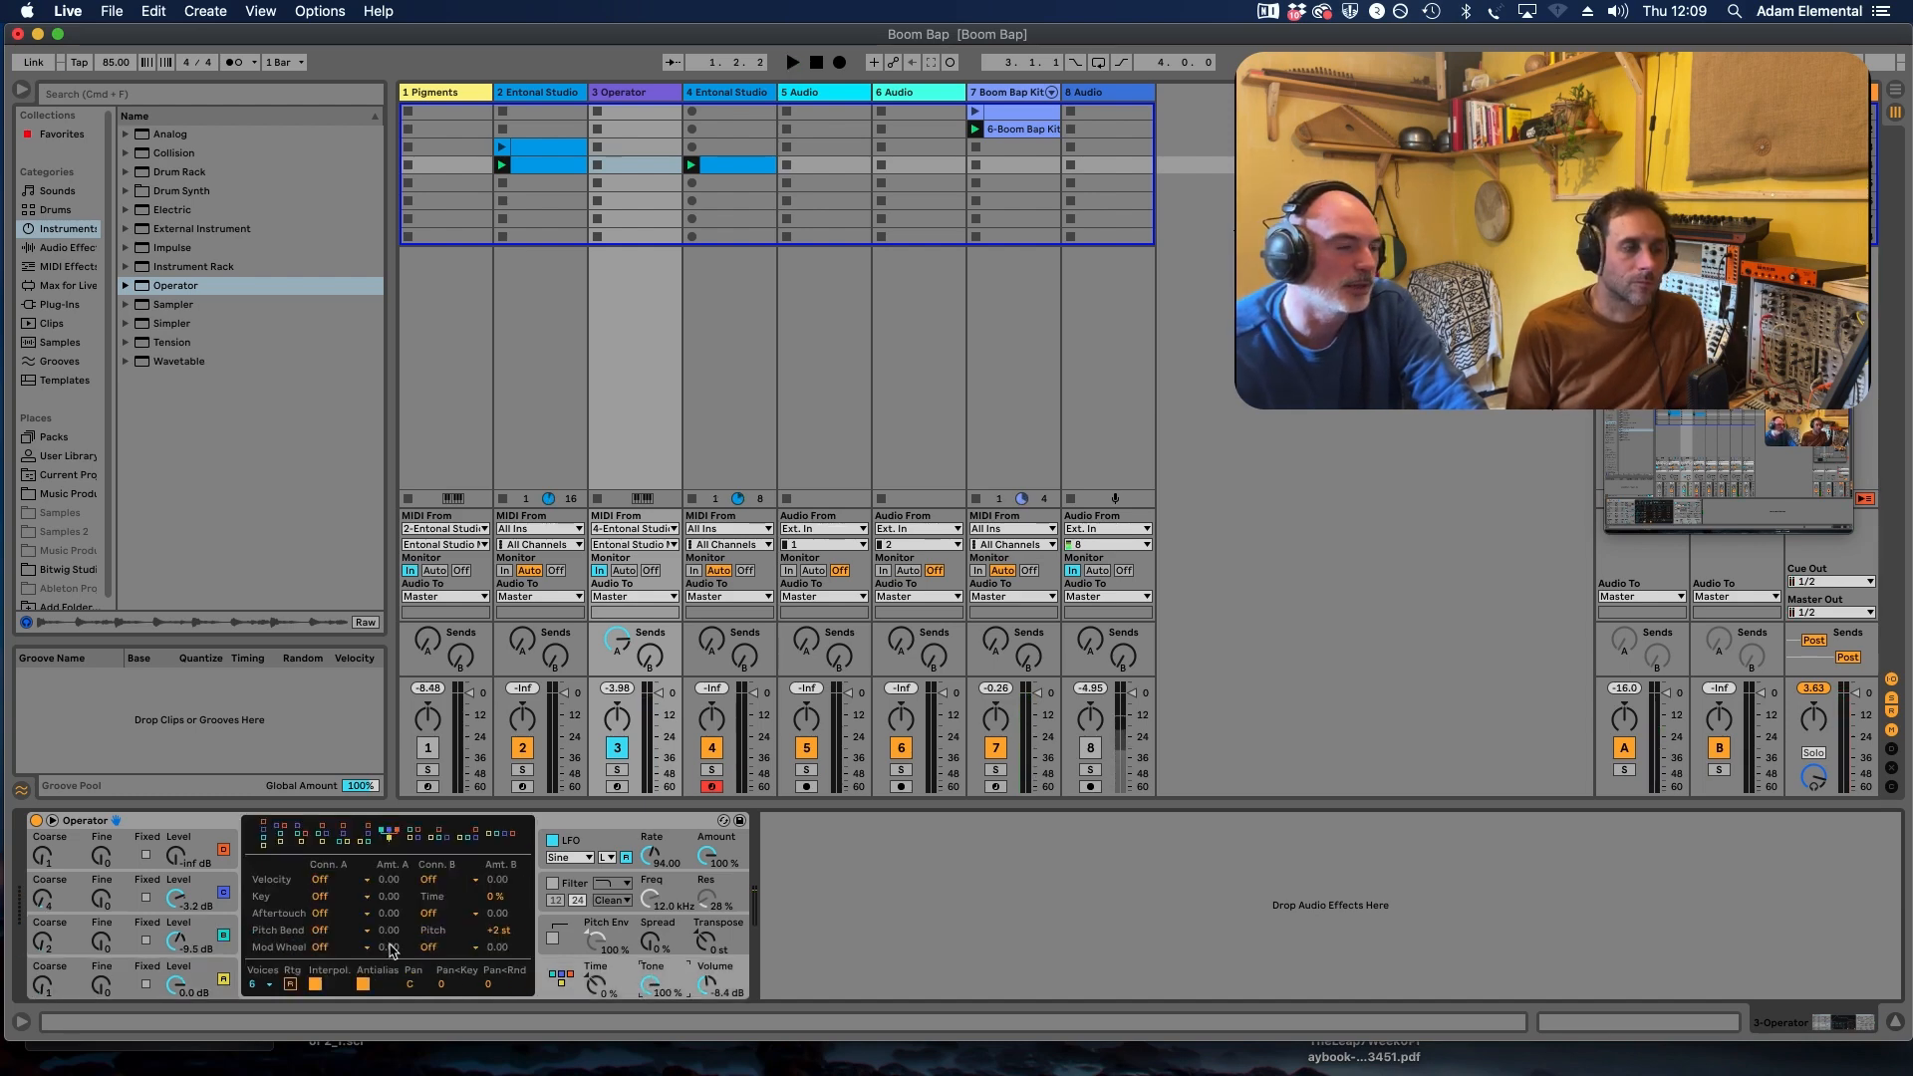
pyautogui.moveTo(184, 907); pyautogui.dragTo(194, 903)
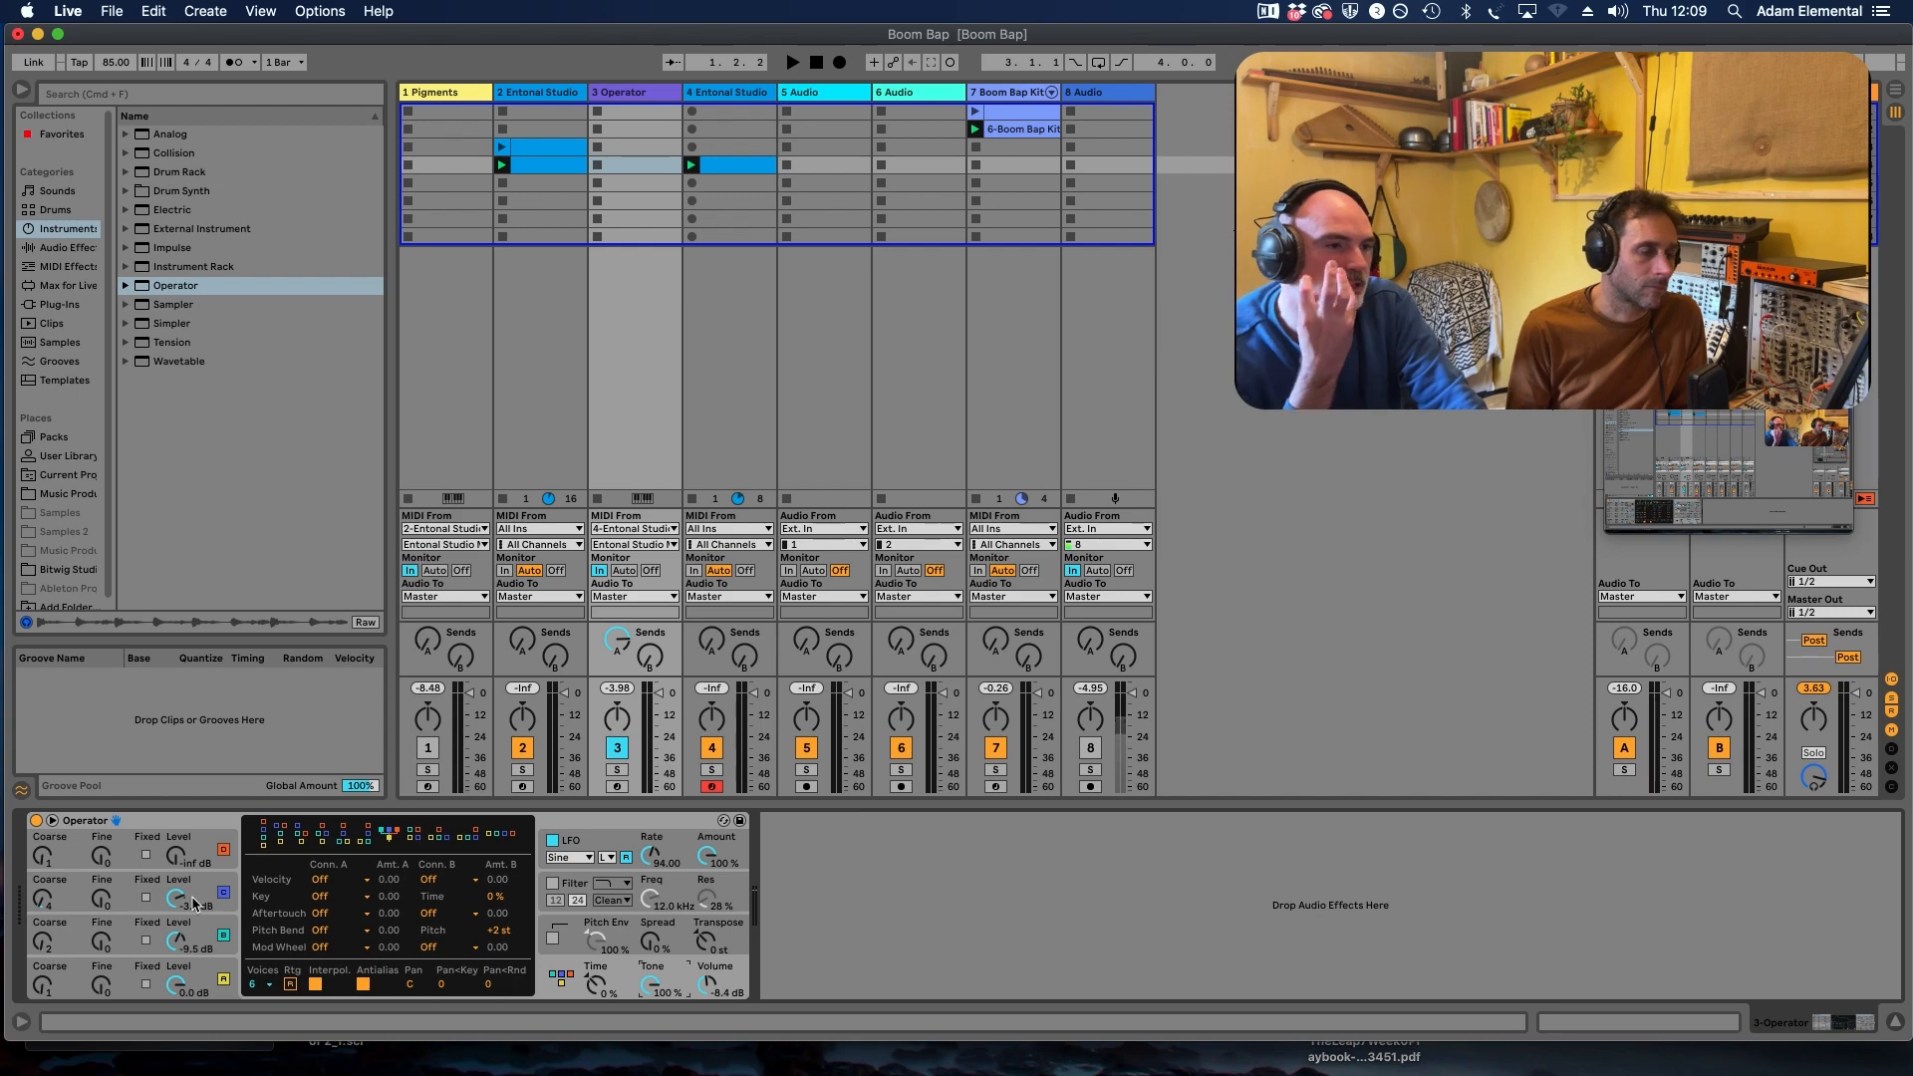
pyautogui.click(194, 903)
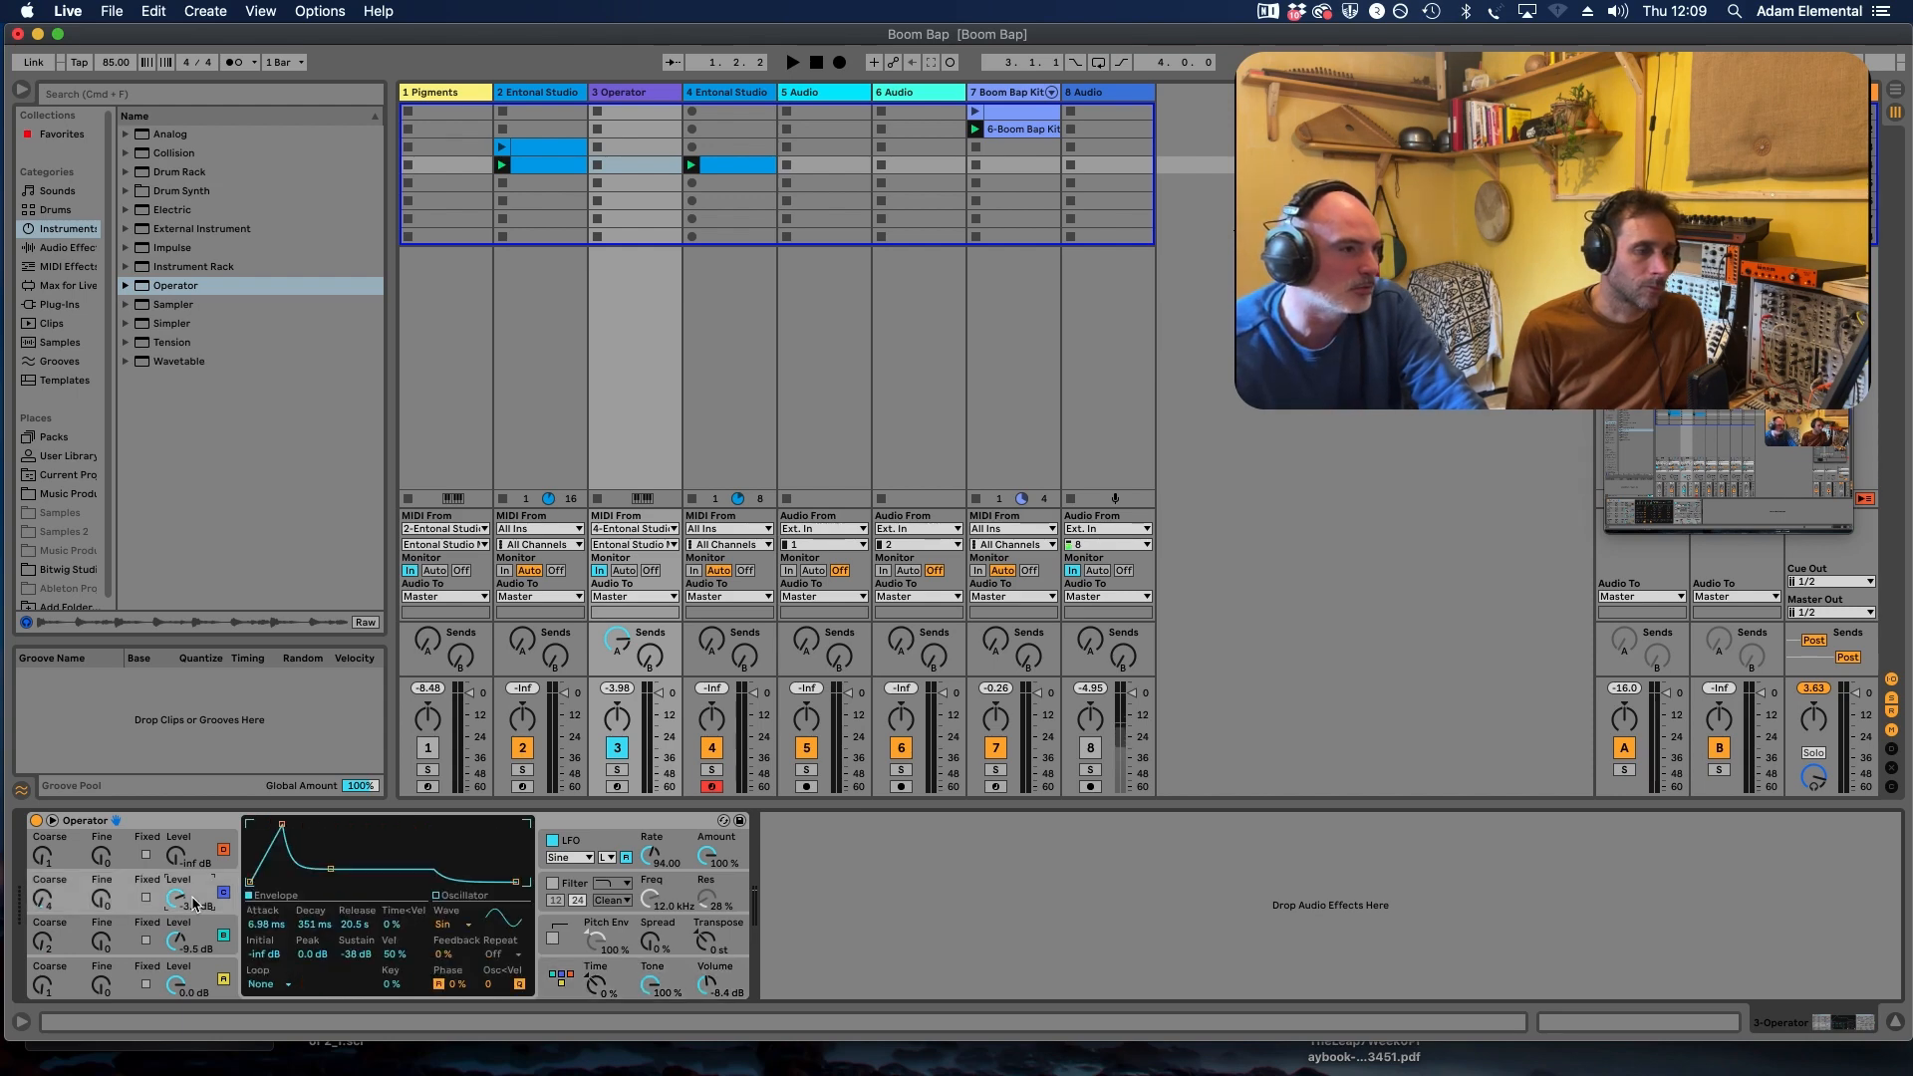
pyautogui.click(197, 931)
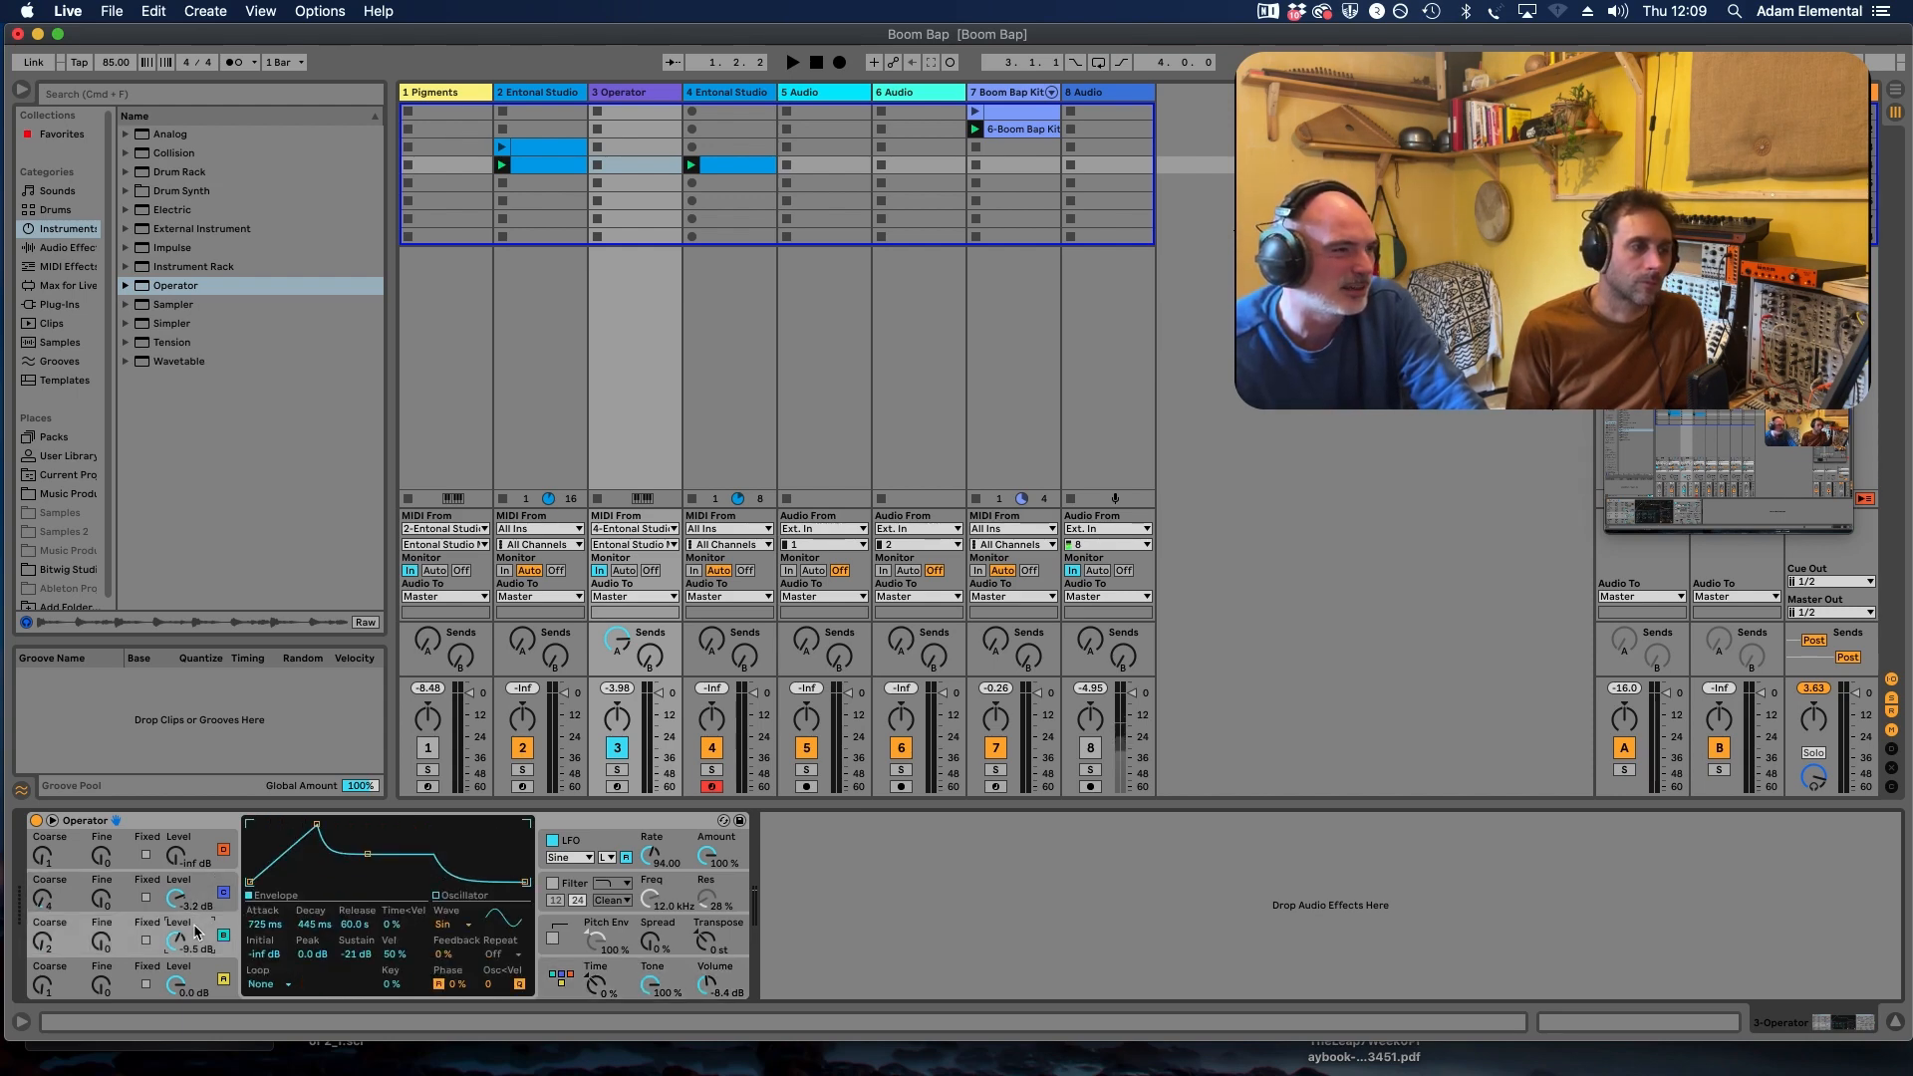
pyautogui.click(651, 986)
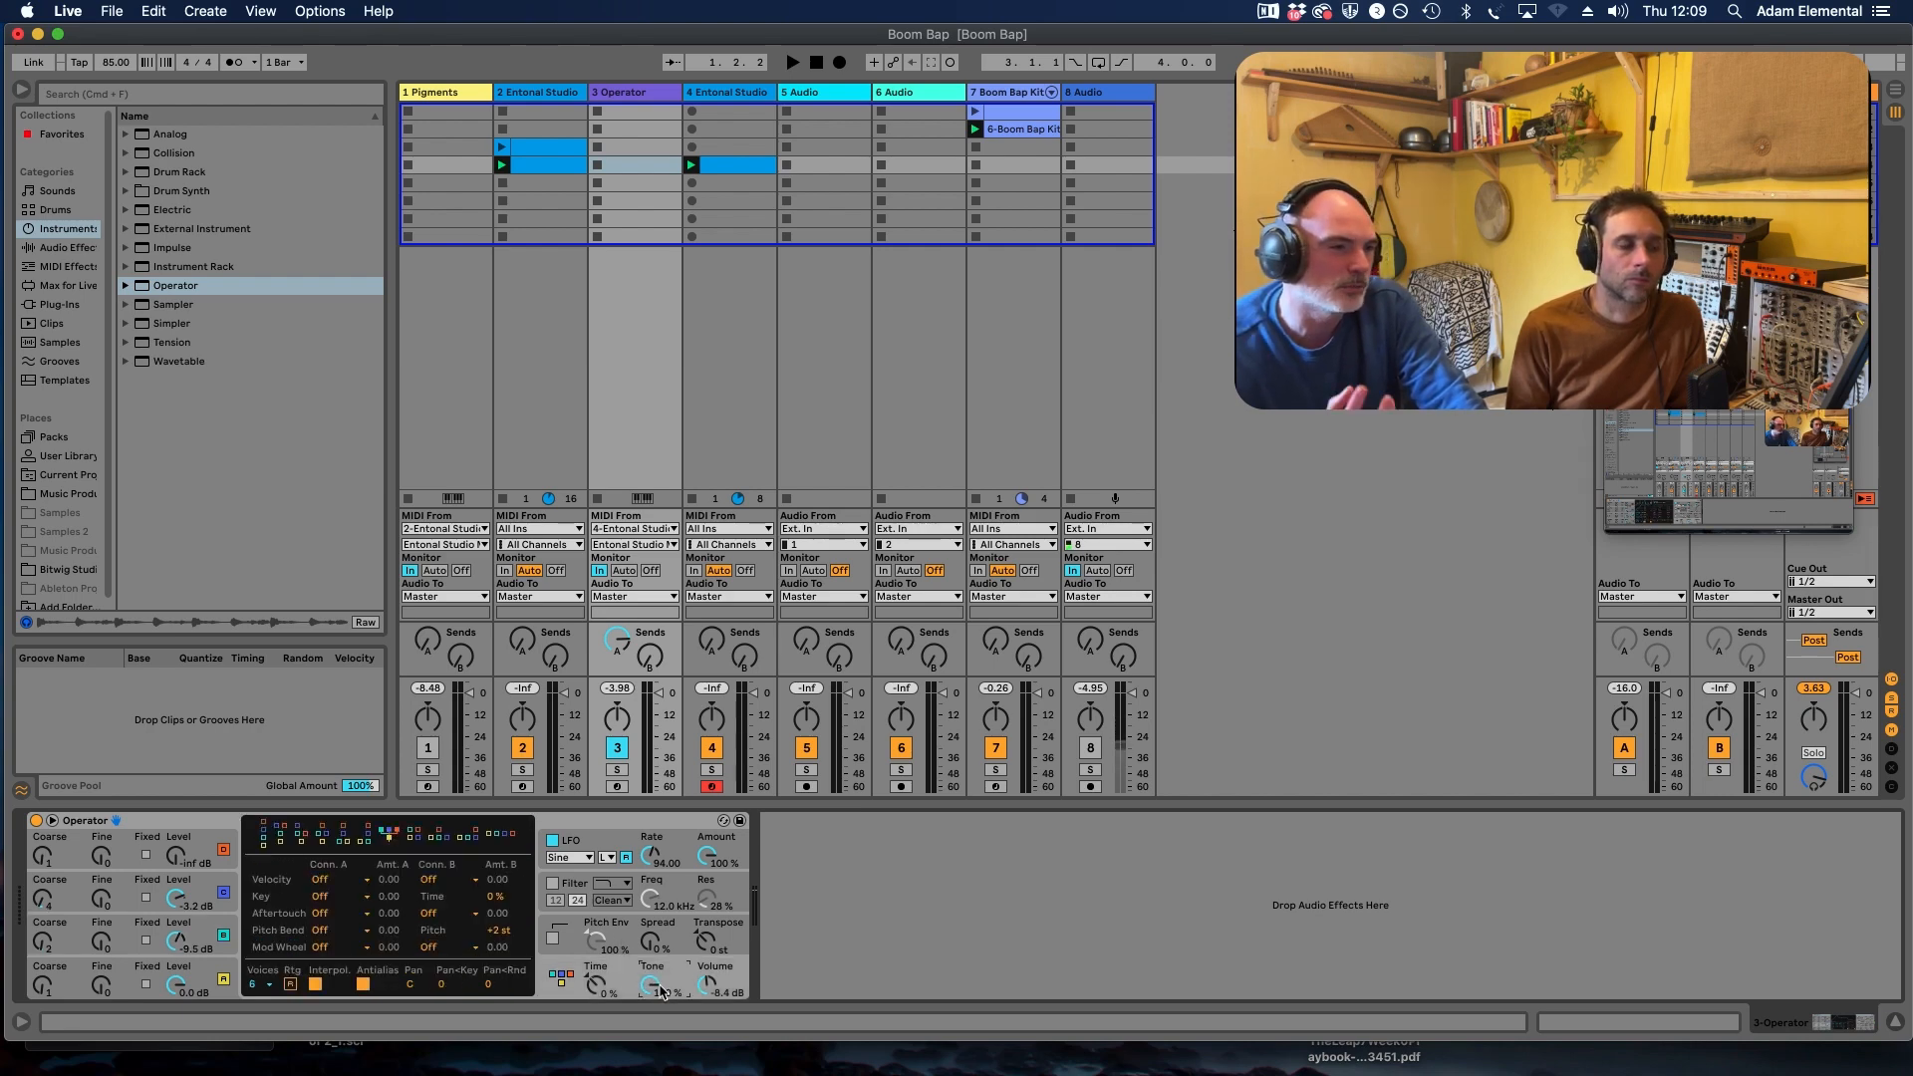
# Step: Lower the tone to about 10% during playback, and bring it back up to 62%
pyautogui.press('space')
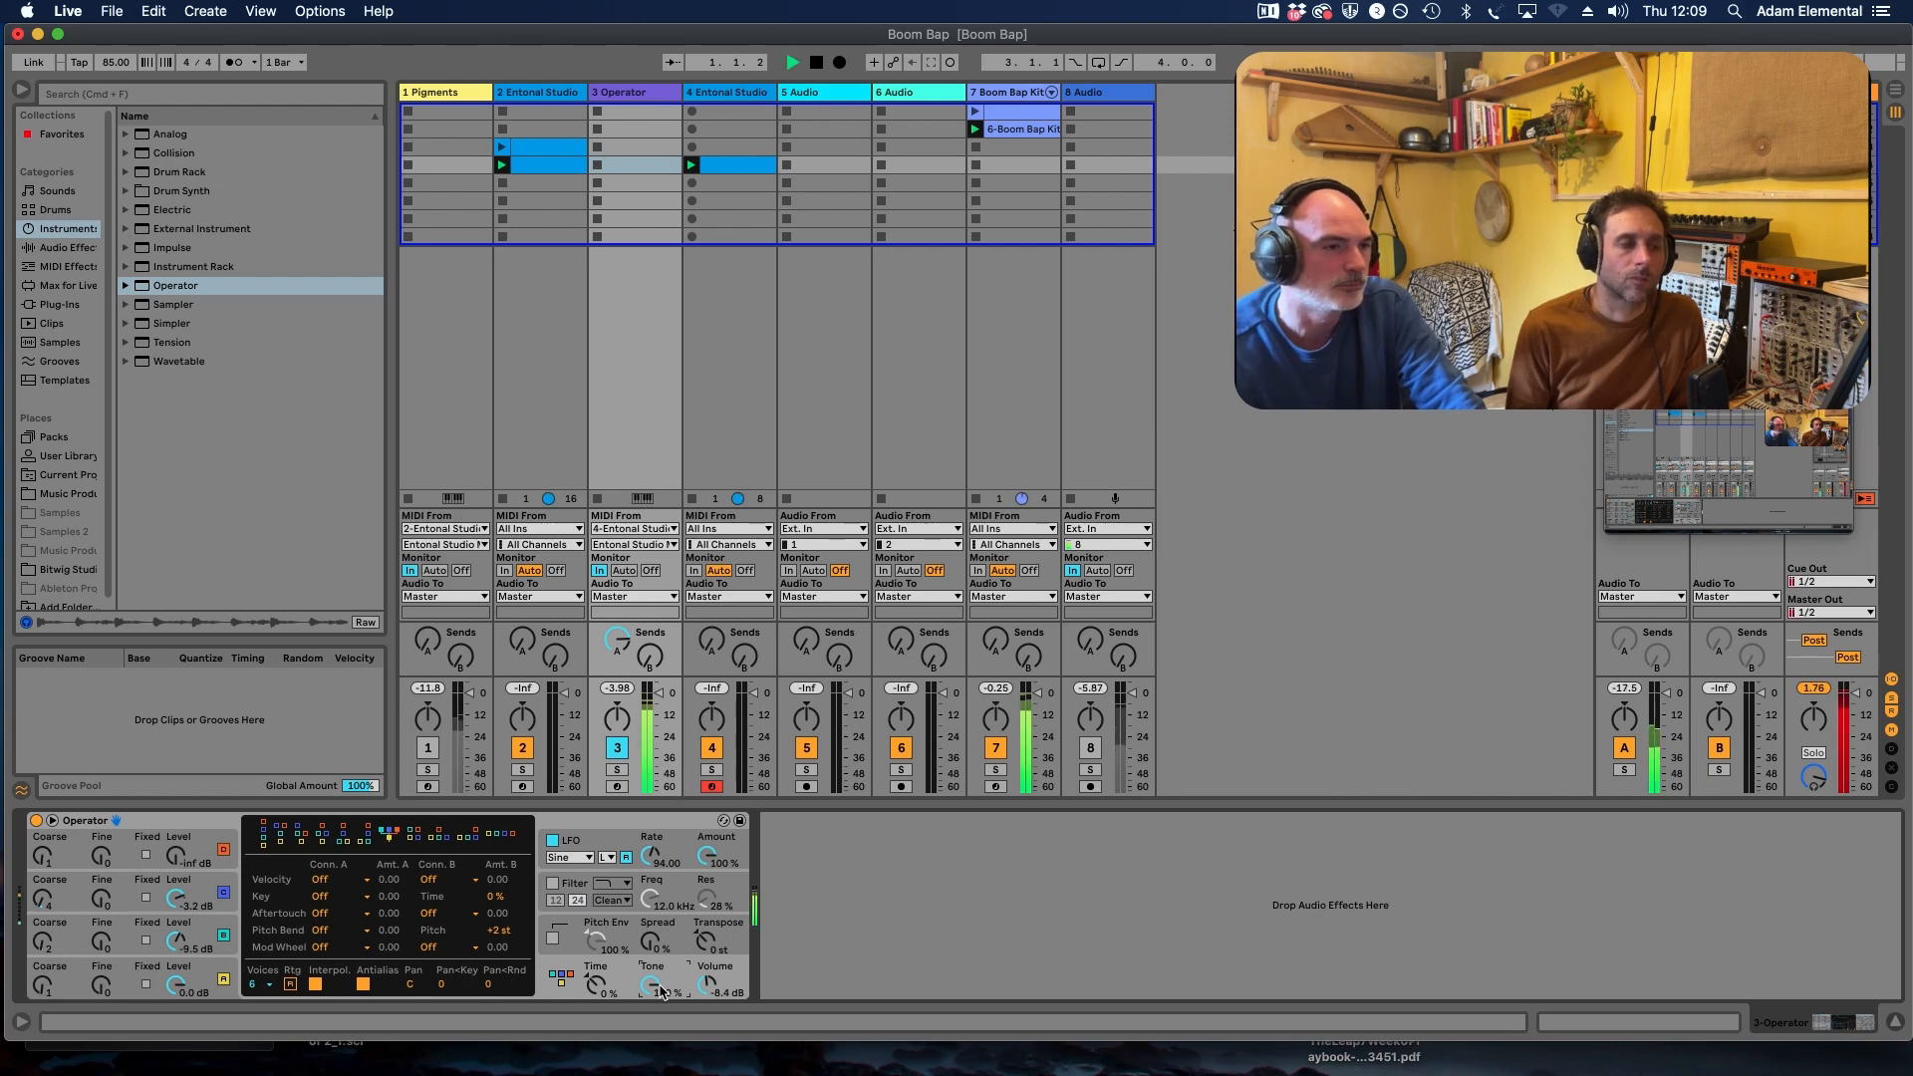
pyautogui.moveTo(660, 991); pyautogui.dragTo(660, 1043)
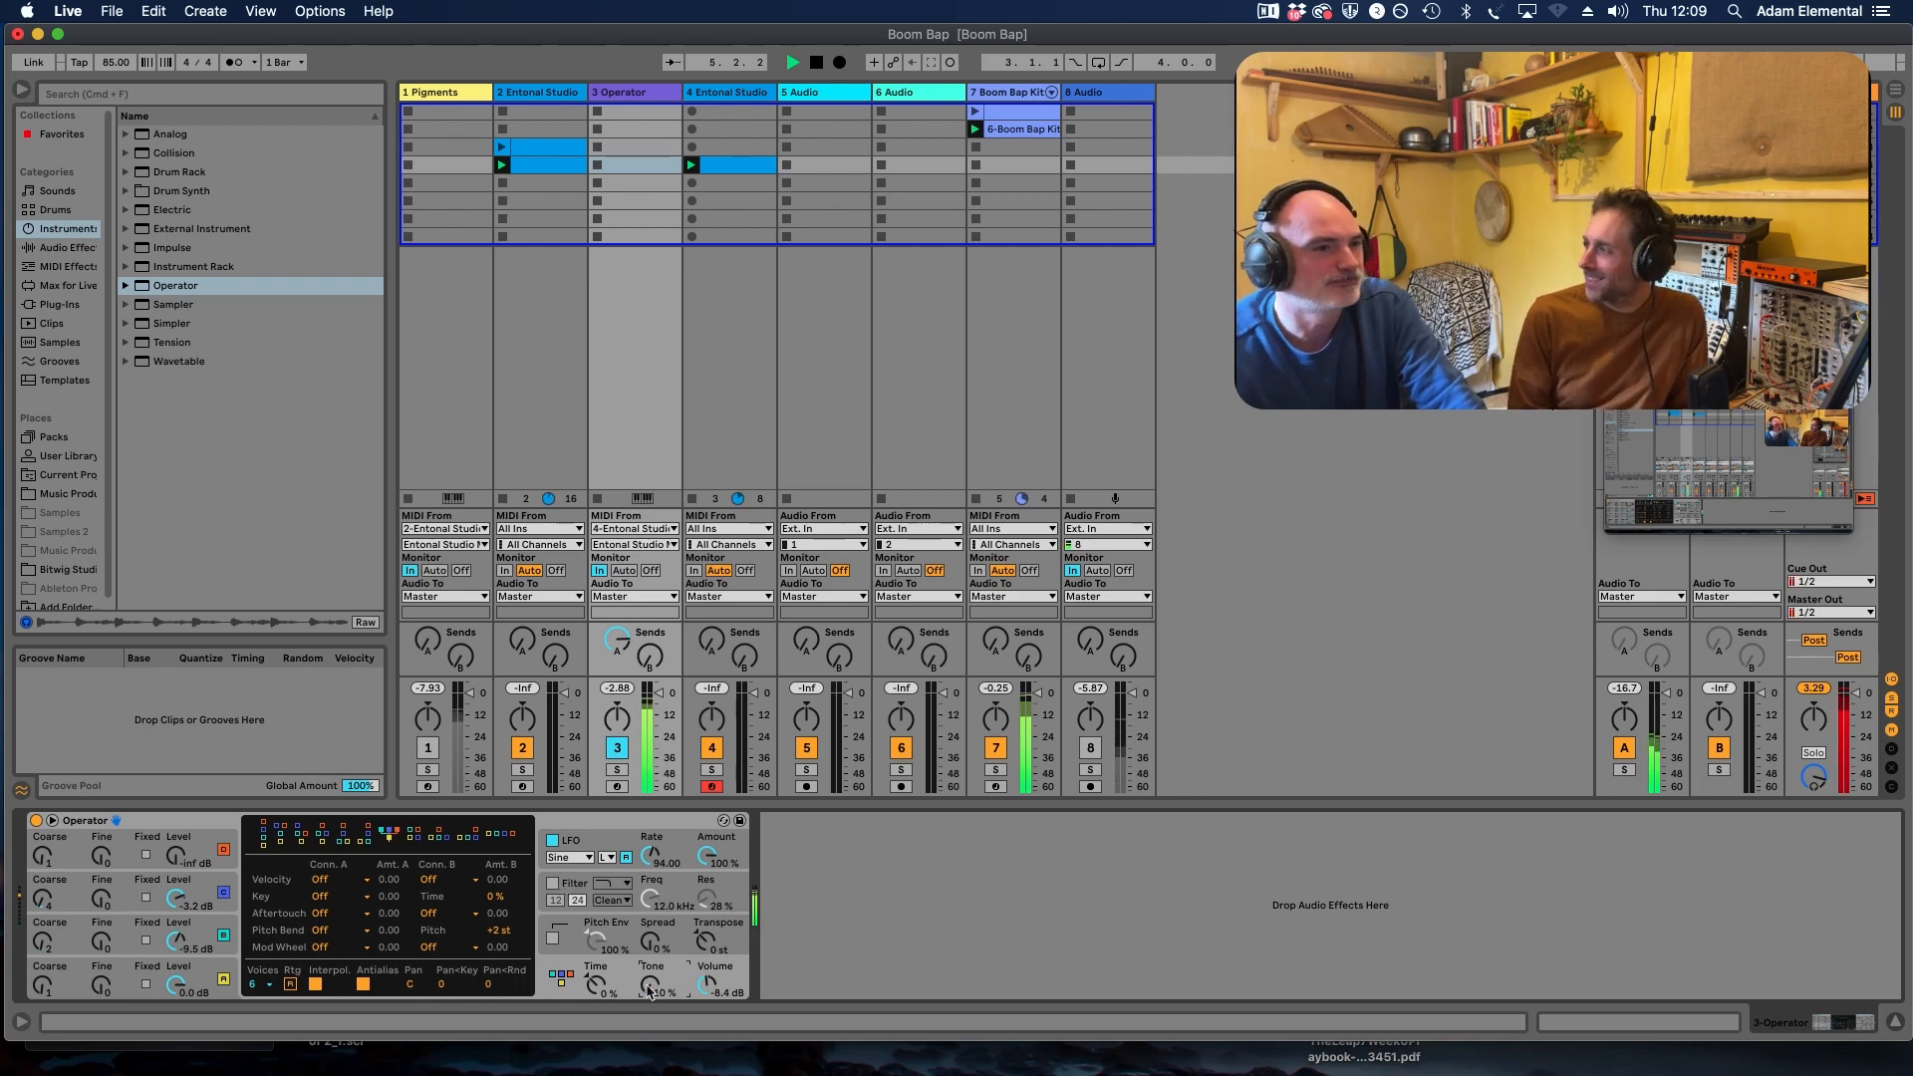
pyautogui.moveTo(644, 986); pyautogui.dragTo(644, 982)
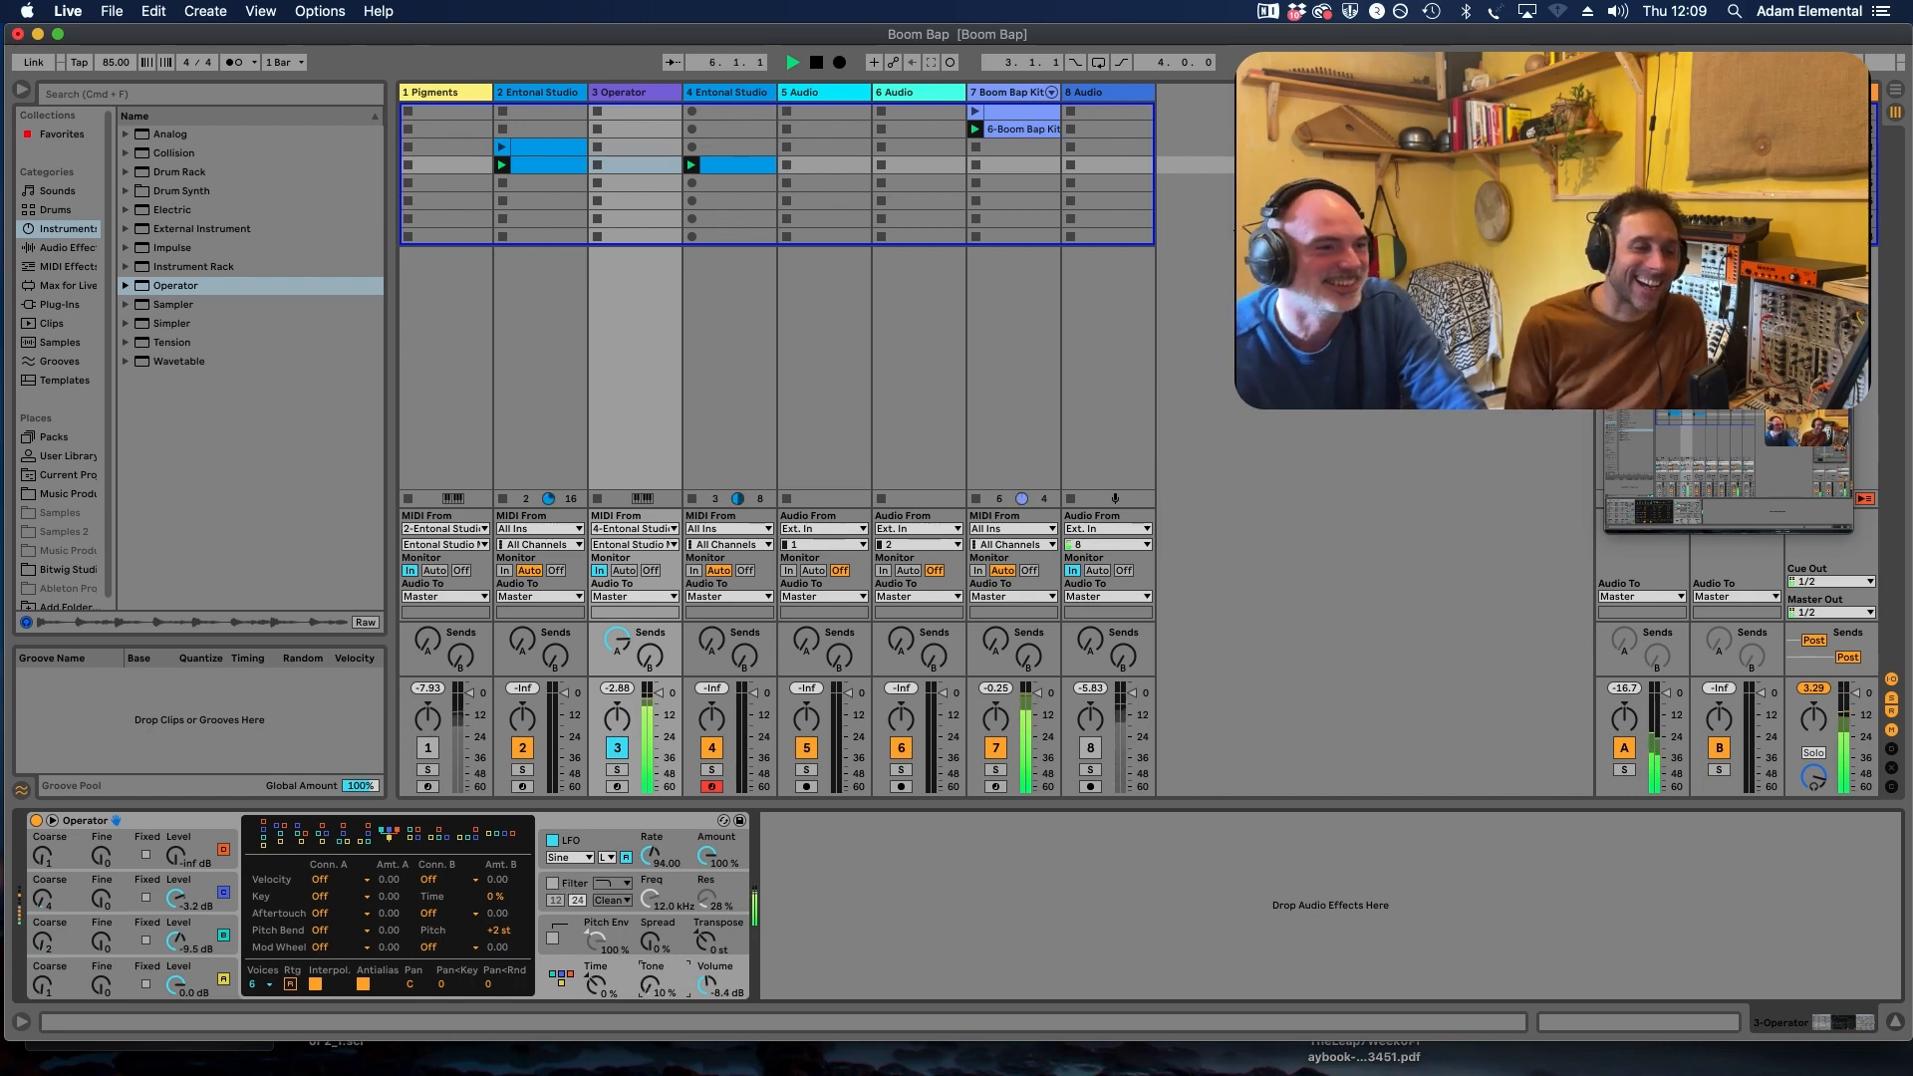
pyautogui.moveTo(651, 985)
pyautogui.mouseDown()
pyautogui.moveTo(650, 947)
pyautogui.moveTo(650, 966)
pyautogui.mouseUp()
pyautogui.press('space')
# Step: Record a short pass of oscillator D's level automation into the clip on the Operator track
pyautogui.click(177, 857)
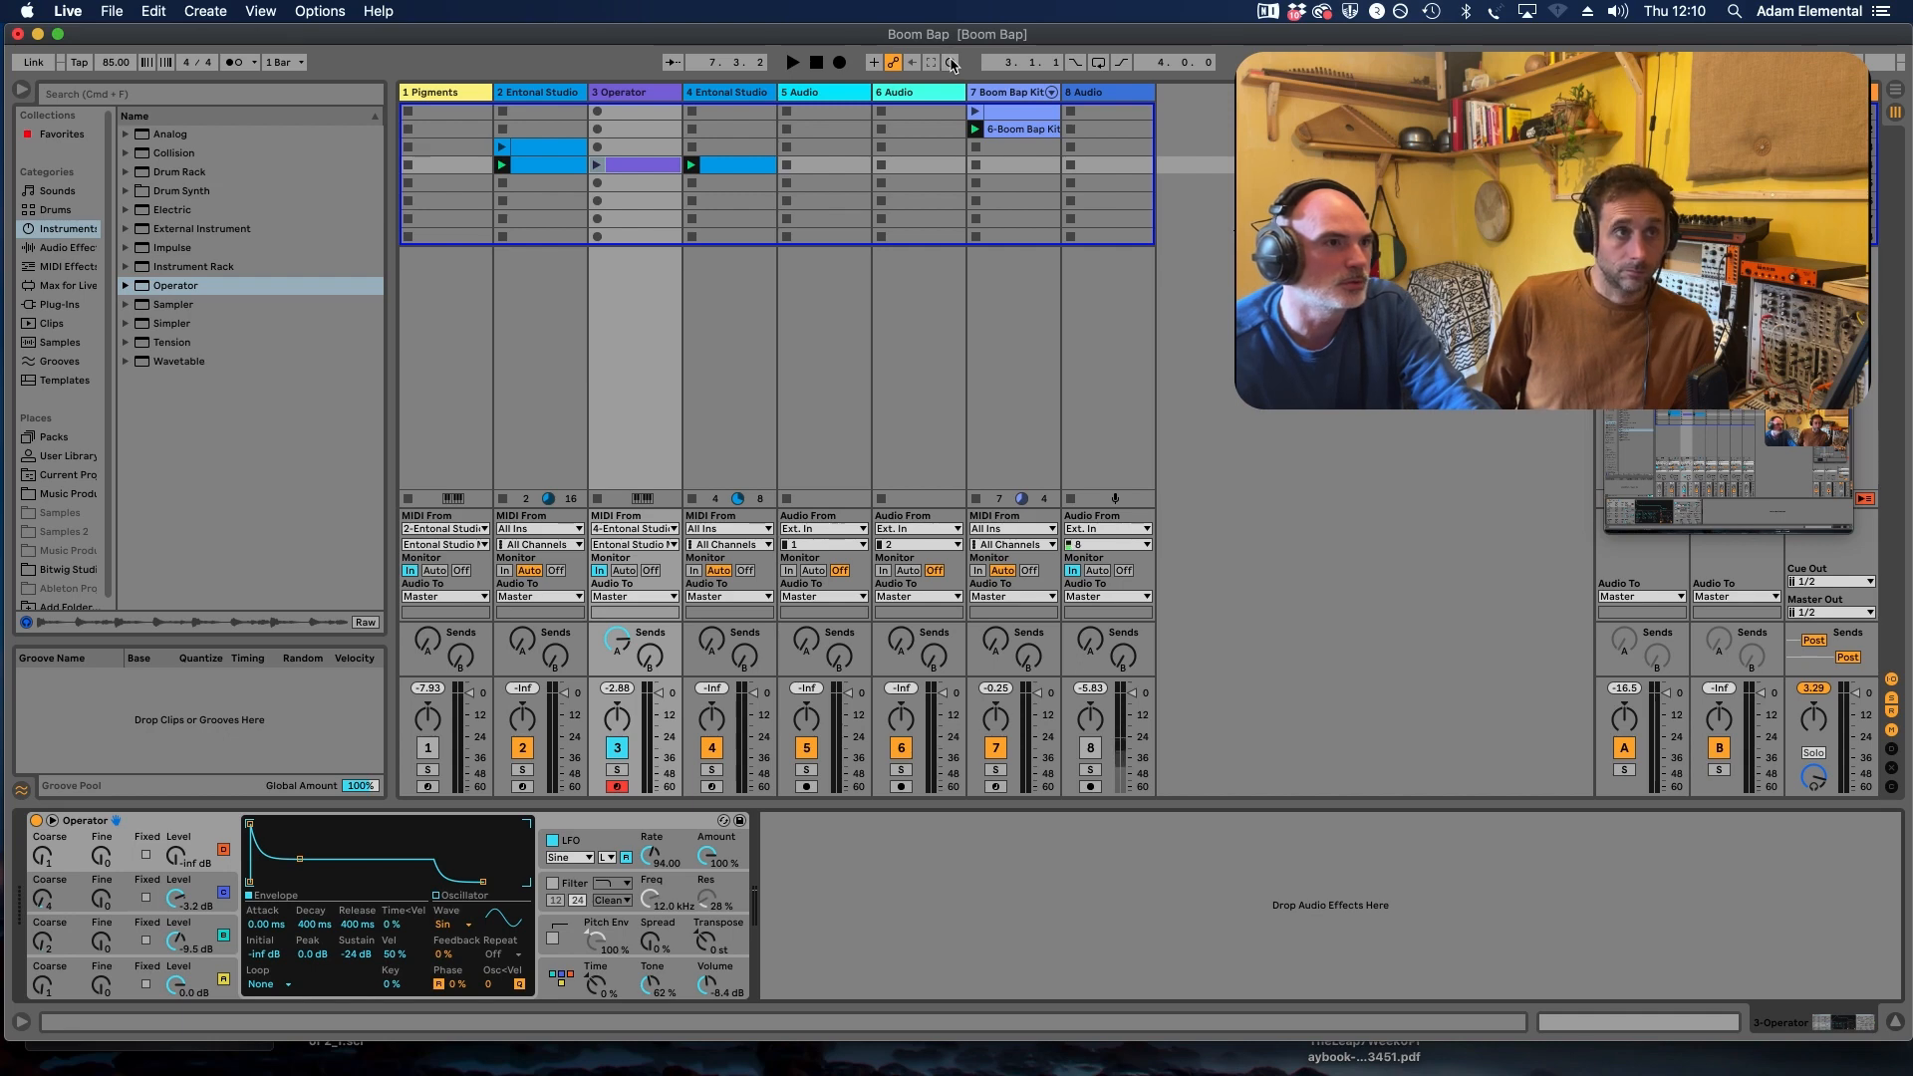
pyautogui.click(952, 63)
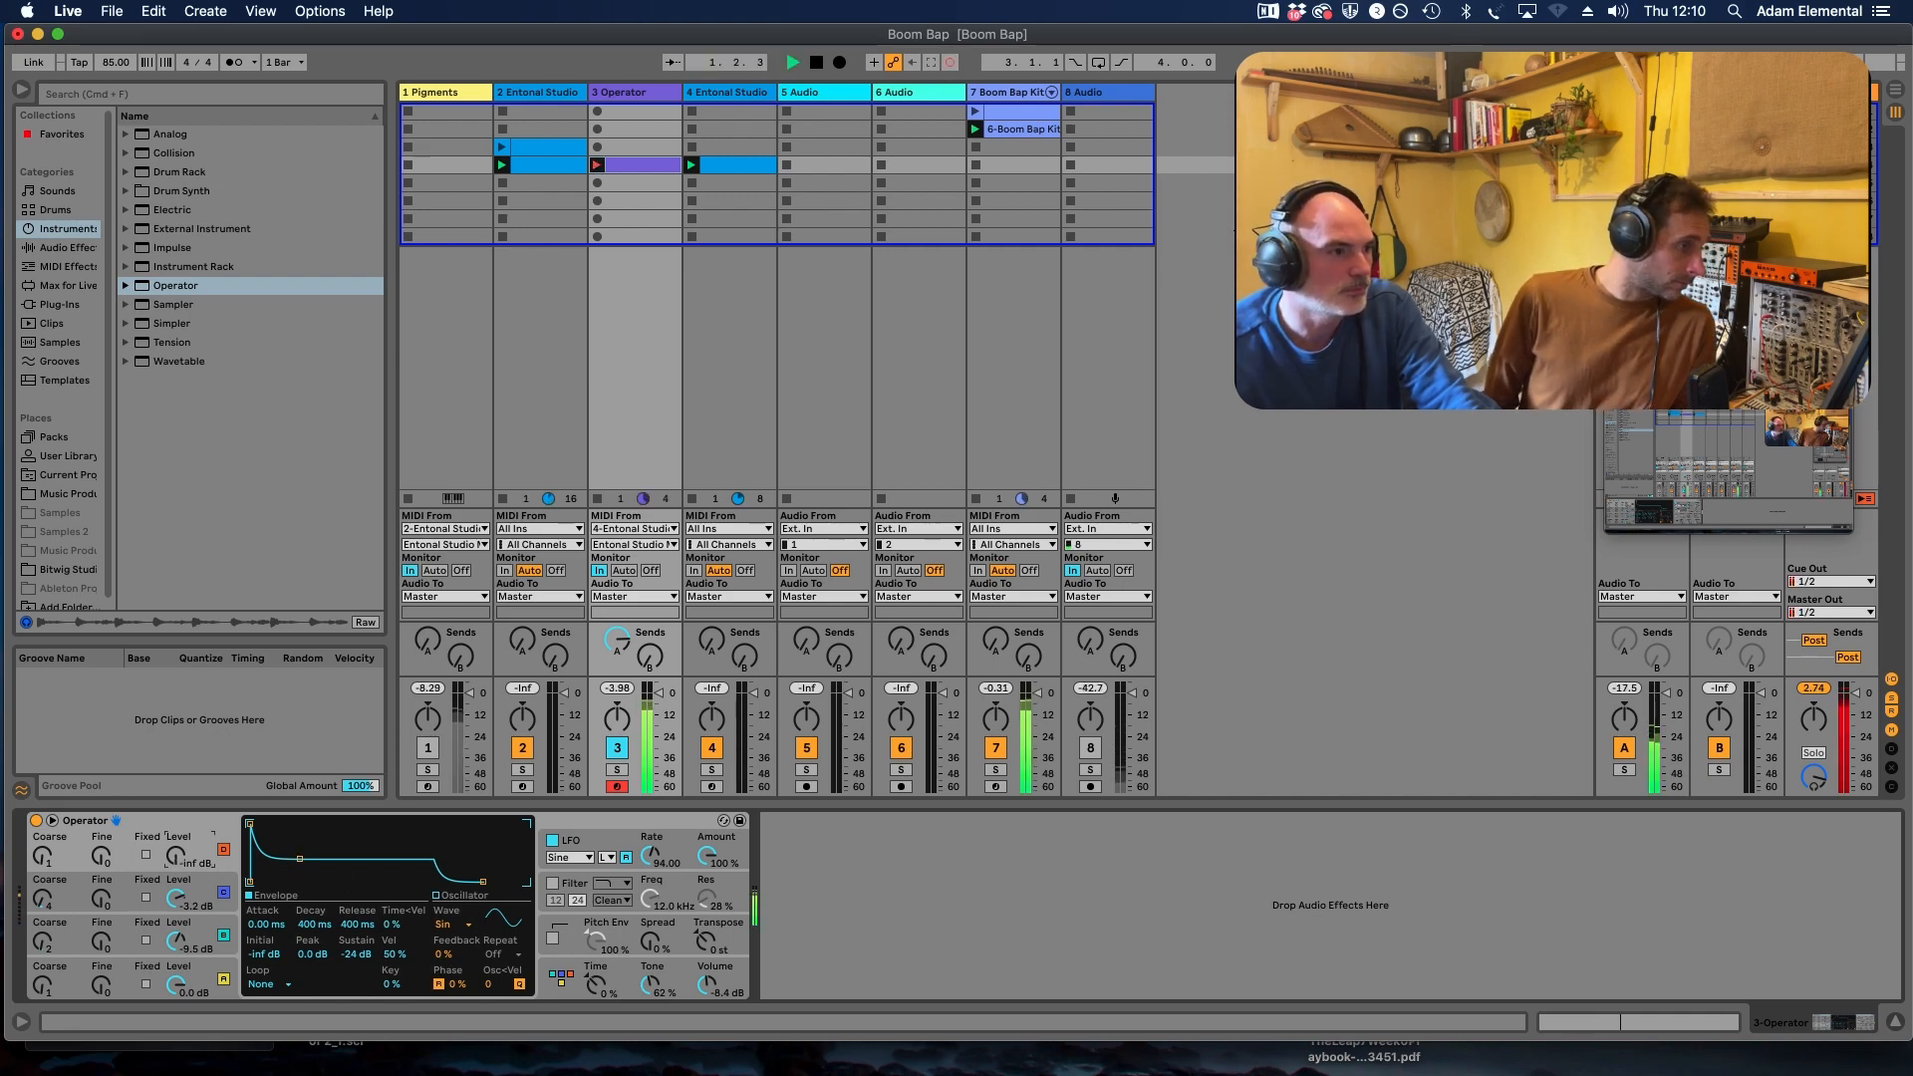
pyautogui.moveTo(175, 855)
pyautogui.mouseDown()
pyautogui.moveTo(176, 773)
pyautogui.moveTo(175, 855)
pyautogui.mouseUp()
pyautogui.press('space')
# Step: Set oscillator D's coarse tuning to 5 and its envelope to 1.87 s decay and 0.0 dB sustain
pyautogui.click(38, 858)
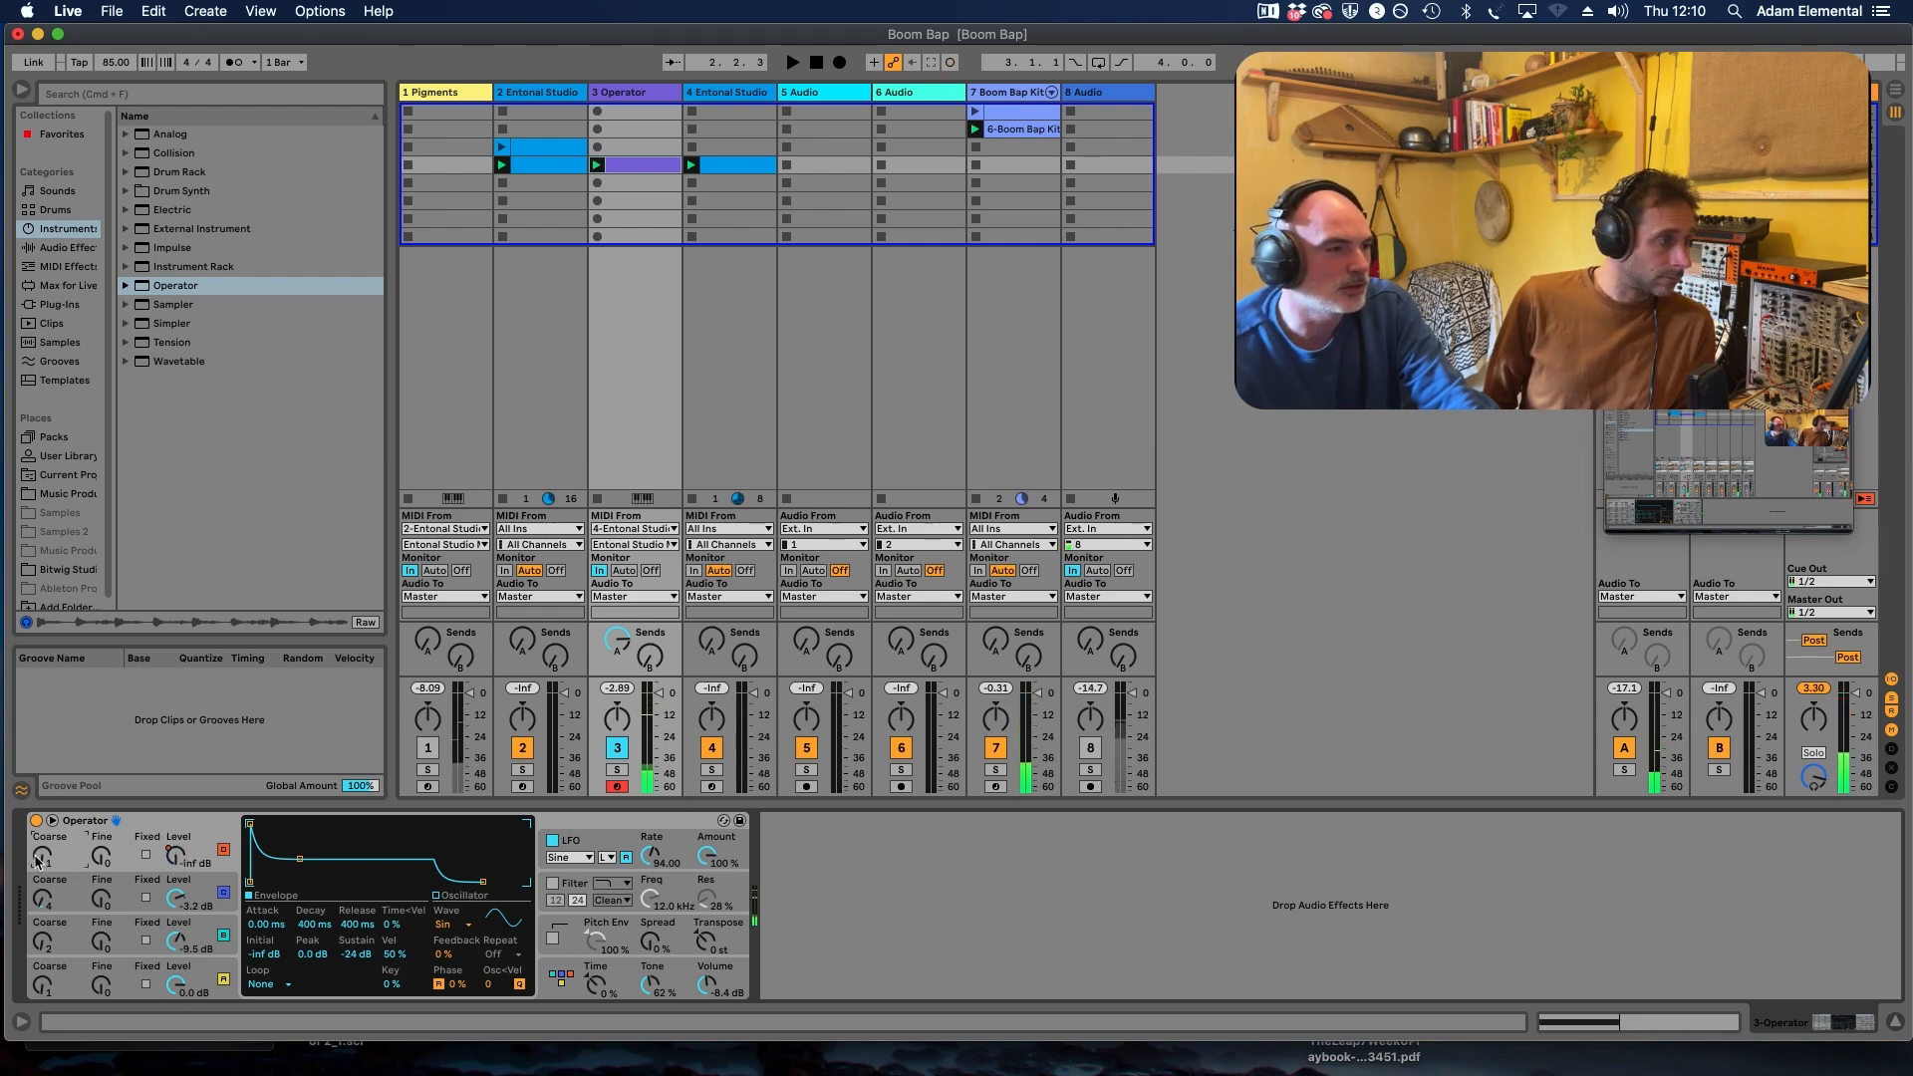
pyautogui.moveTo(37, 858); pyautogui.dragTo(37, 840)
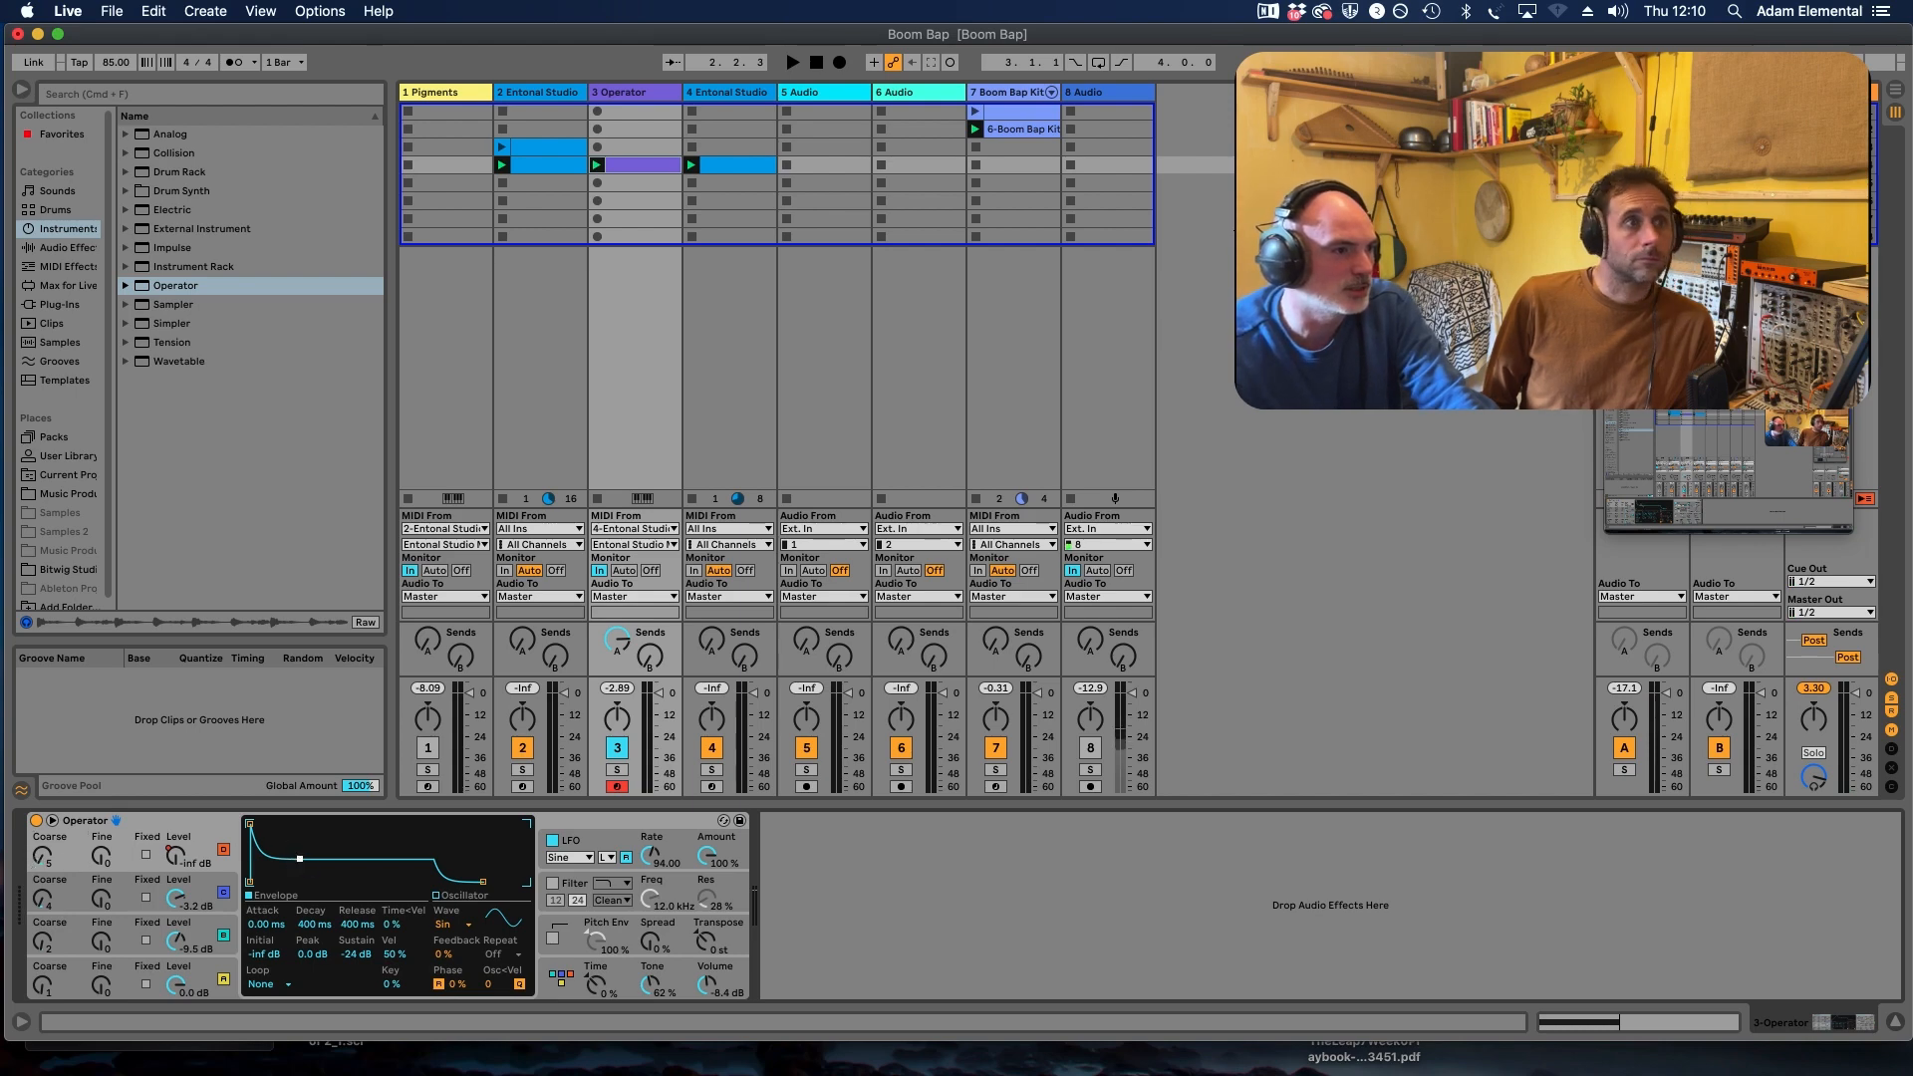
pyautogui.moveTo(299, 858); pyautogui.dragTo(313, 824)
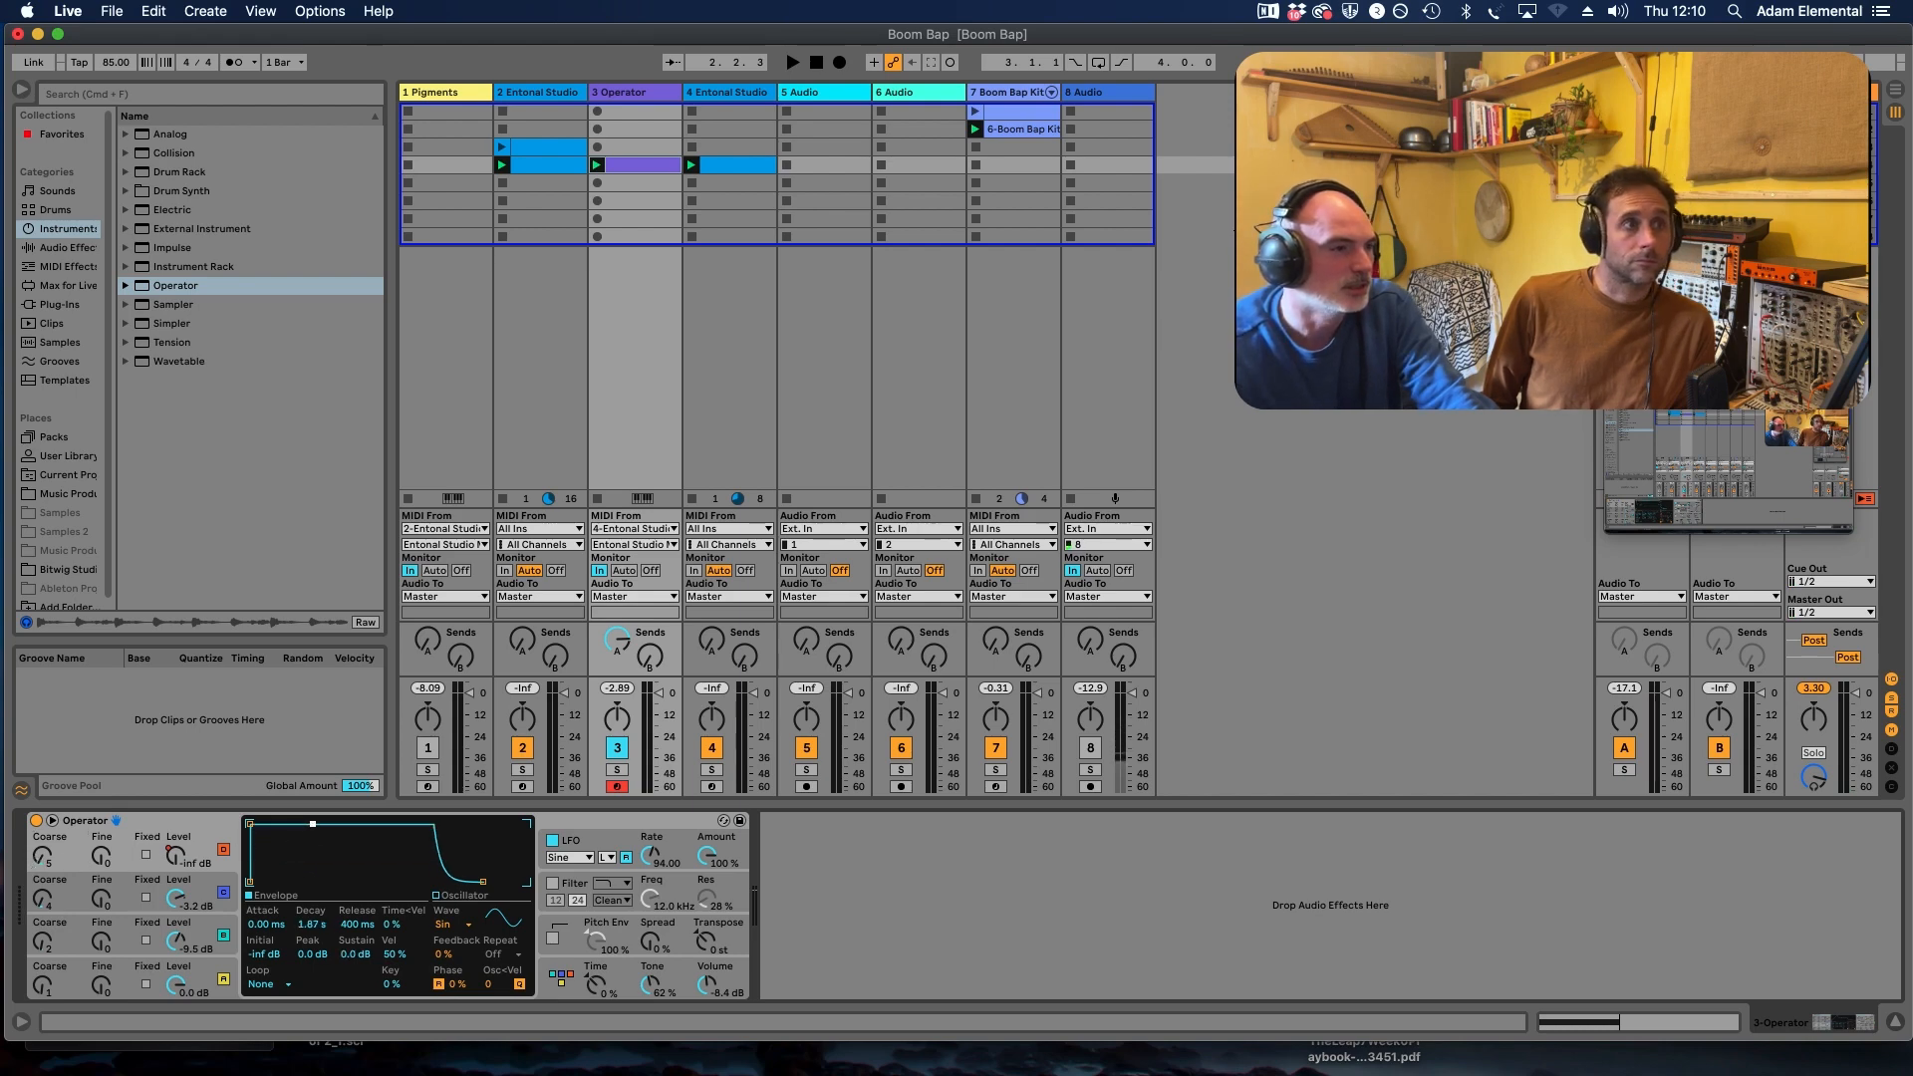
# Step: Try oscillator D's level at about -57 dB and check the clip in playback
pyautogui.click(177, 863)
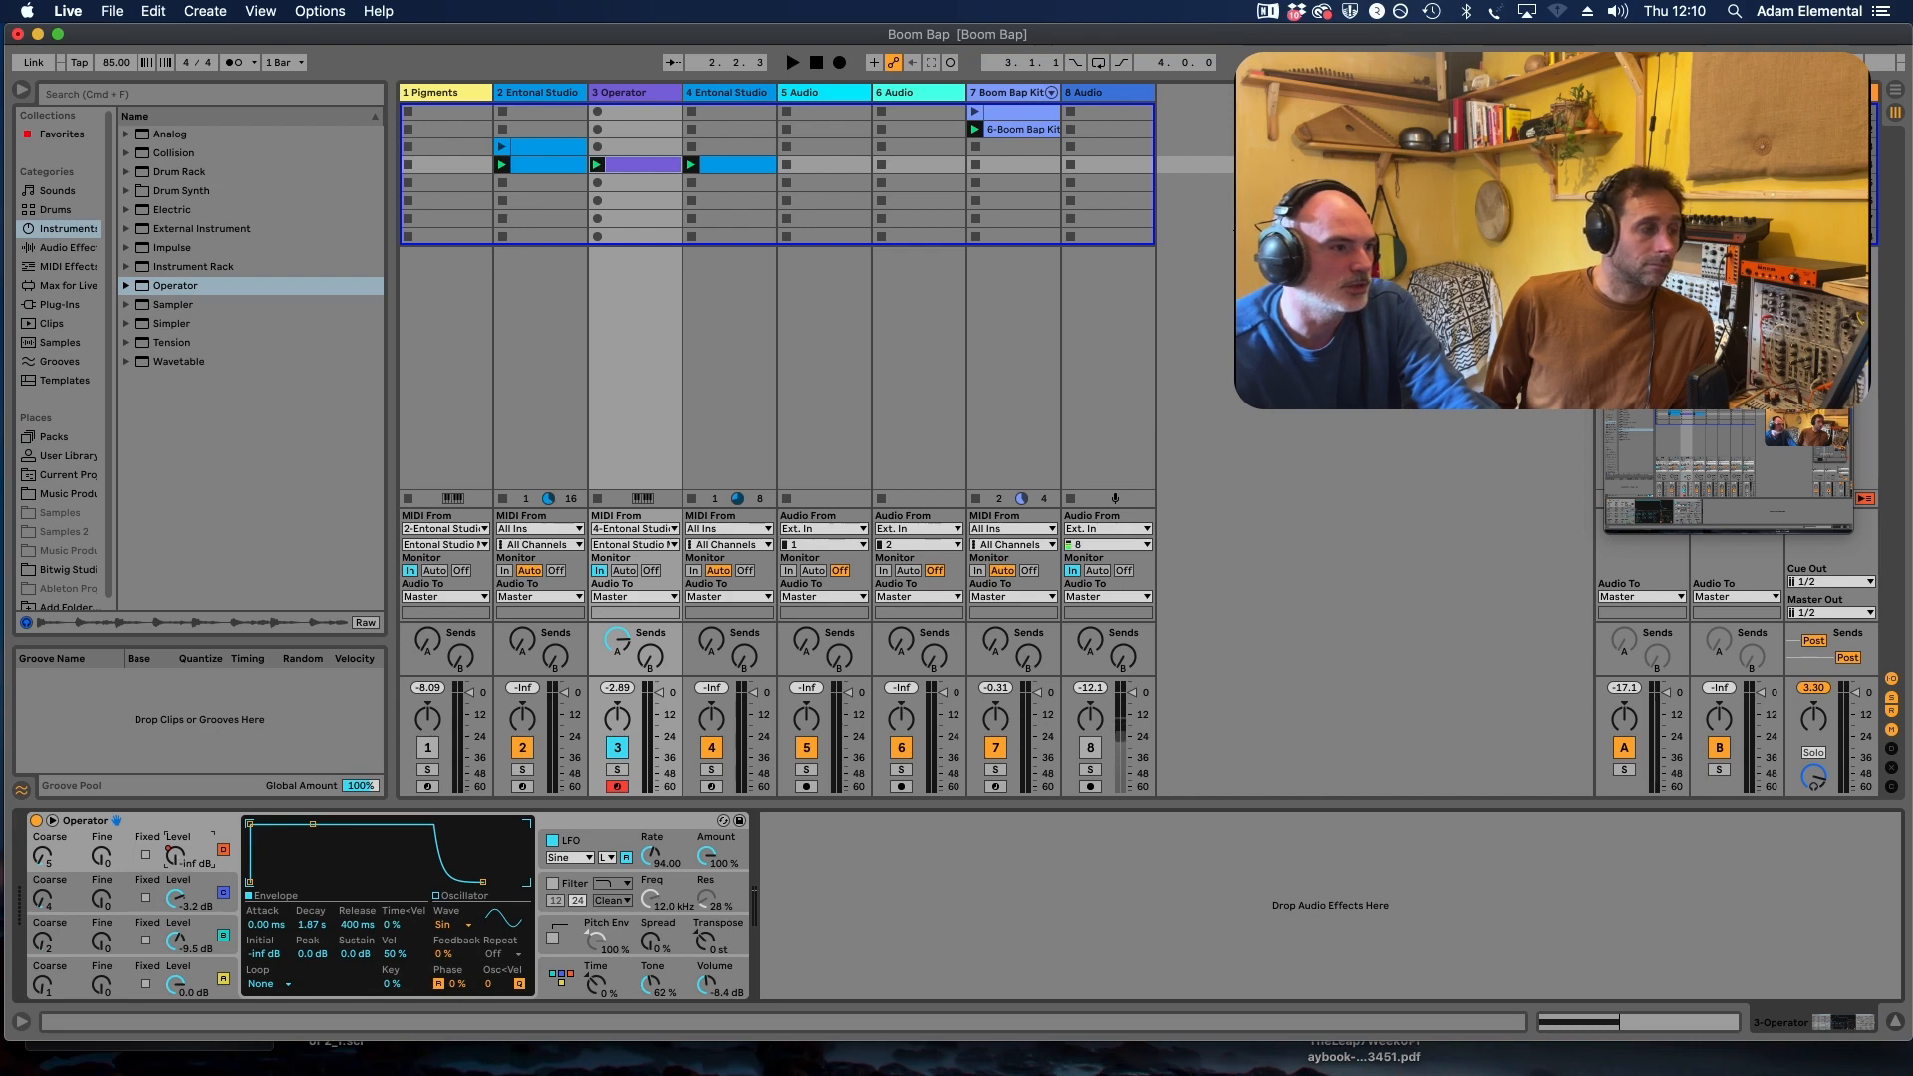
pyautogui.rightClick(177, 861)
pyautogui.click(215, 899)
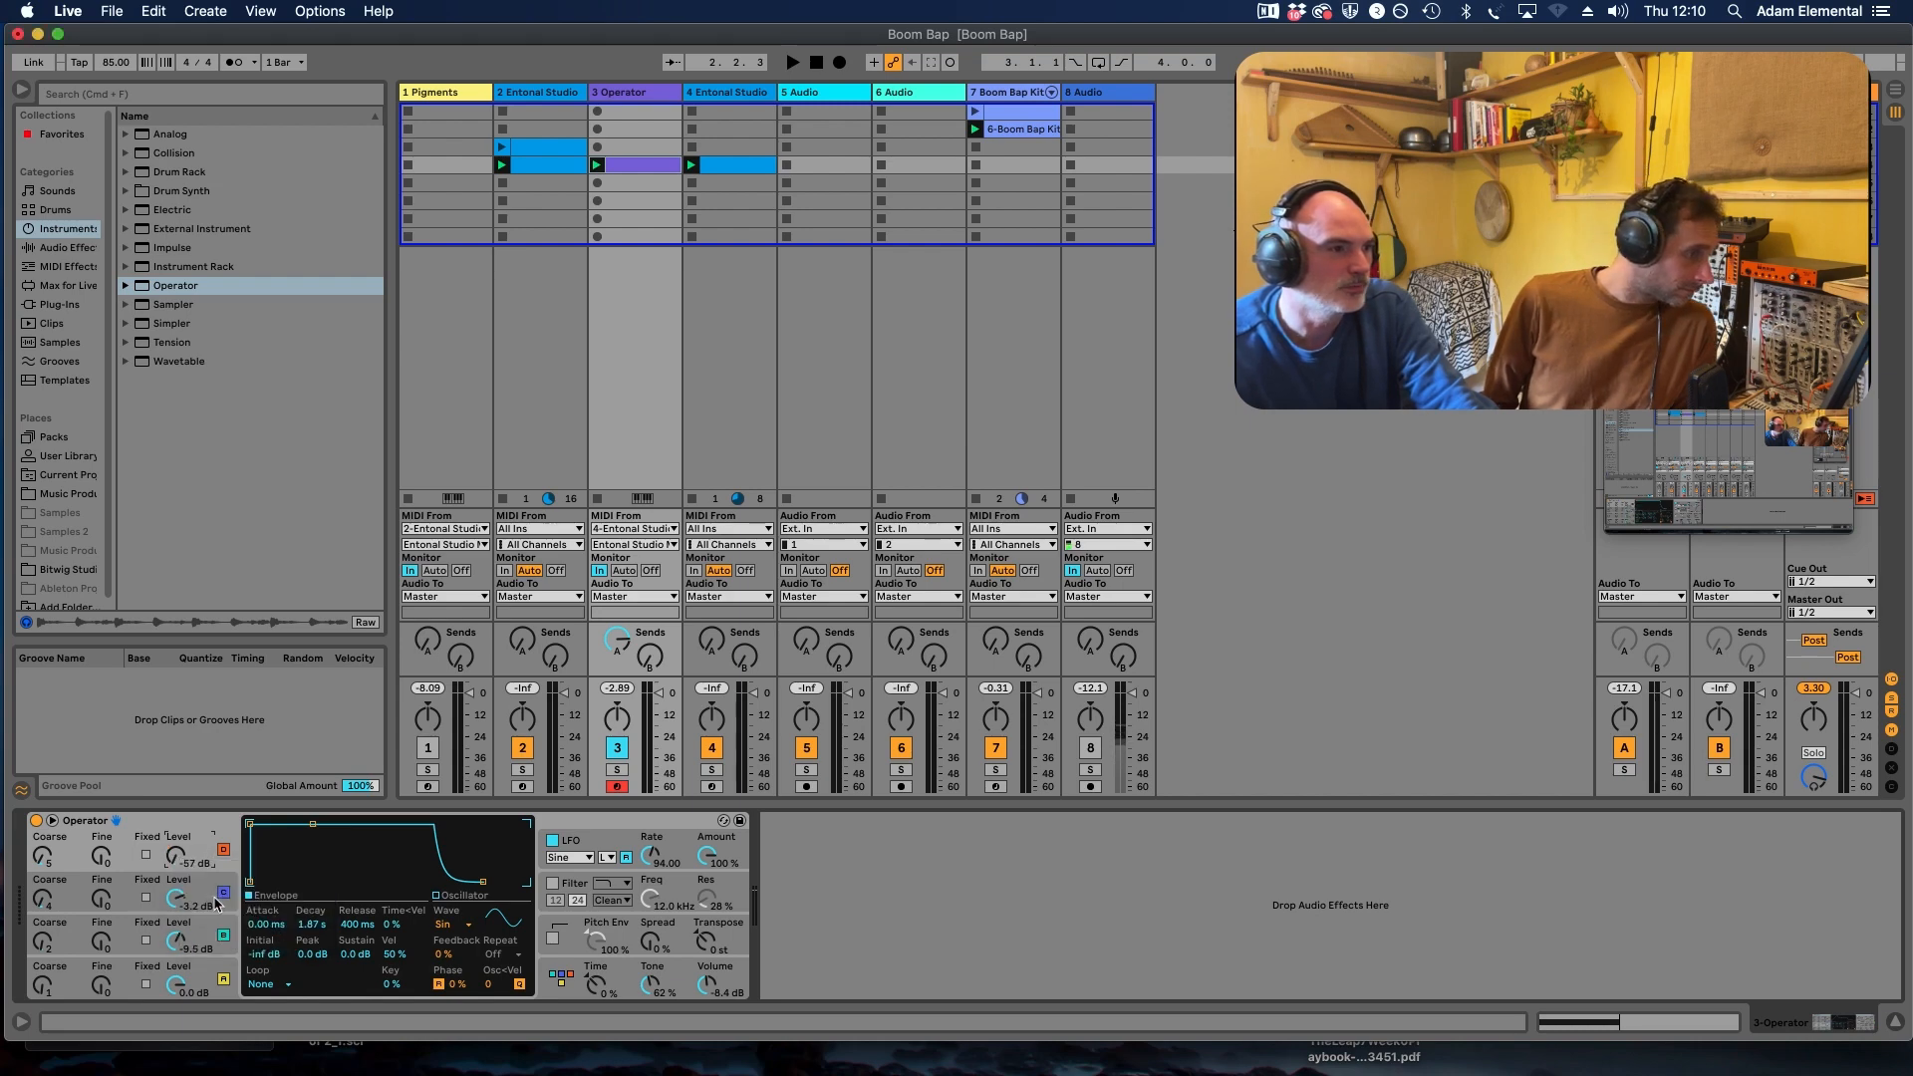
pyautogui.moveTo(174, 859)
pyautogui.mouseDown()
pyautogui.moveTo(175, 797)
pyautogui.moveTo(177, 864)
pyautogui.mouseUp()
pyautogui.press('space')
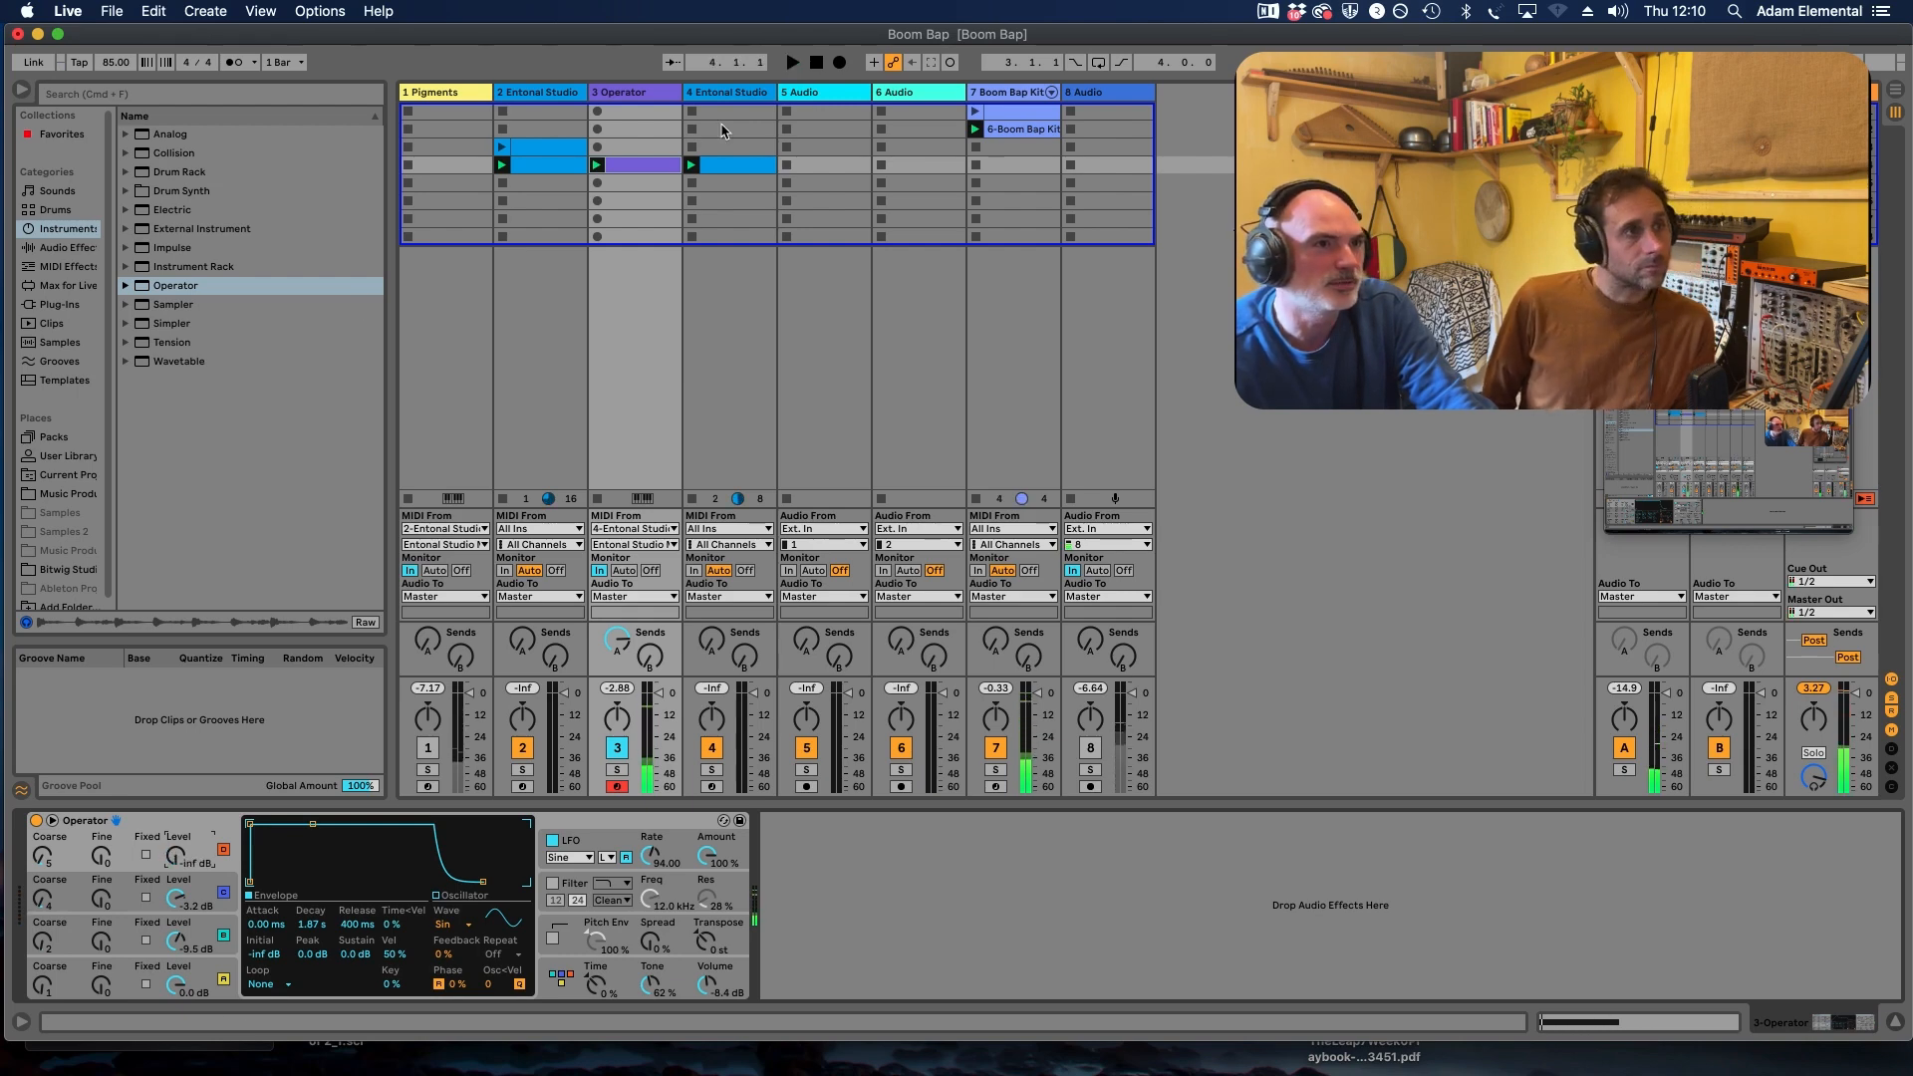
# Step: Record oscillator D's level movements as automation into the Operator track's clip, sweeping up to about -17 dB and back down
pyautogui.click(949, 63)
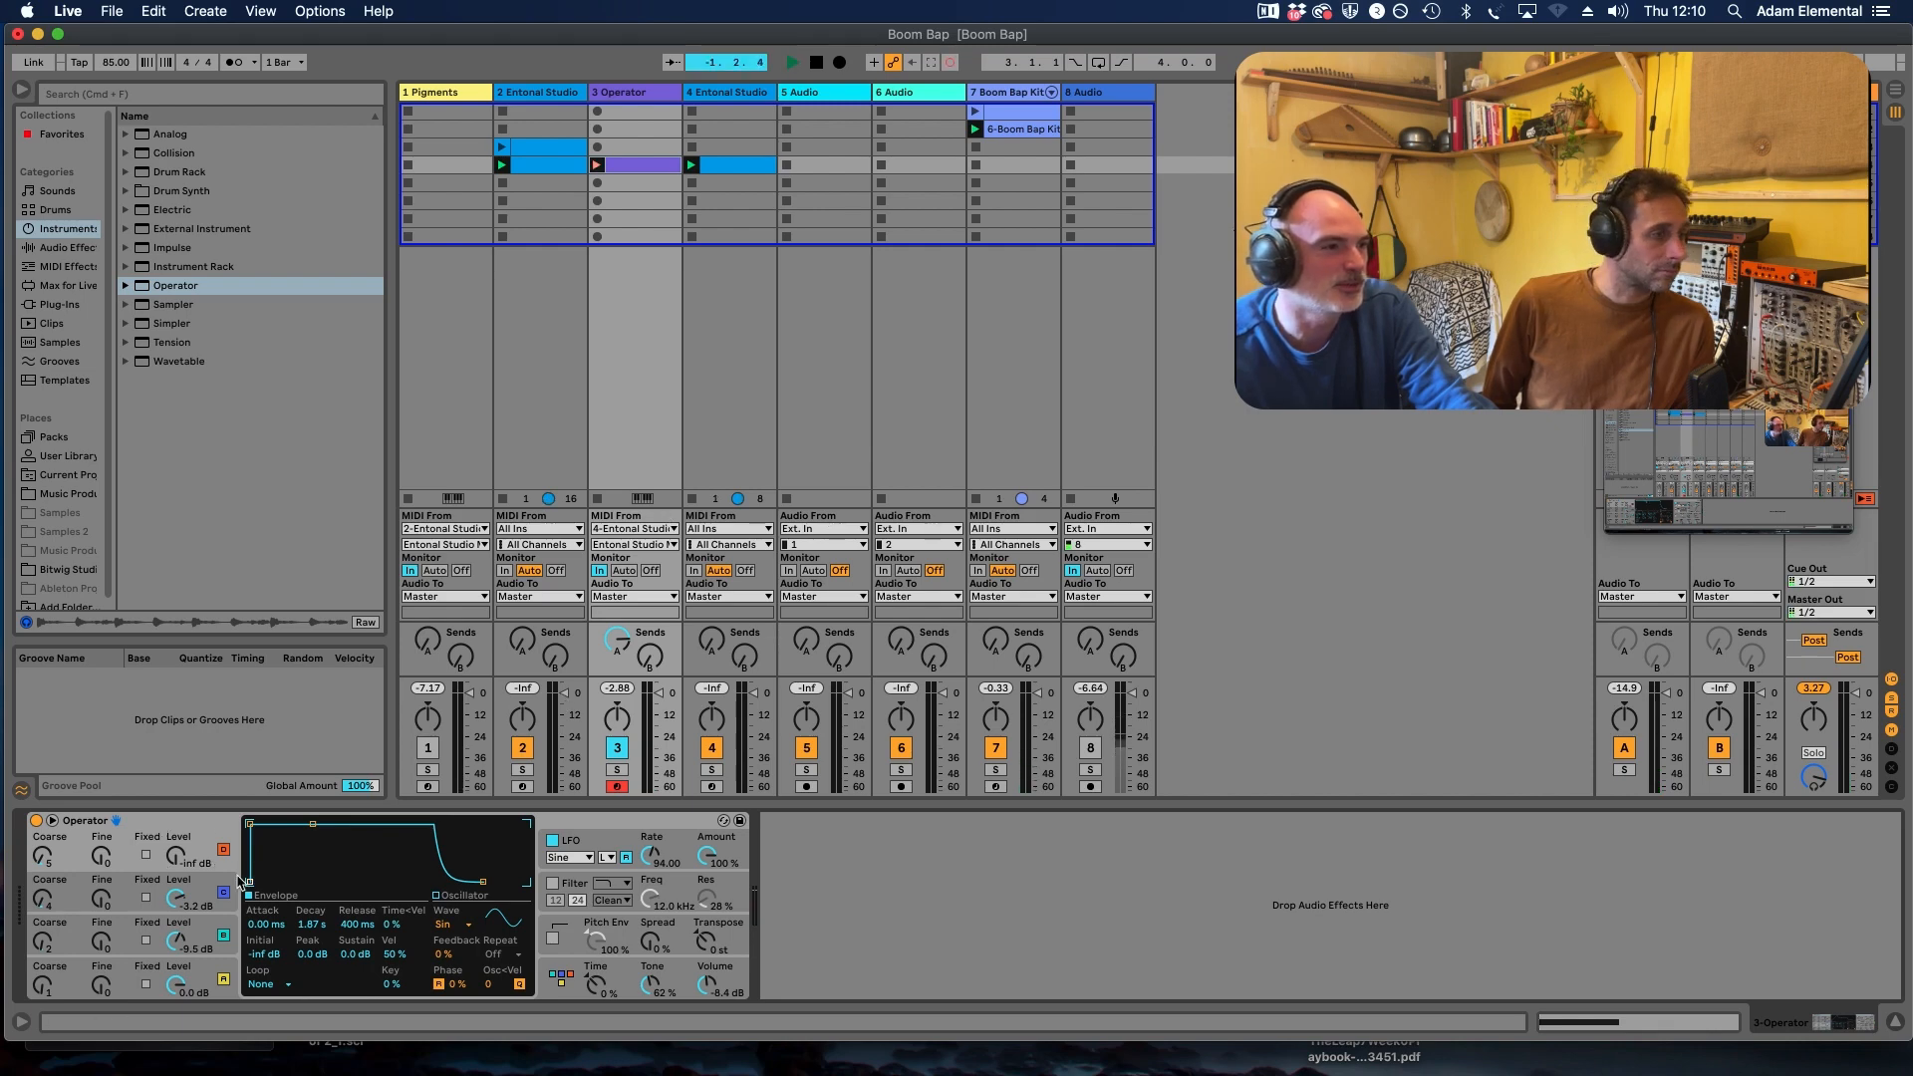
pyautogui.moveTo(175, 863); pyautogui.dragTo(174, 869)
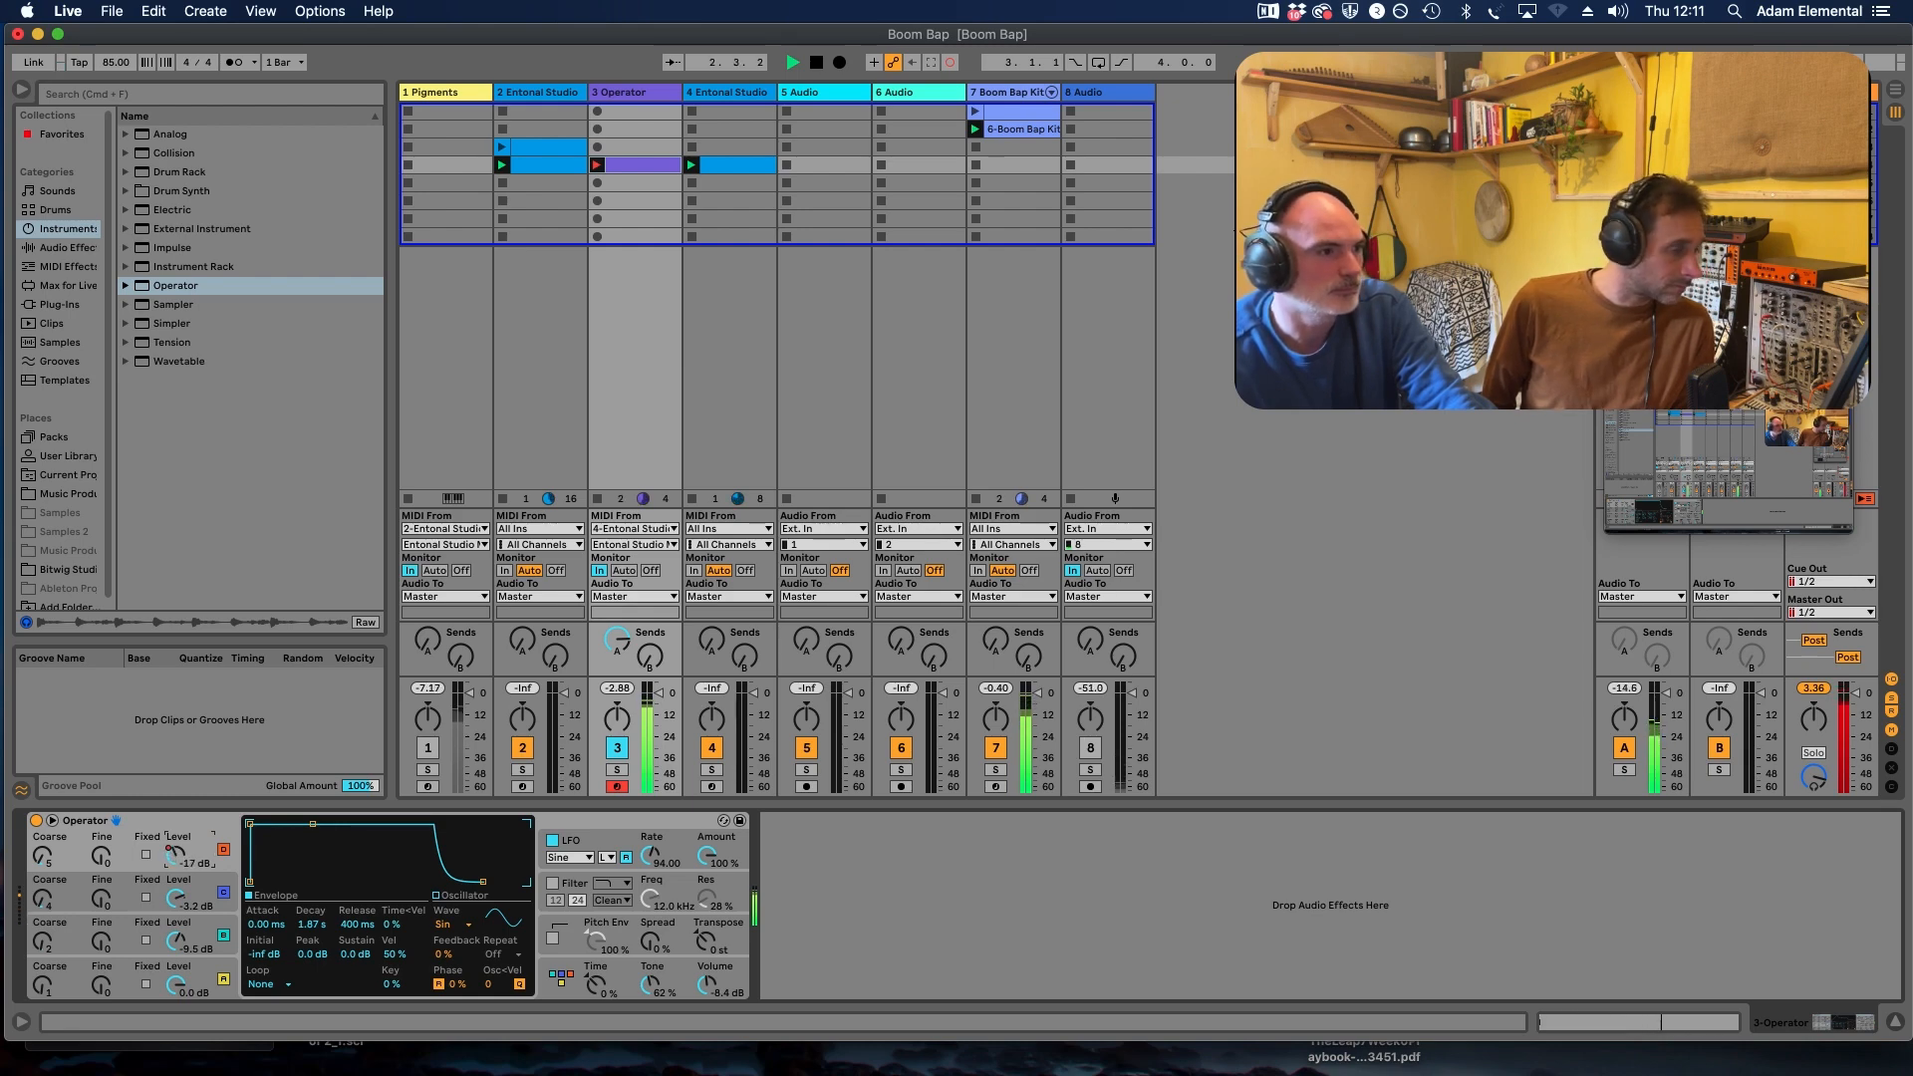
pyautogui.moveTo(175, 857); pyautogui.dragTo(175, 858)
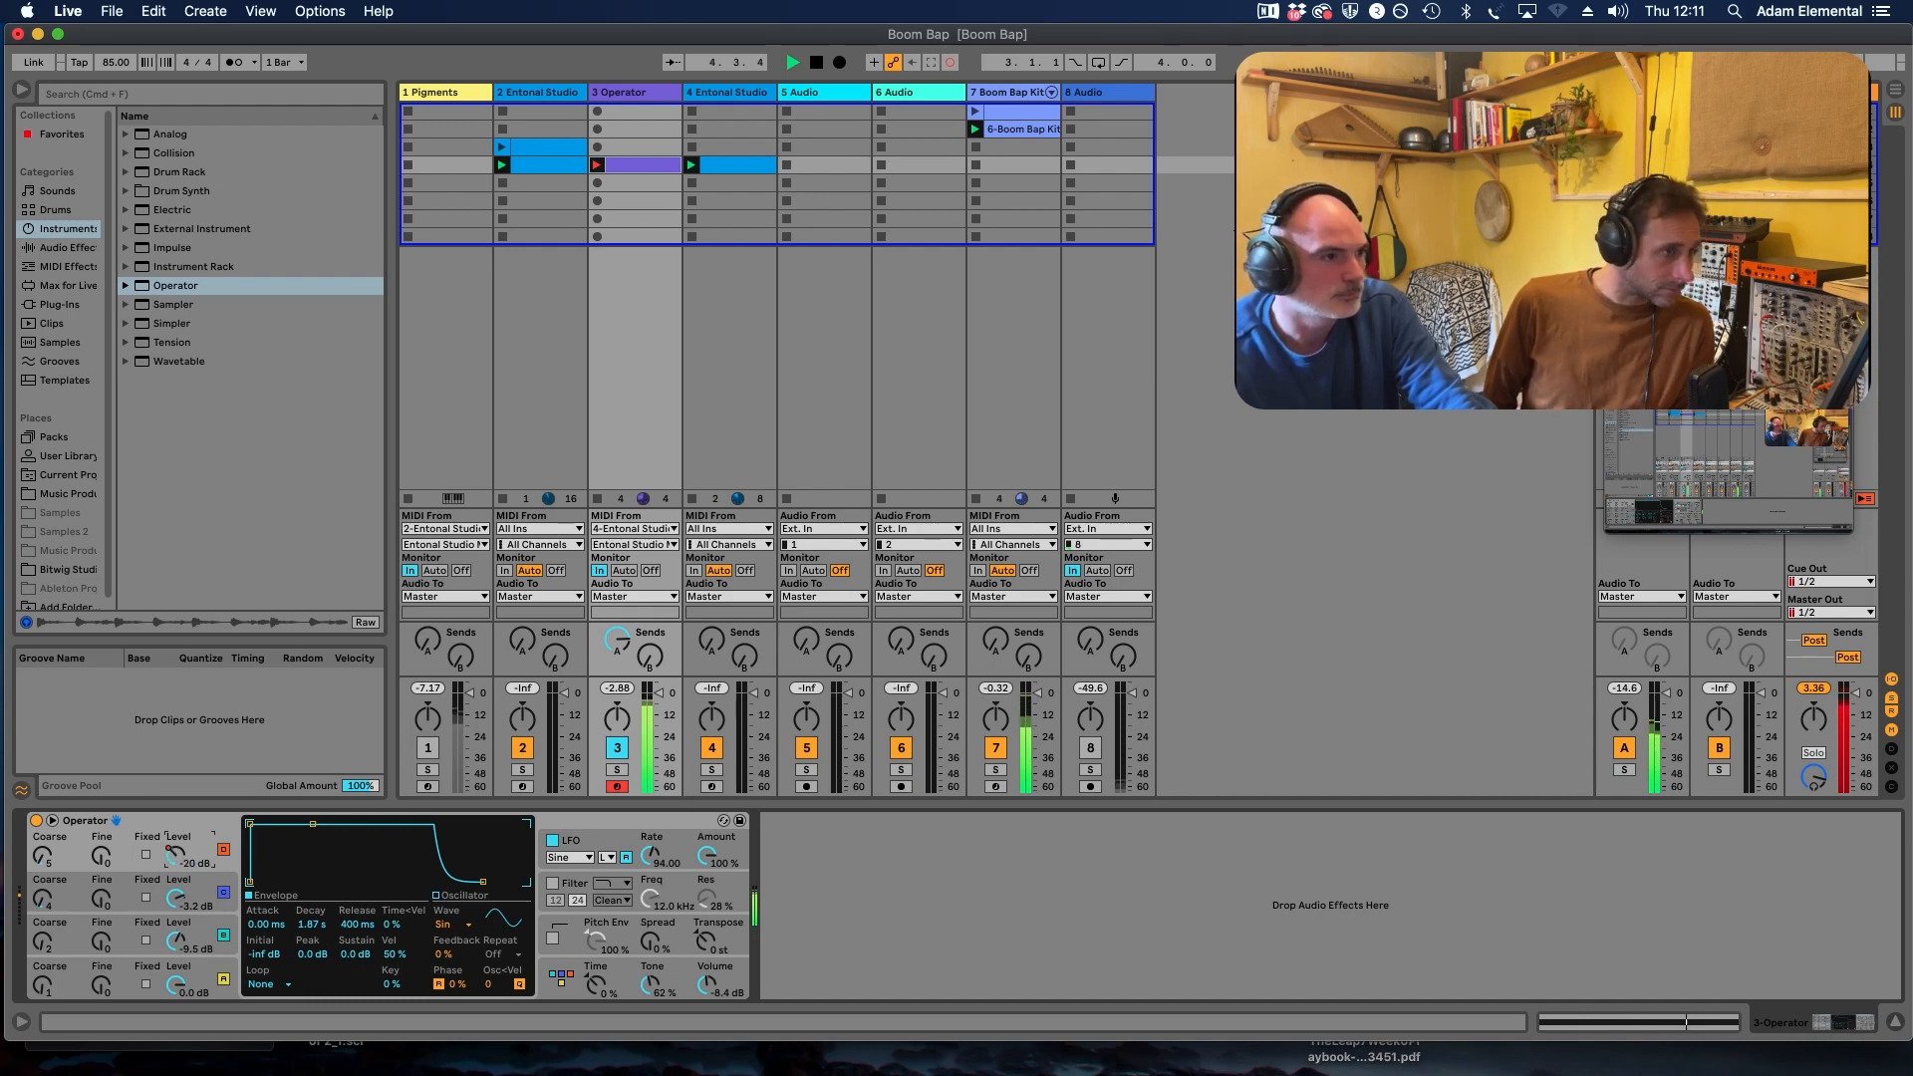
pyautogui.moveTo(174, 856); pyautogui.dragTo(174, 873)
pyautogui.press('space')
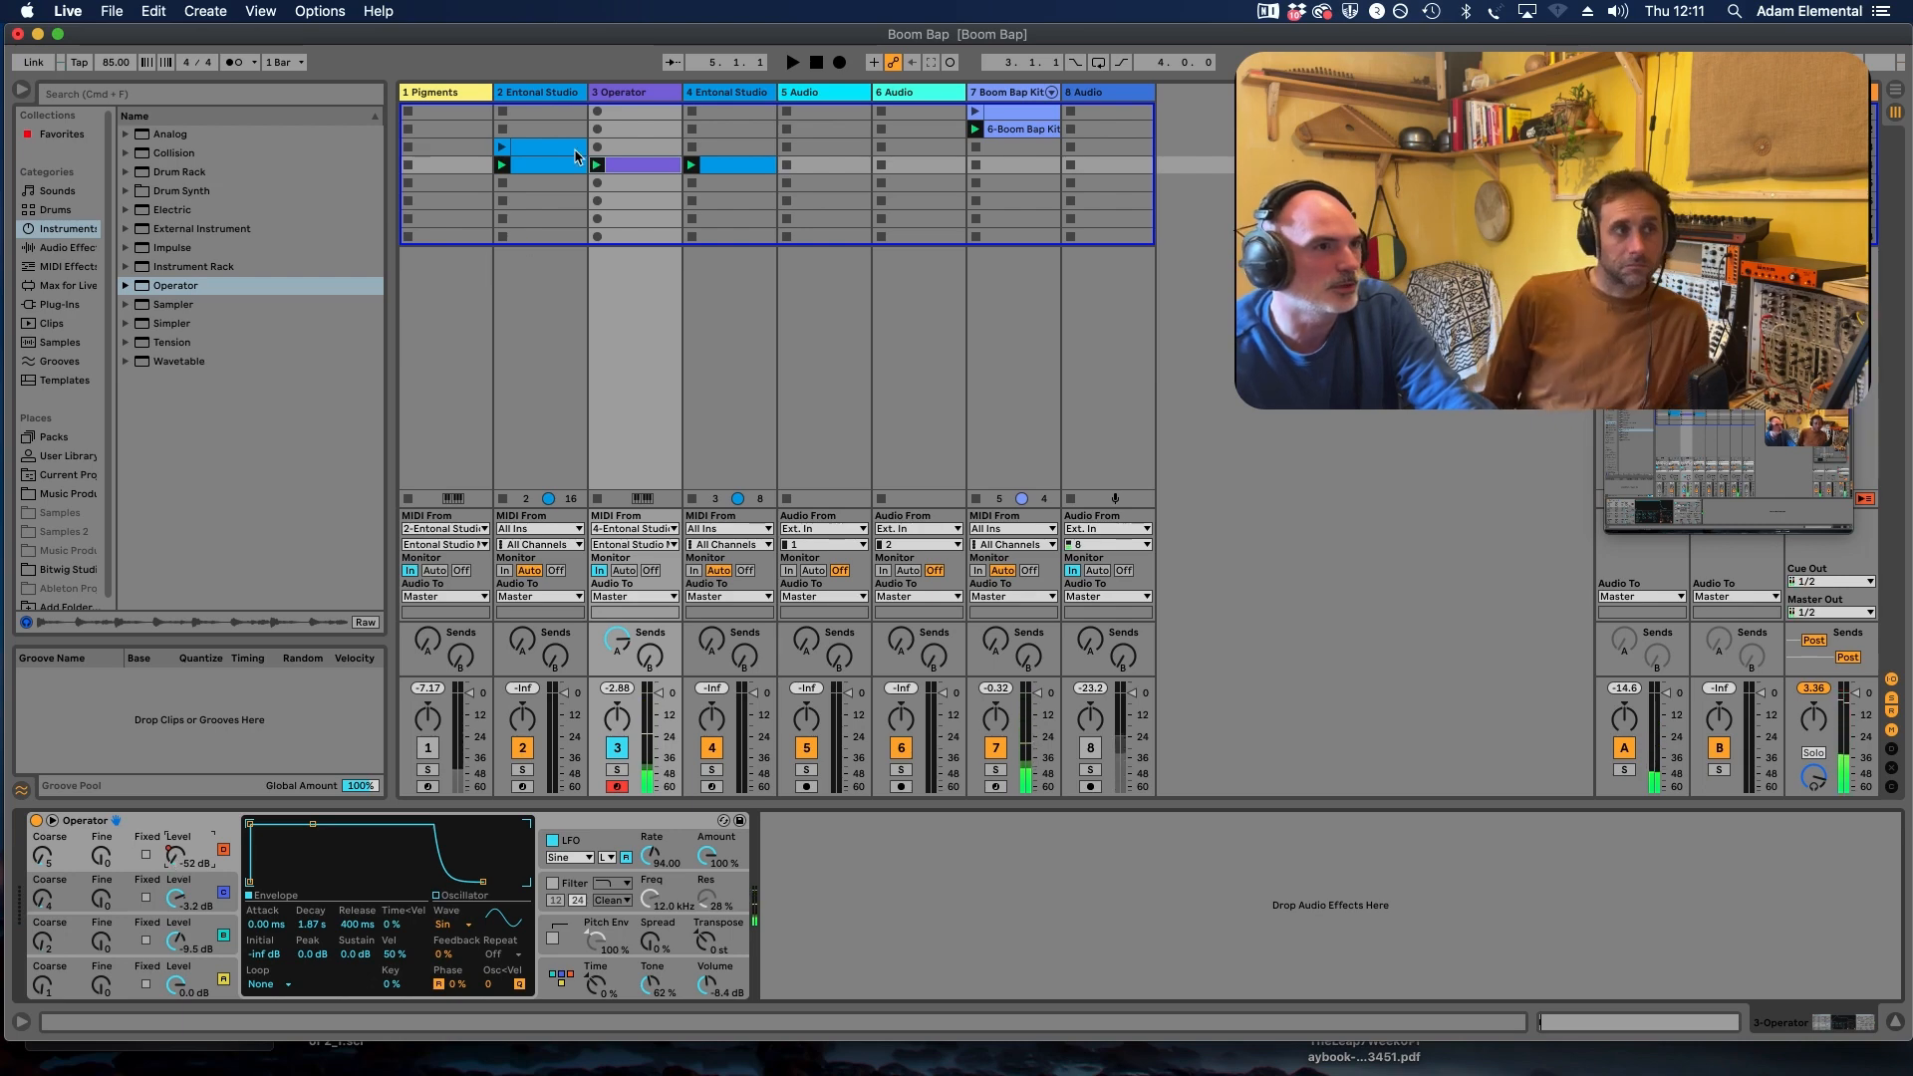
# Step: Play back the recorded level automation and set oscillator D's coarse tuning to 2
pyautogui.press('space')
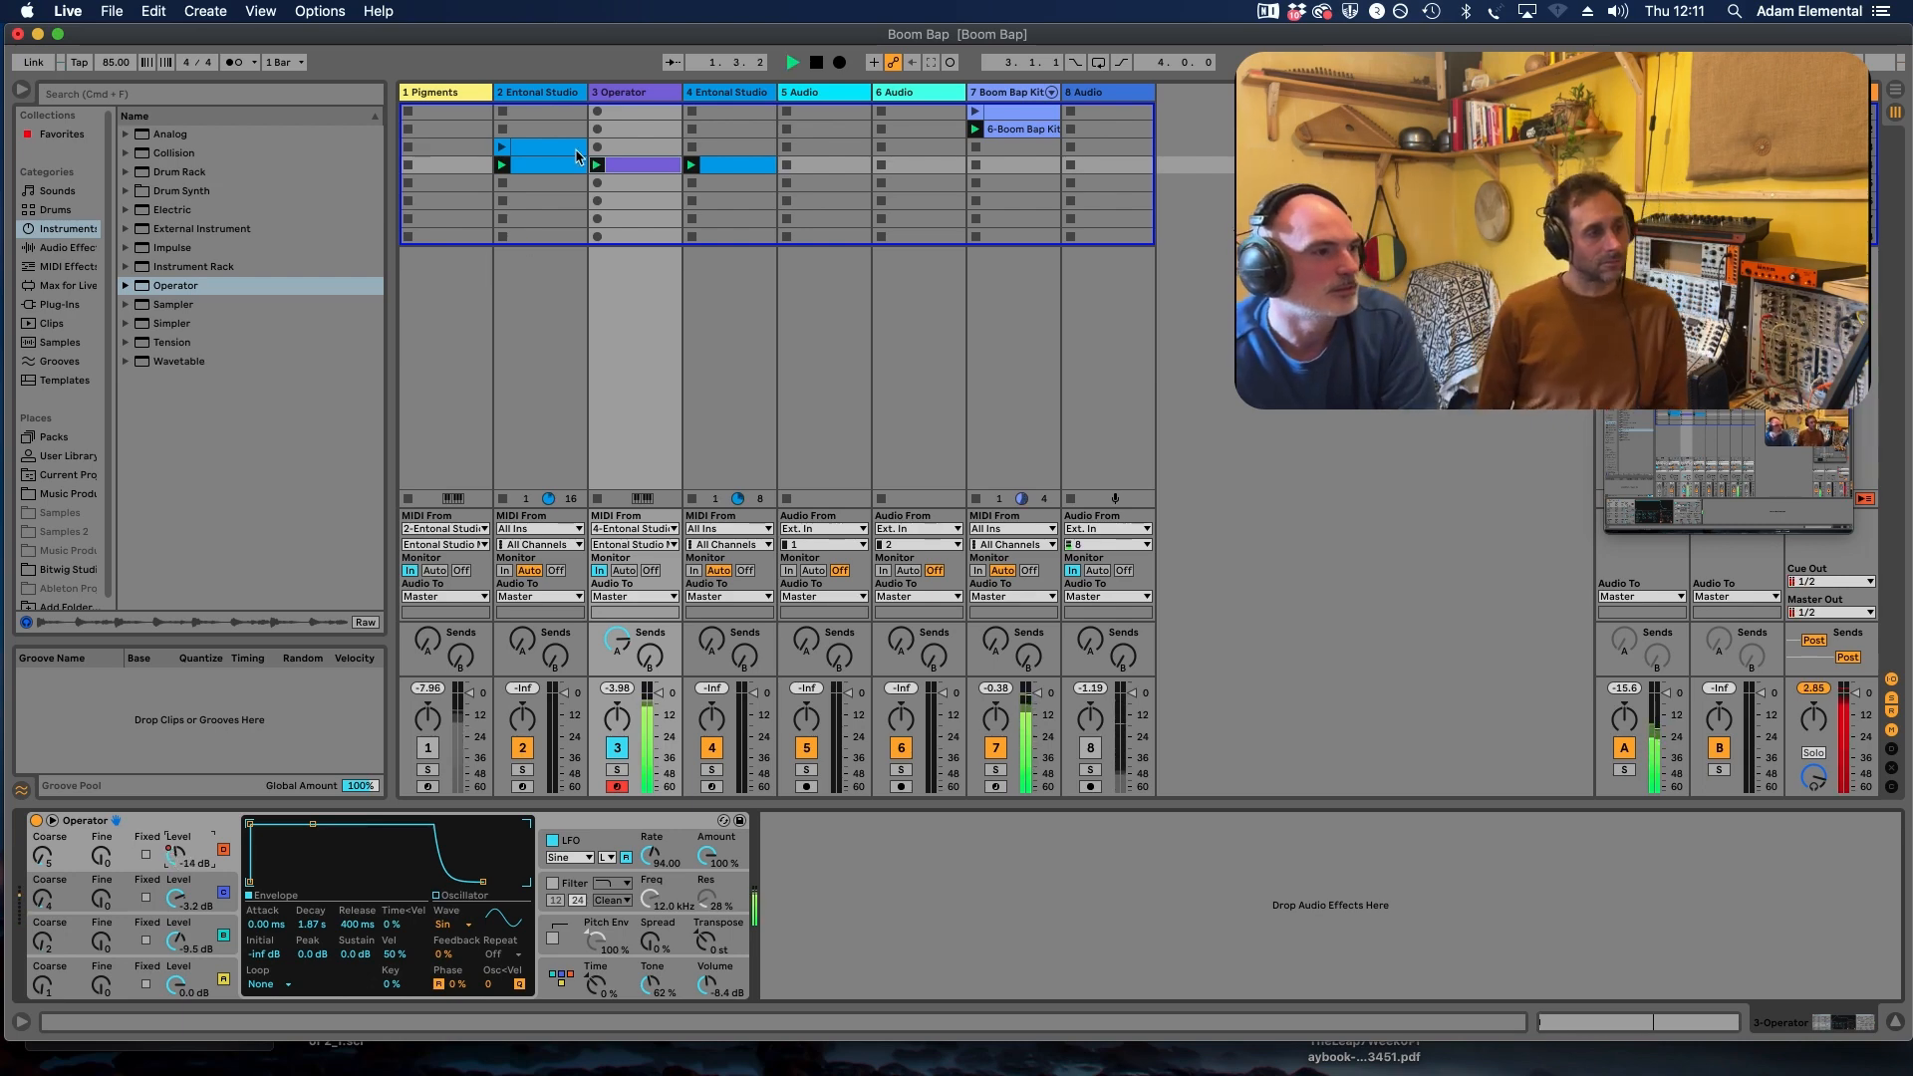
pyautogui.click(42, 856)
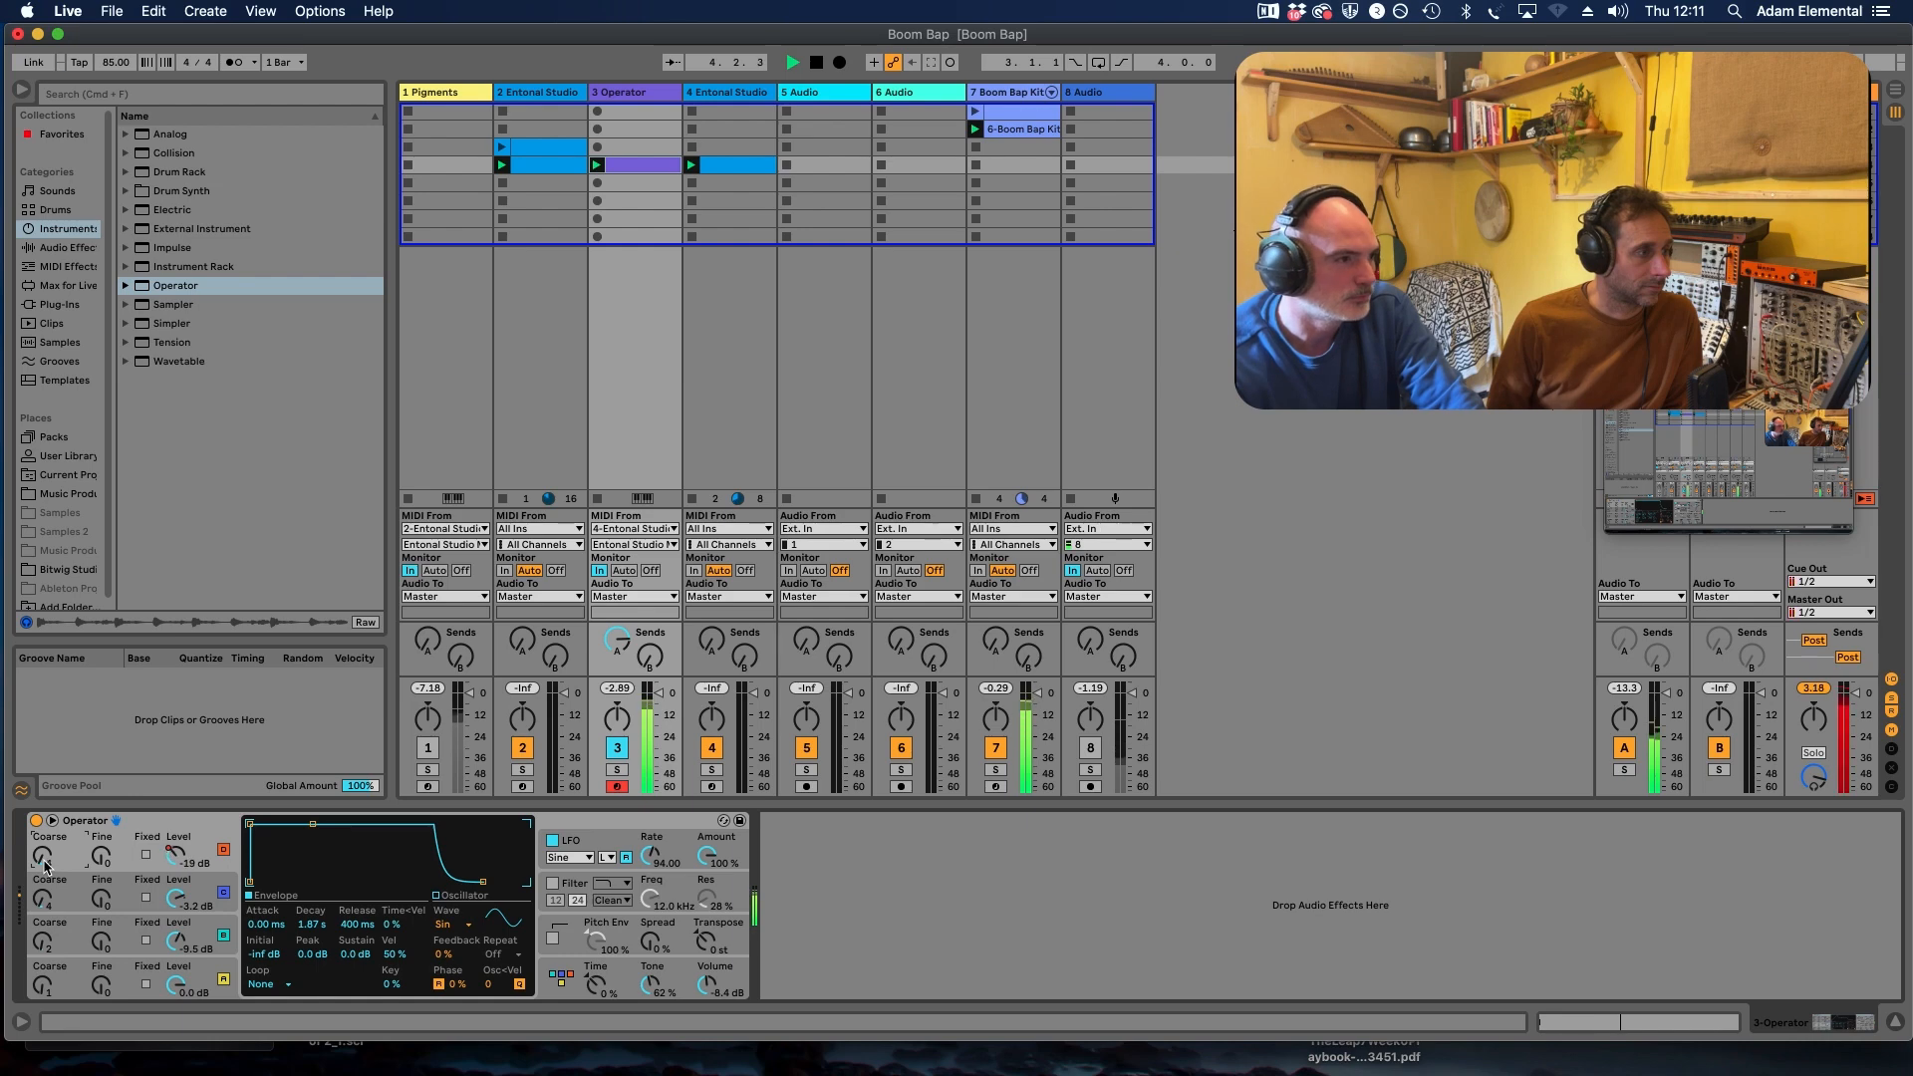
pyautogui.moveTo(101, 858); pyautogui.dragTo(101, 842)
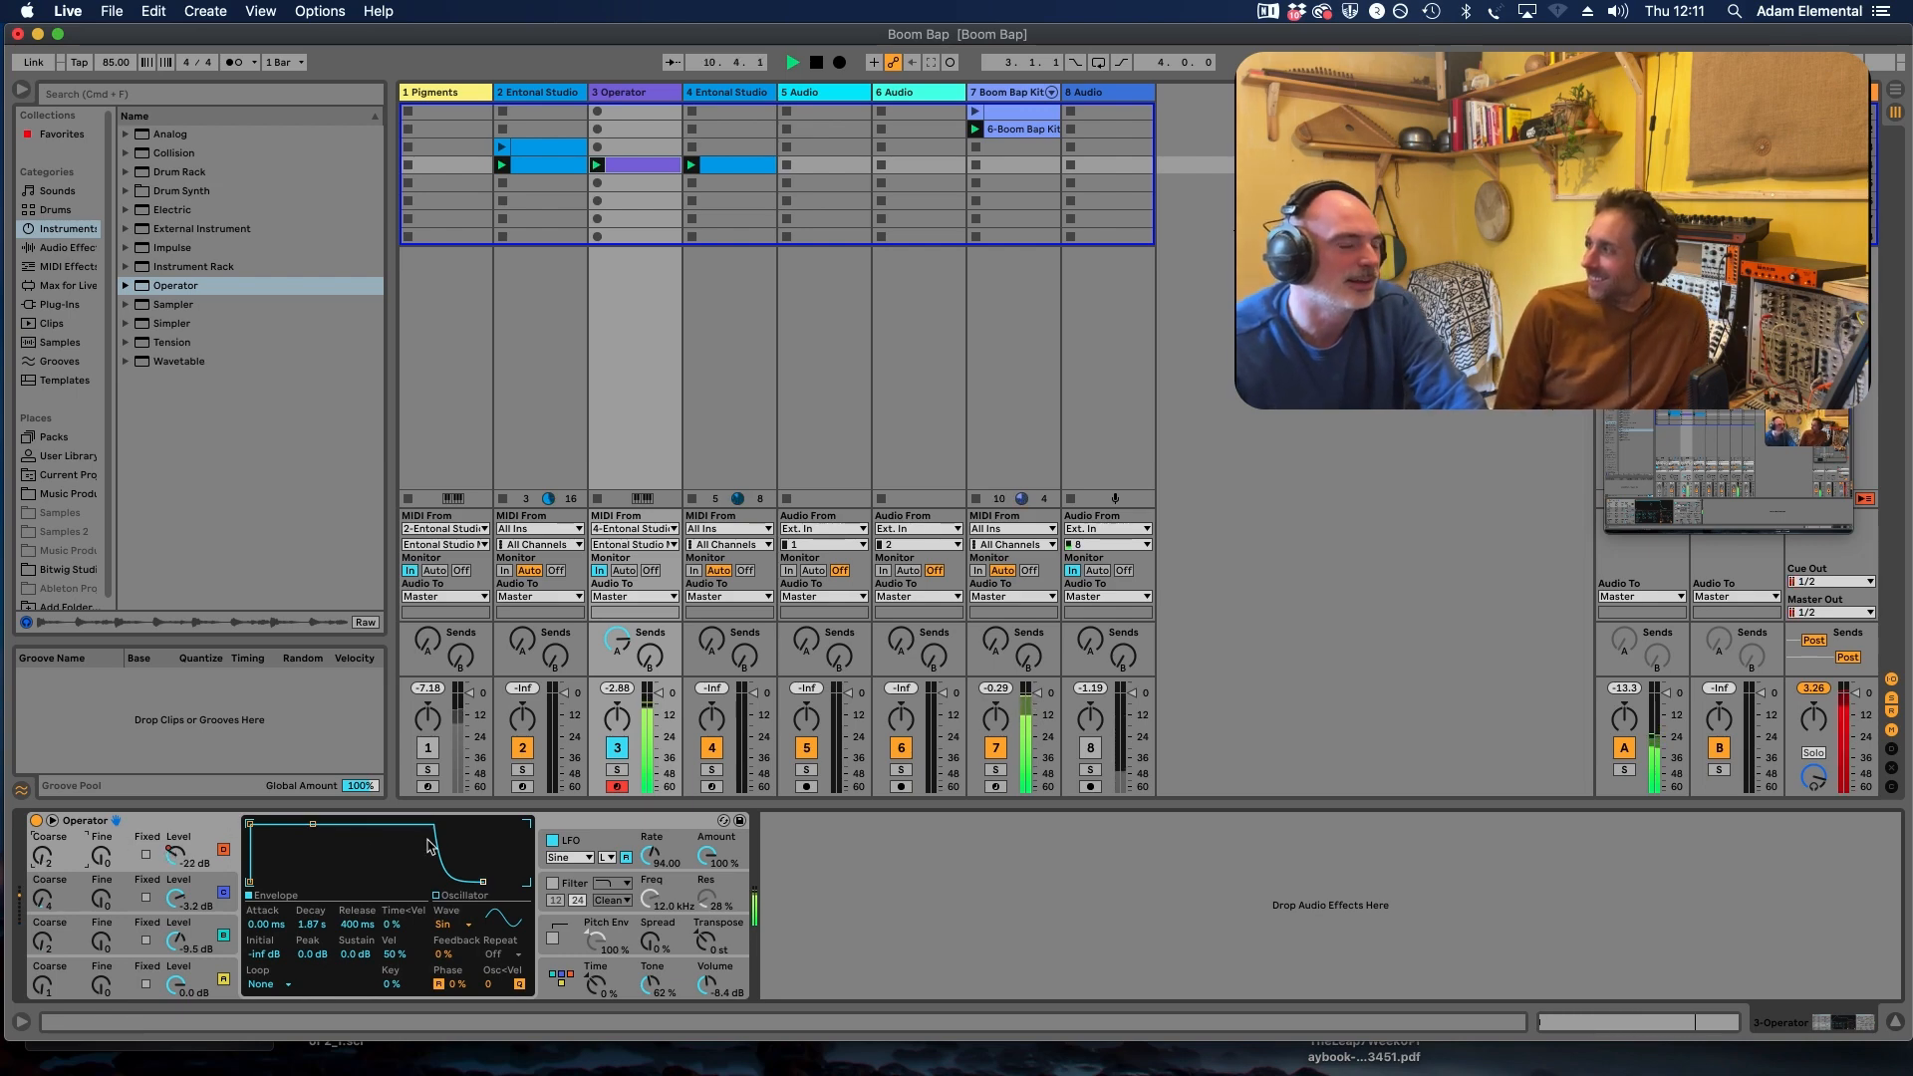
# Step: Enable Operator's filter with a Hard shaper at 5.81 dB drive
pyautogui.click(558, 890)
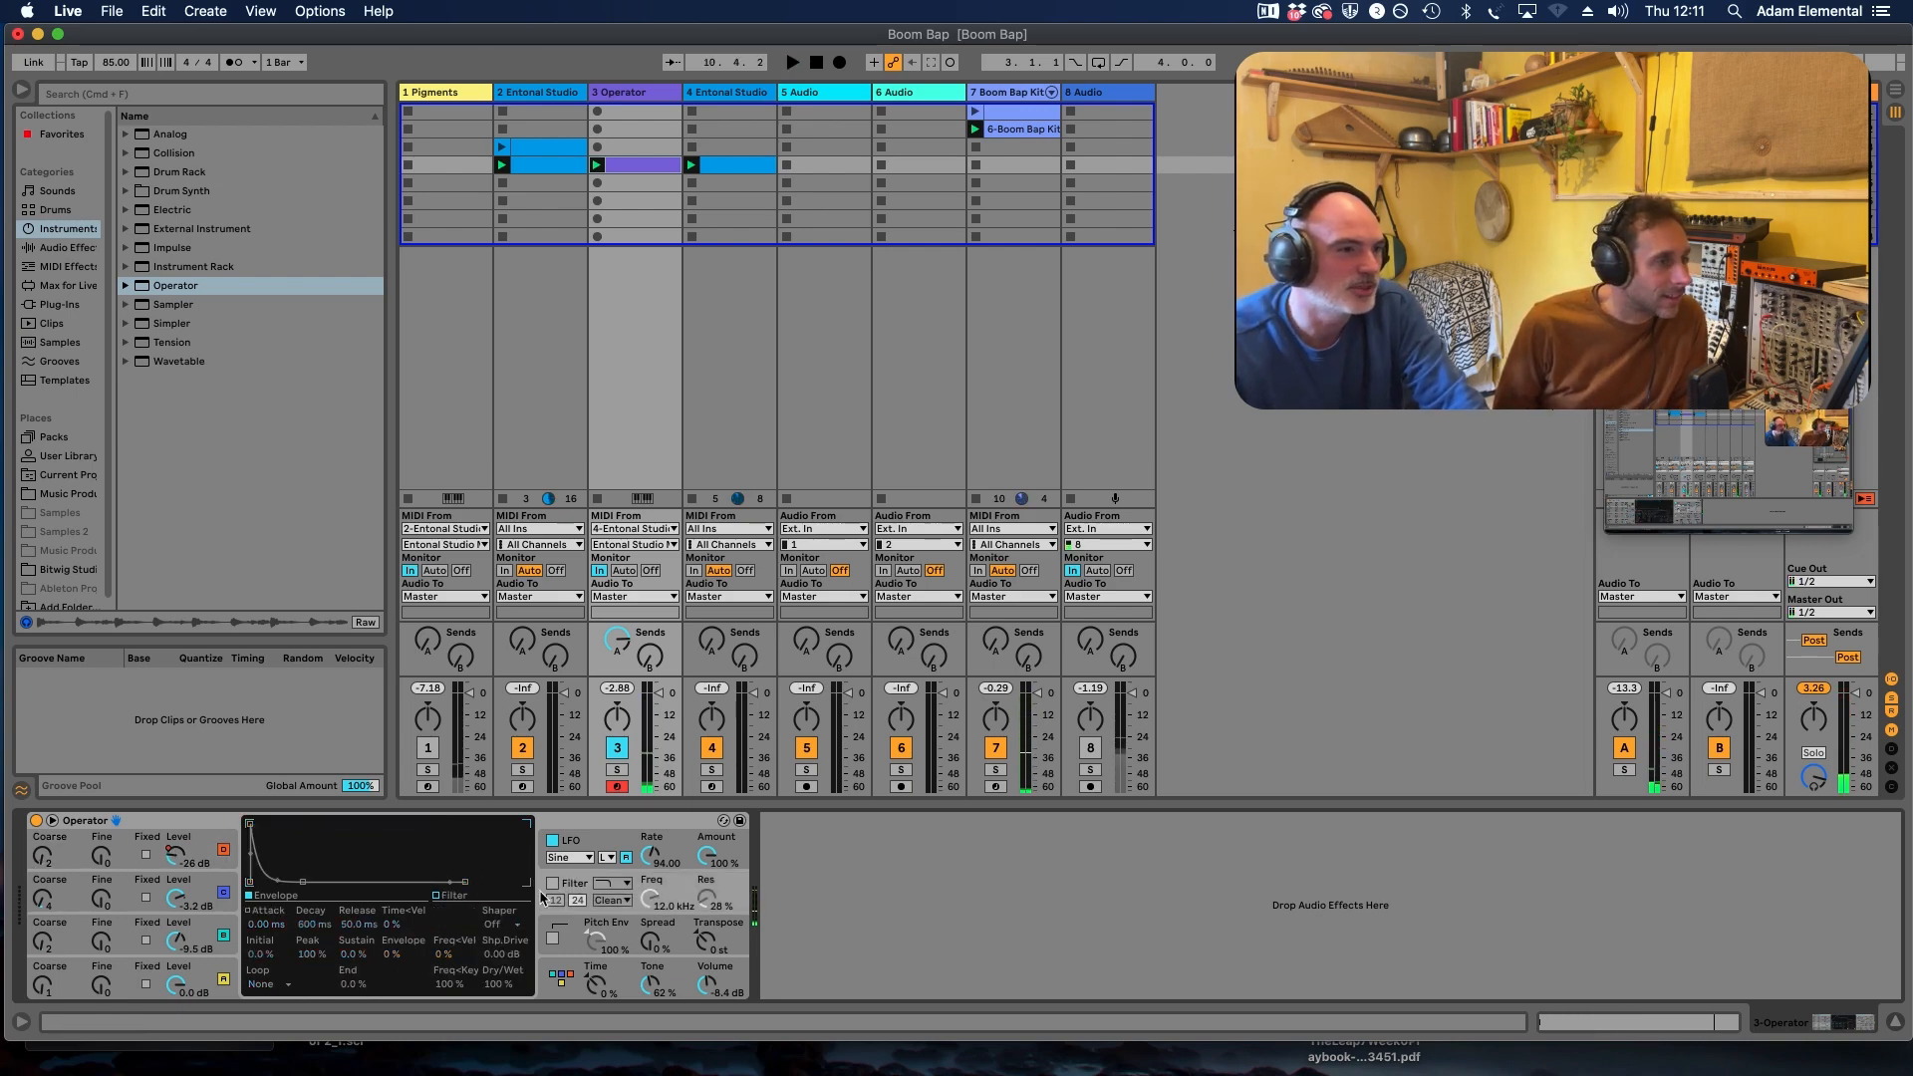
pyautogui.click(498, 925)
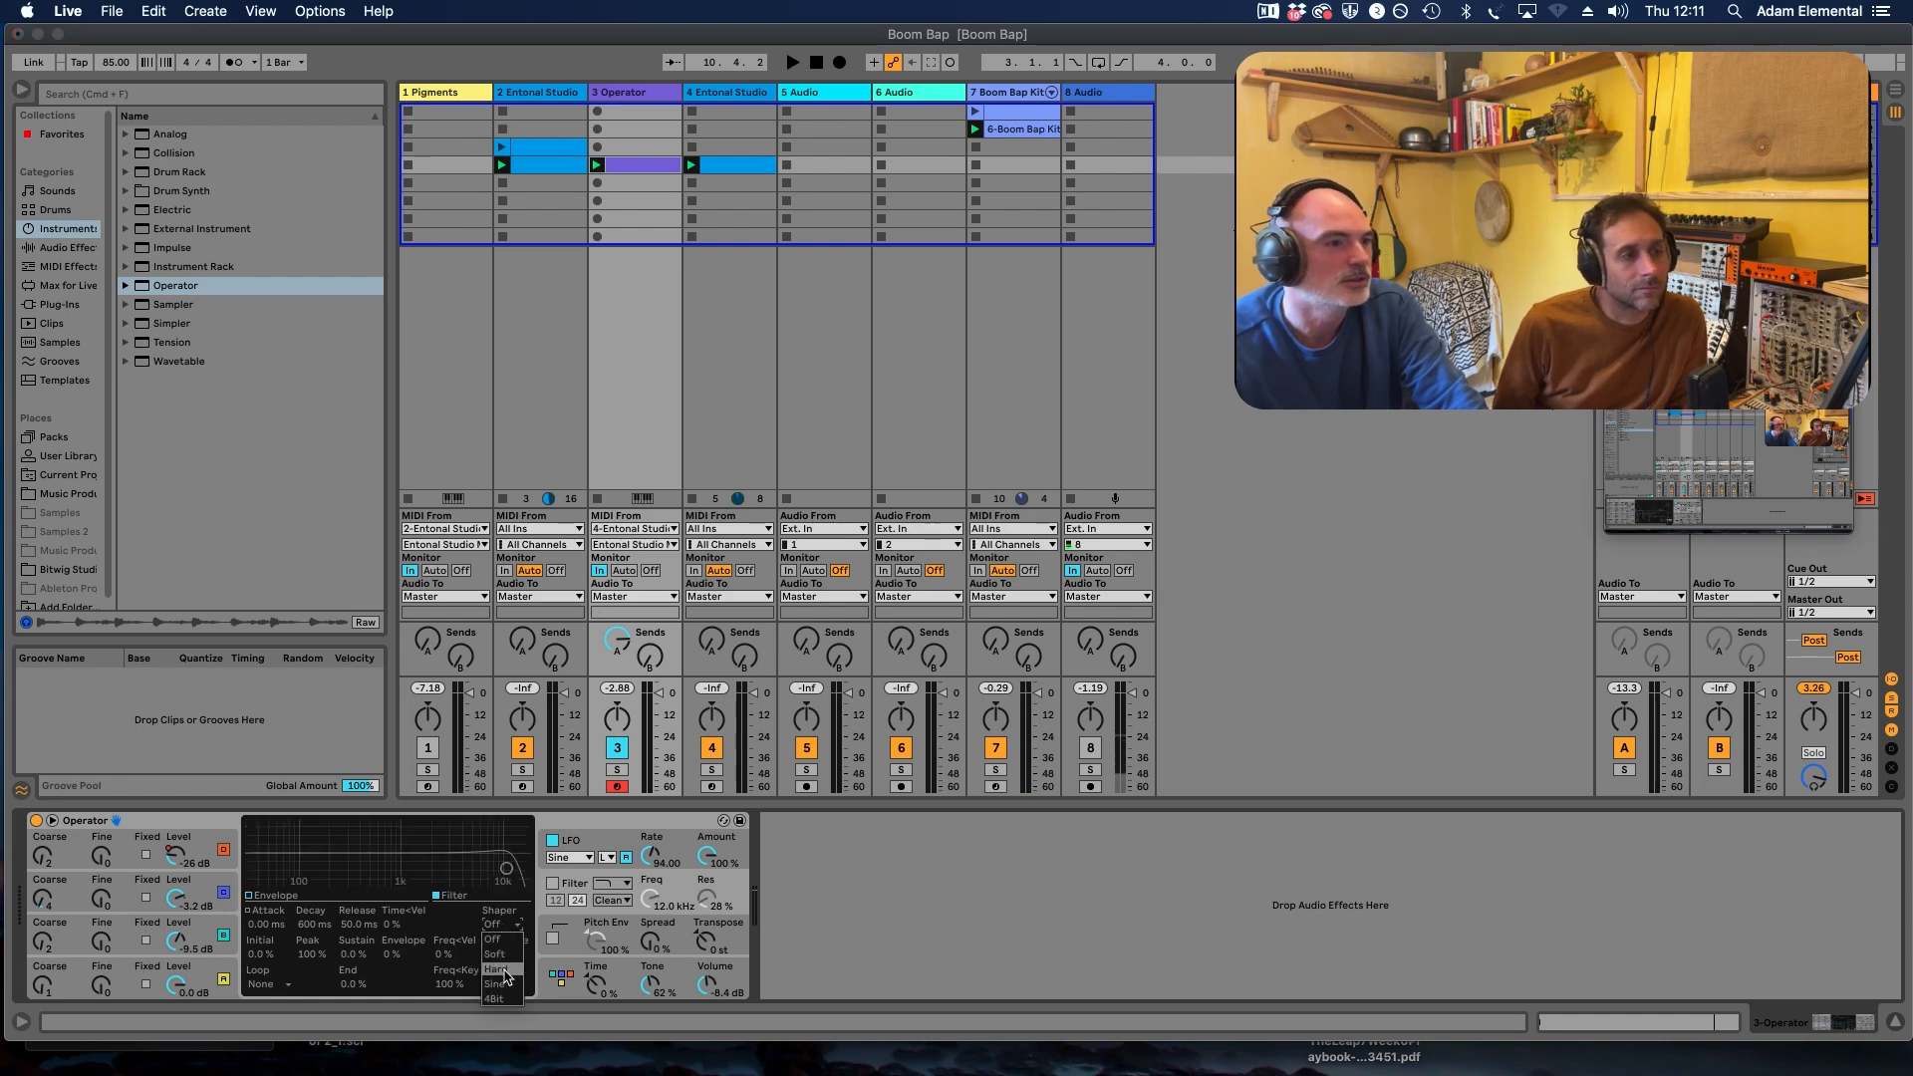
pyautogui.click(503, 969)
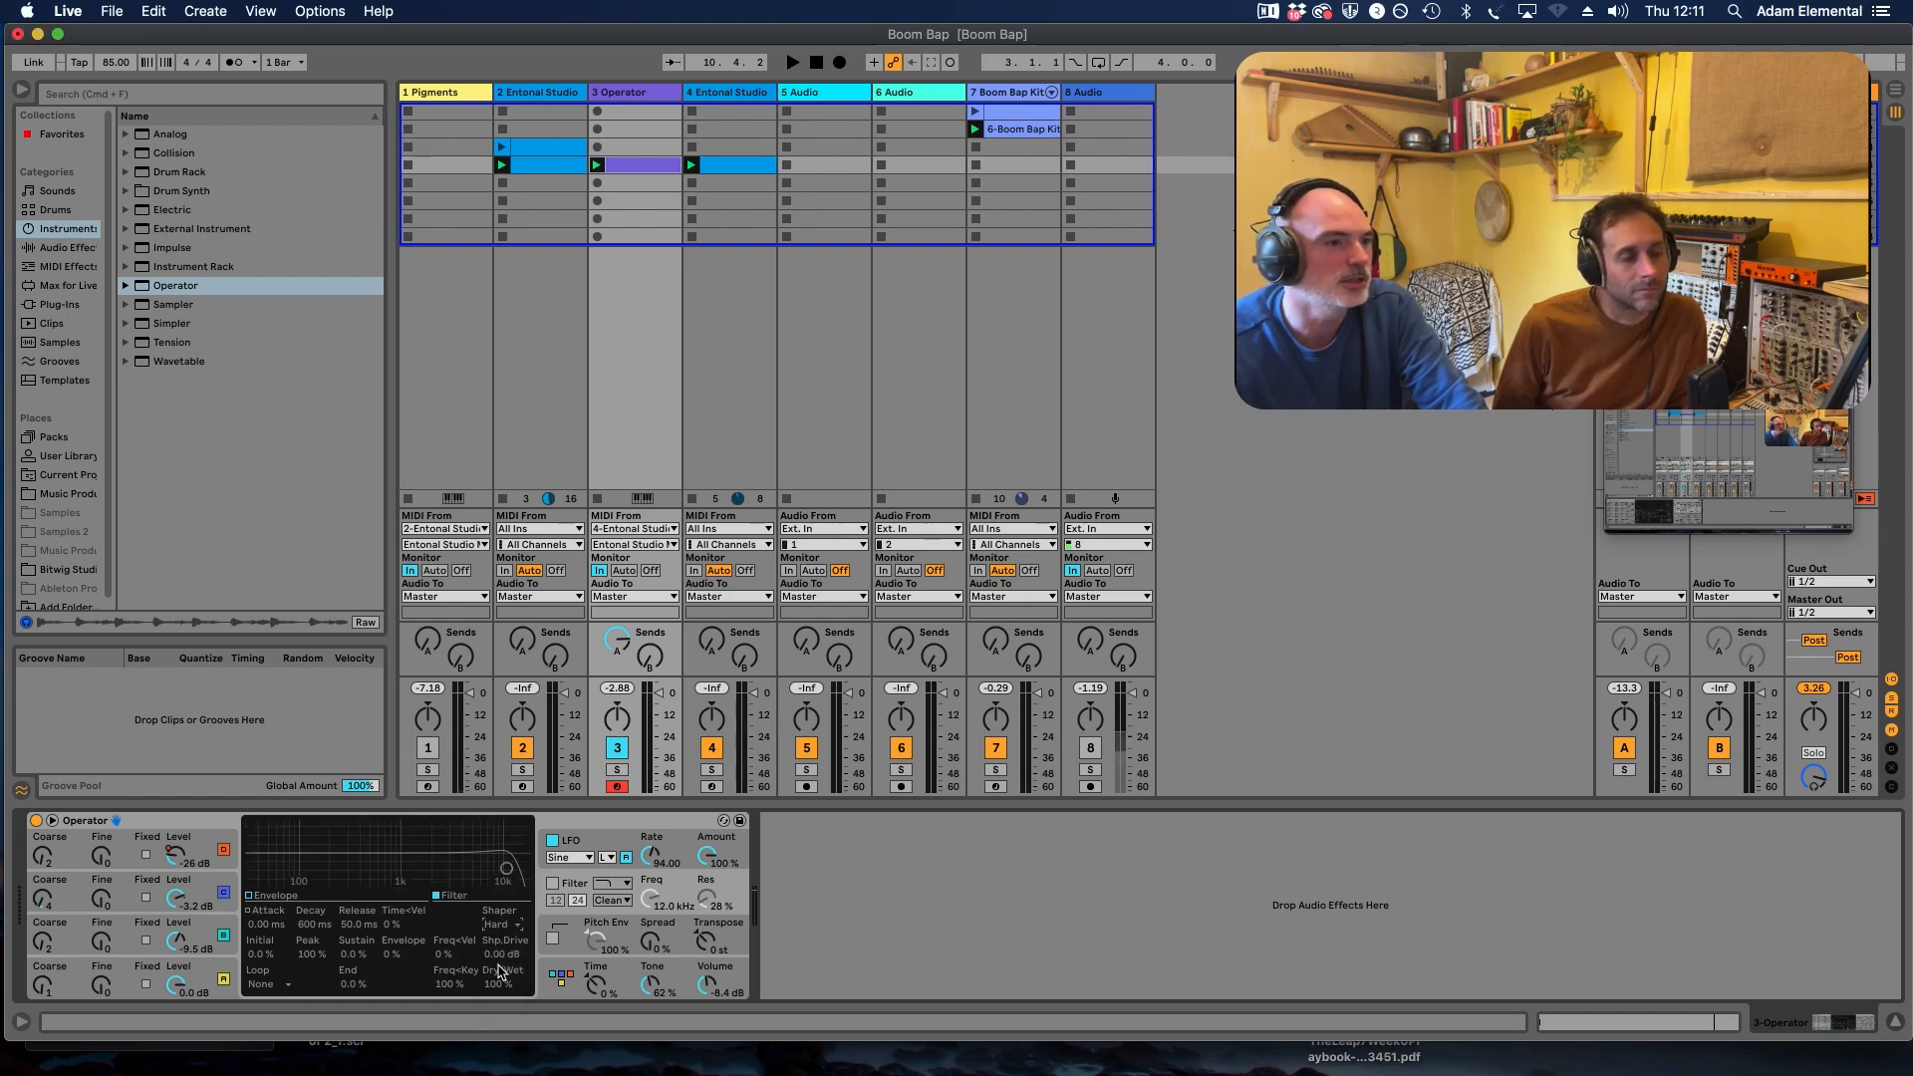
pyautogui.click(552, 884)
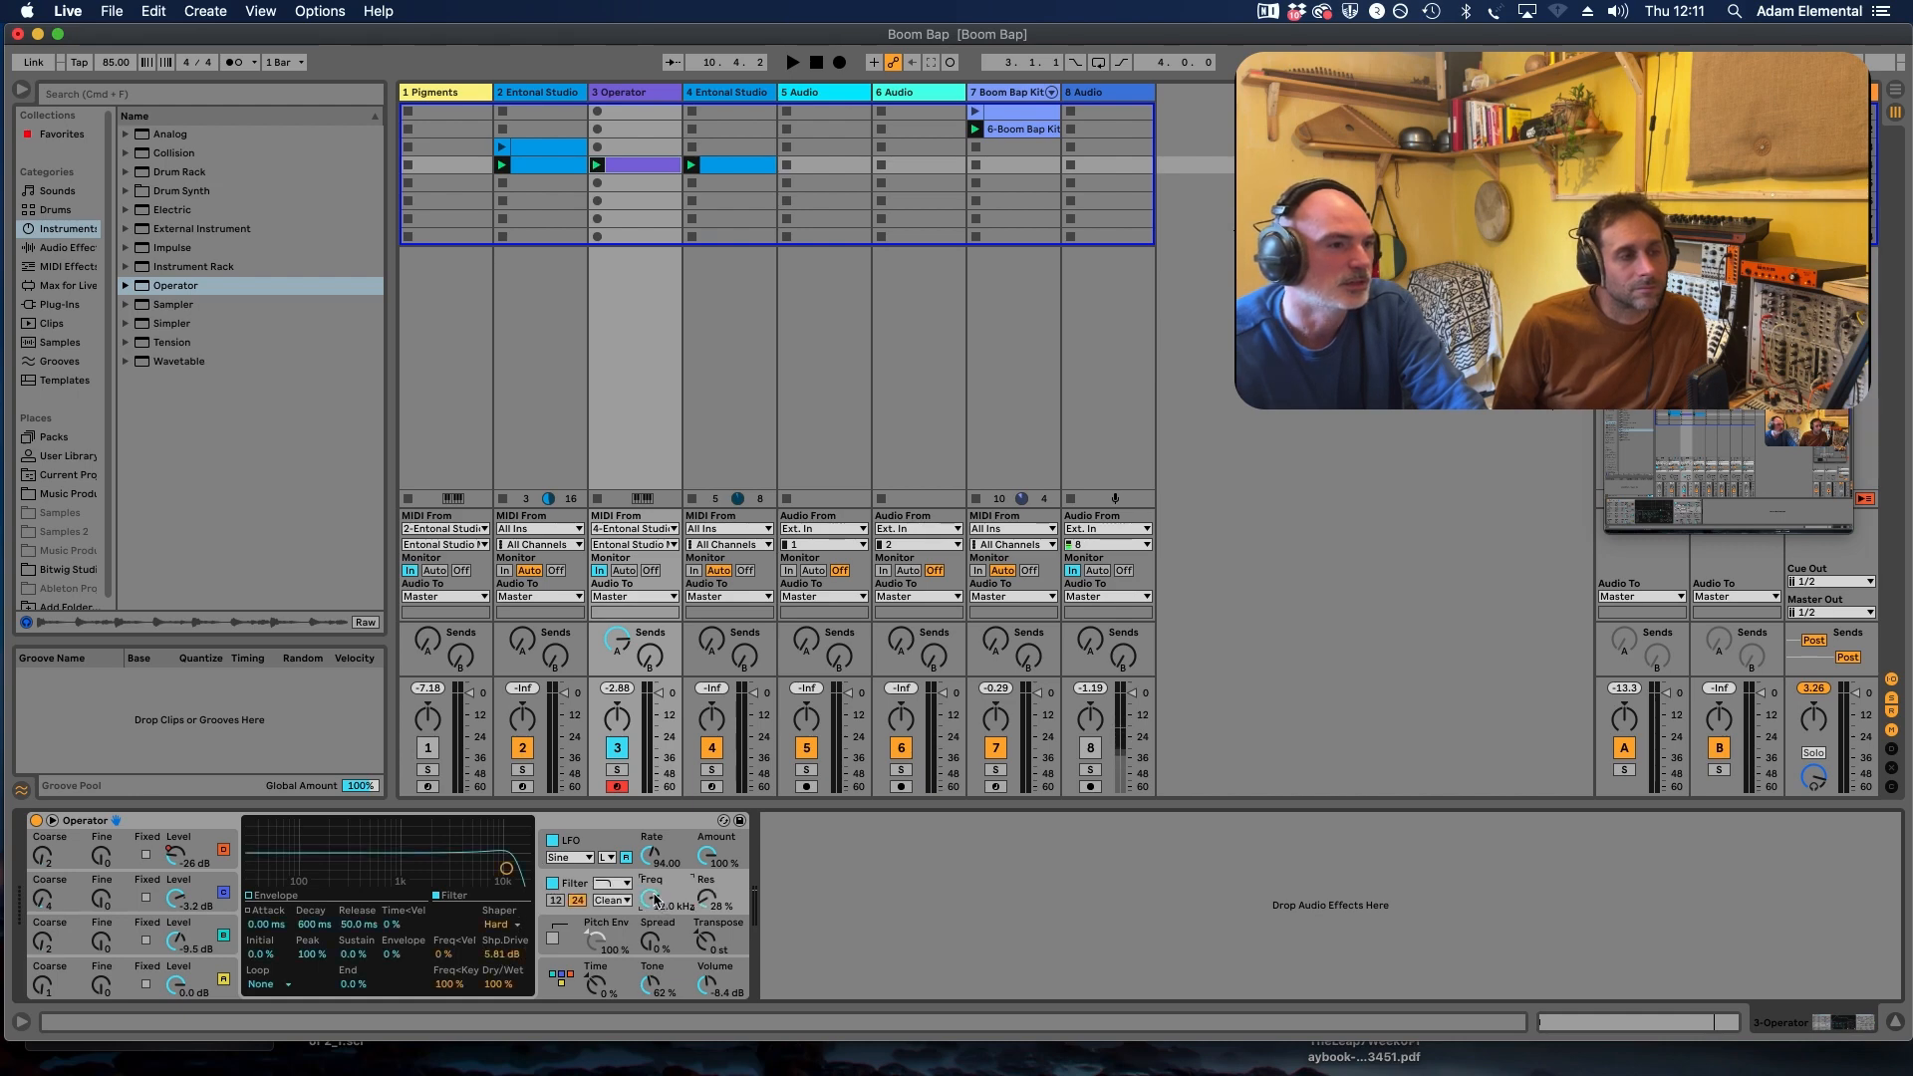
# Step: Raise the filter frequency to 18.5 kHz, and set the resonance and the shaper's dry/wet to 0%
pyautogui.scroll(3, 649, 901)
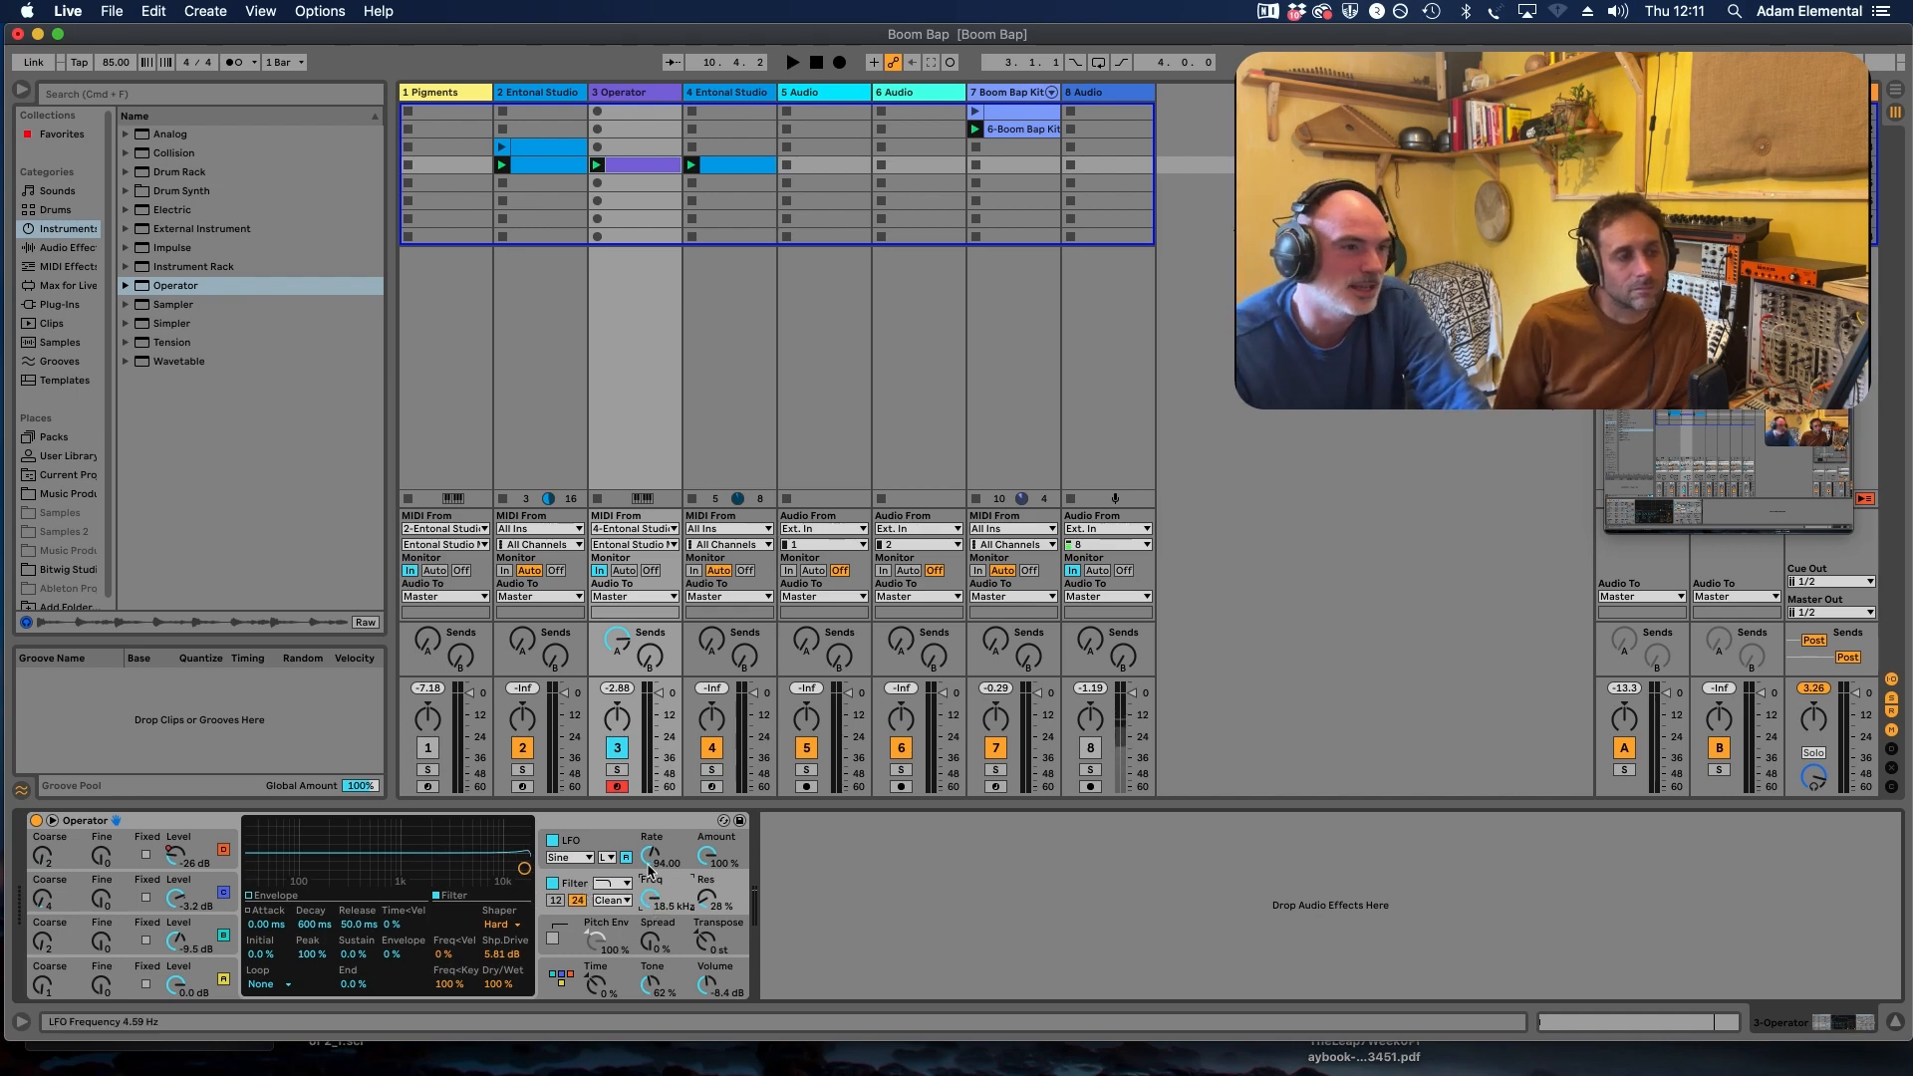
pyautogui.moveTo(525, 871); pyautogui.dragTo(524, 876)
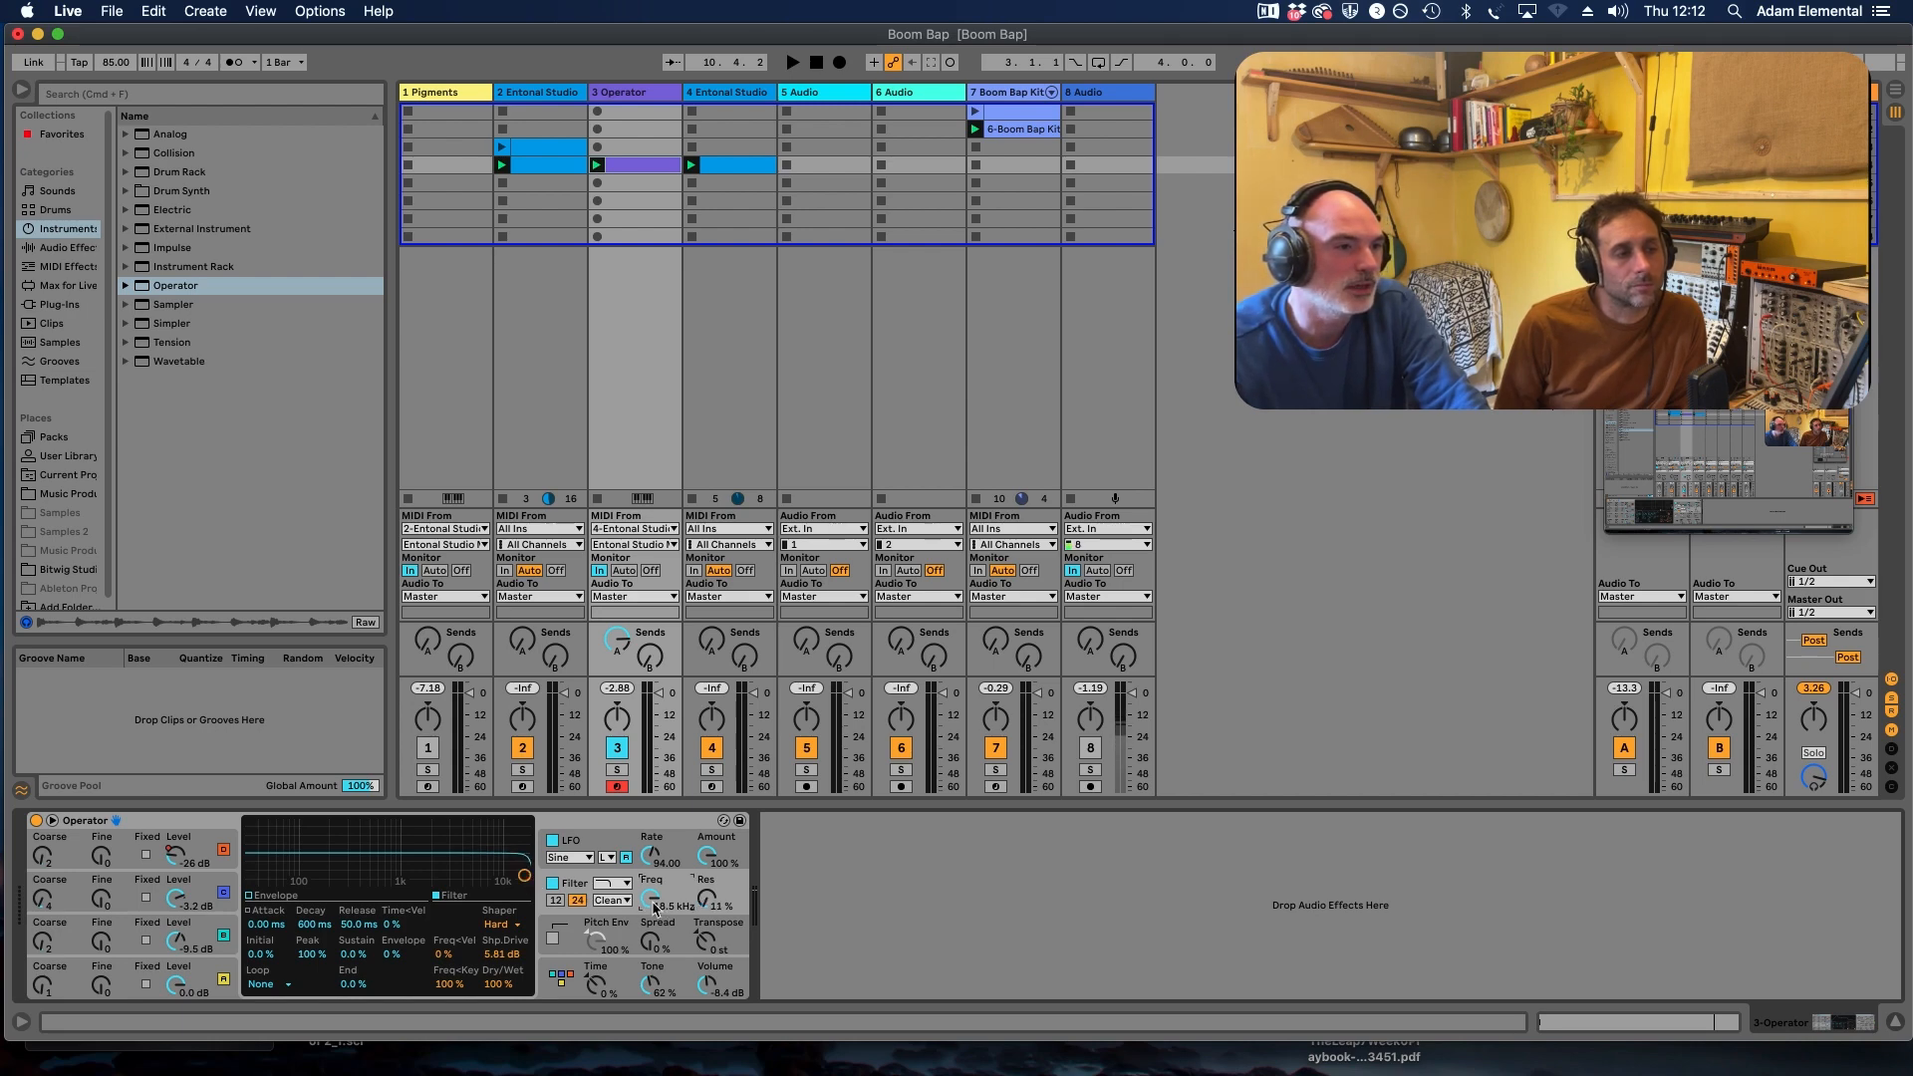
pyautogui.moveTo(709, 902); pyautogui.dragTo(708, 921)
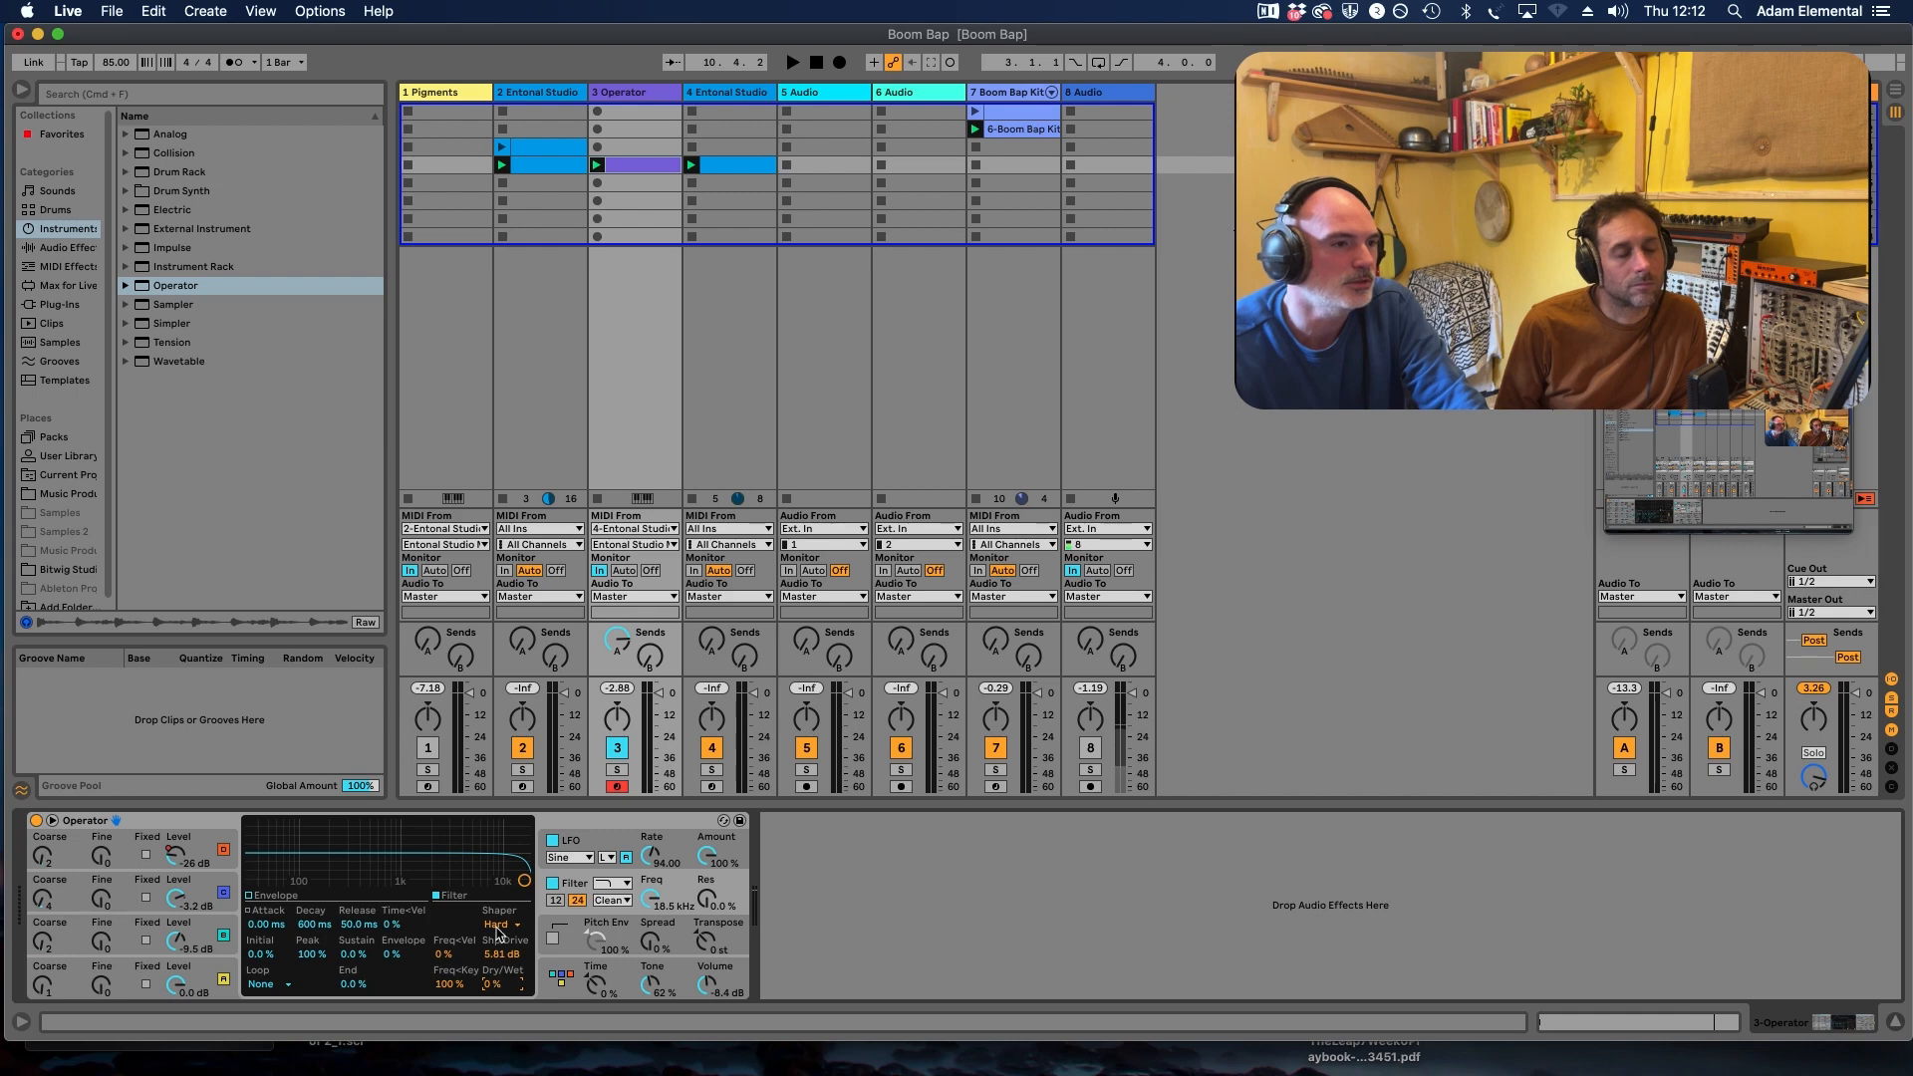
# Step: Try the Soft shaper at about 11% dry/wet during playback
pyautogui.click(496, 927)
pyautogui.click(502, 958)
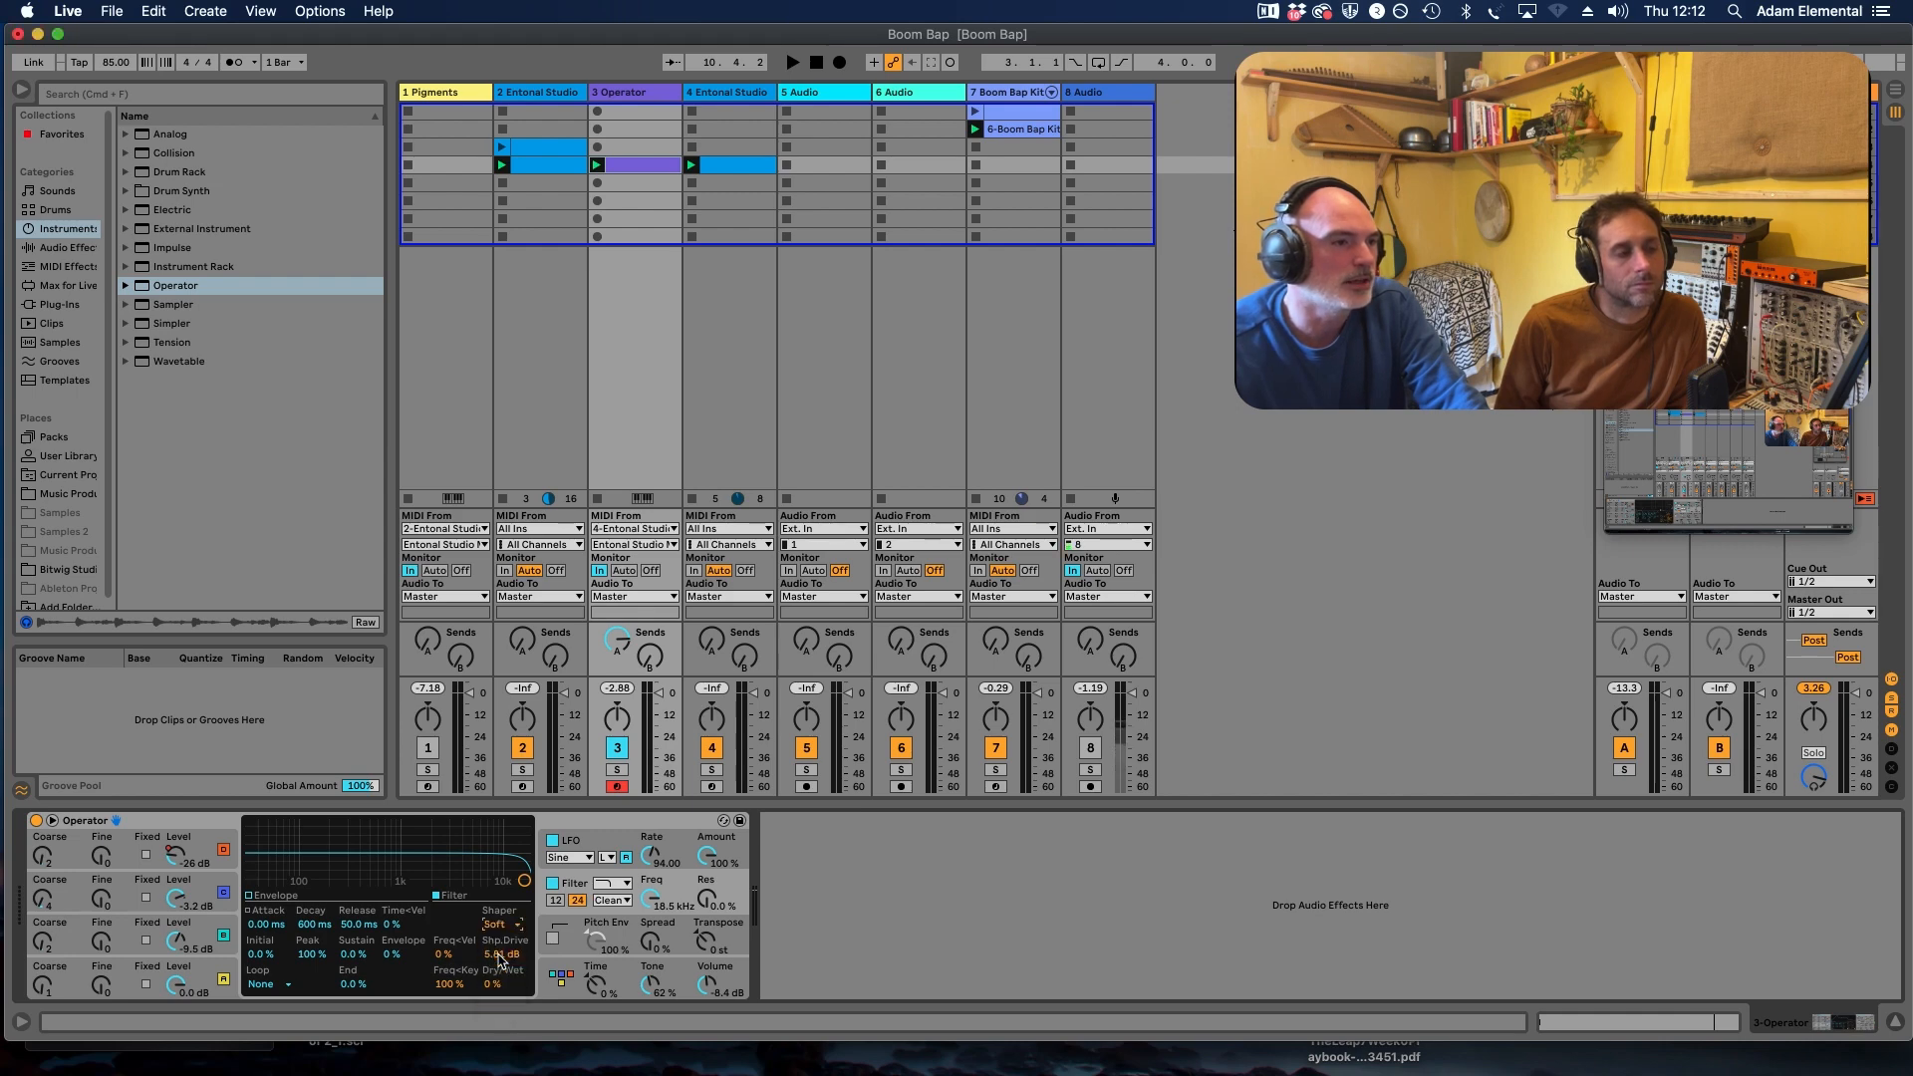
pyautogui.moveTo(507, 964); pyautogui.dragTo(507, 947)
pyautogui.press('space')
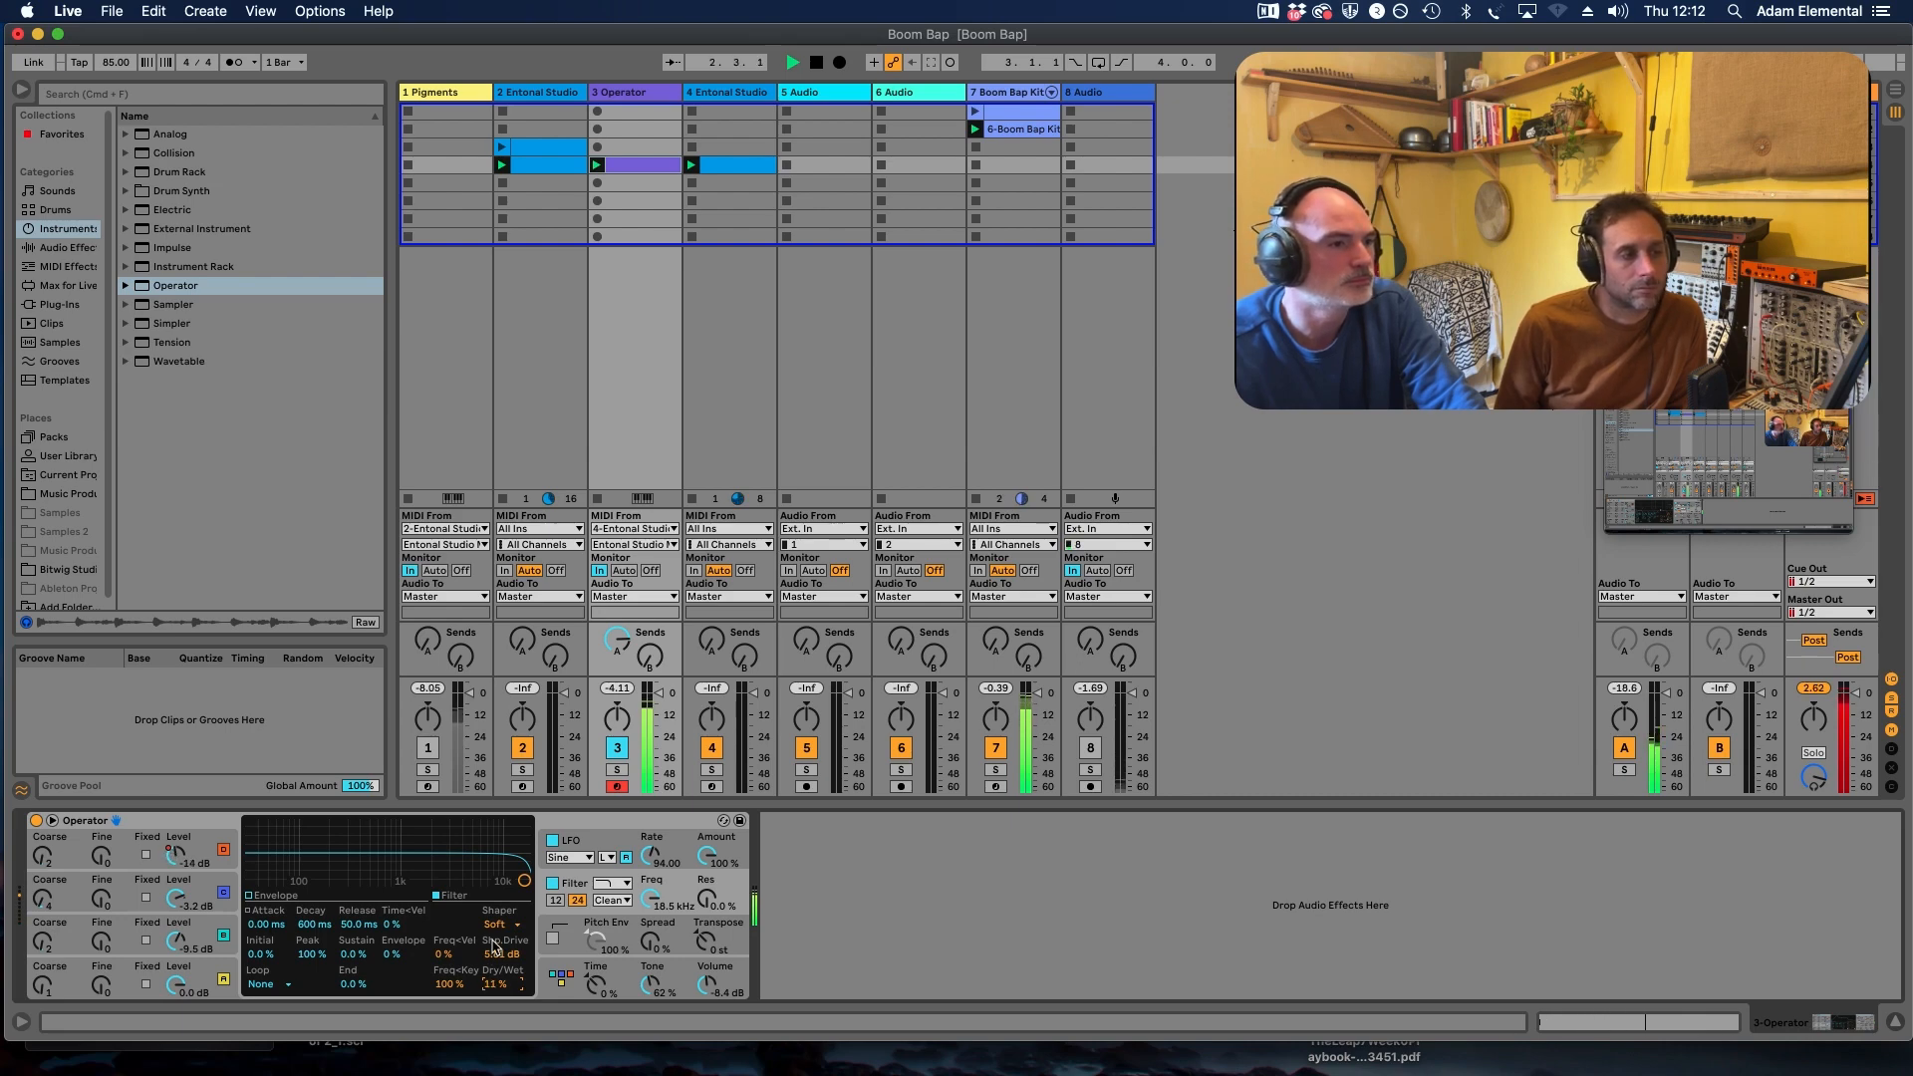
# Step: Switch the shaper to Hard and set its dry/wet to about 7% during playback
pyautogui.click(497, 926)
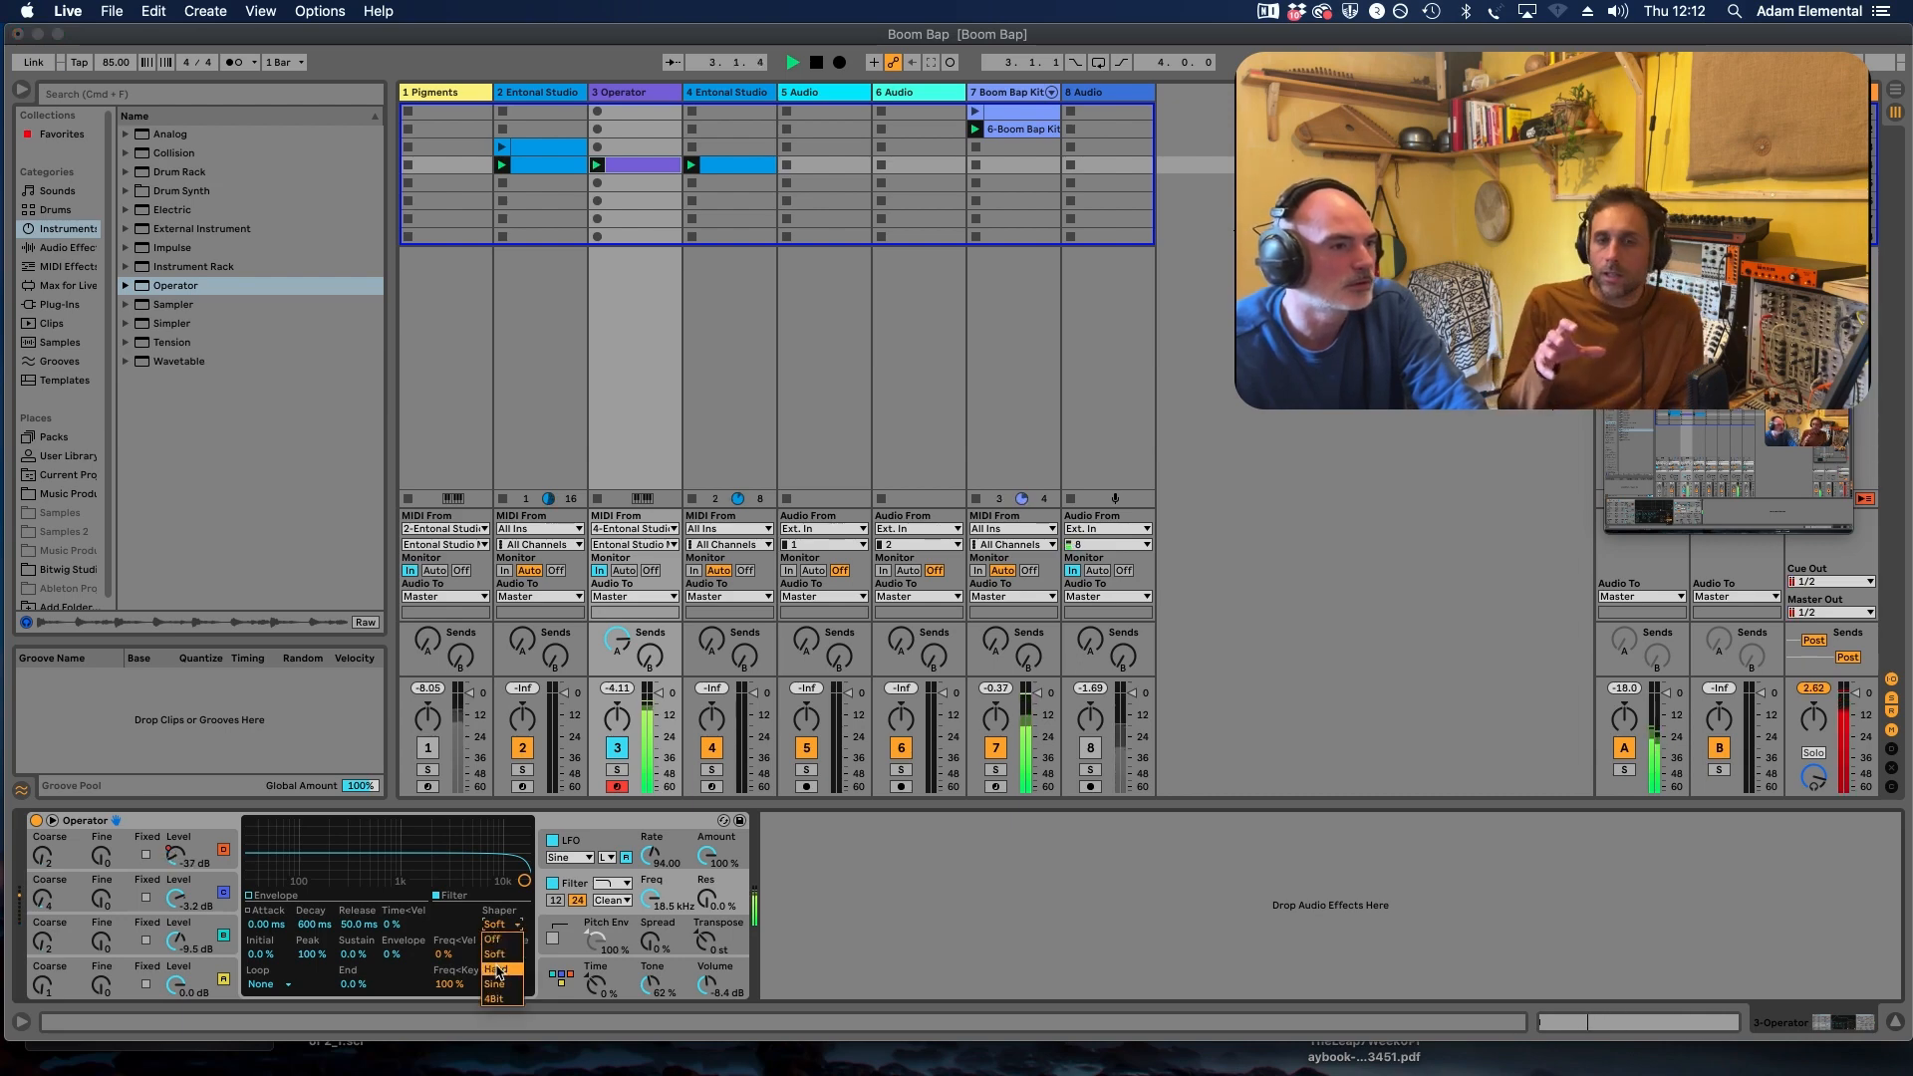
pyautogui.click(496, 969)
pyautogui.moveTo(506, 975); pyautogui.dragTo(505, 992)
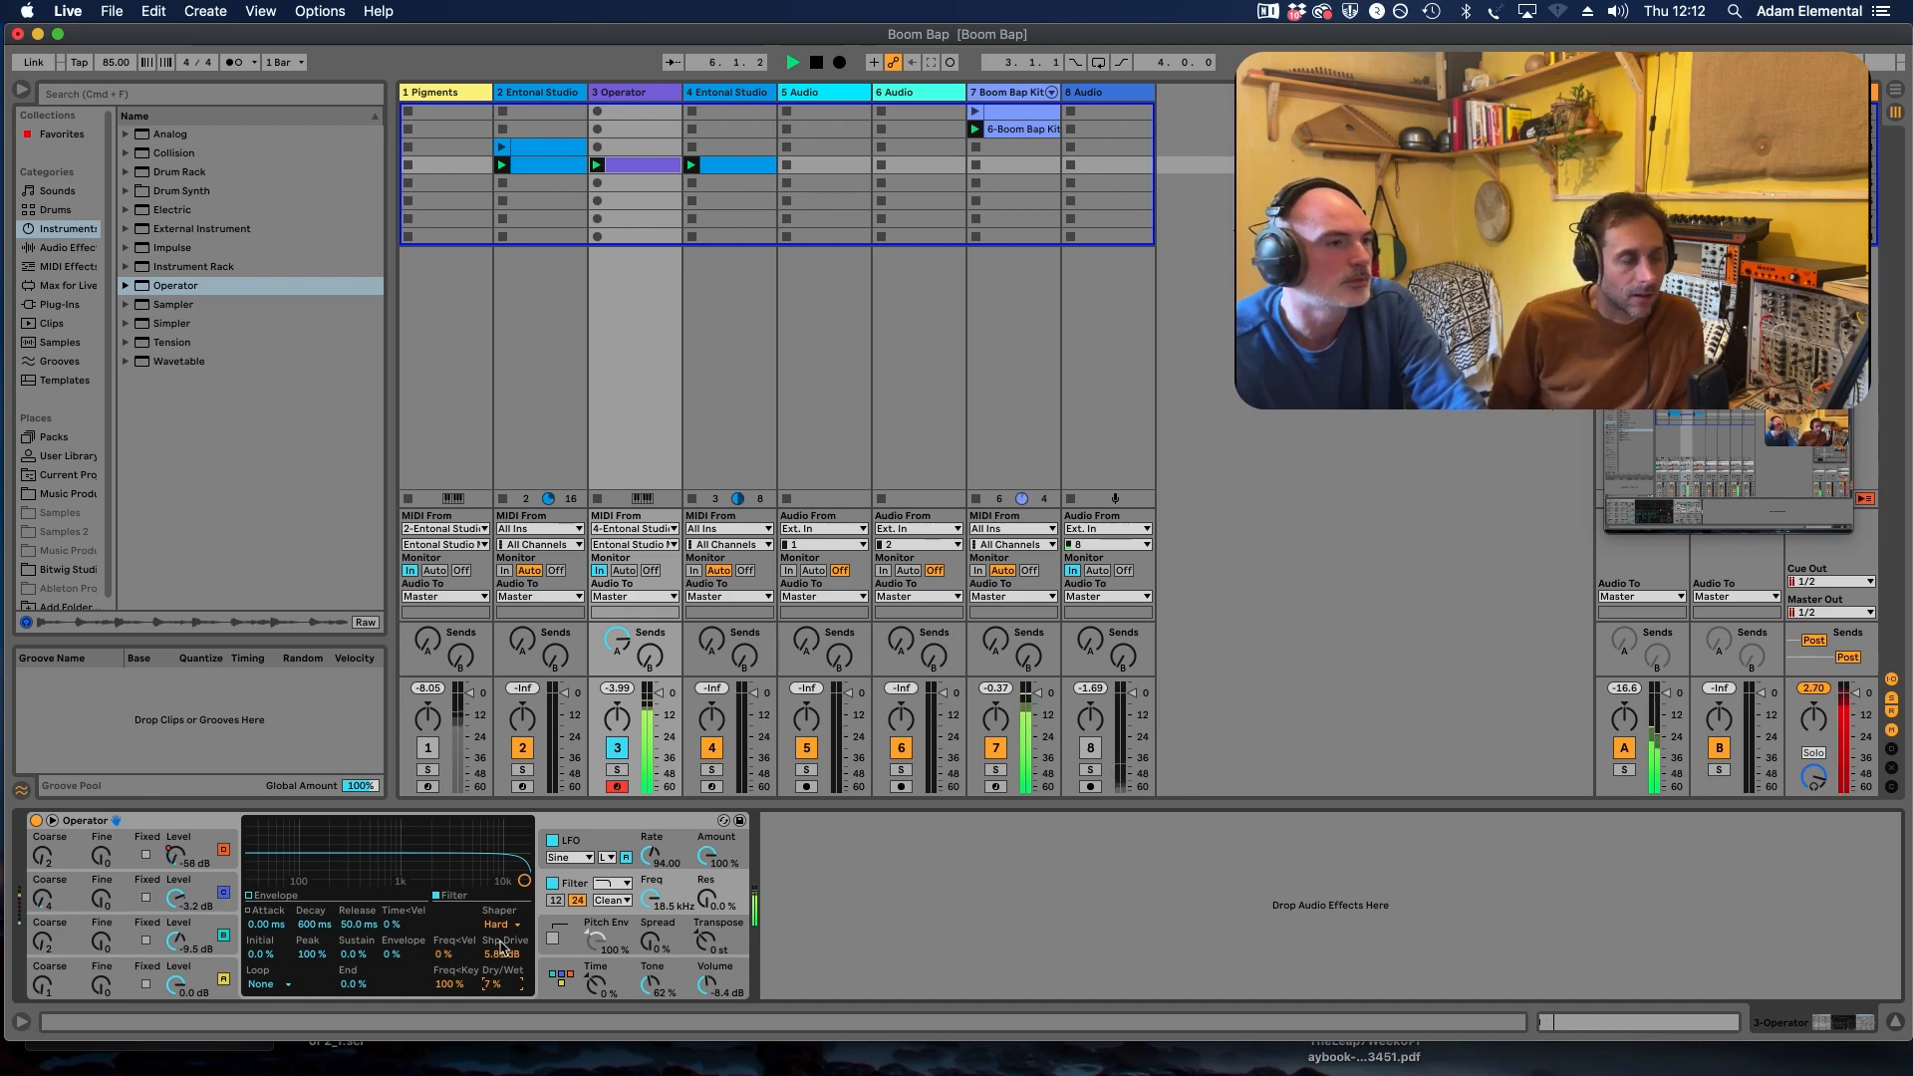
# Step: Switch the filter shaper to Sine with 4% dry/wet and 5.25 dB drive during playback
pyautogui.click(498, 924)
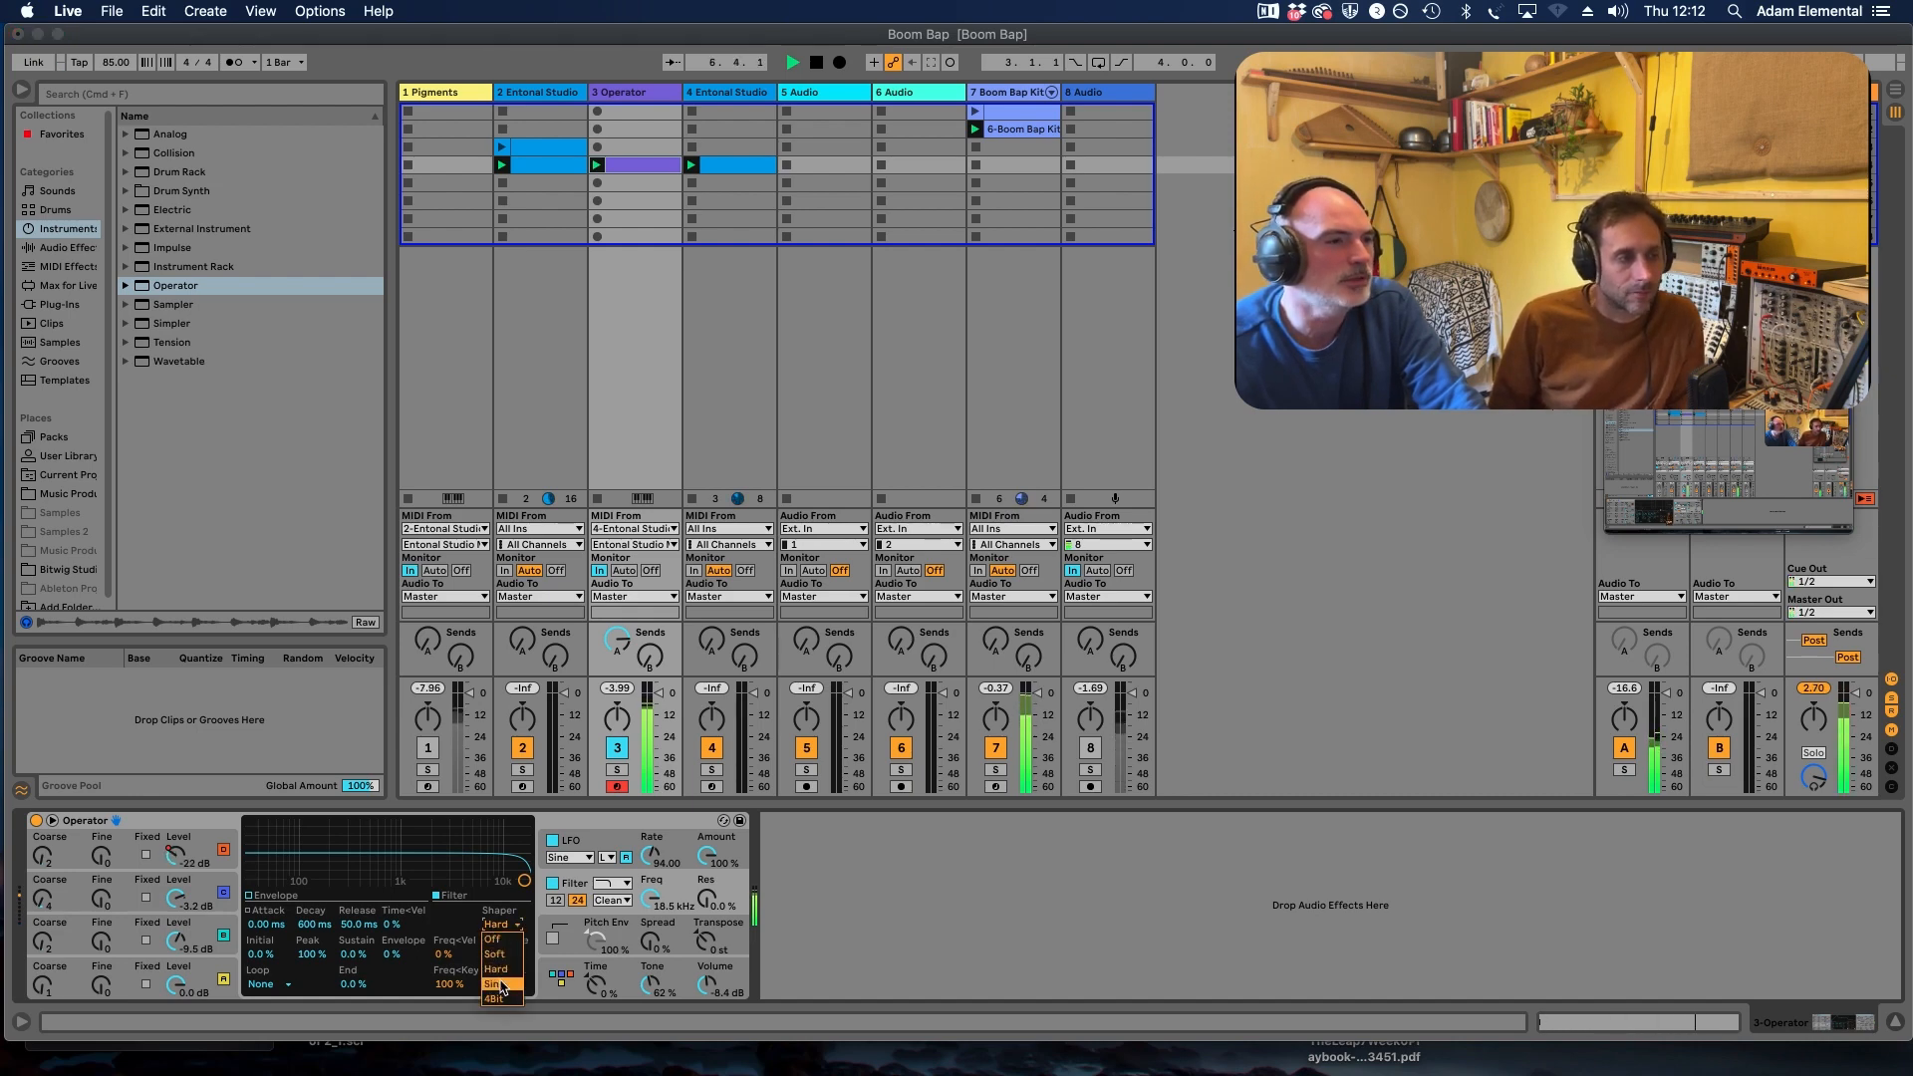
pyautogui.click(498, 985)
pyautogui.moveTo(499, 982); pyautogui.dragTo(494, 955)
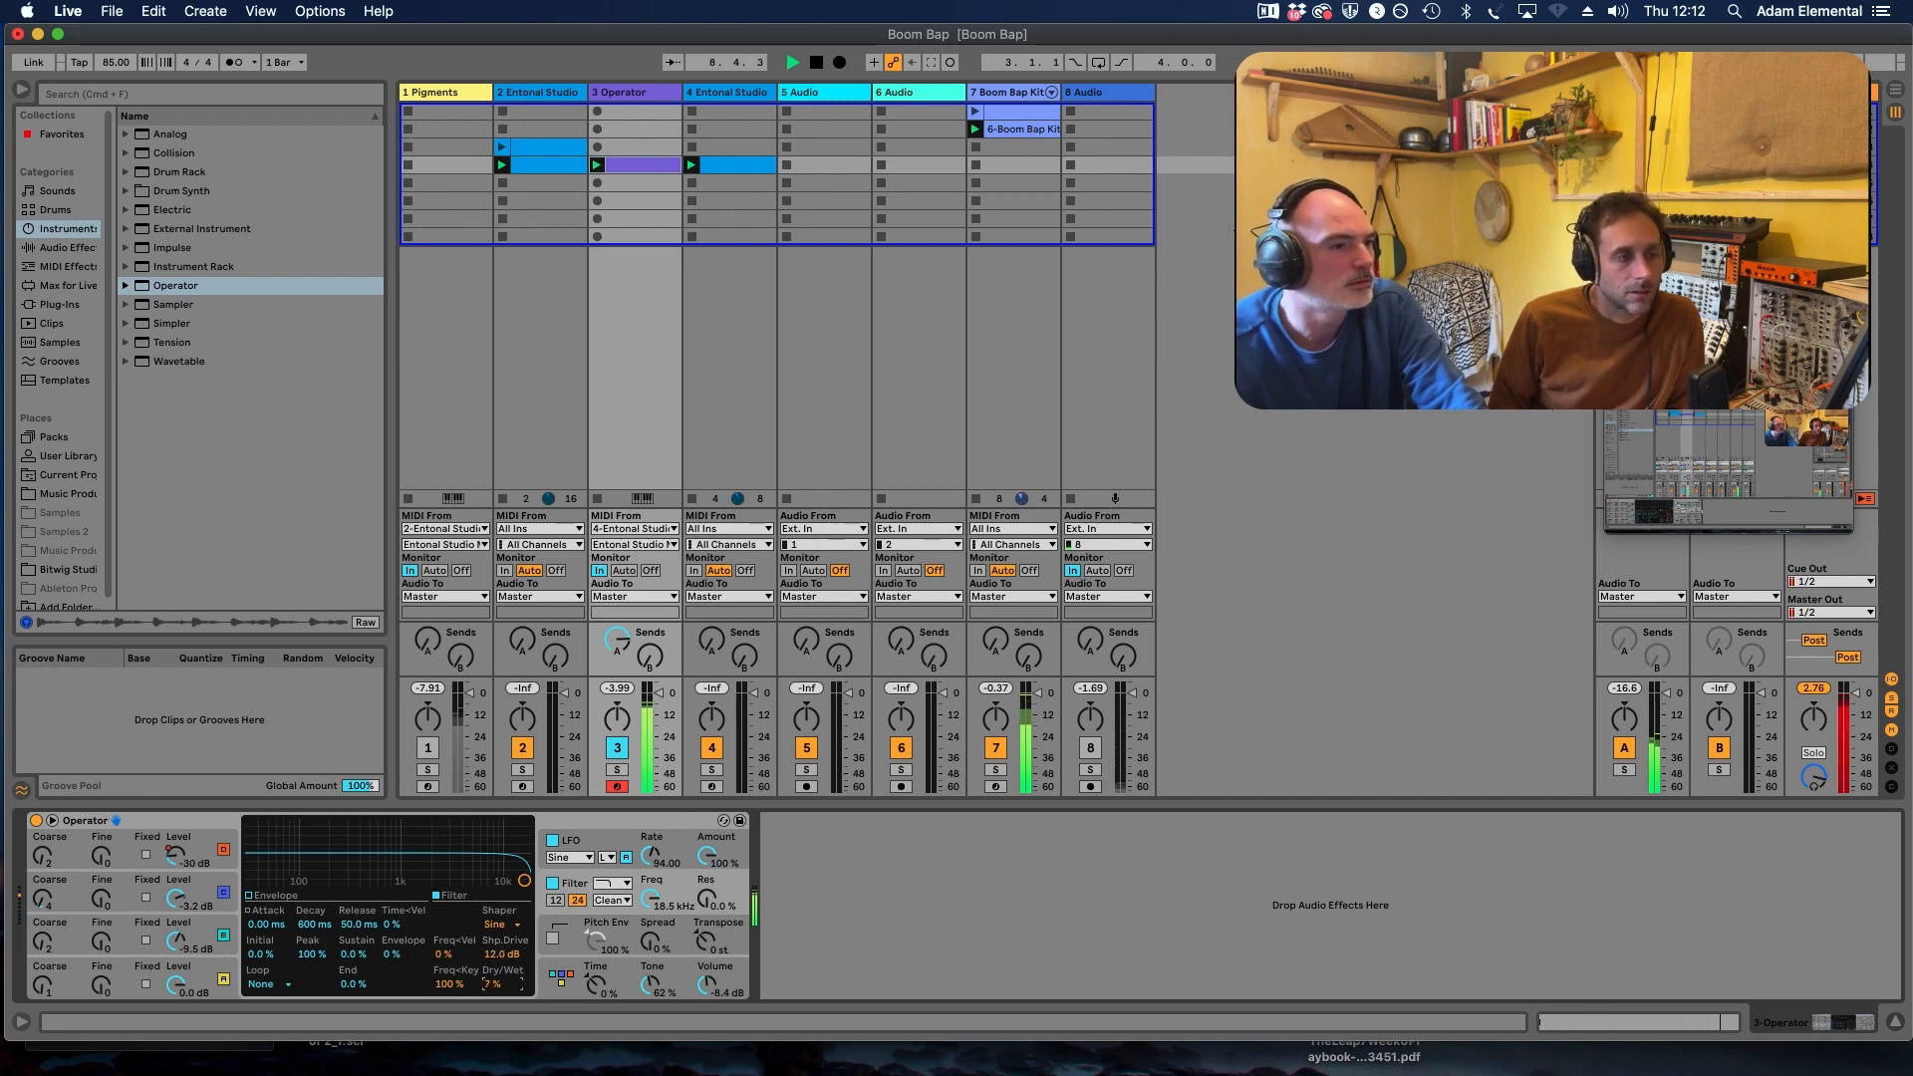
pyautogui.moveTo(491, 984); pyautogui.dragTo(491, 987)
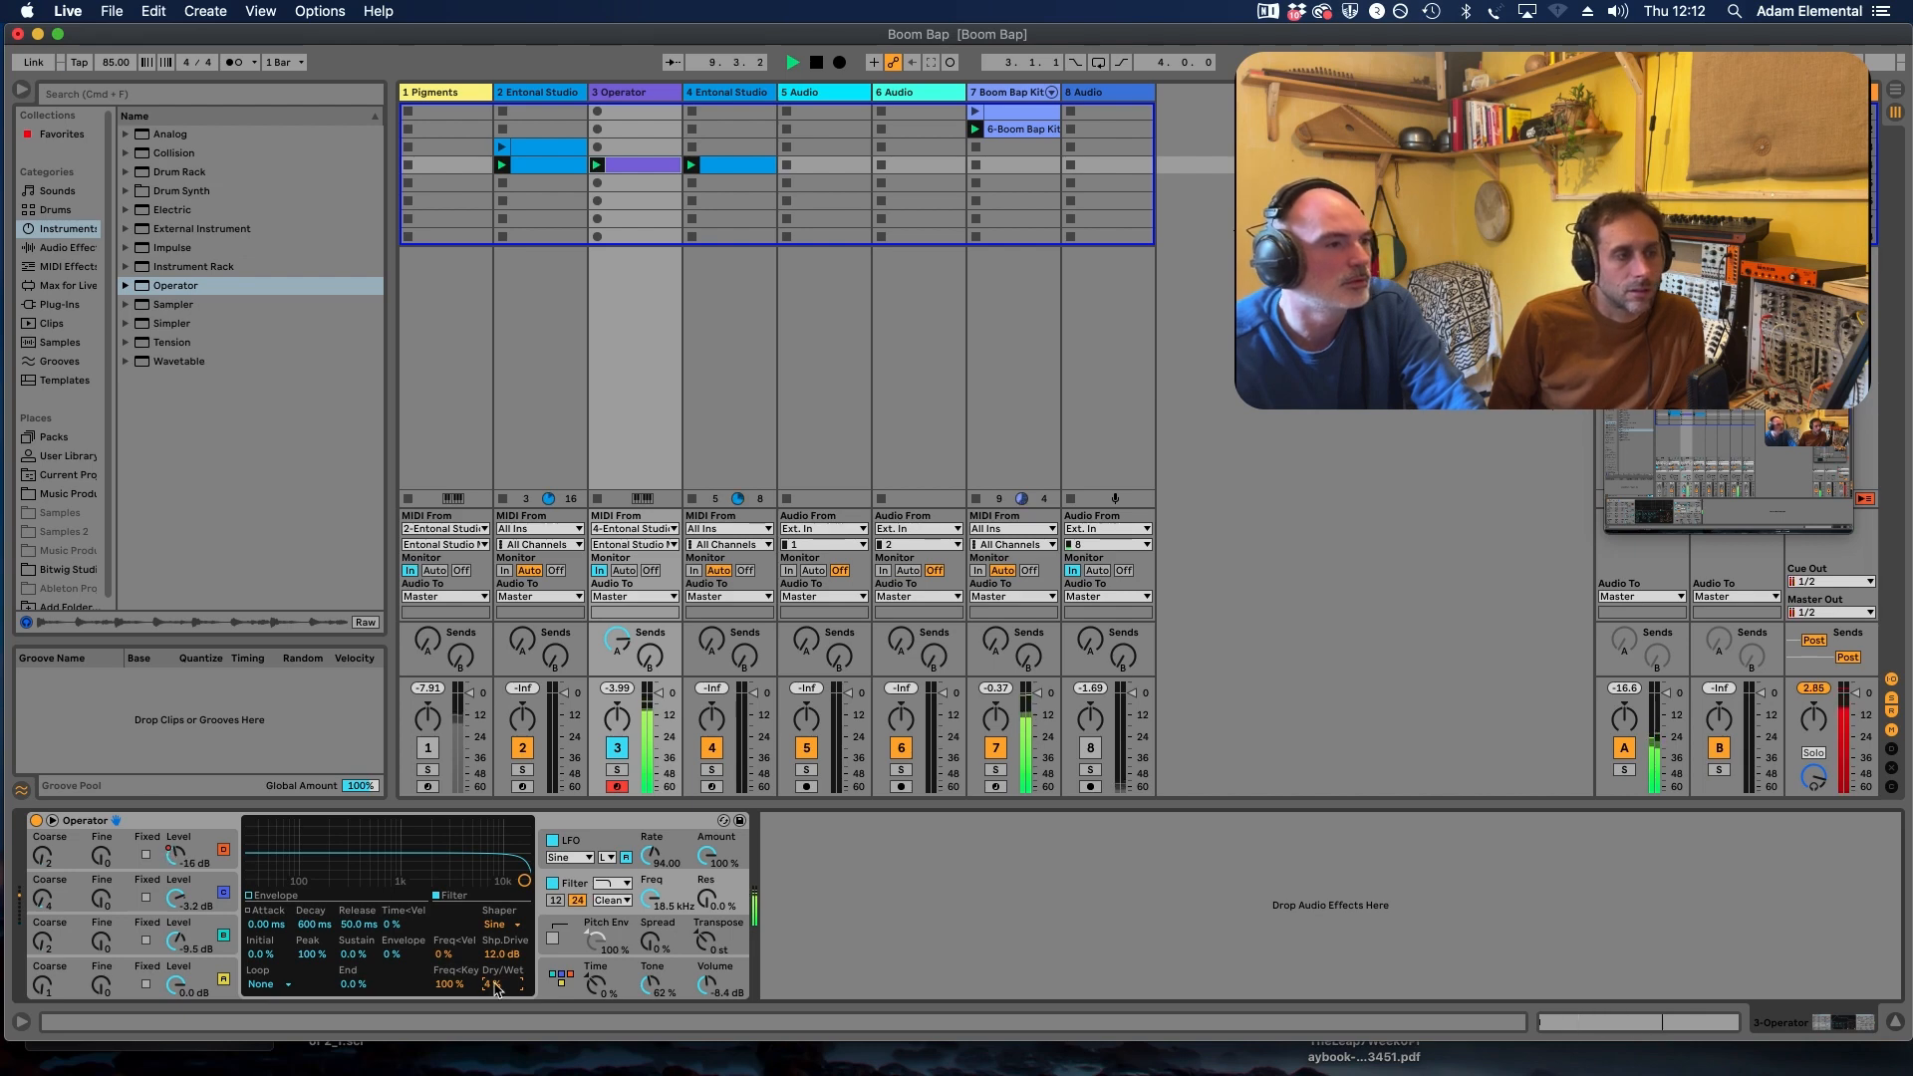
pyautogui.moveTo(501, 954); pyautogui.dragTo(501, 957)
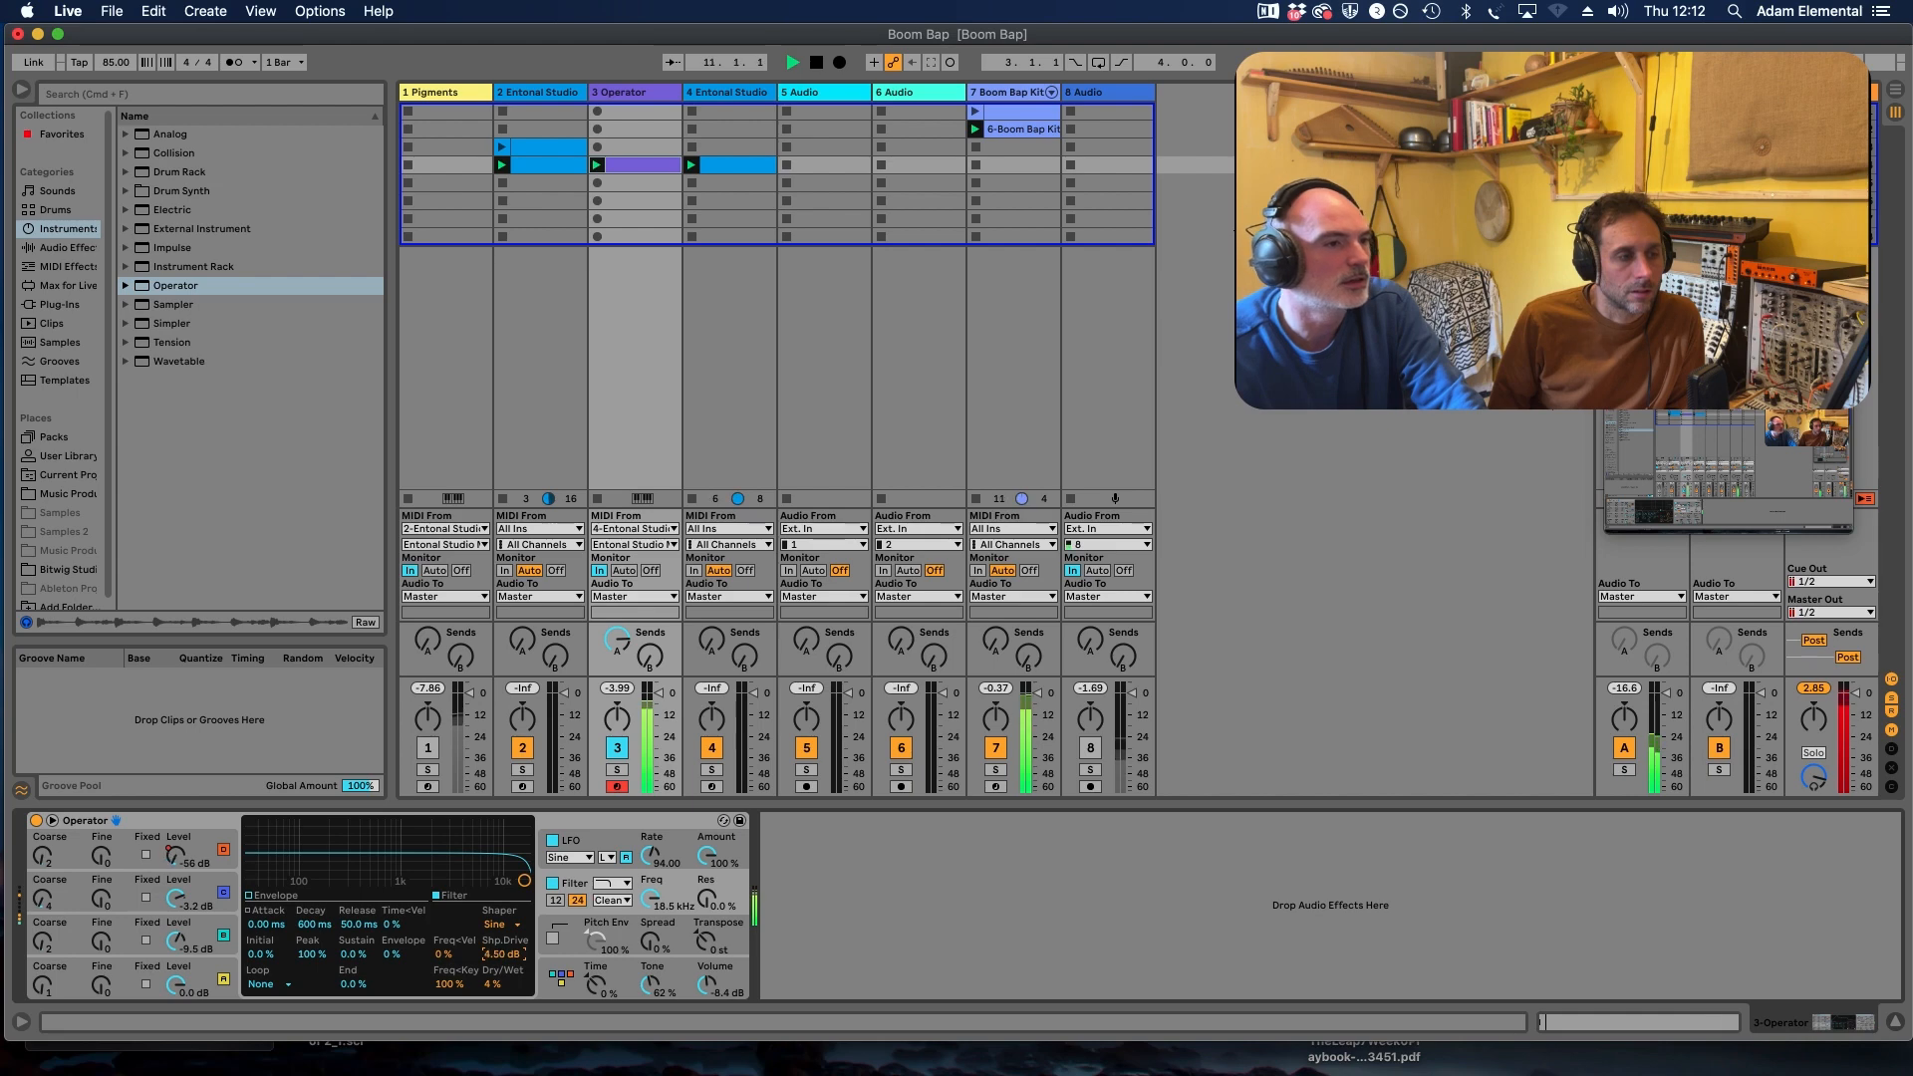
pyautogui.press('space')
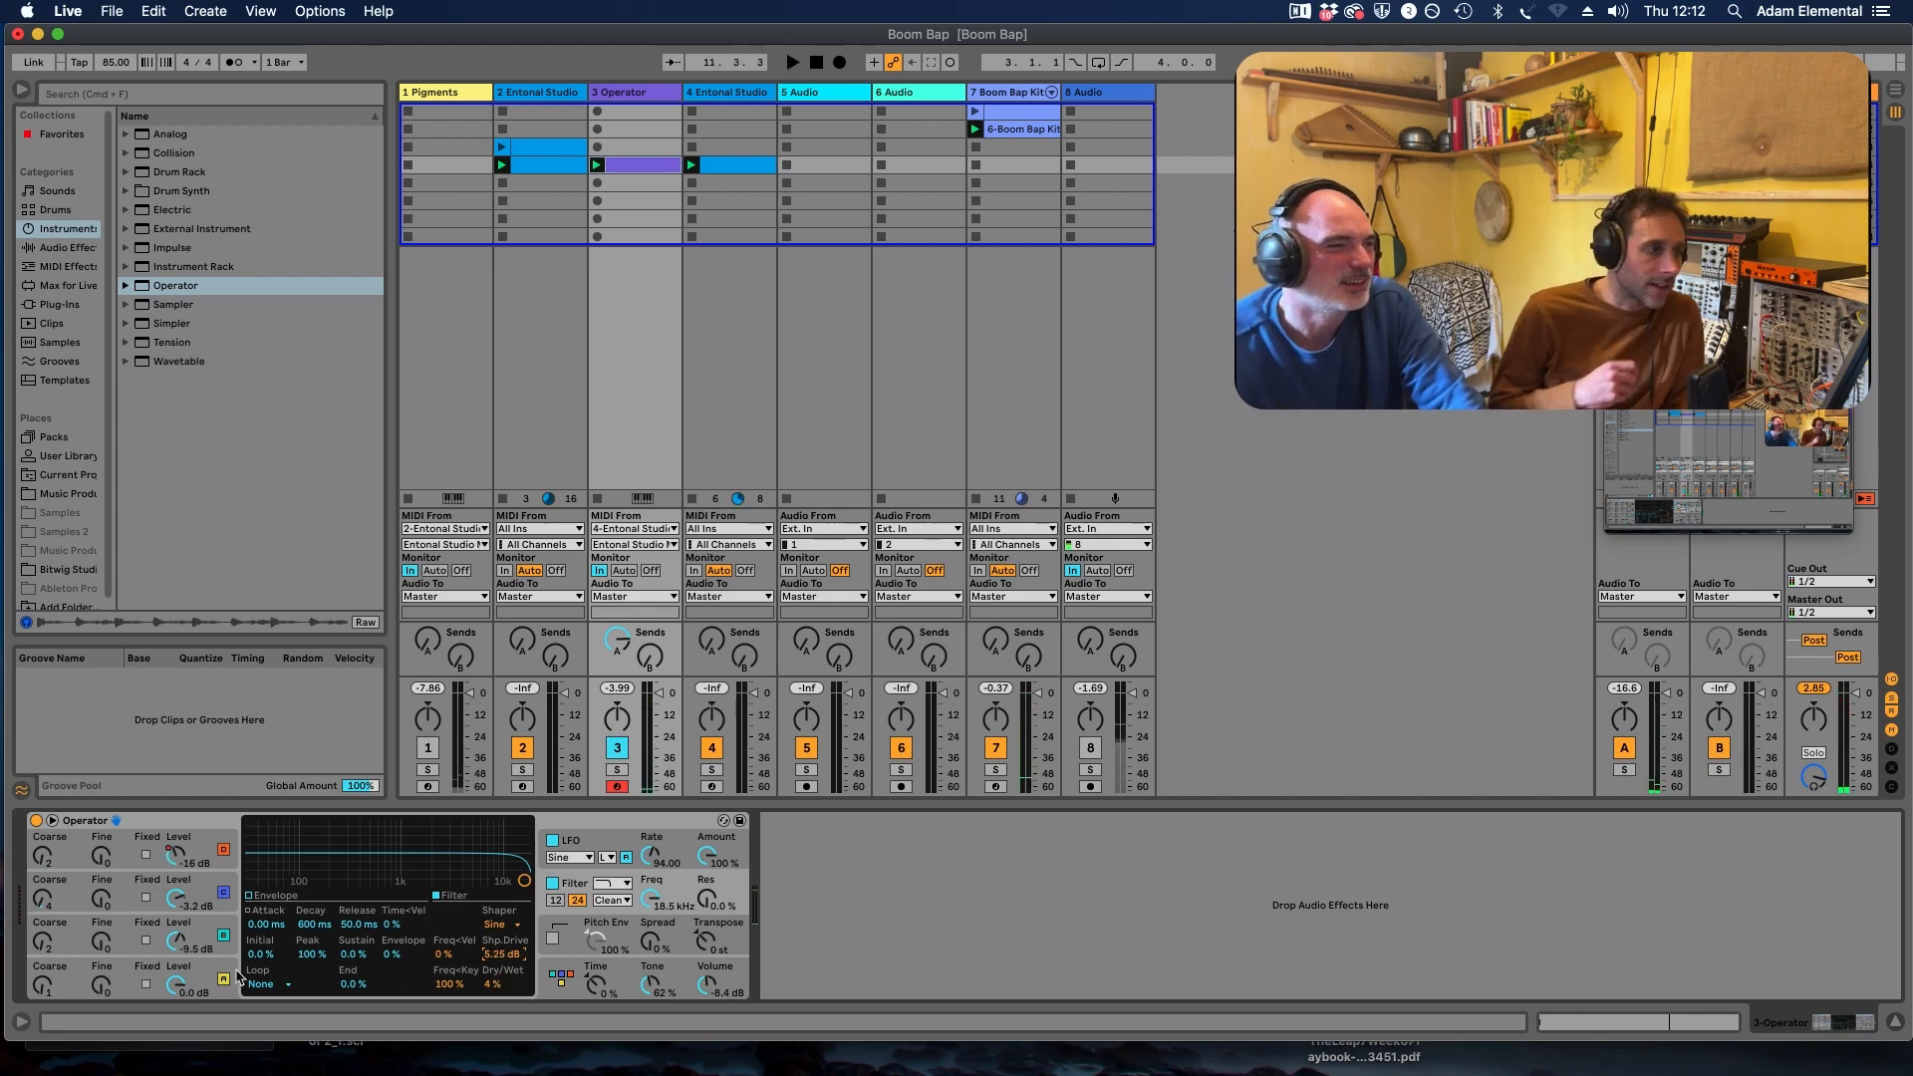
# Step: Edit oscillator A's waveform with 16 partials, raising the second harmonic and setting the third to about -16.9 dB
pyautogui.click(125, 974)
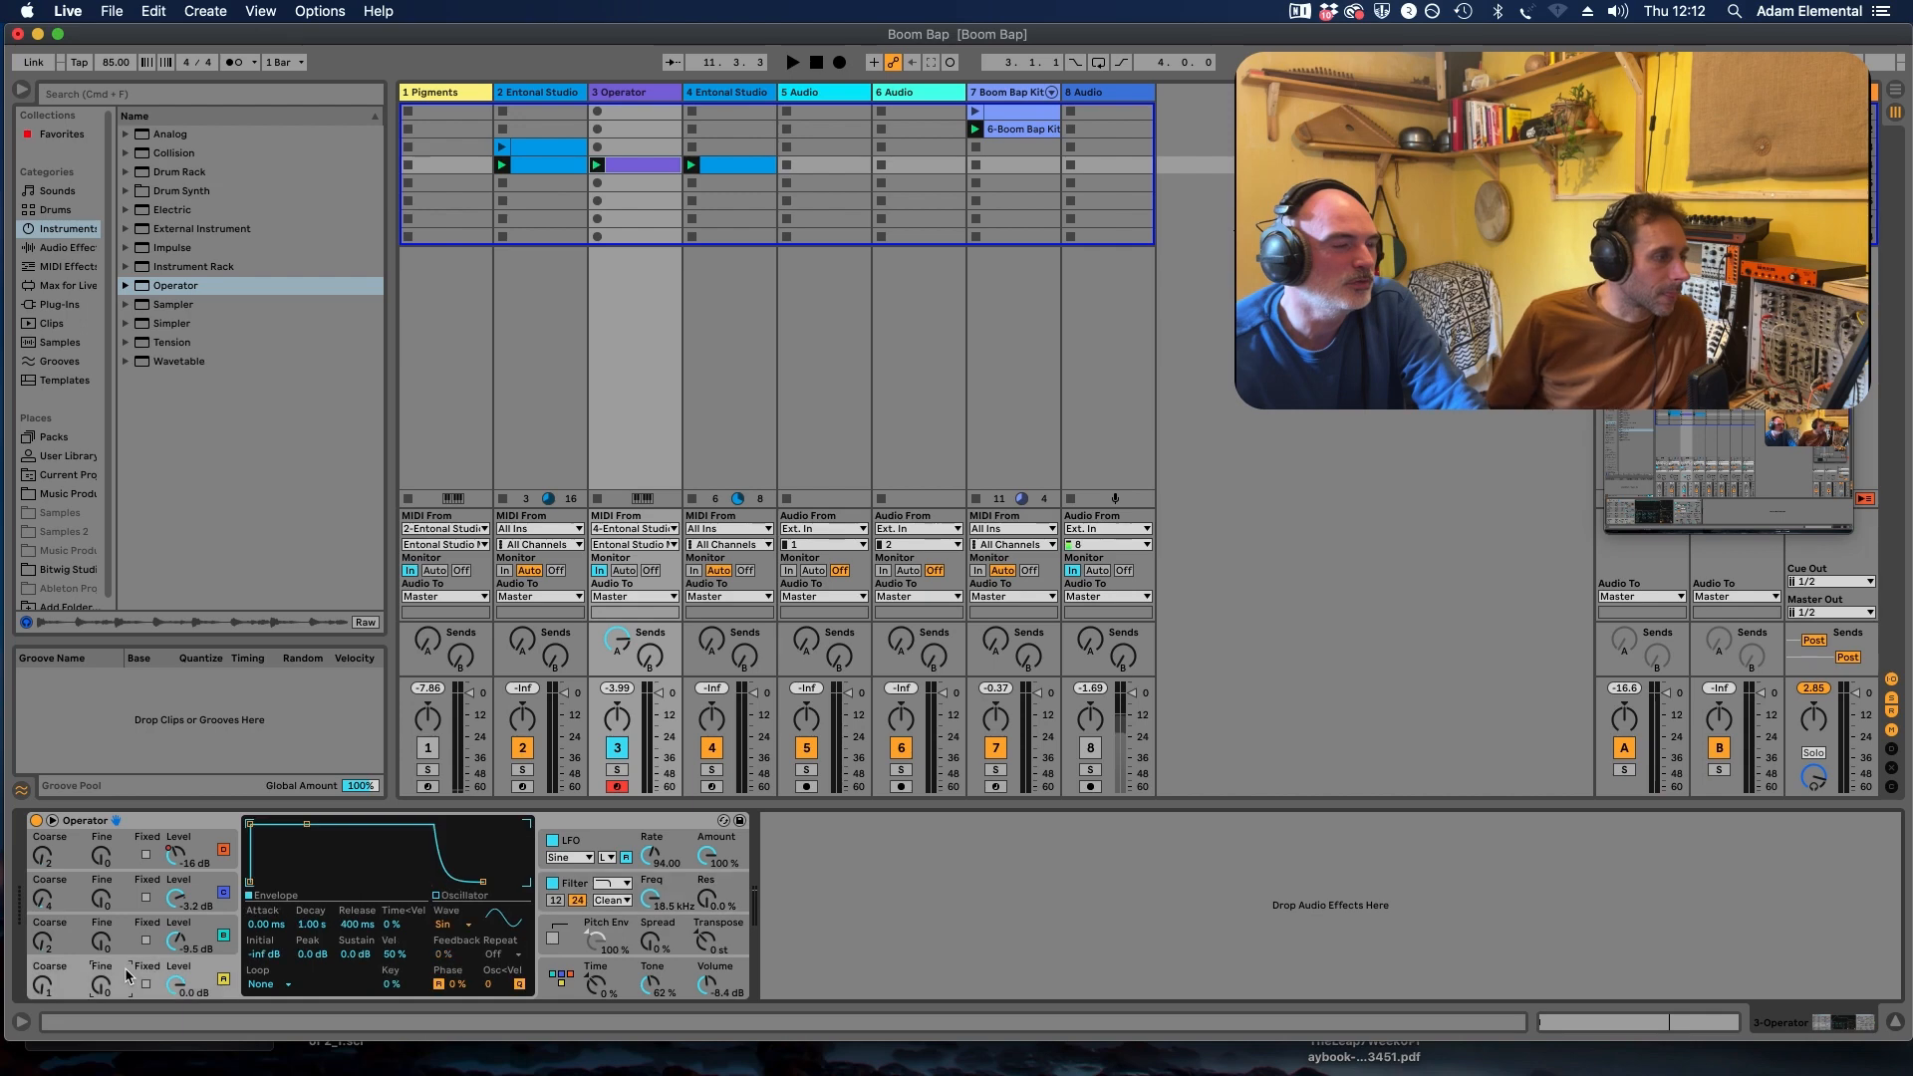
pyautogui.click(438, 896)
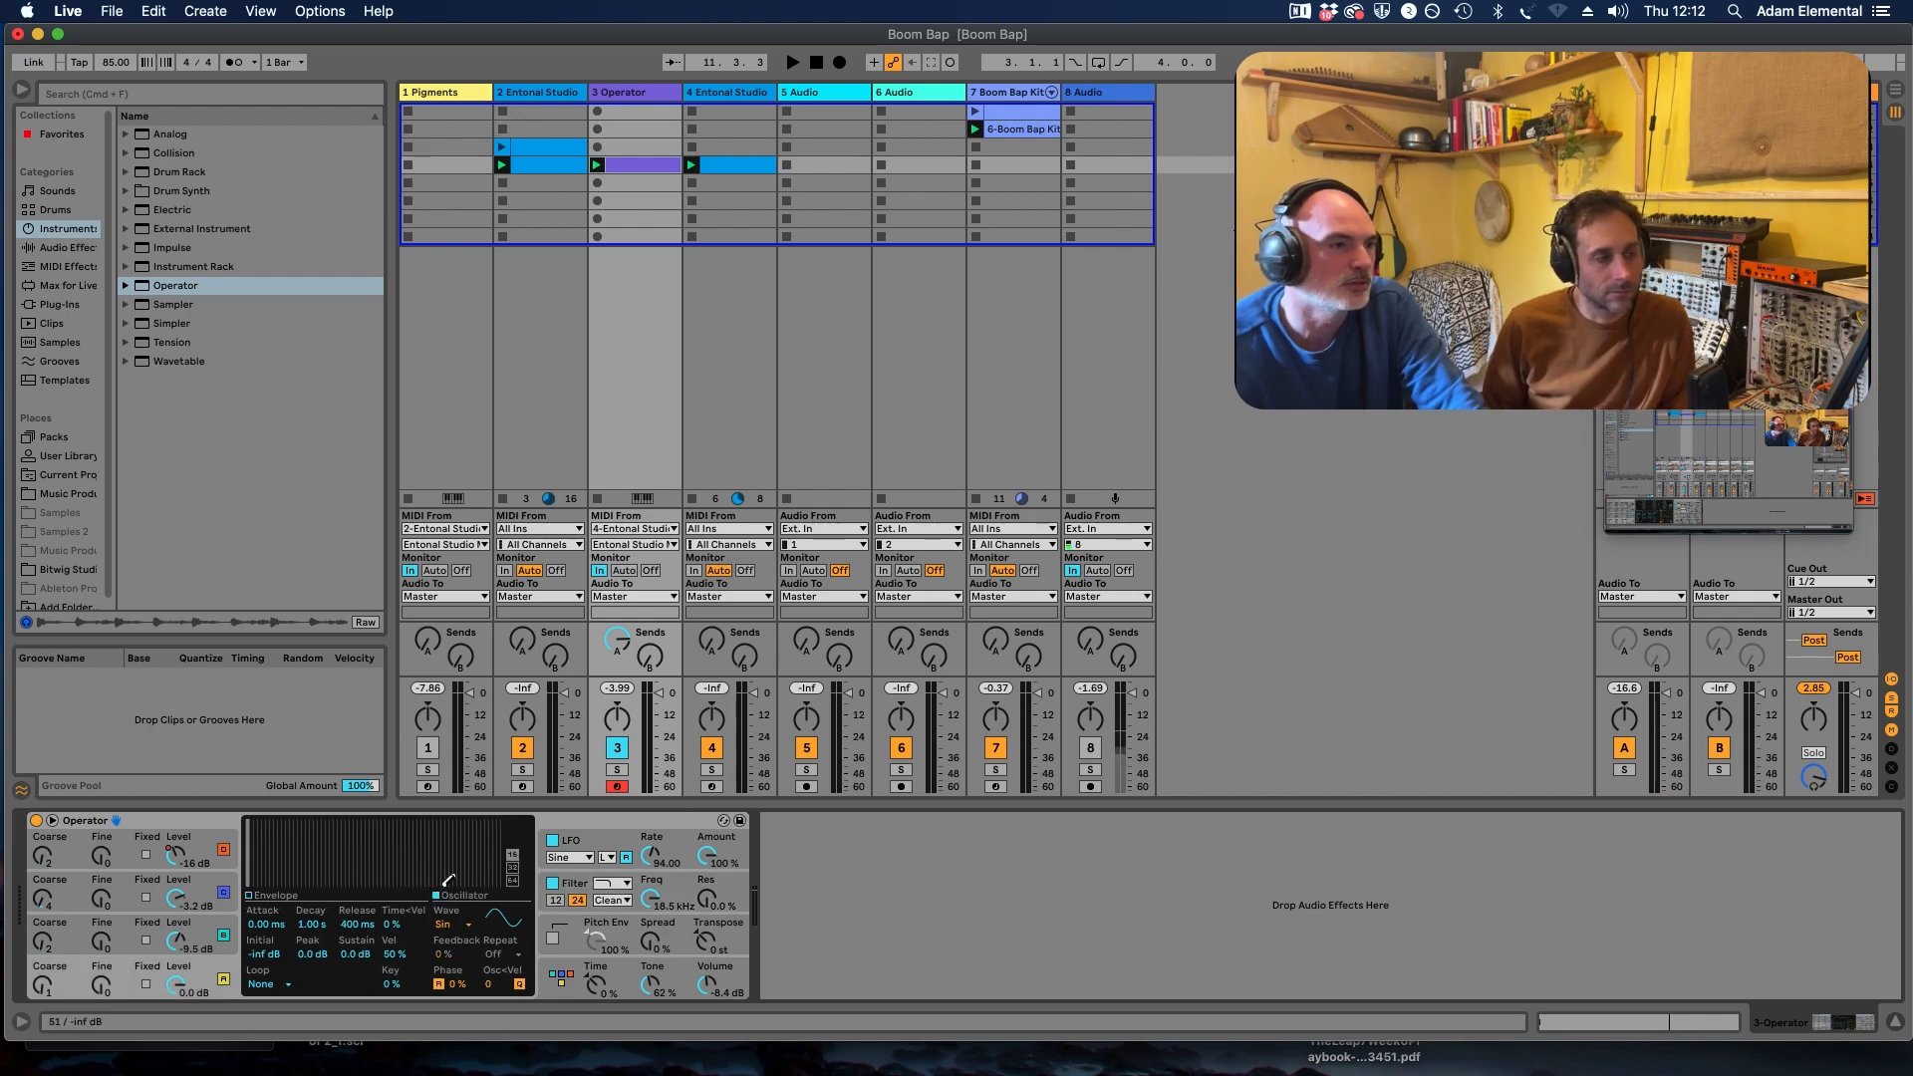
pyautogui.click(513, 868)
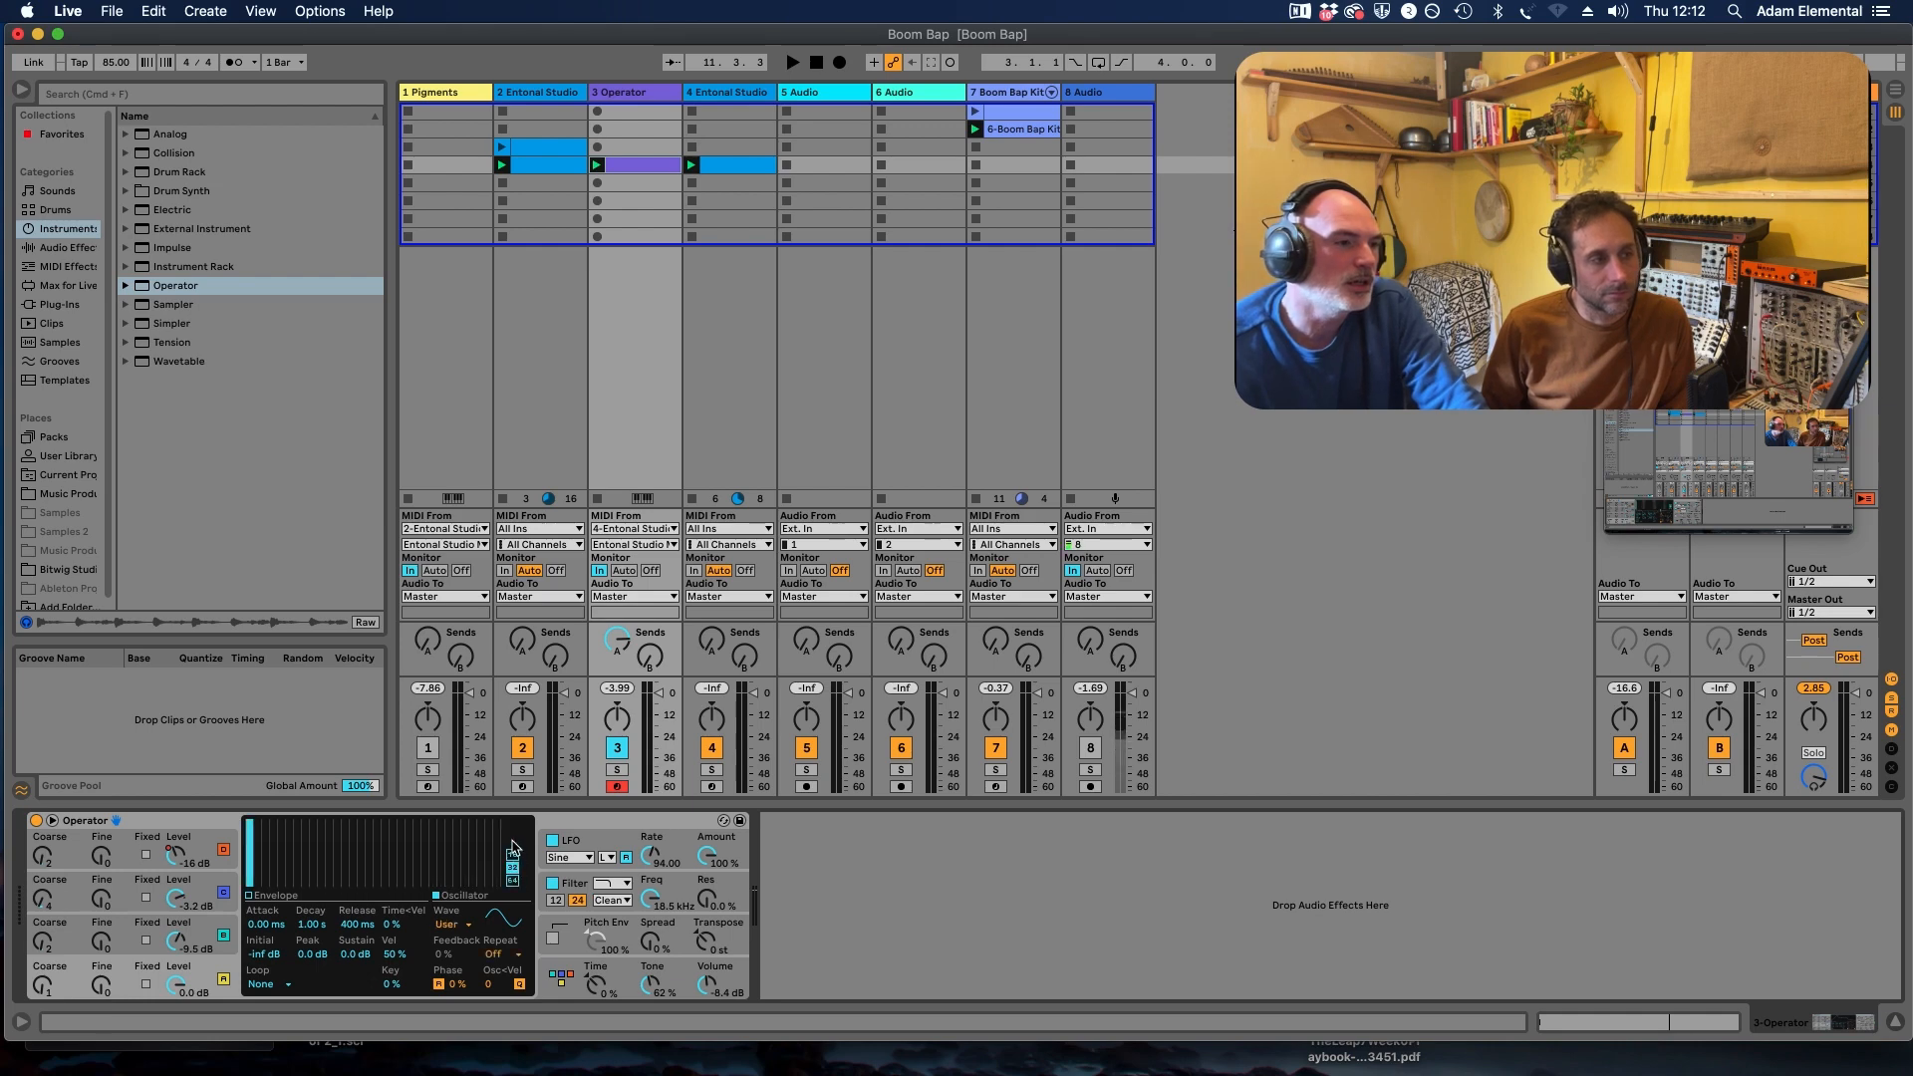
pyautogui.click(513, 856)
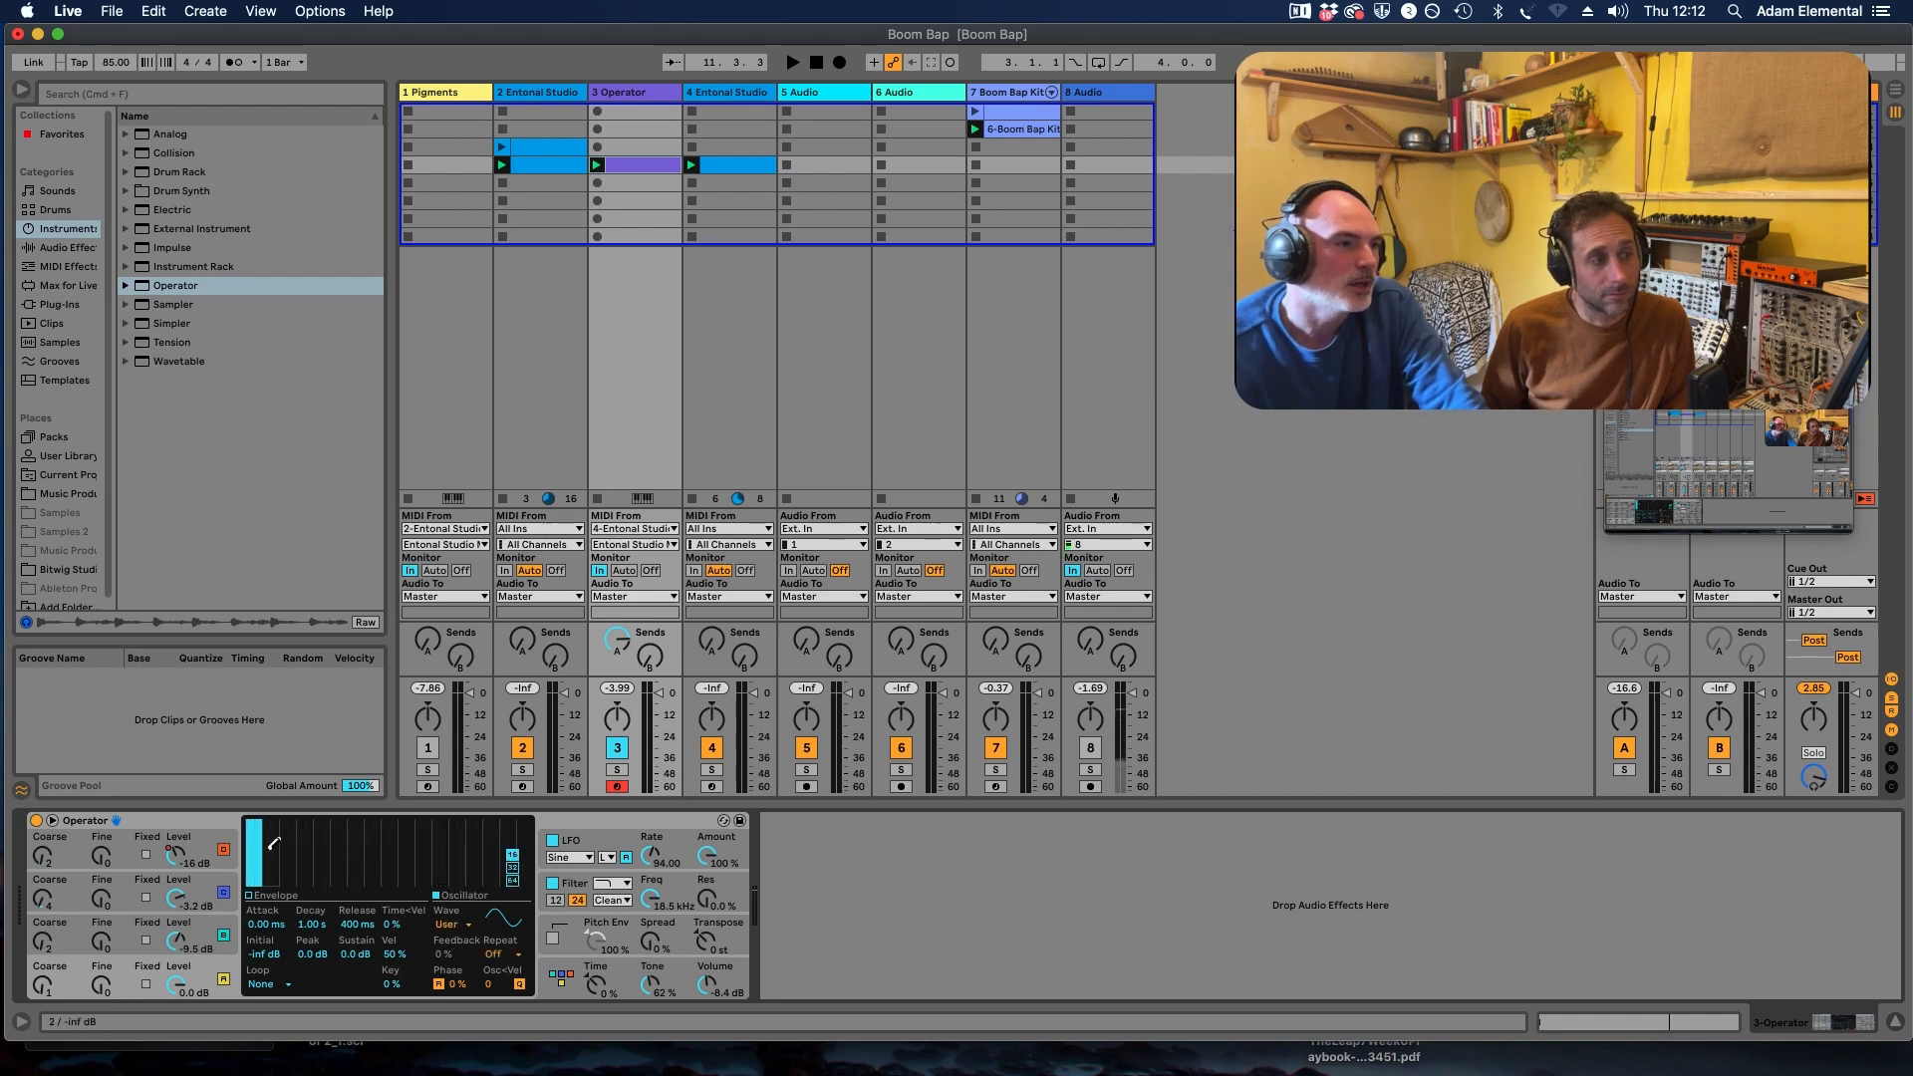
pyautogui.click(261, 847)
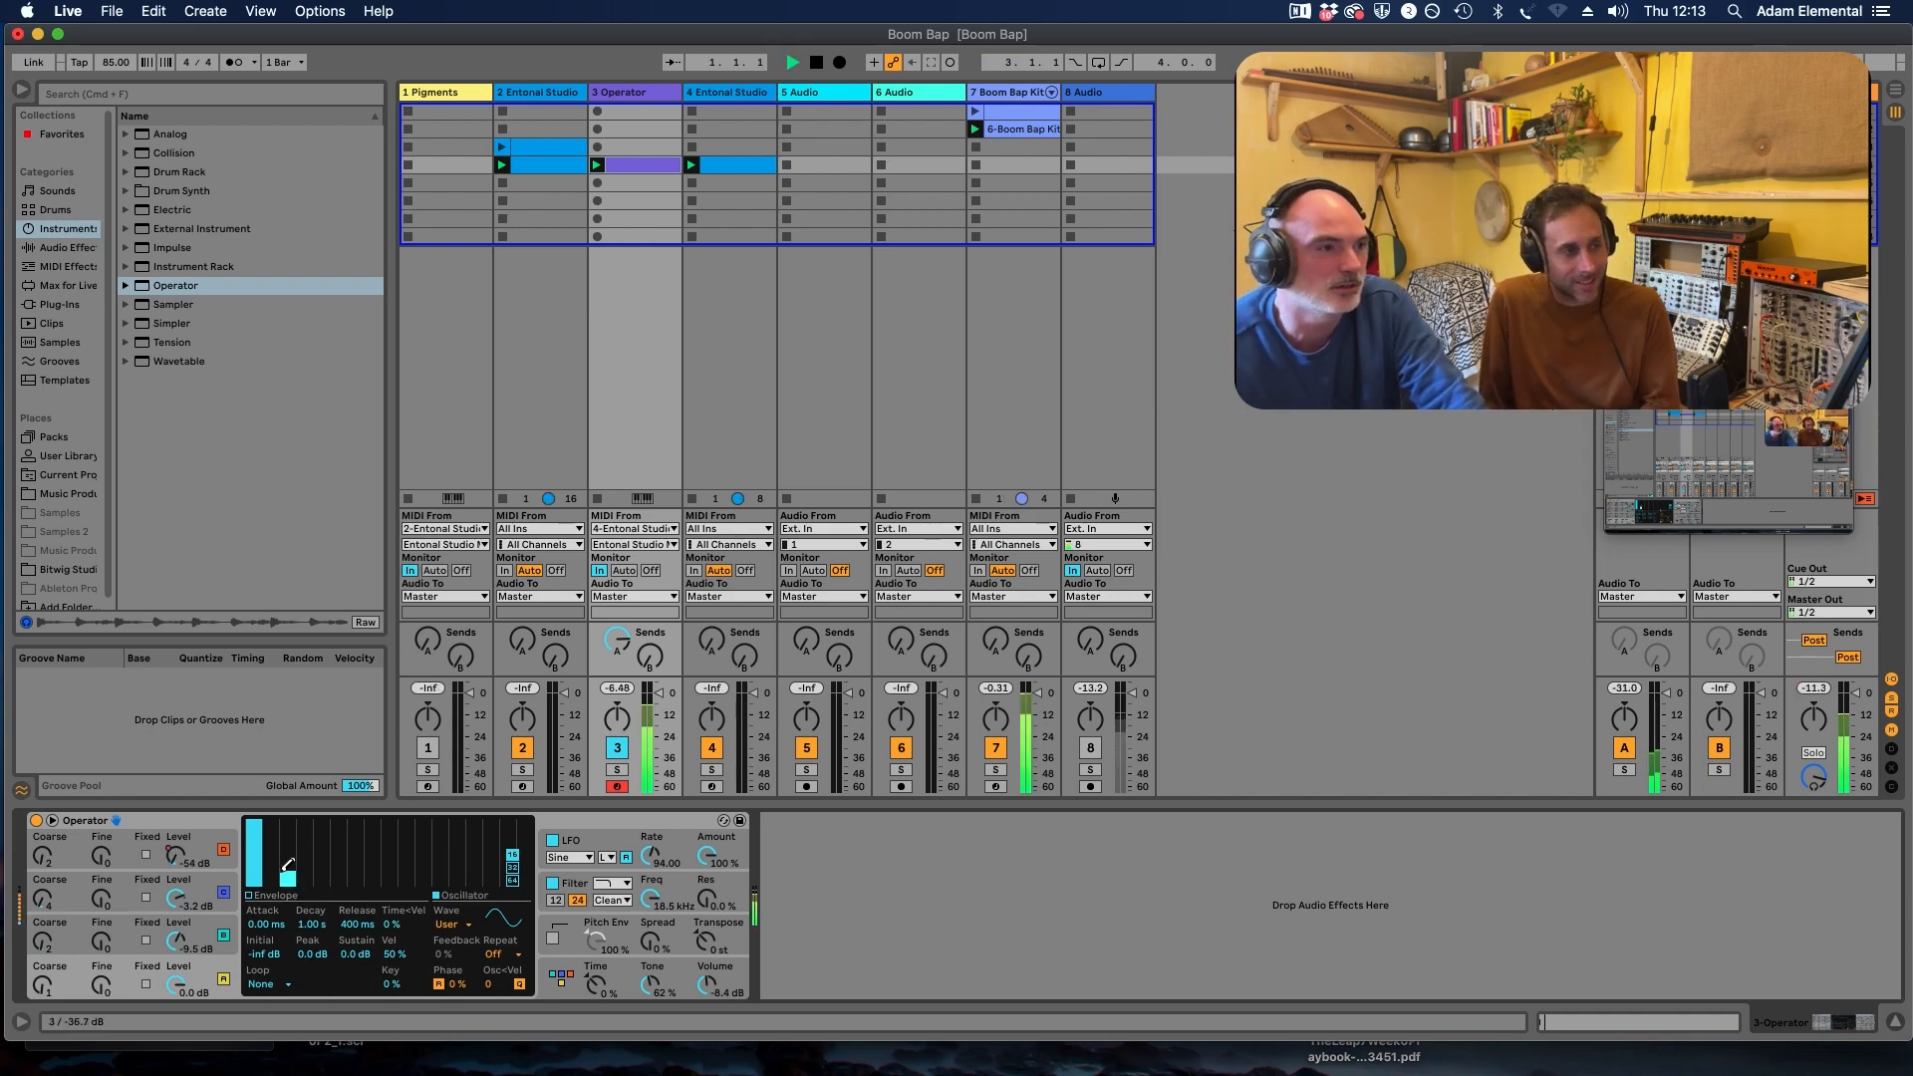
pyautogui.moveTo(288, 859)
pyautogui.mouseDown()
pyautogui.moveTo(290, 827)
pyautogui.moveTo(328, 837)
pyautogui.moveTo(320, 932)
pyautogui.moveTo(295, 911)
pyautogui.moveTo(277, 820)
pyautogui.moveTo(276, 863)
pyautogui.moveTo(277, 842)
pyautogui.mouseUp()
pyautogui.press('space')
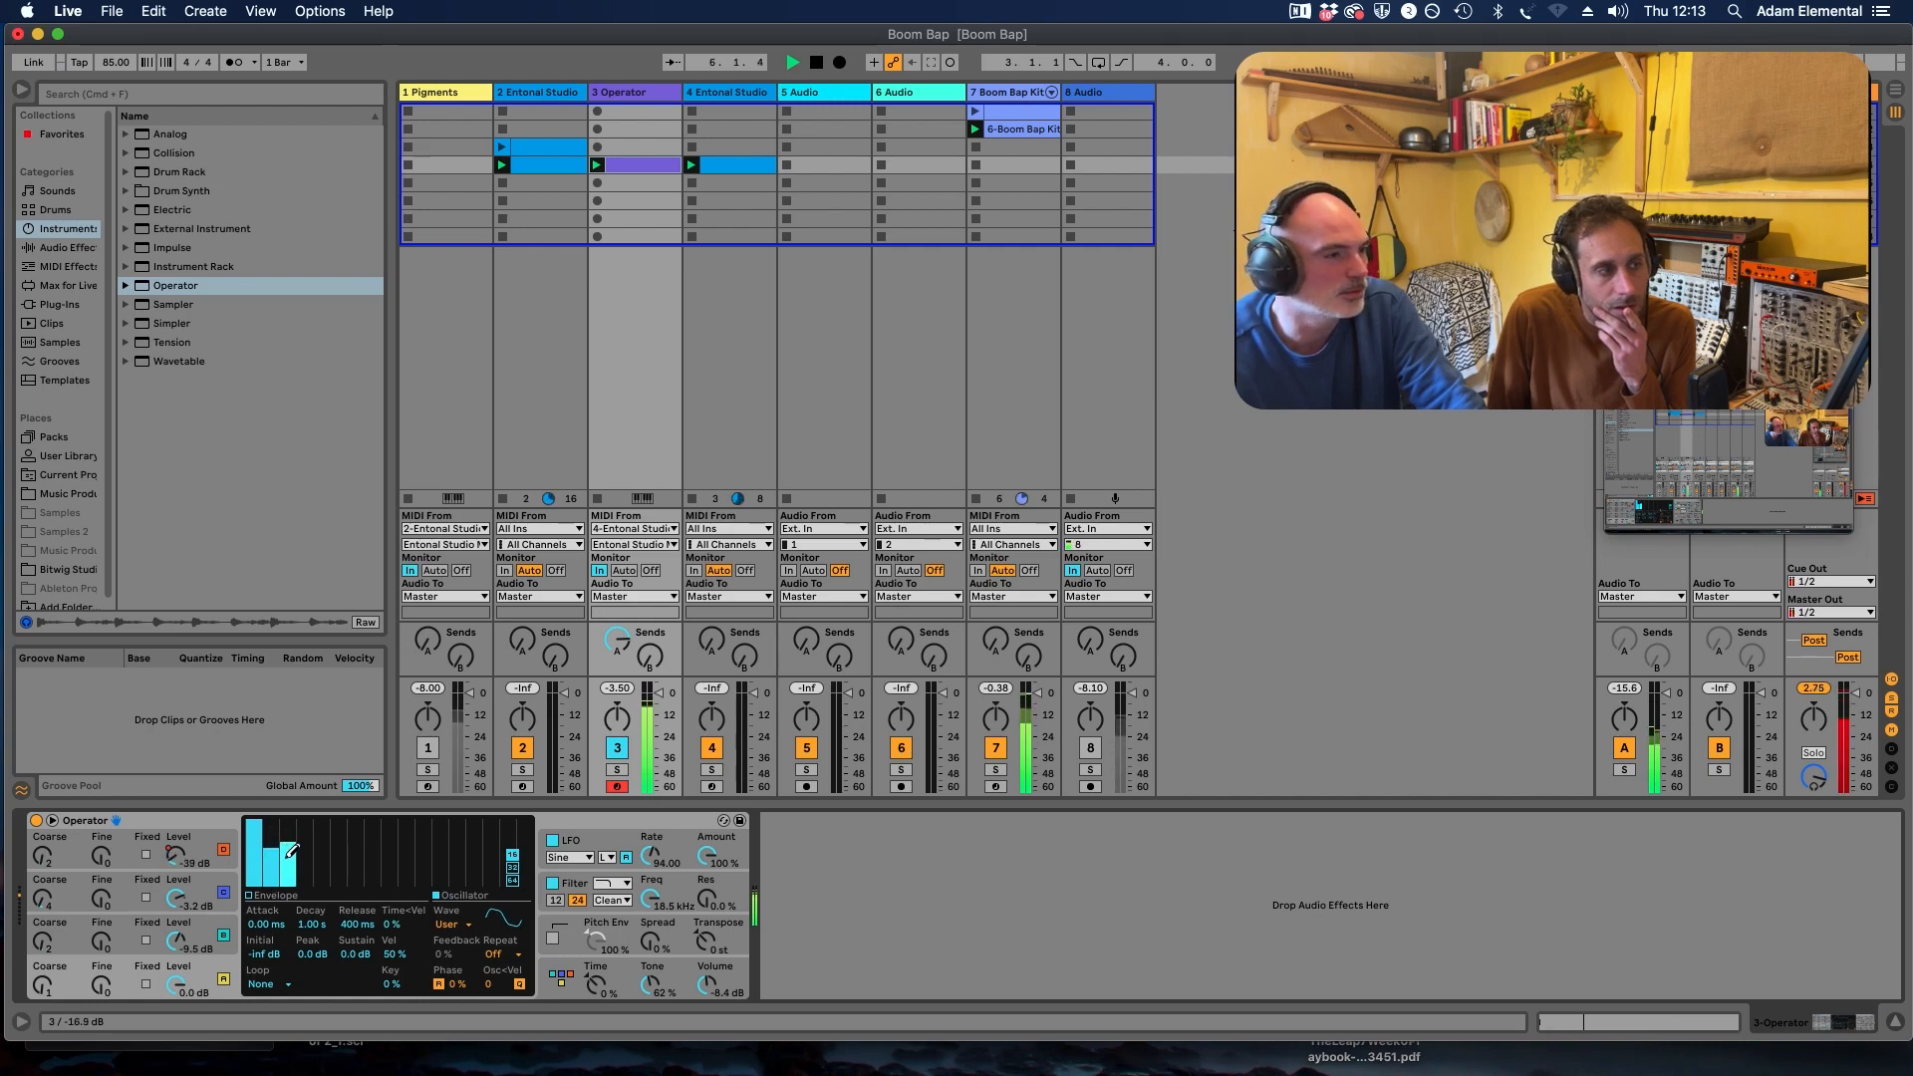
# Step: Raise oscillator D's feedback and set oscillator B's feedback to 28% while the loop plays
pyautogui.click(199, 840)
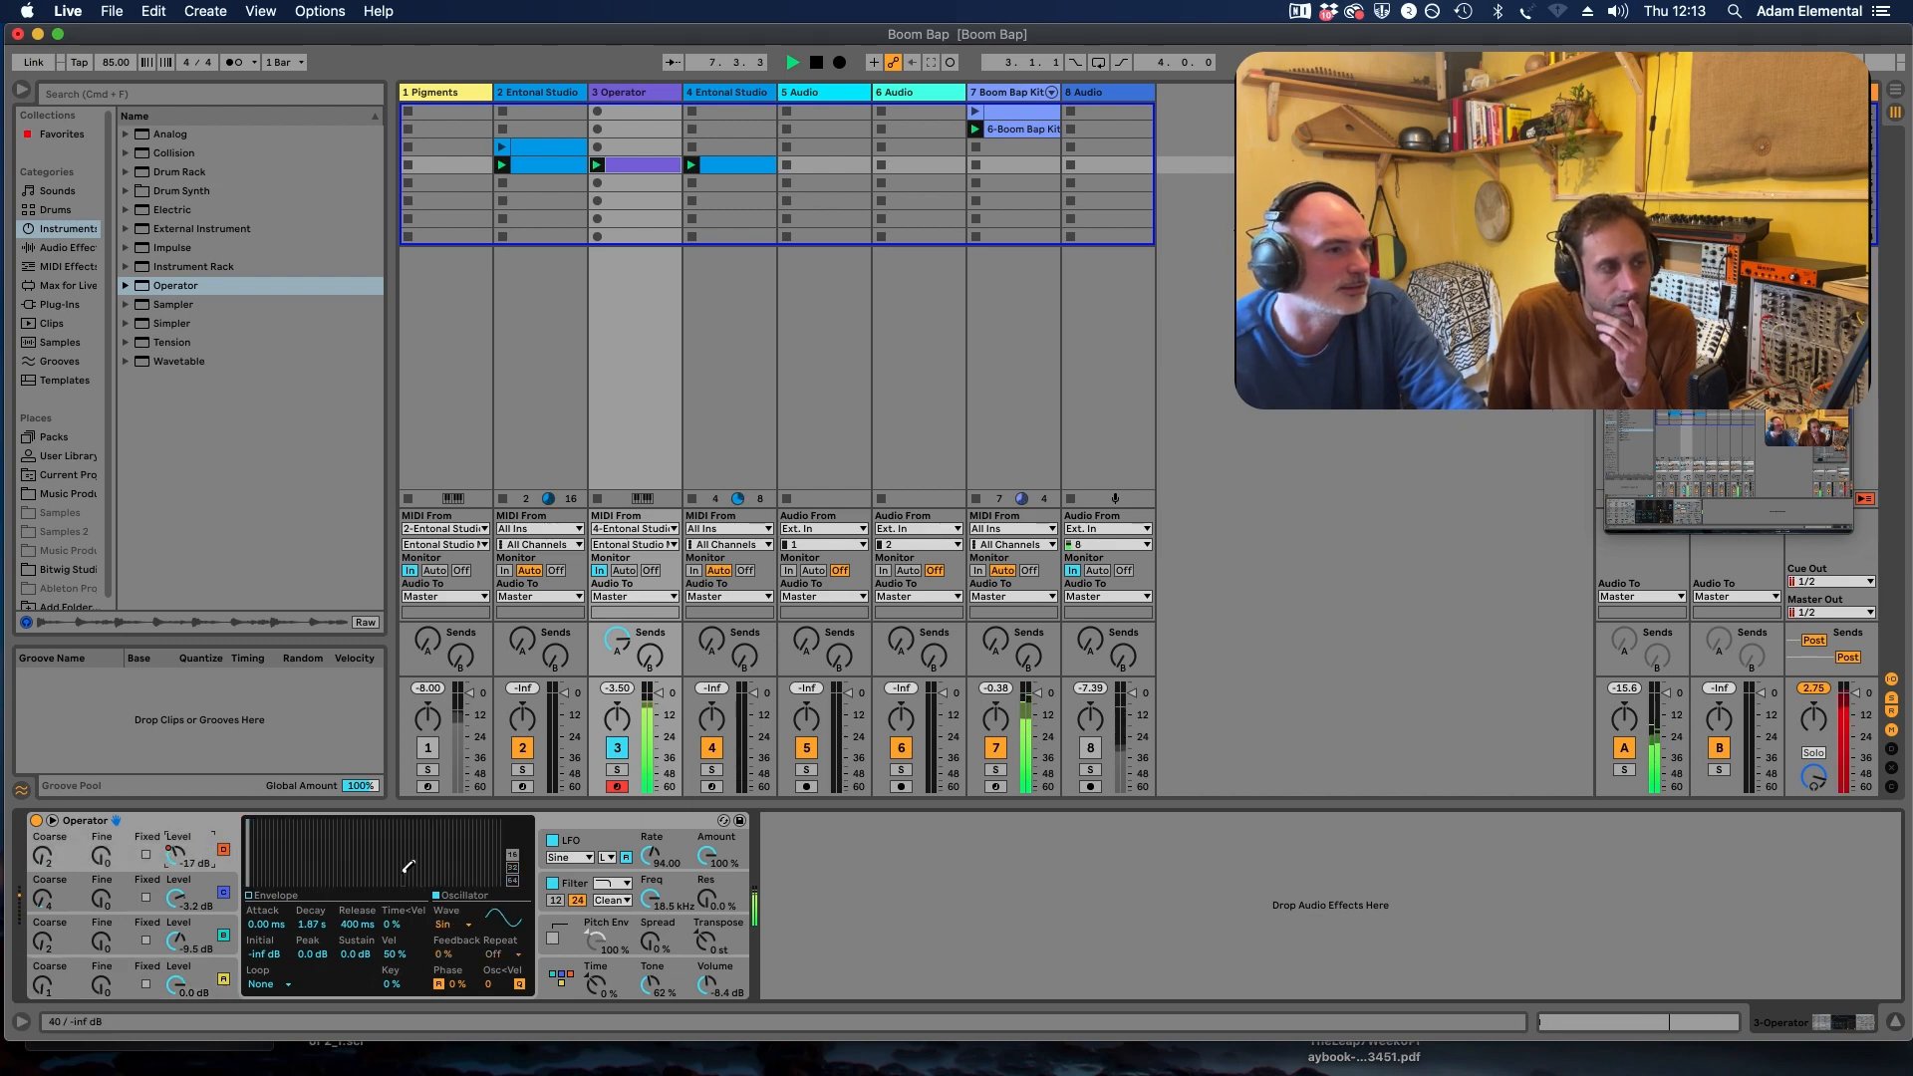
pyautogui.moveTo(441, 954); pyautogui.dragTo(441, 887)
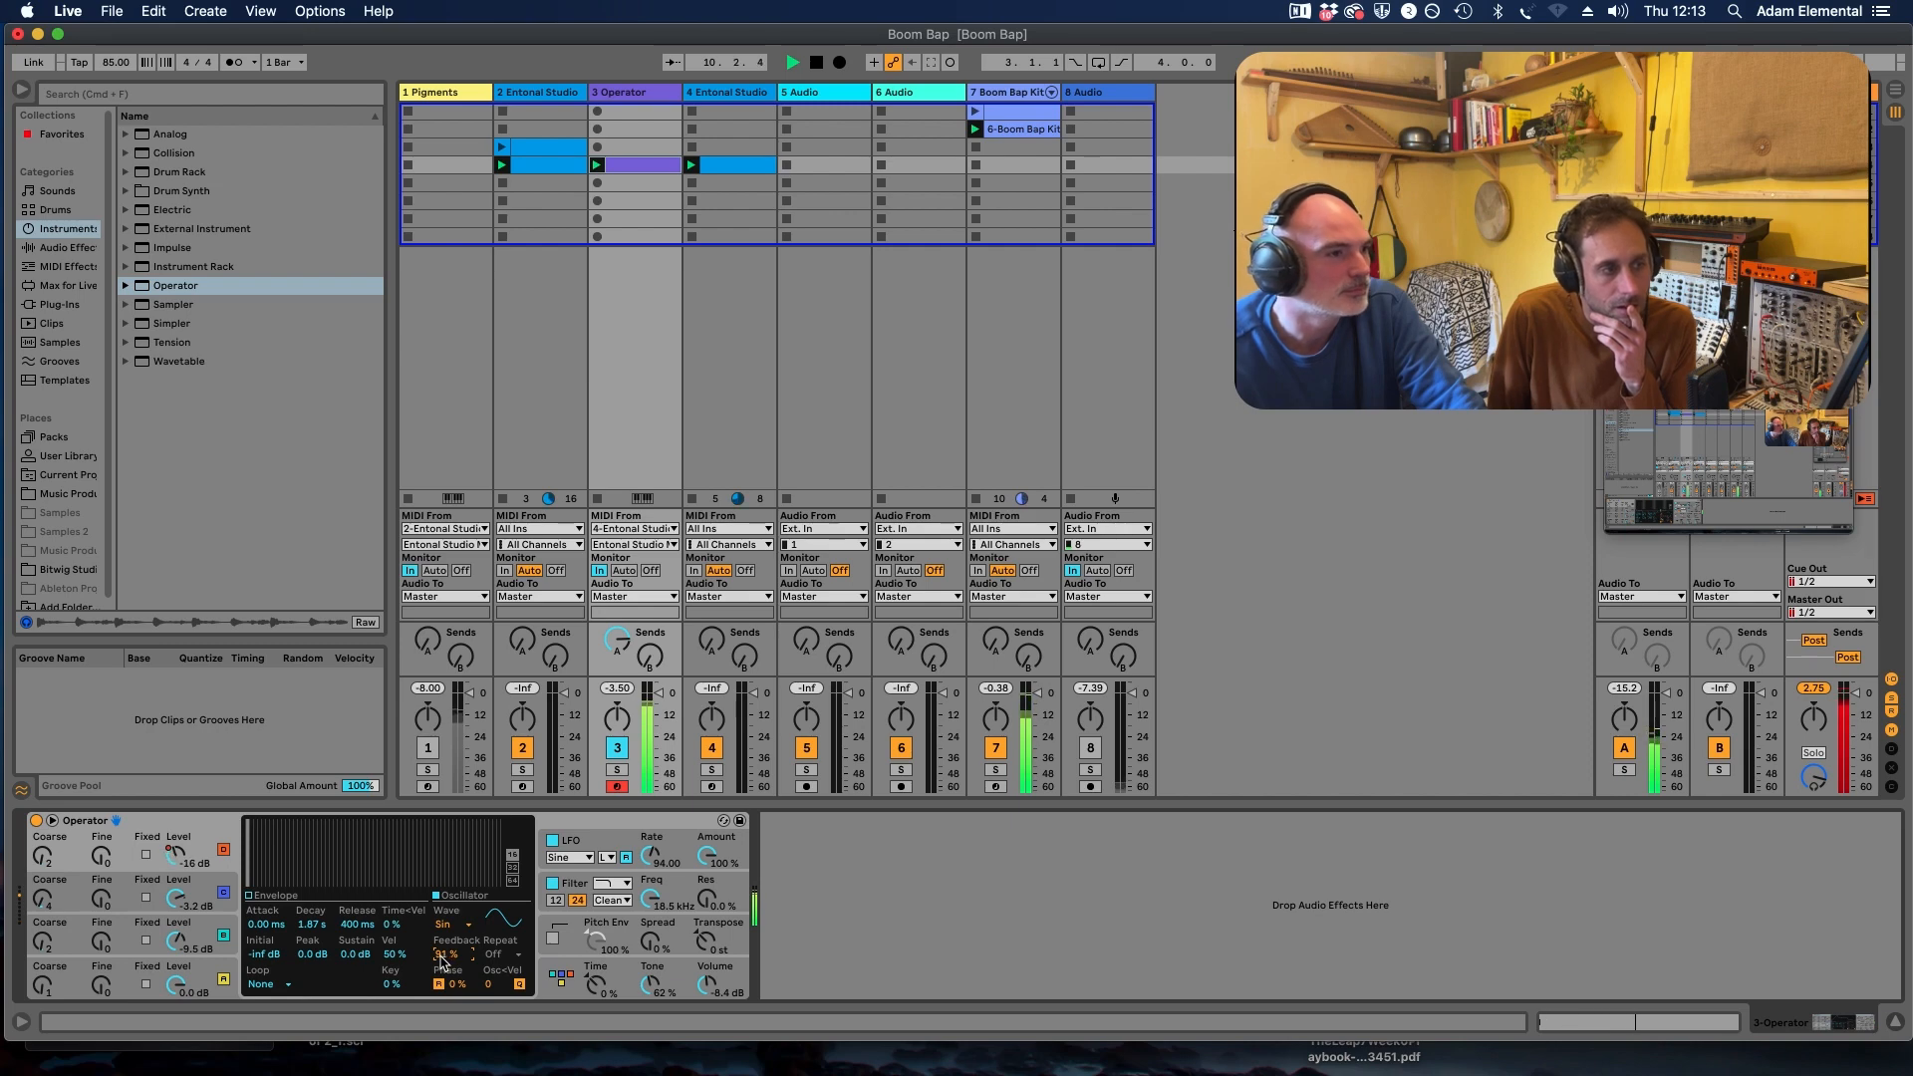
pyautogui.click(205, 940)
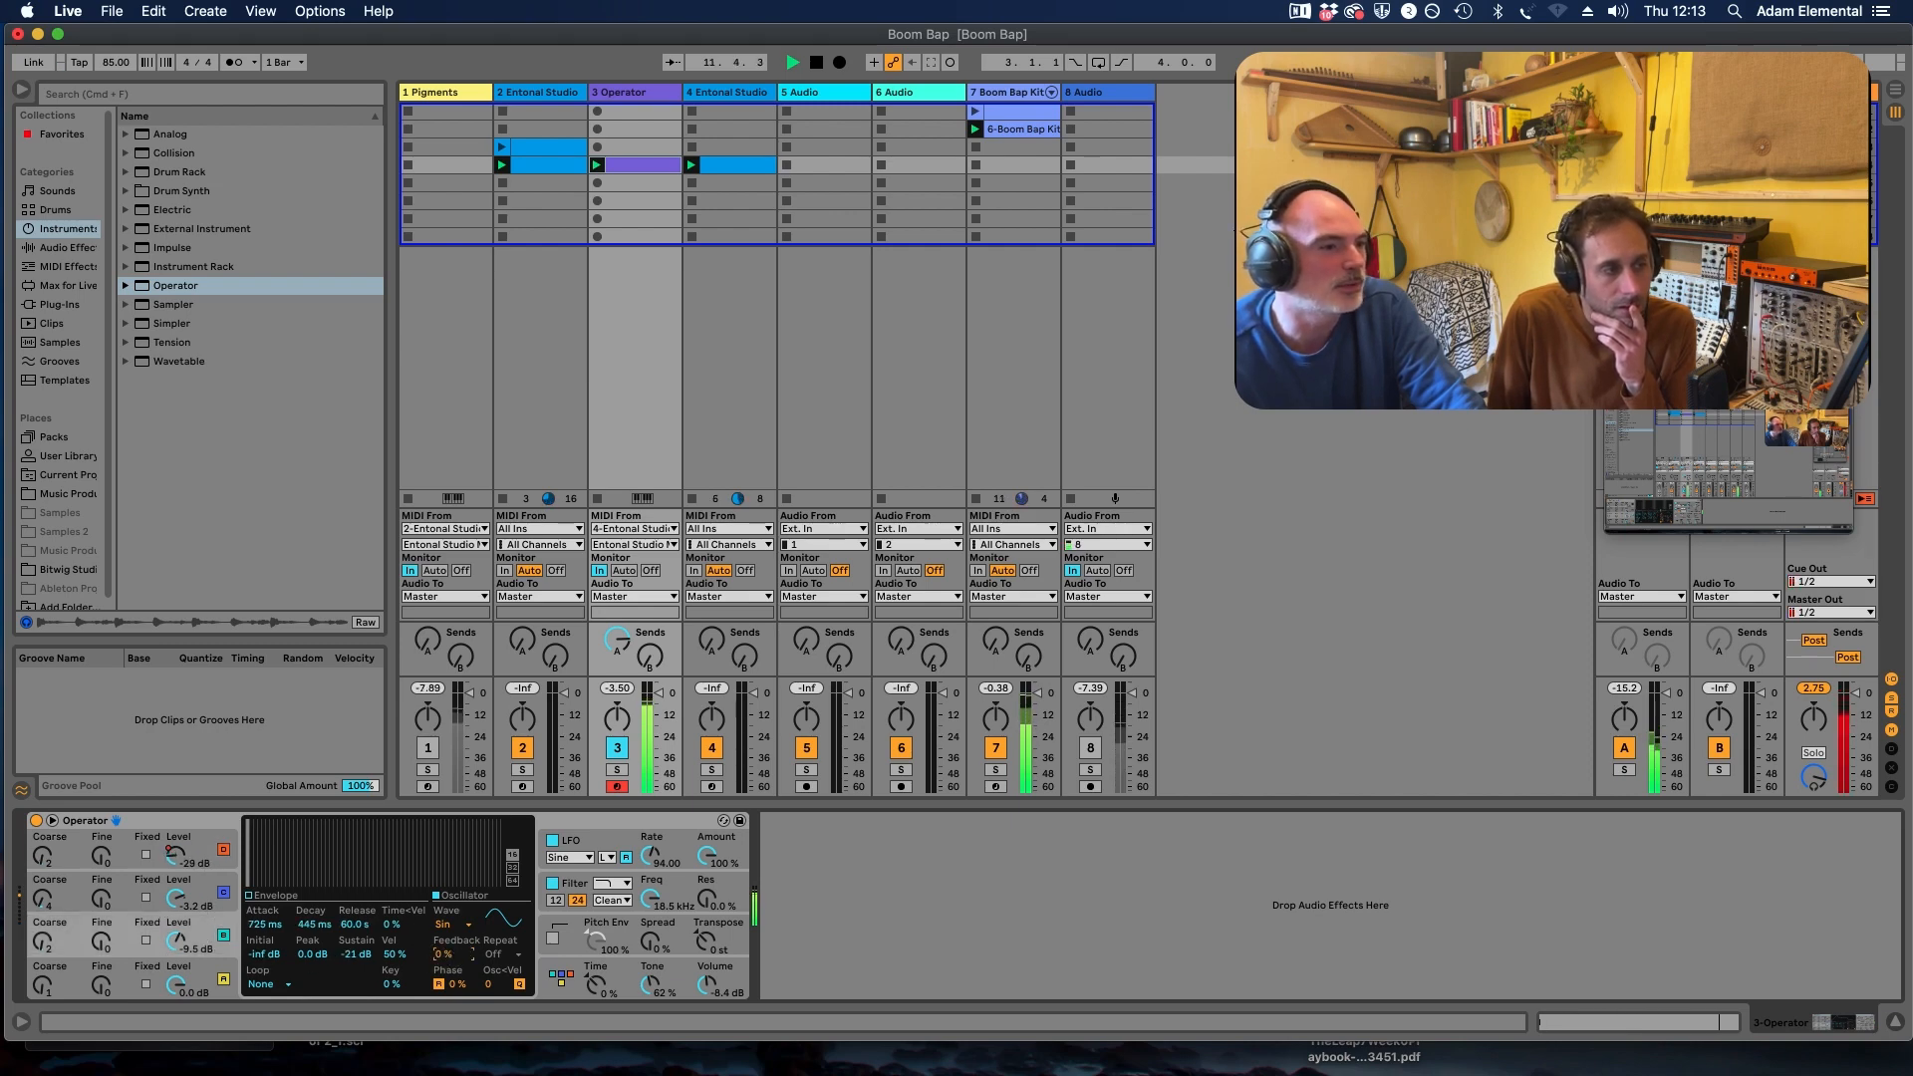
pyautogui.moveTo(439, 954)
pyautogui.mouseDown()
pyautogui.moveTo(440, 930)
pyautogui.moveTo(446, 955)
pyautogui.mouseUp()
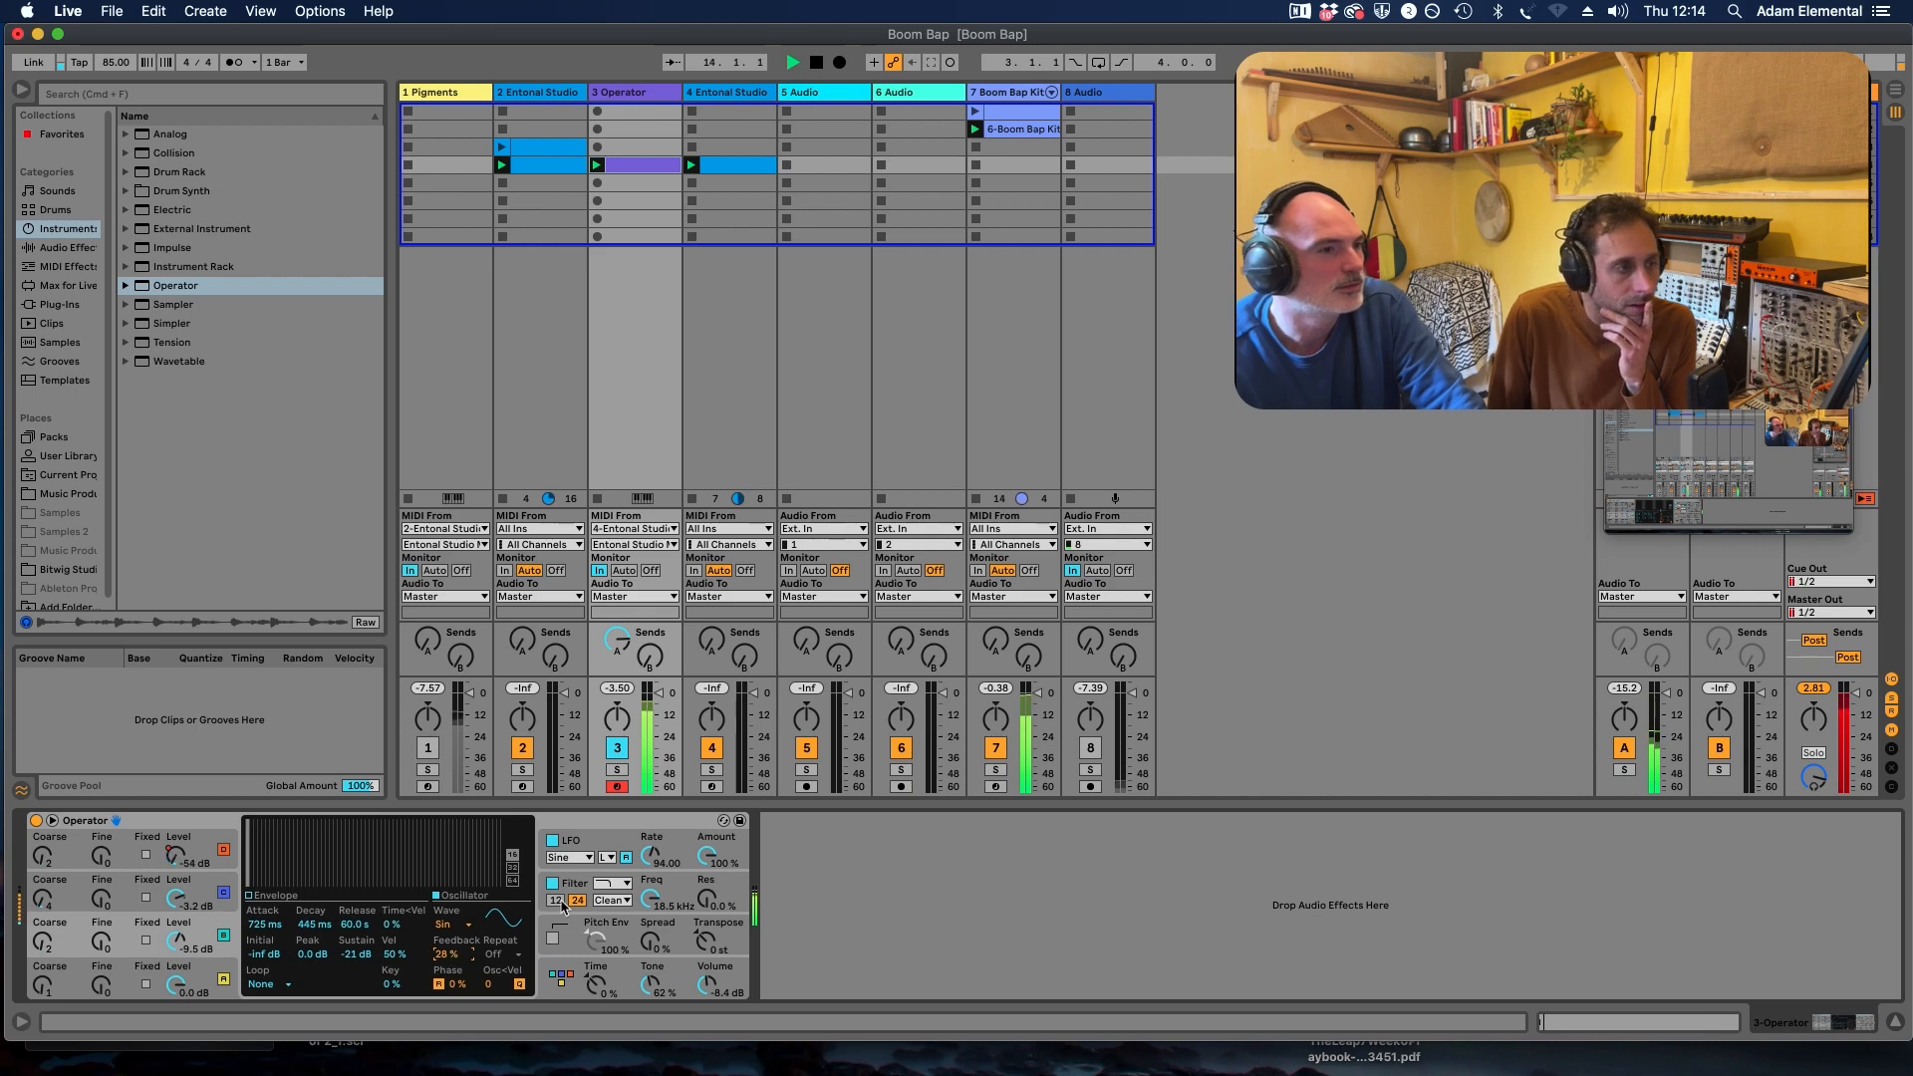
# Step: Lower Operator's tone to 22% and unmute the Pigments track to hear both sounds together
pyautogui.click(653, 985)
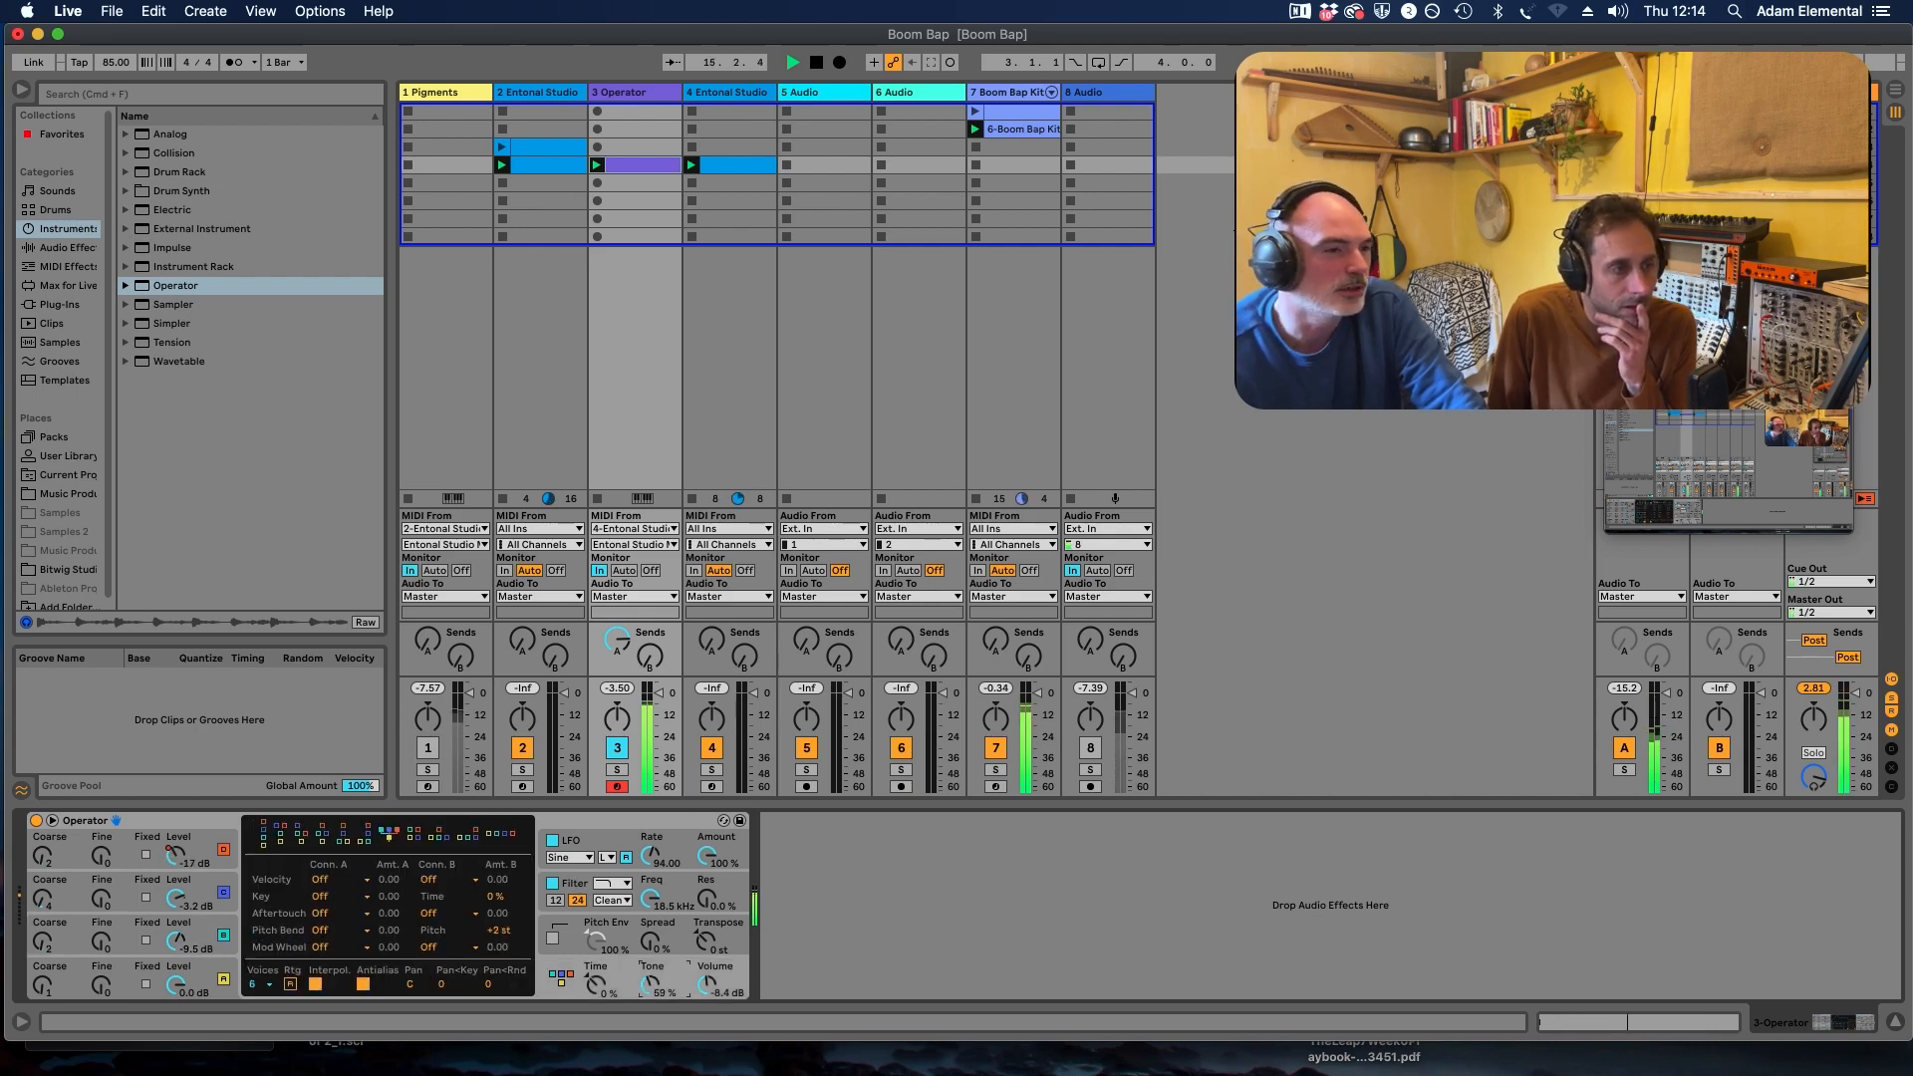
pyautogui.moveTo(652, 985); pyautogui.dragTo(651, 1020)
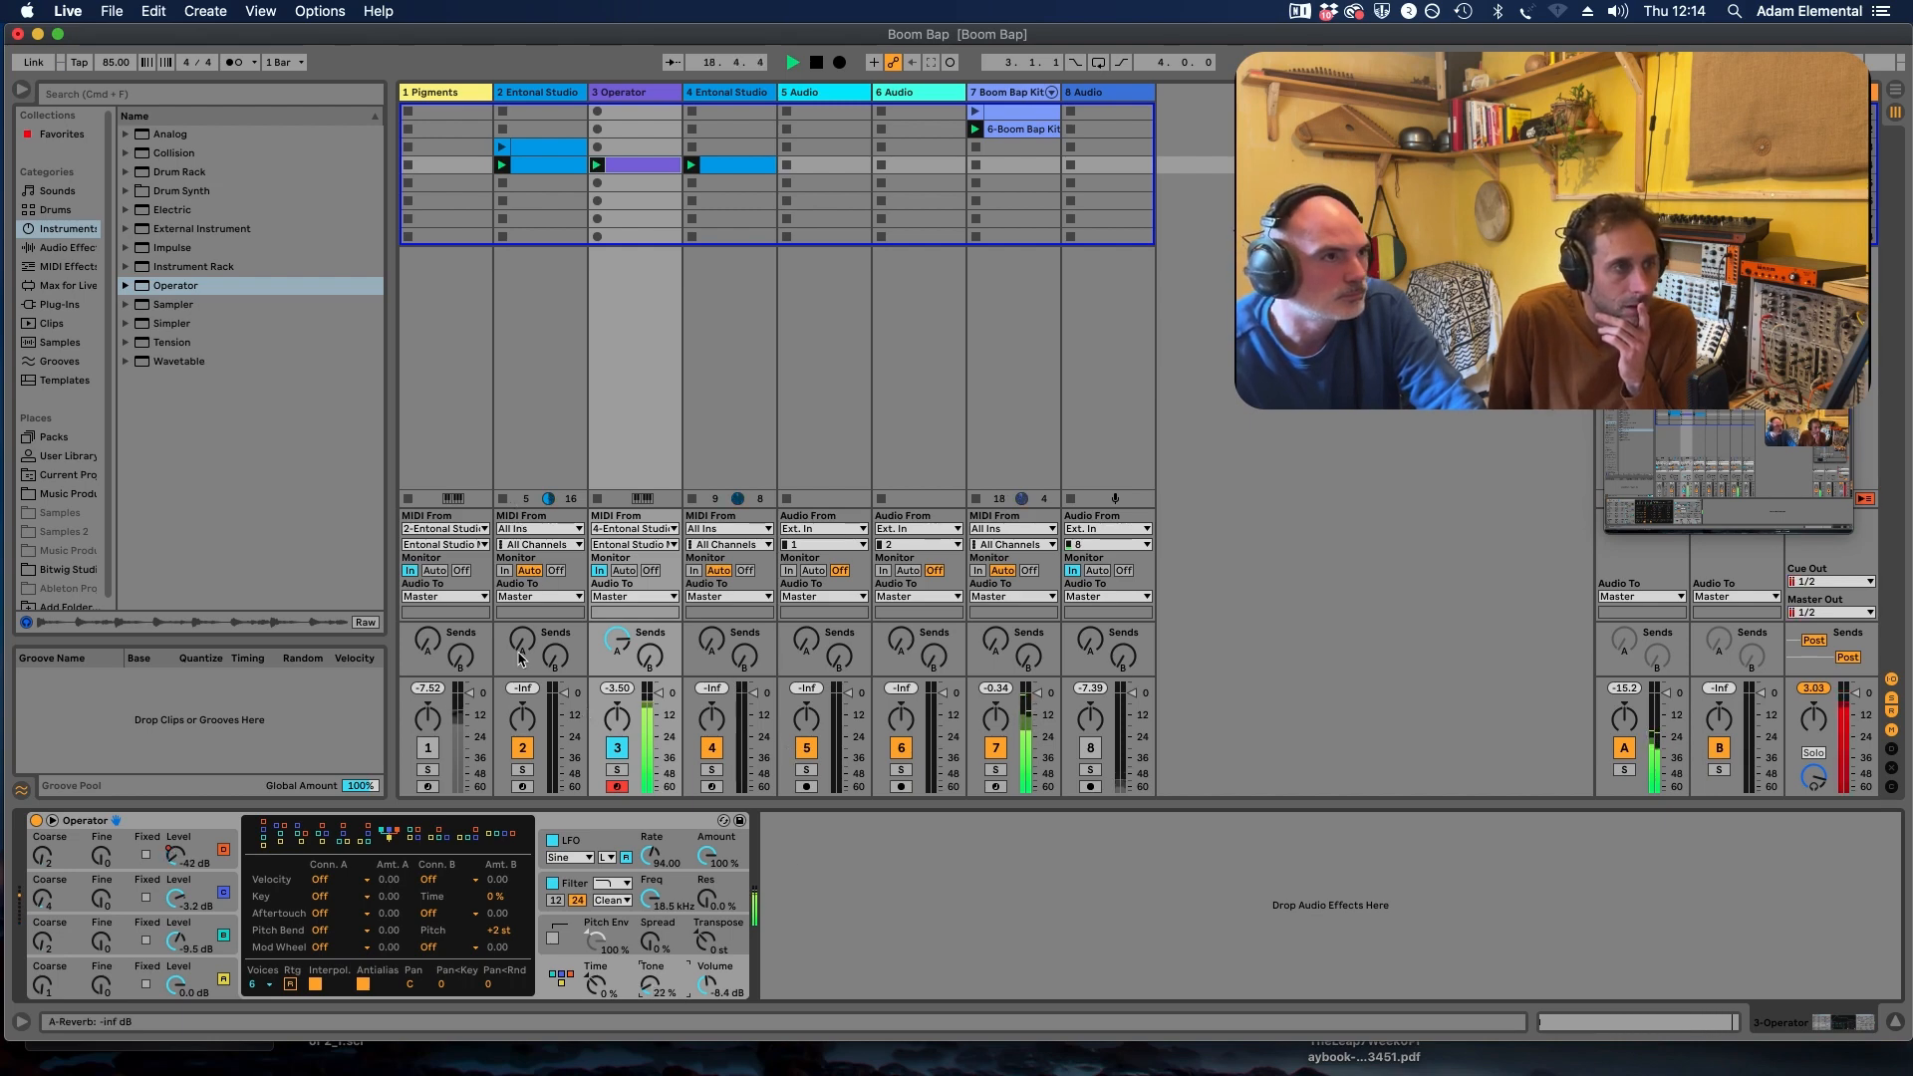
pyautogui.click(429, 749)
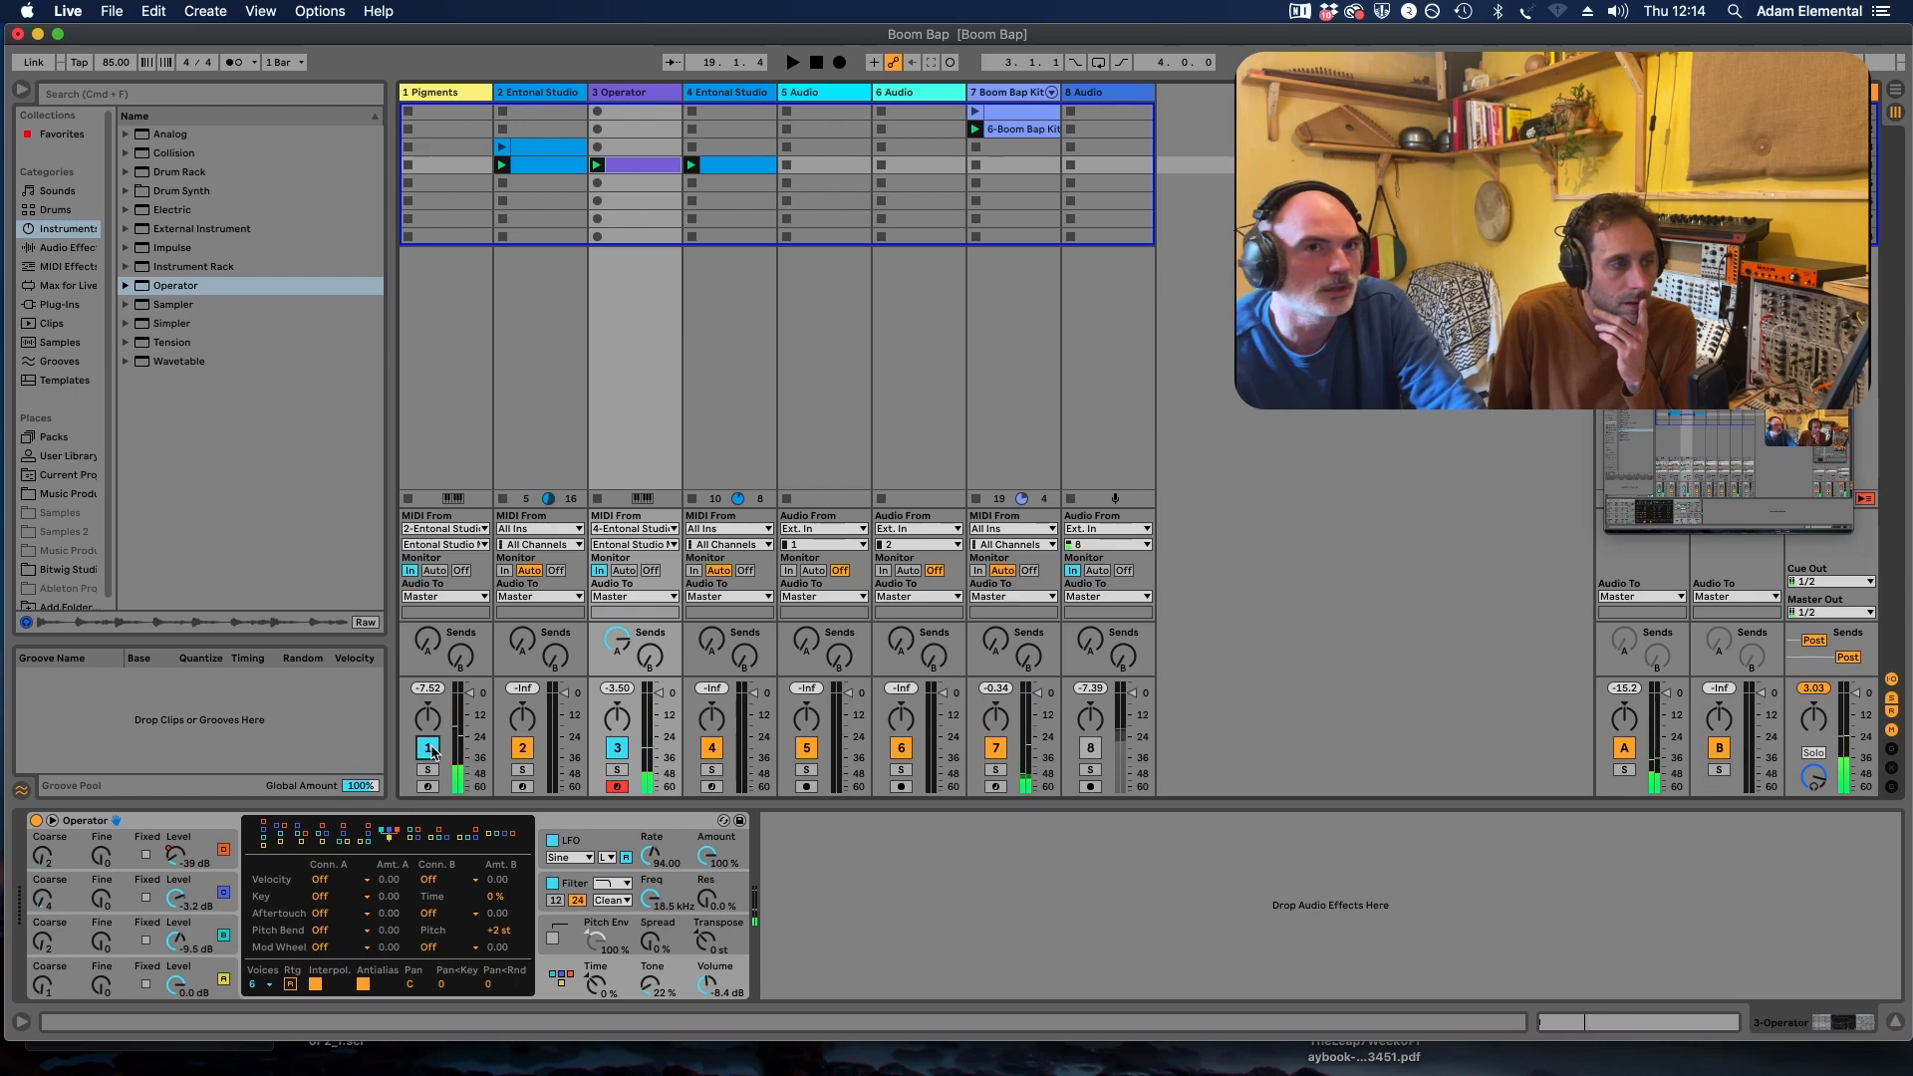
pyautogui.press('space')
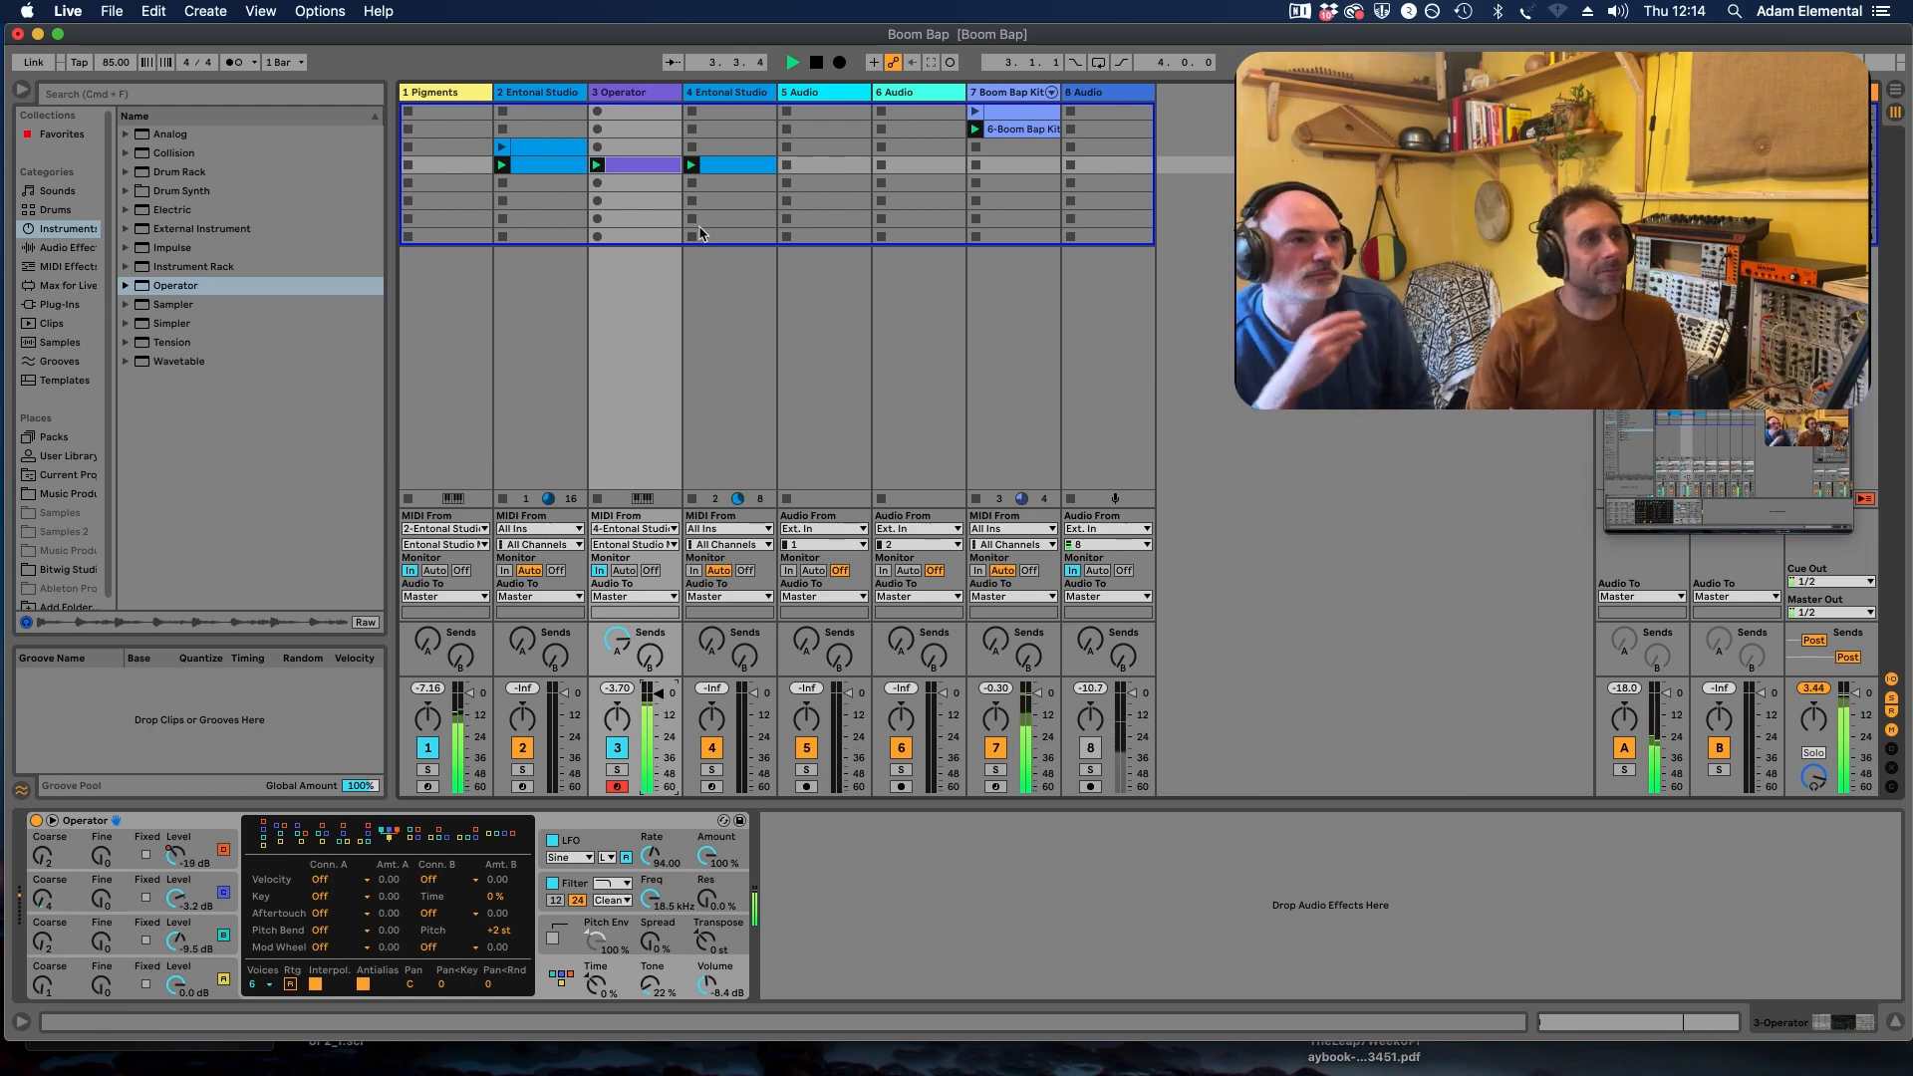
# Step: Rework the playing clip on track 4 Entonal Studio into a two-bar line of G0, A0, G0 and E0 notes
pyautogui.doubleClick(646, 169)
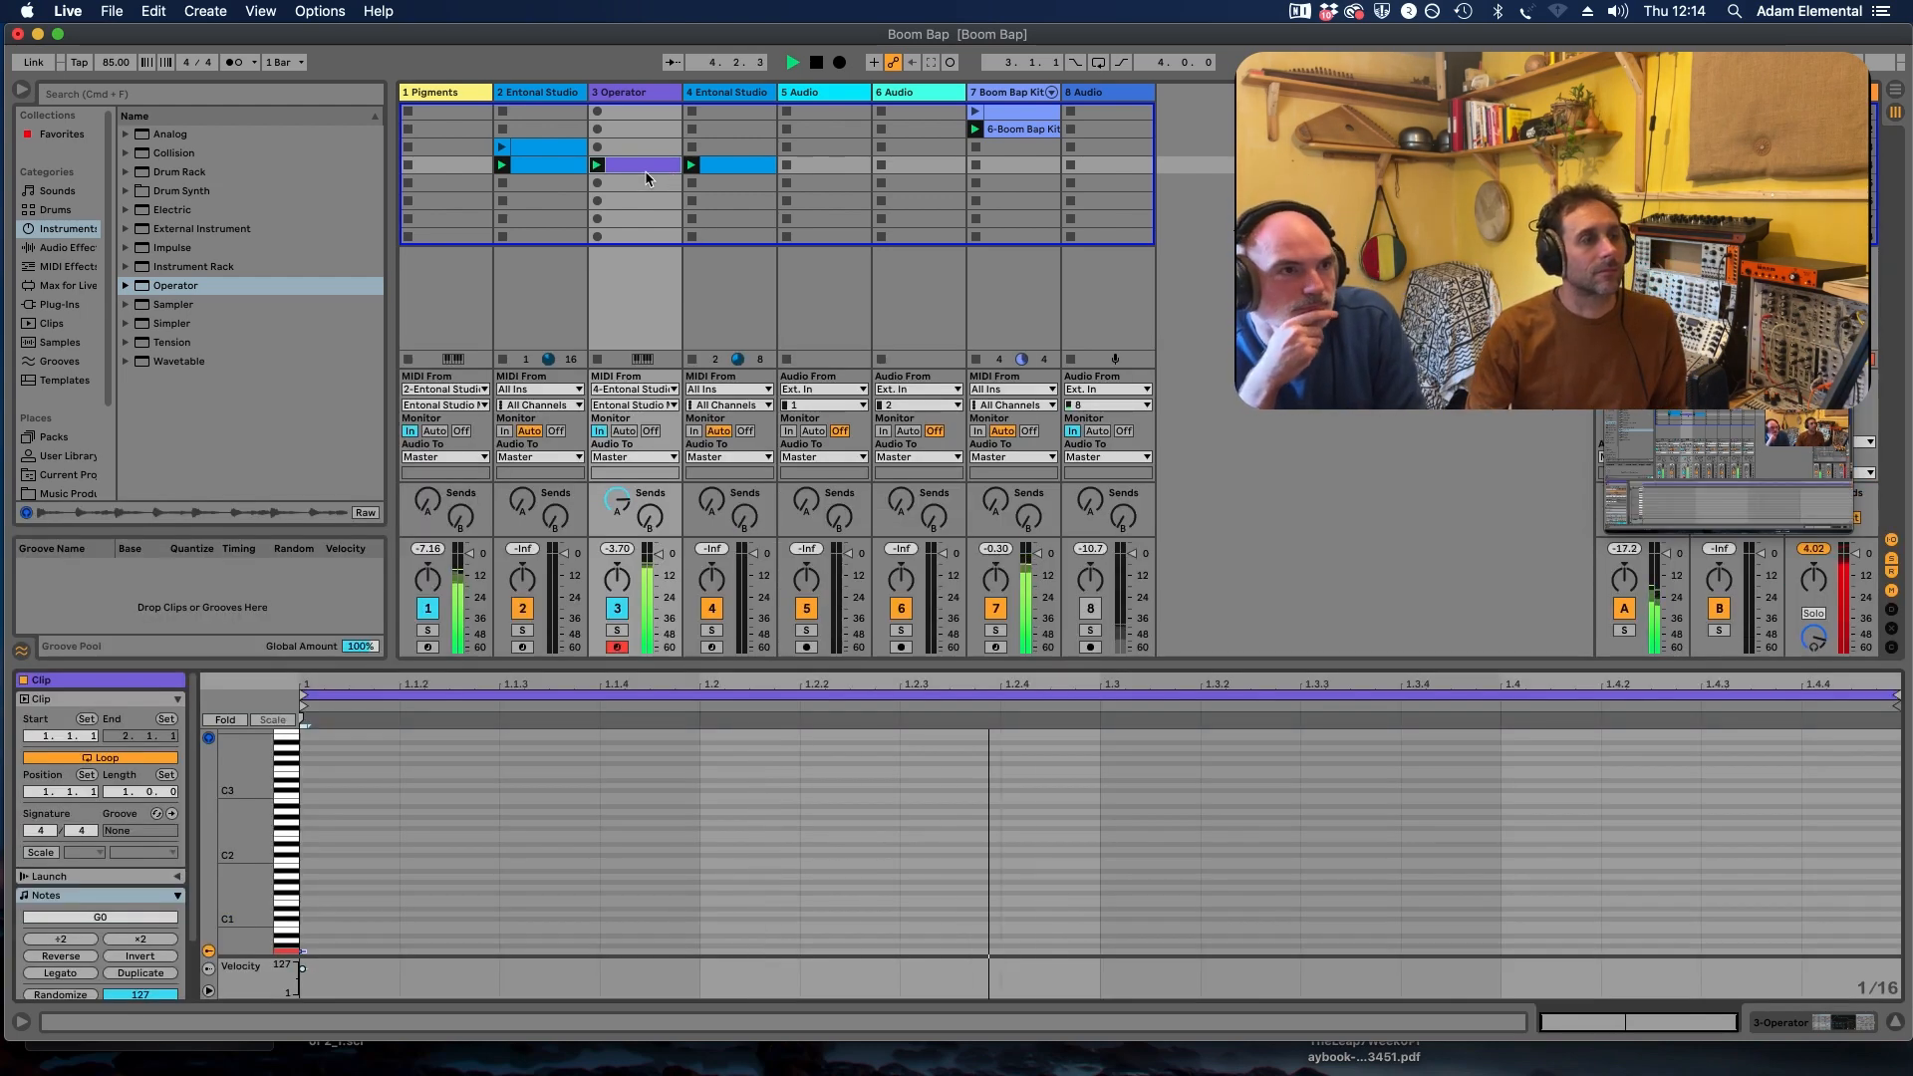
pyautogui.click(733, 165)
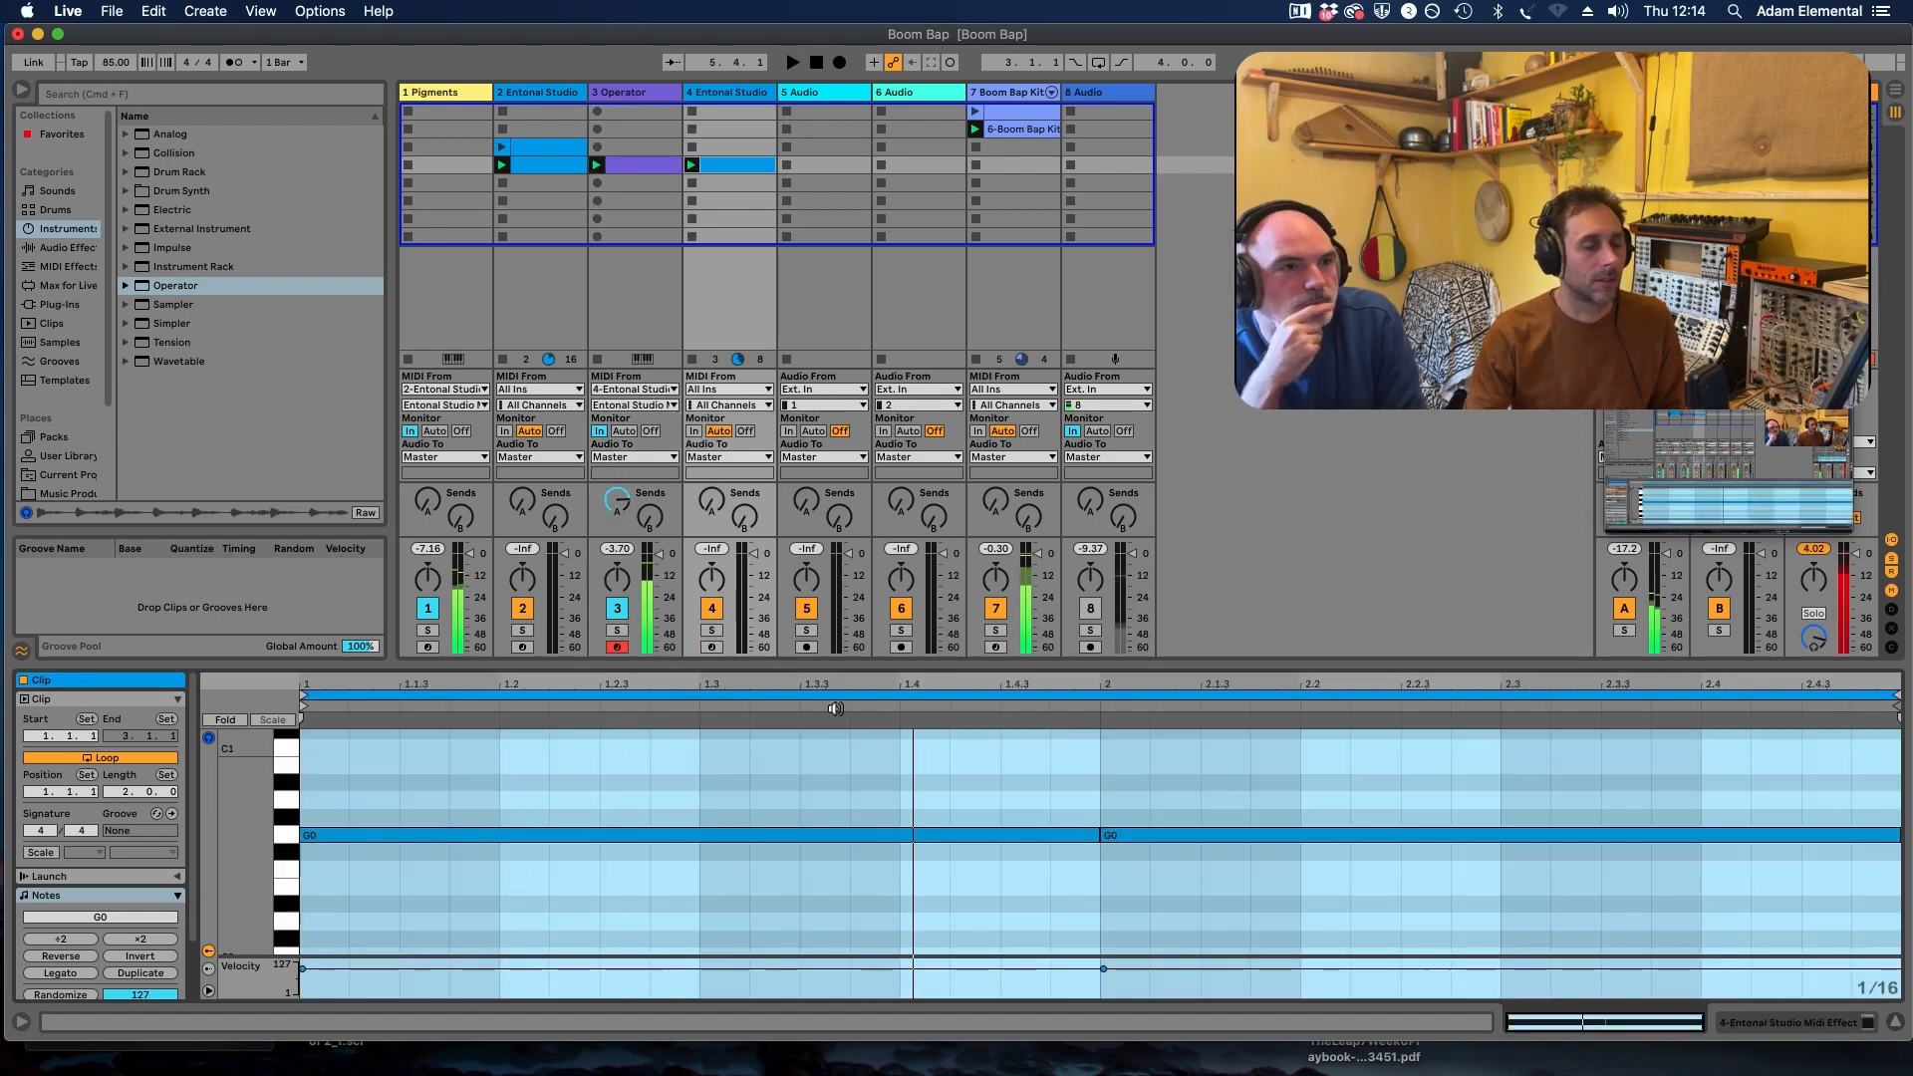
pyautogui.click(703, 840)
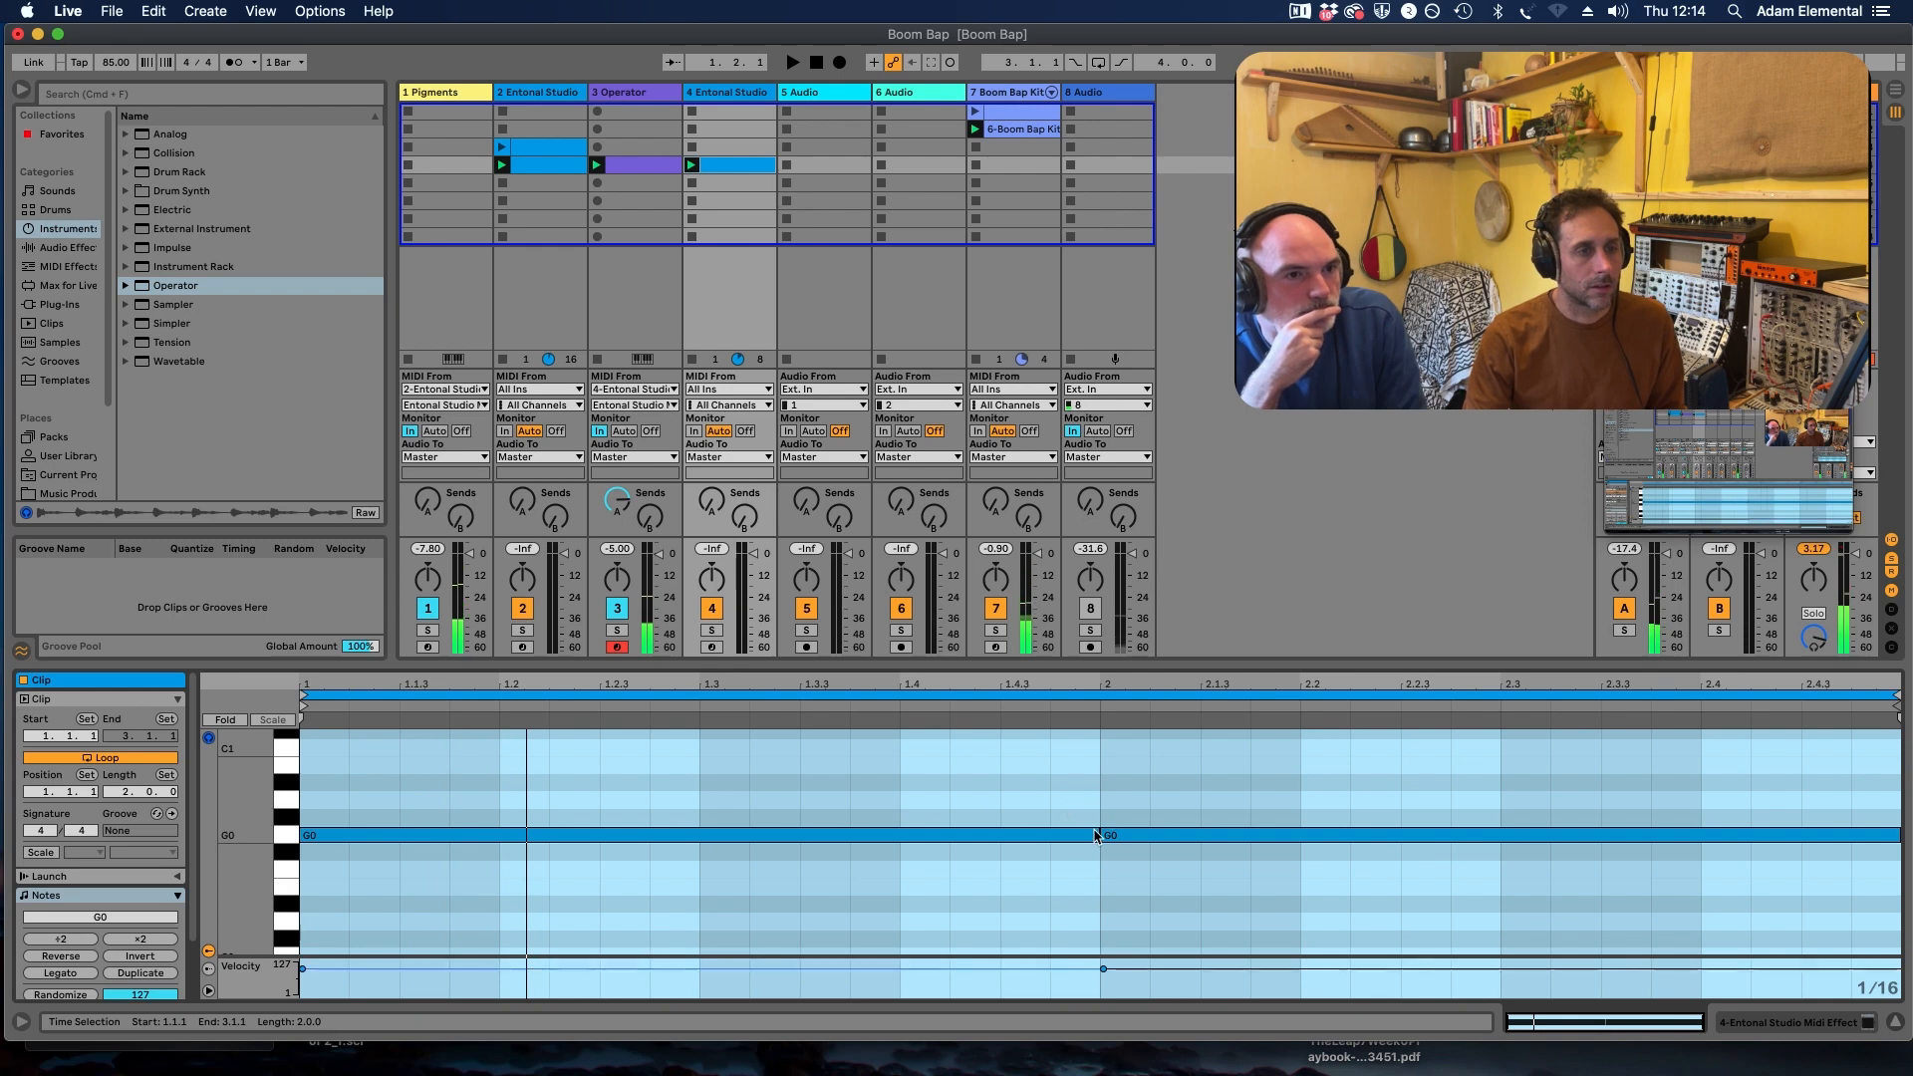
pyautogui.moveTo(1094, 832); pyautogui.dragTo(701, 838)
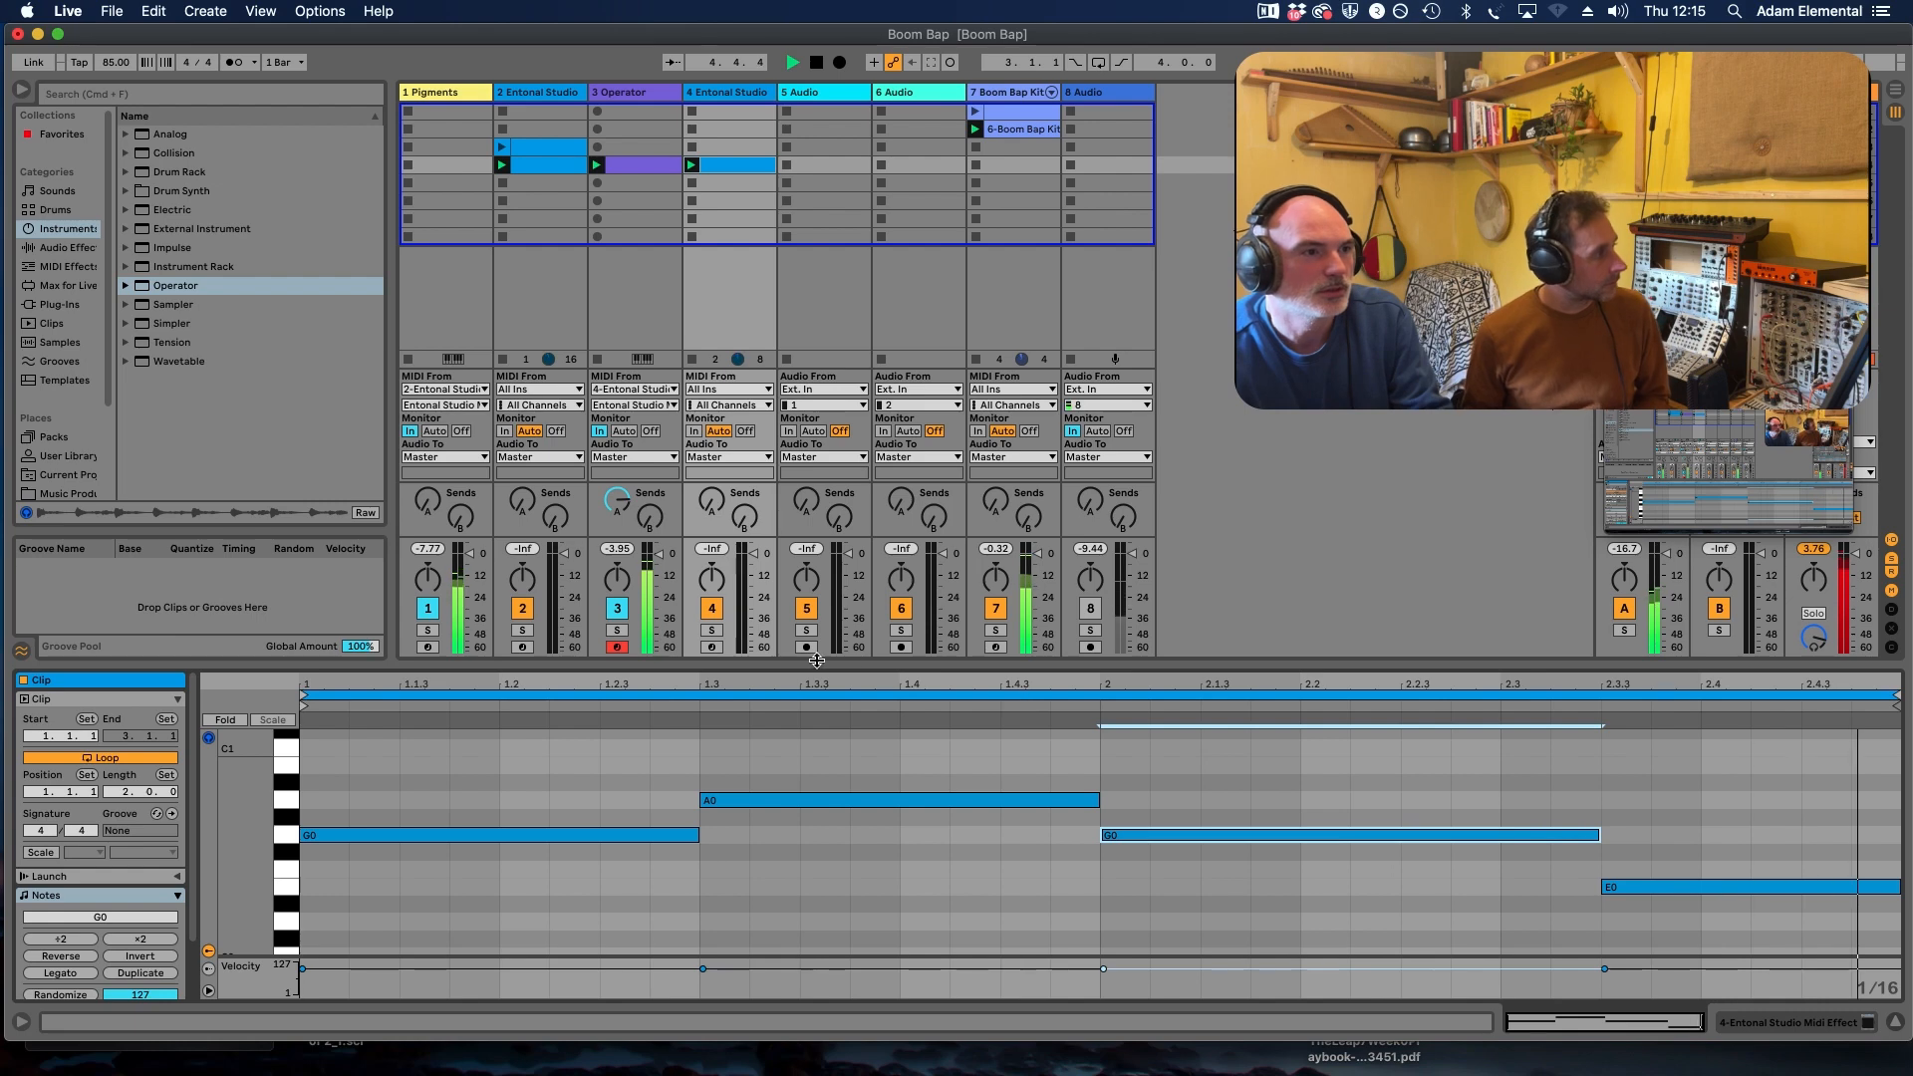
# Step: Mute the Pigments track, stop playback and show the Operator device on track 3
pyautogui.click(421, 610)
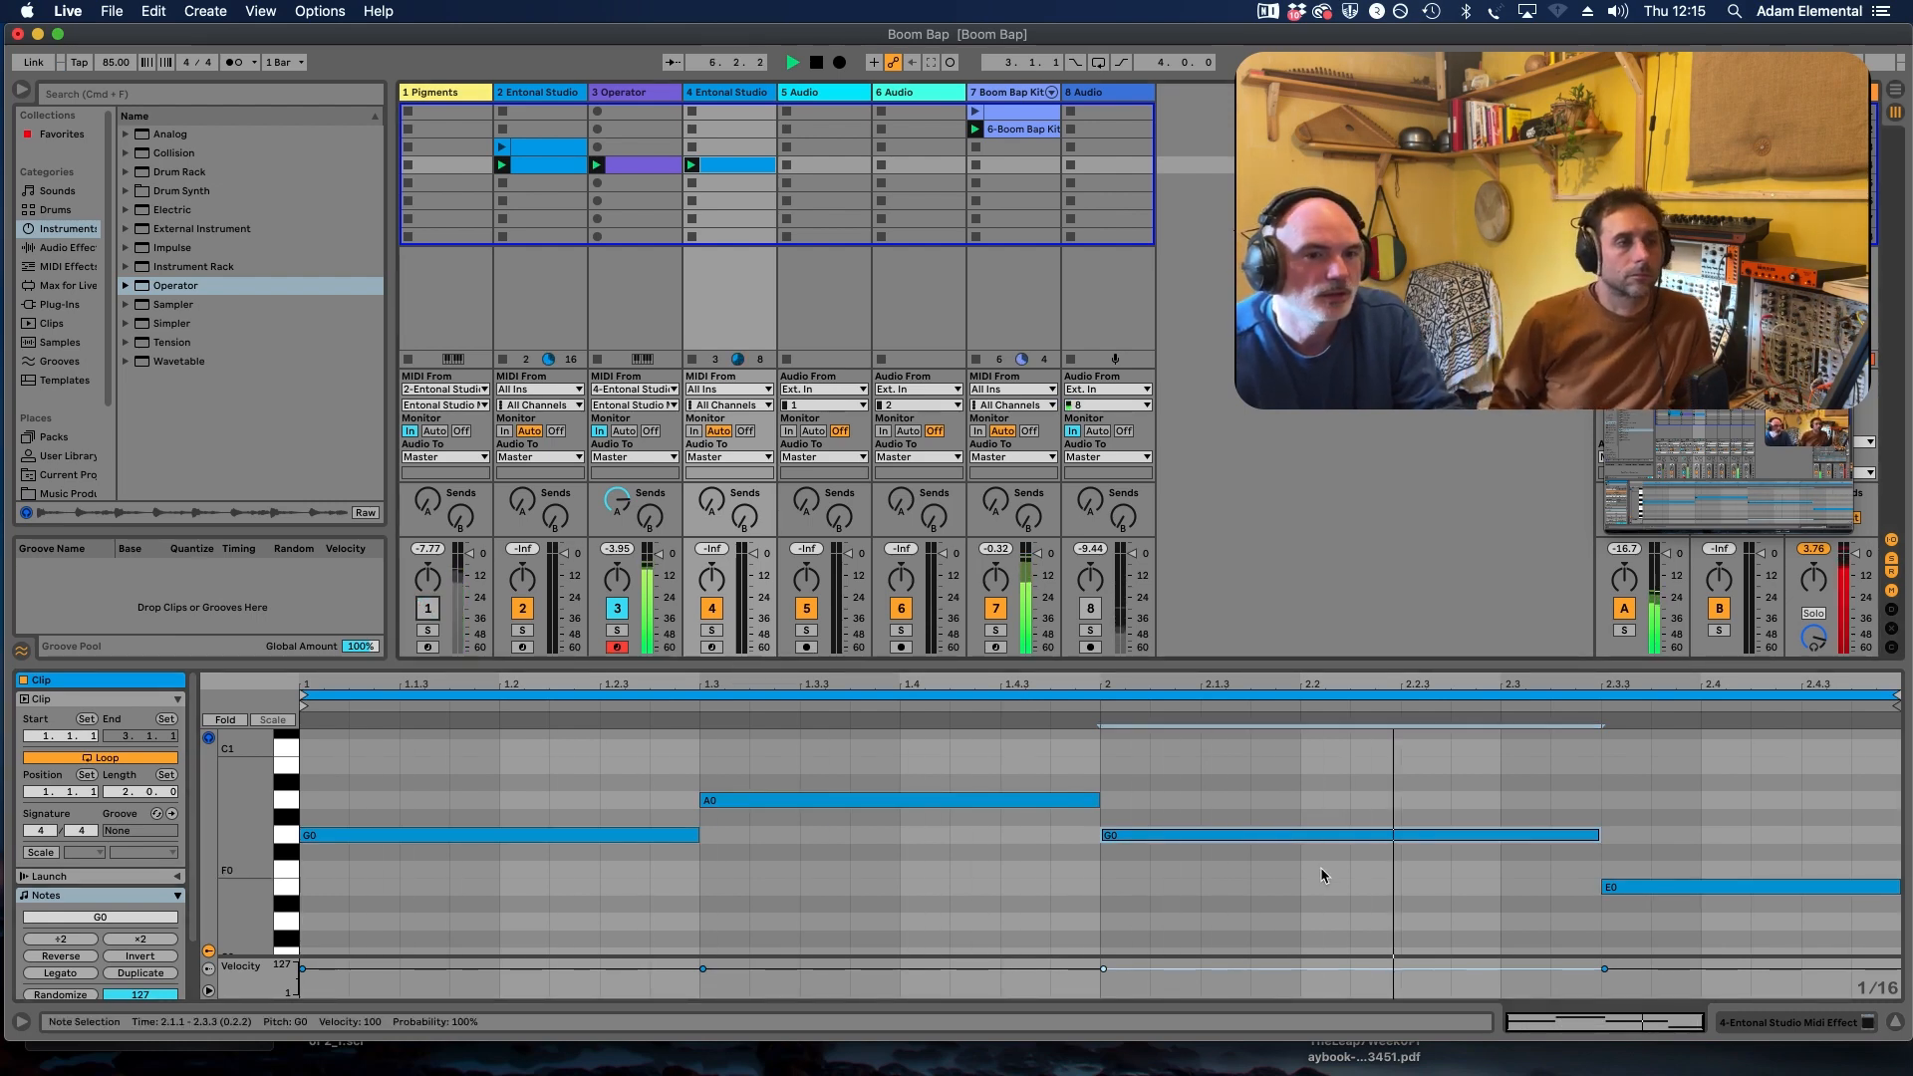
pyautogui.click(1767, 1024)
pyautogui.press('space')
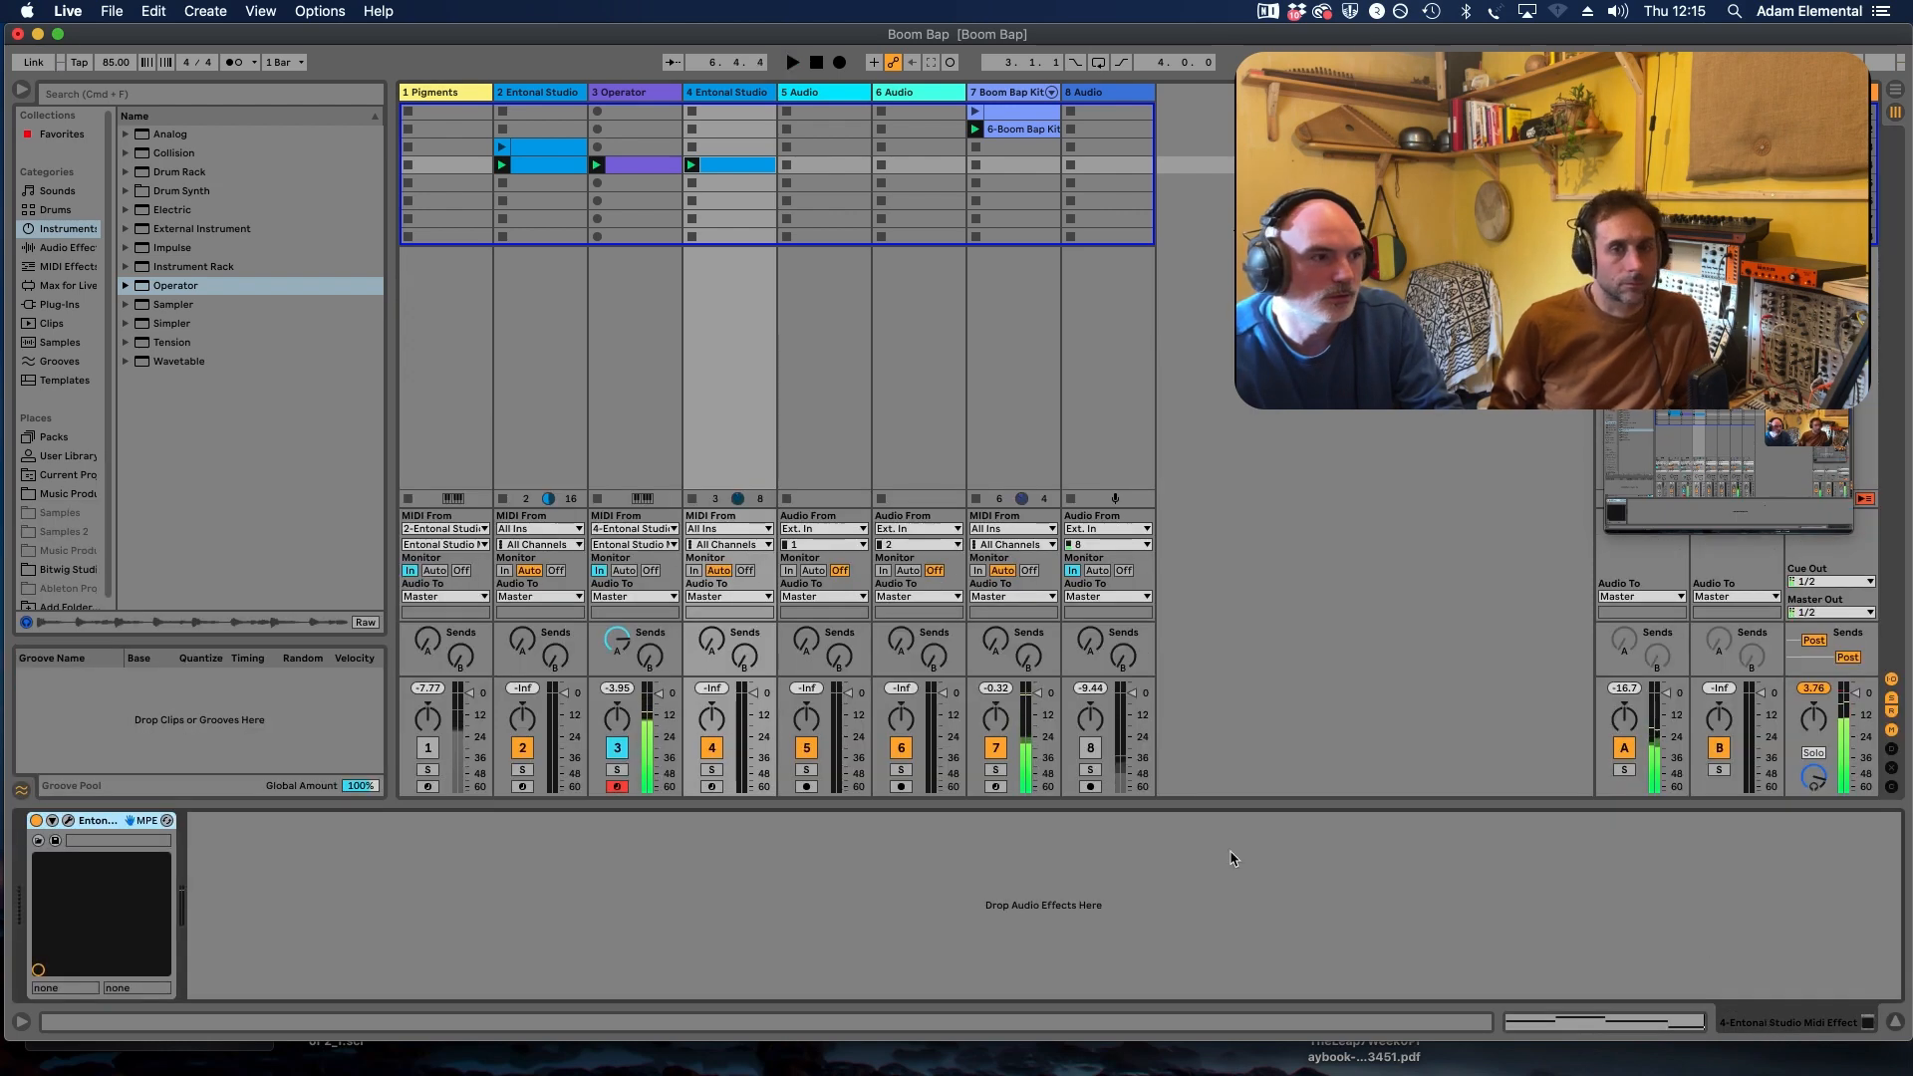
pyautogui.click(646, 112)
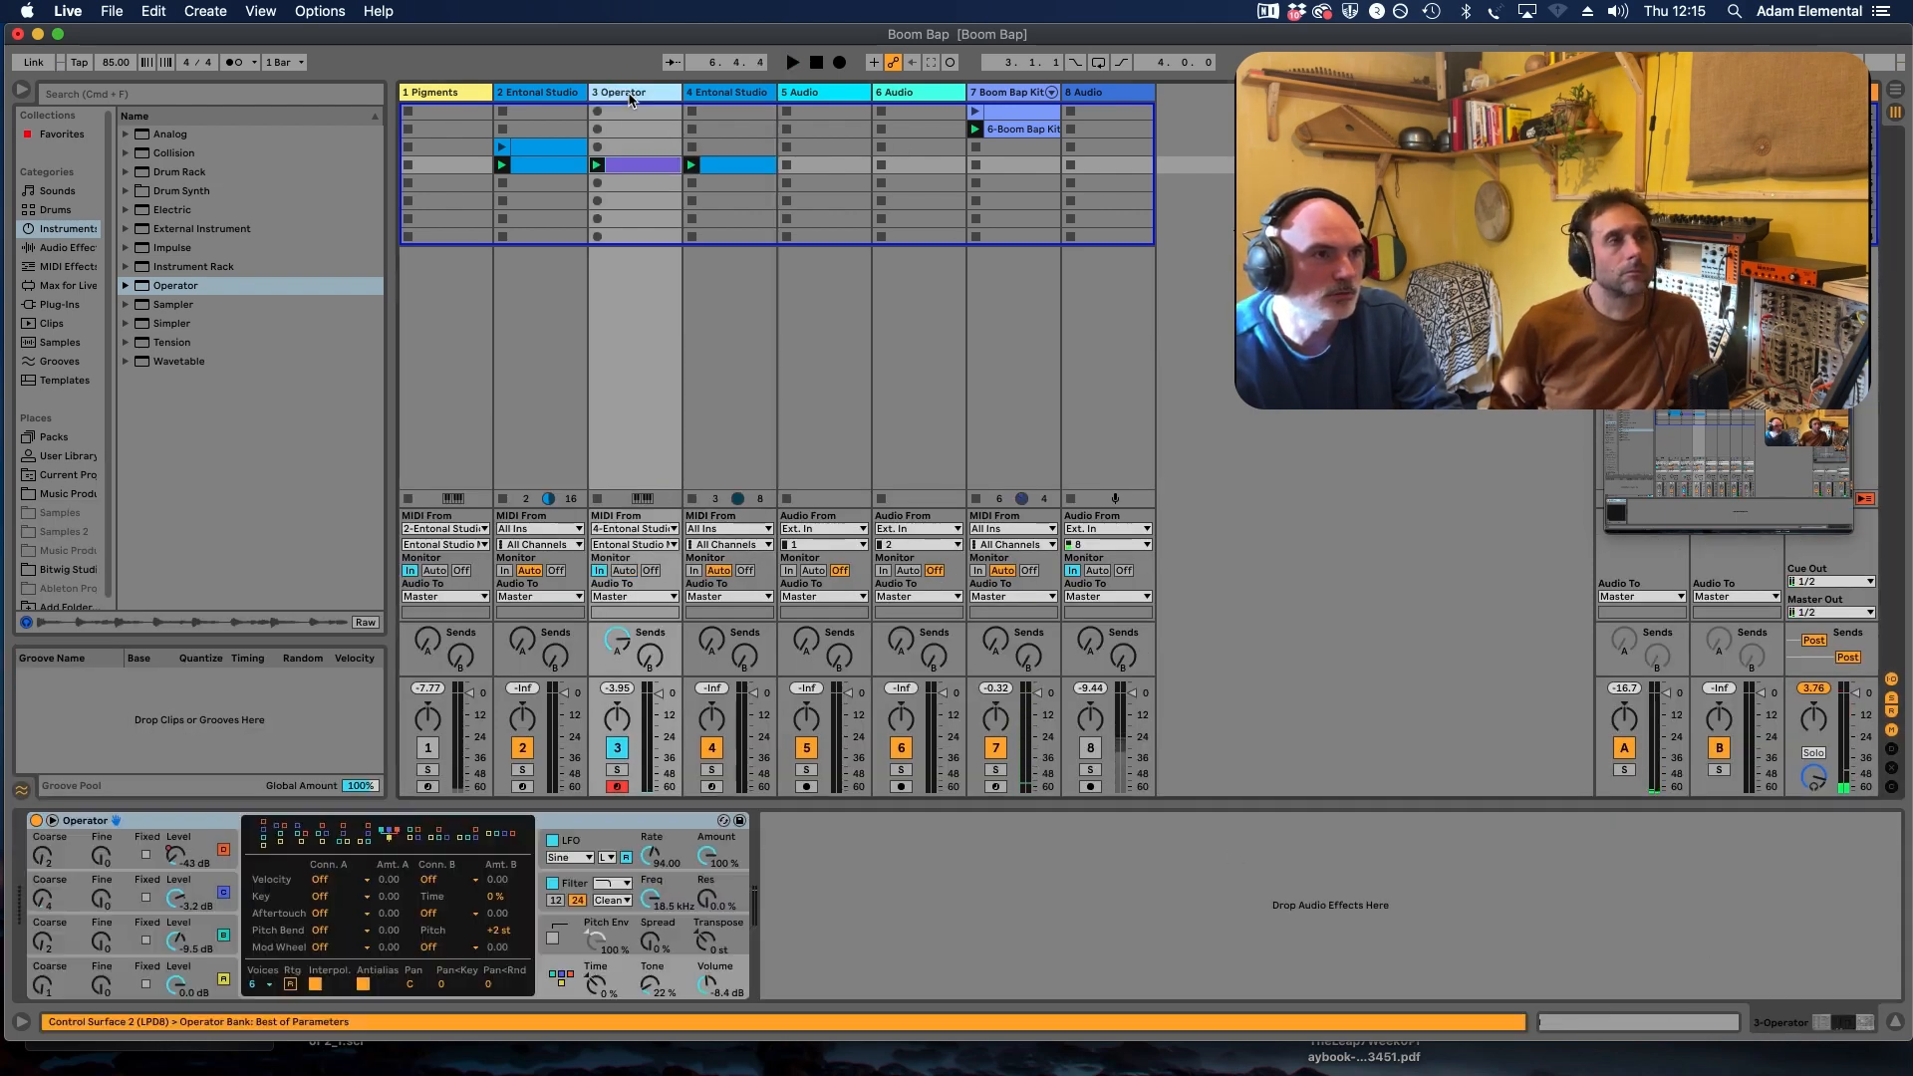
# Step: Enable Operator's pitch envelope and shape it with a 638 ms decay, +48 st peak and -16 st sustain
pyautogui.click(599, 840)
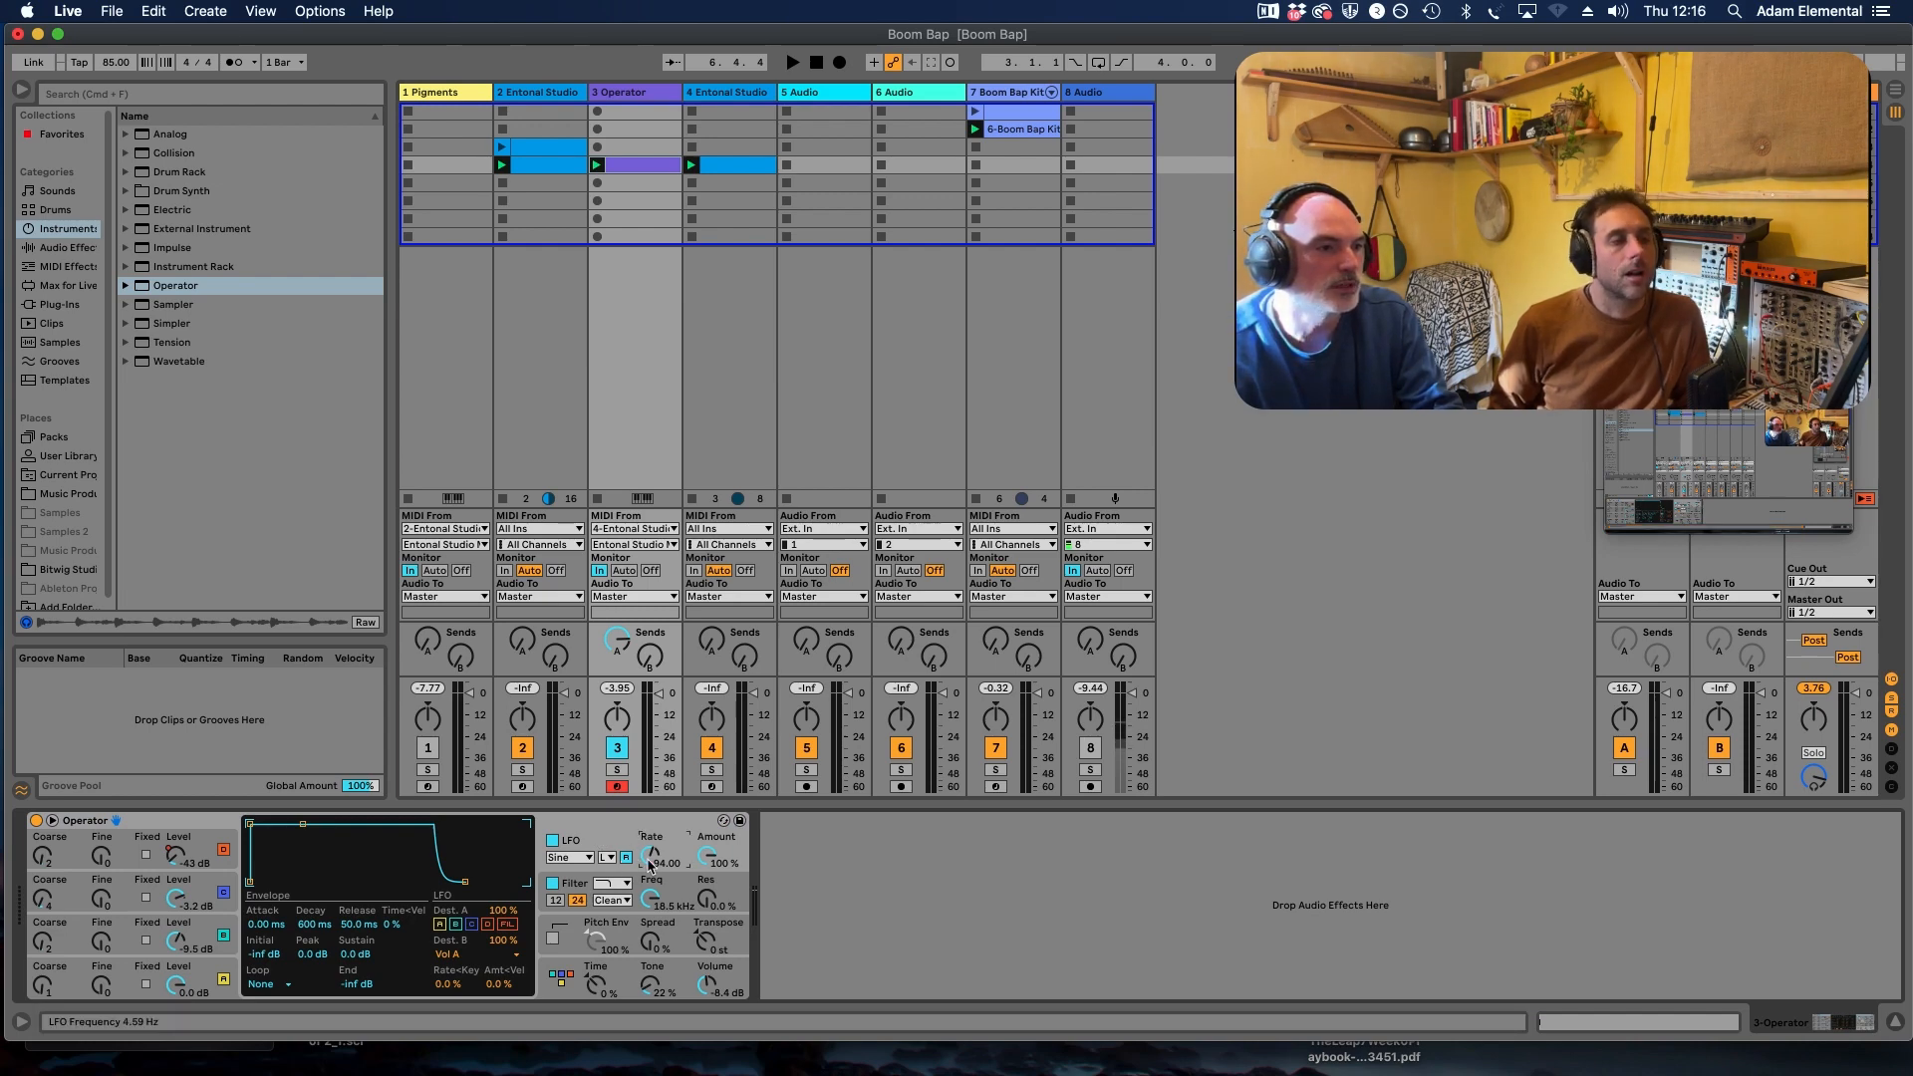
pyautogui.click(571, 939)
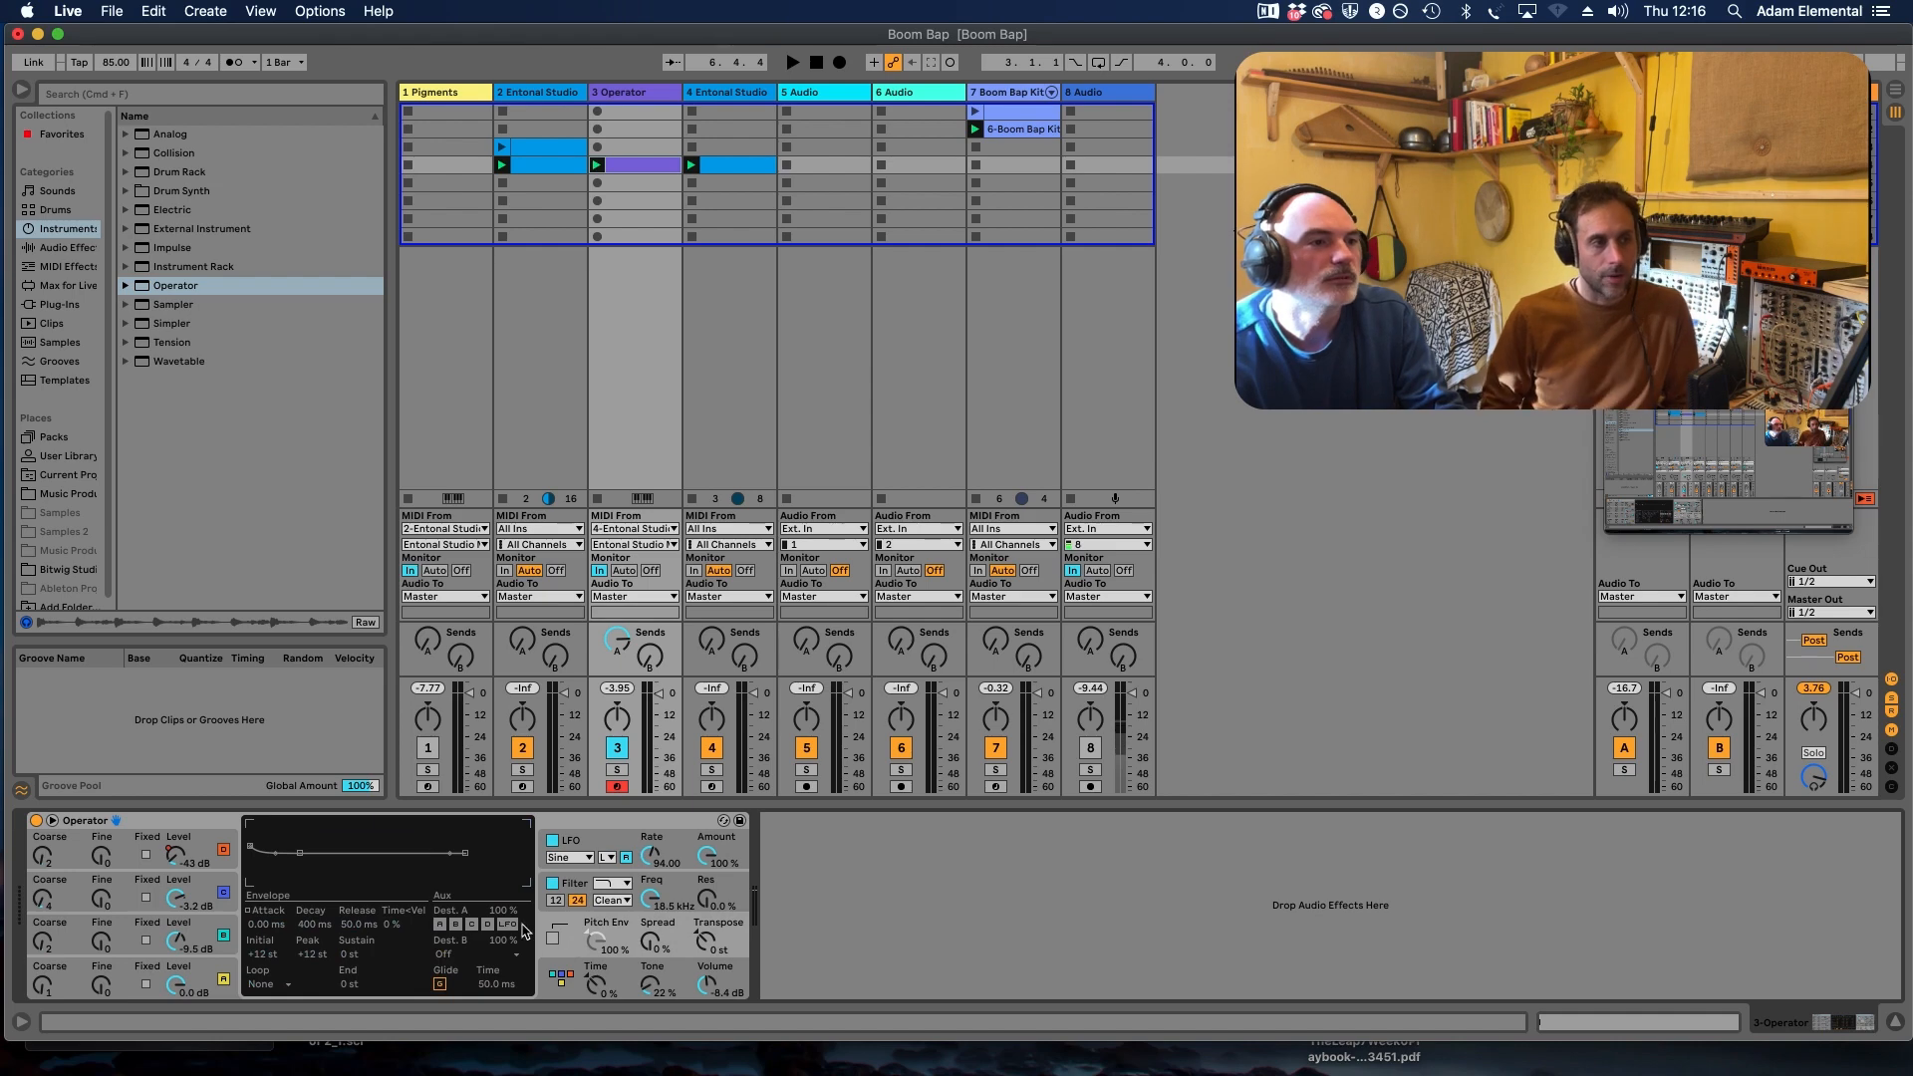
pyautogui.click(554, 938)
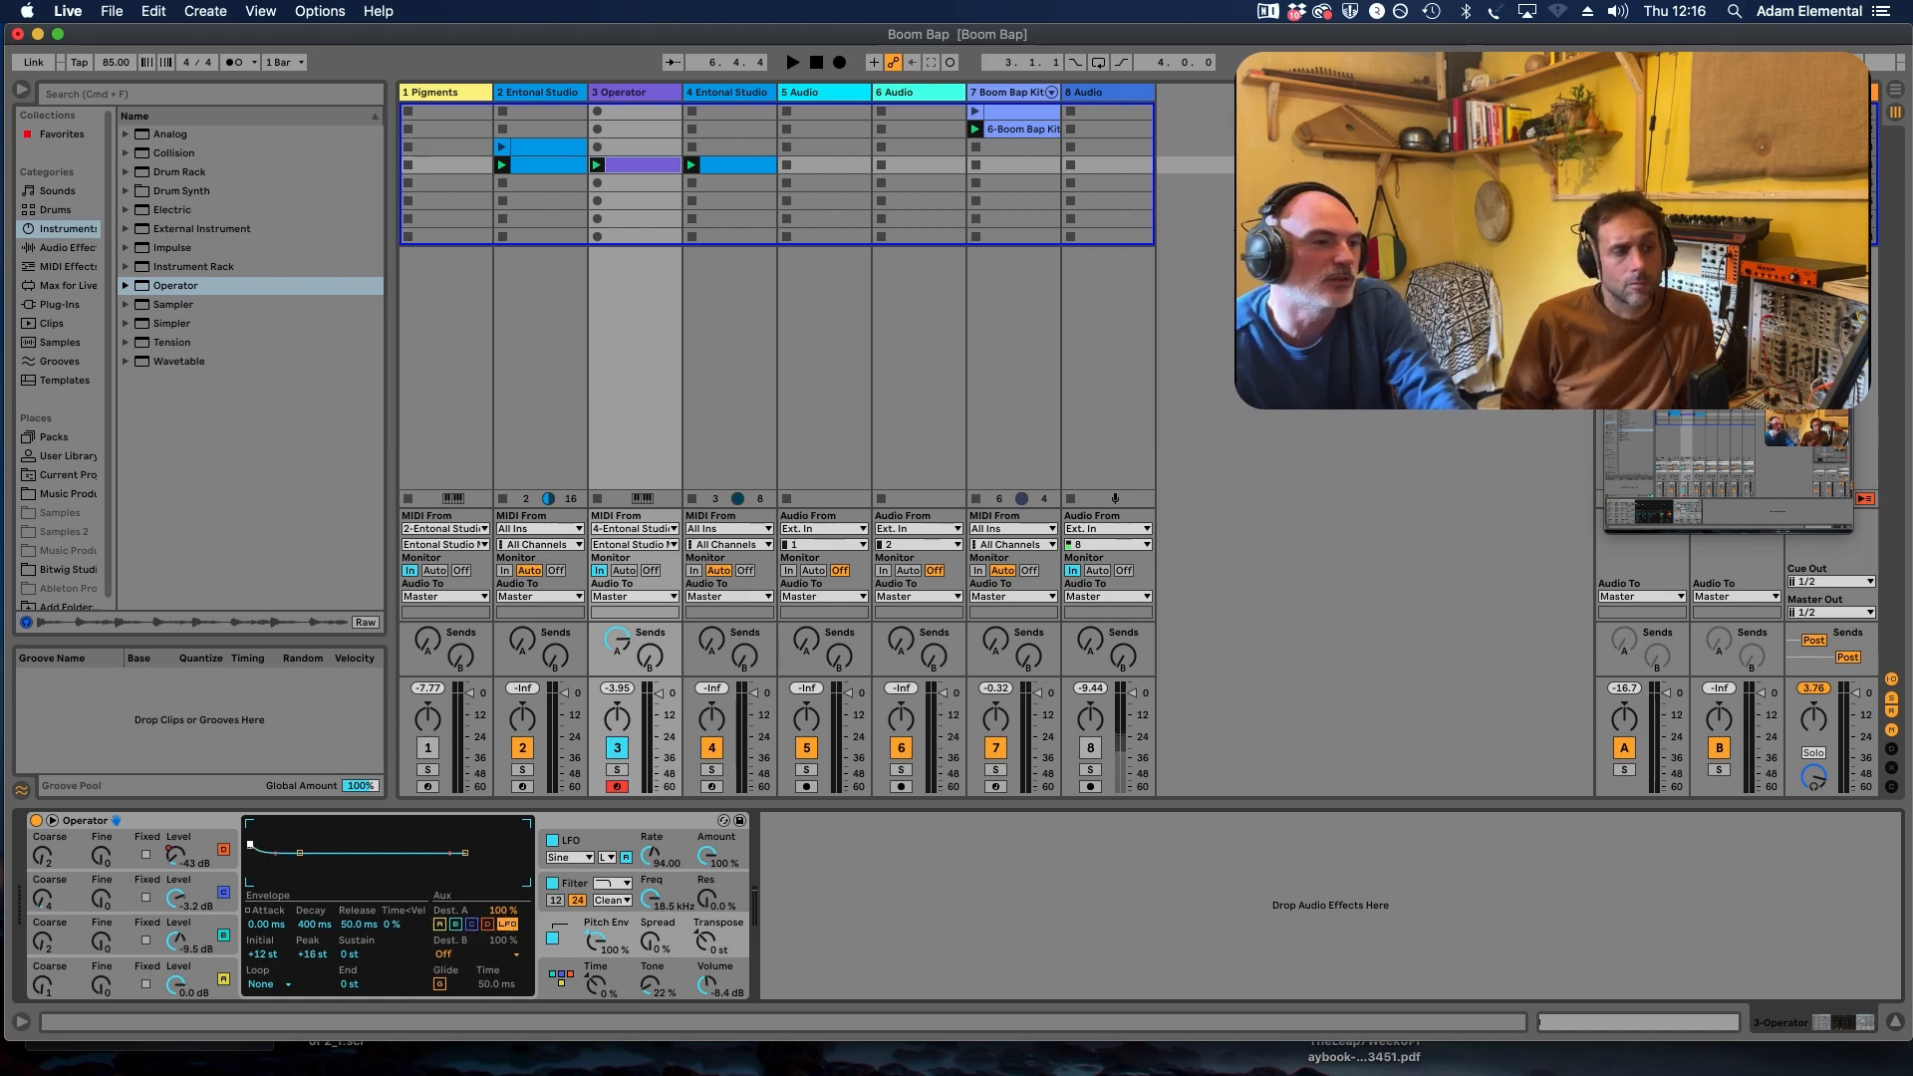
pyautogui.moveTo(250, 845); pyautogui.dragTo(303, 862)
# Step: Audition the pitch envelope, lower its amount and restart playback
pyautogui.press('space')
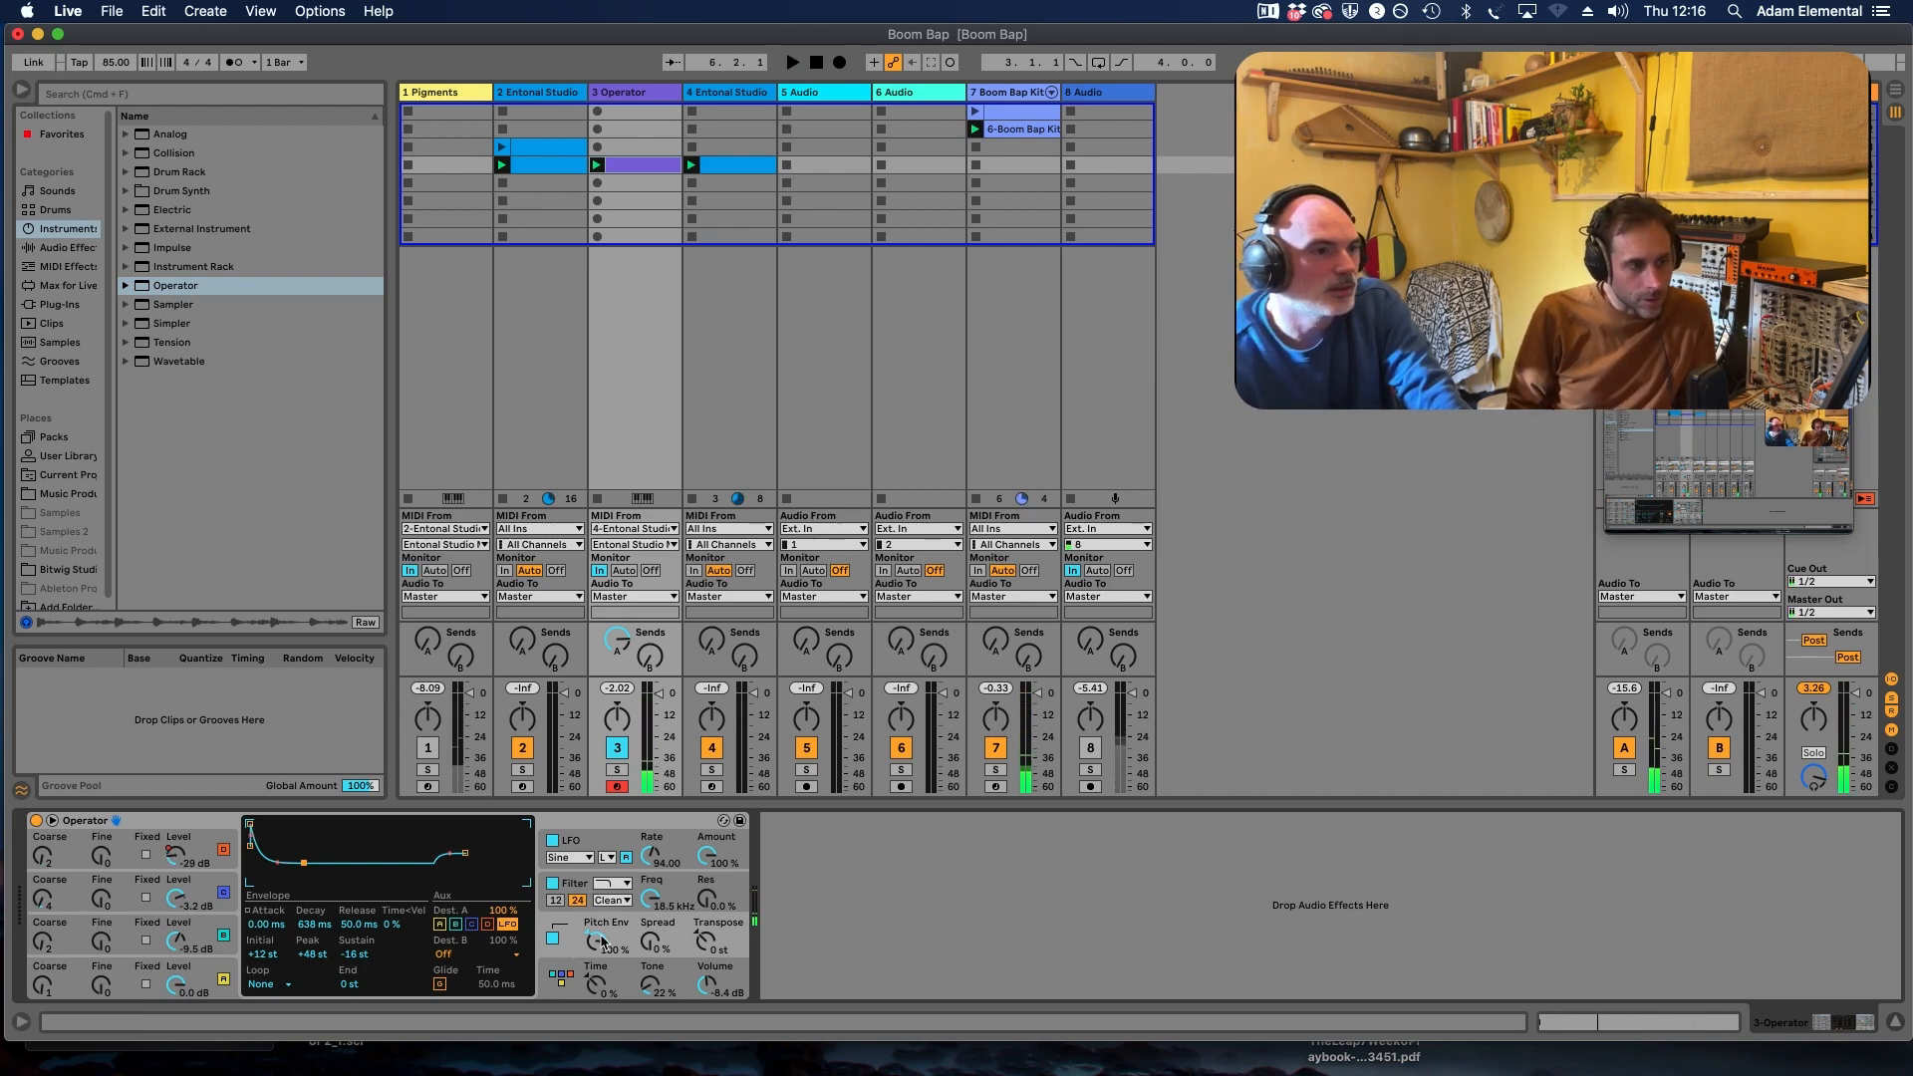
pyautogui.moveTo(601, 940); pyautogui.dragTo(596, 944)
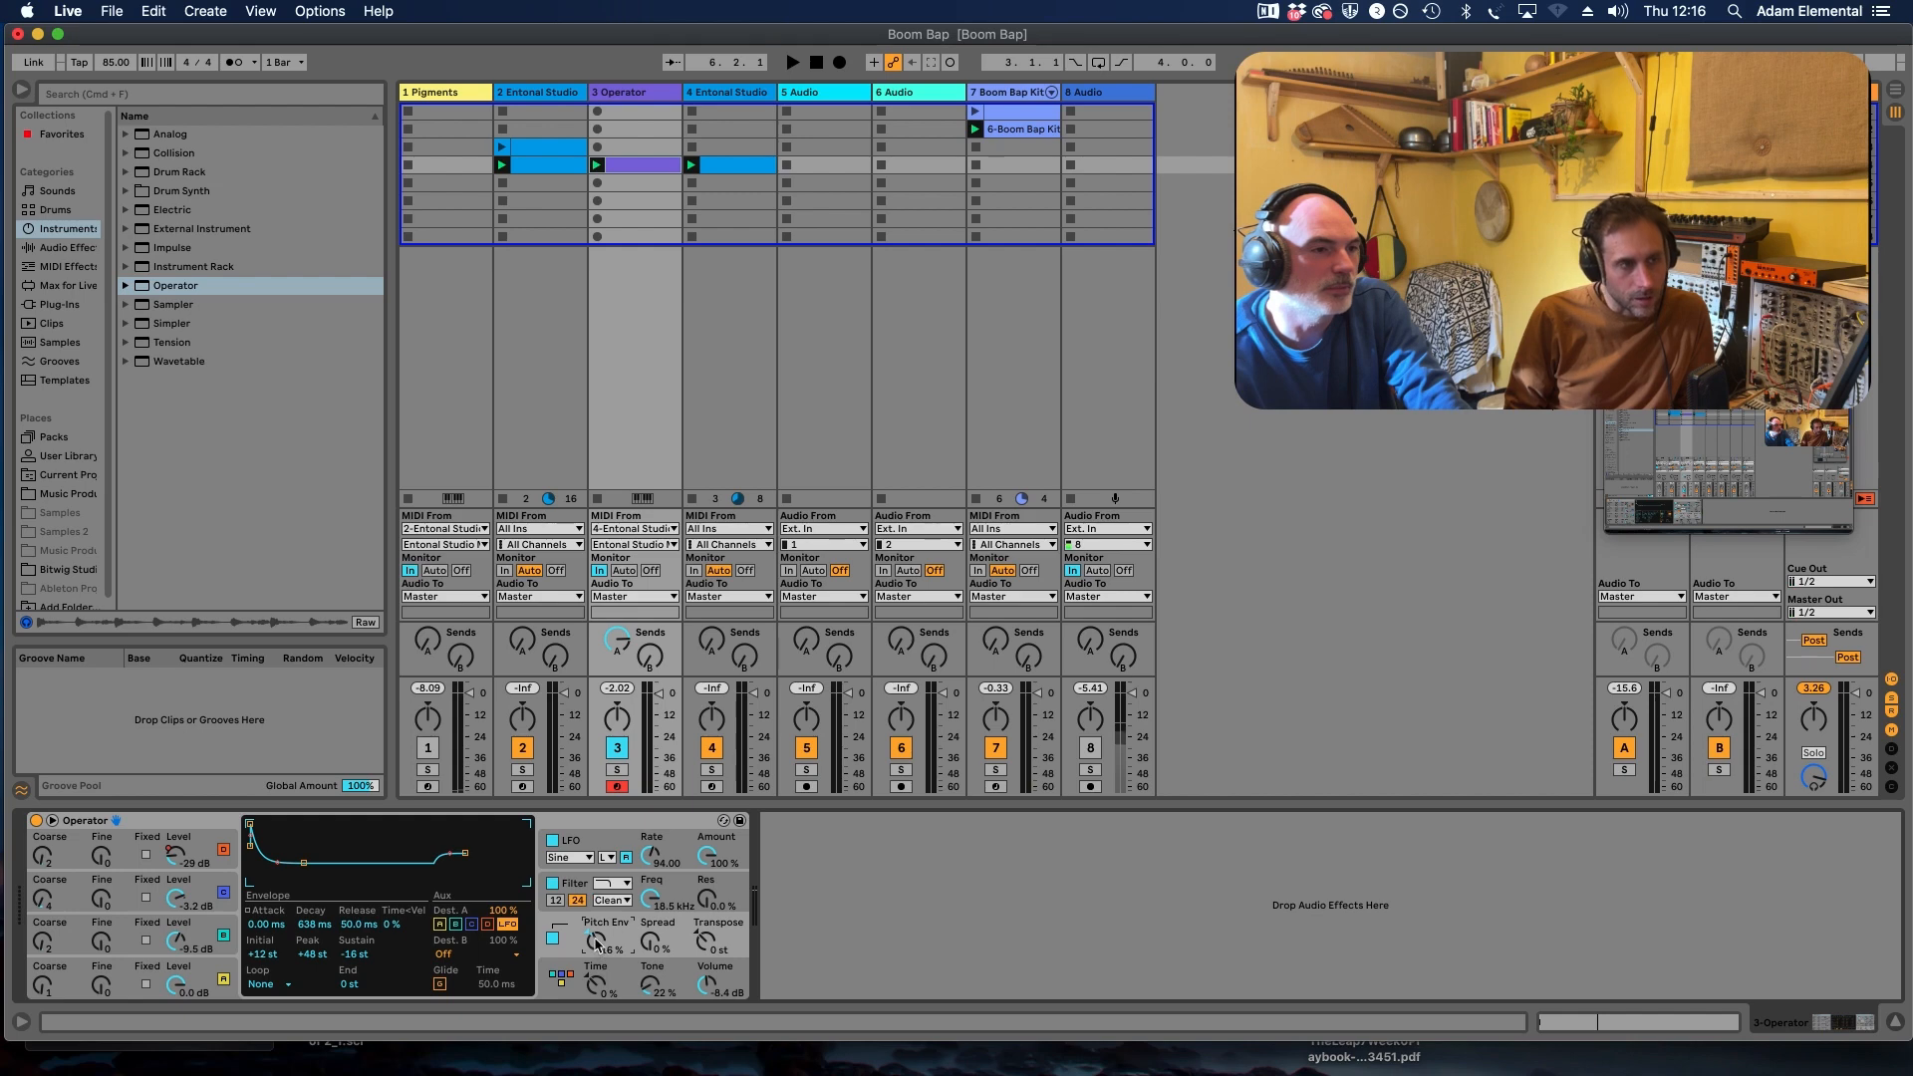
pyautogui.press('space')
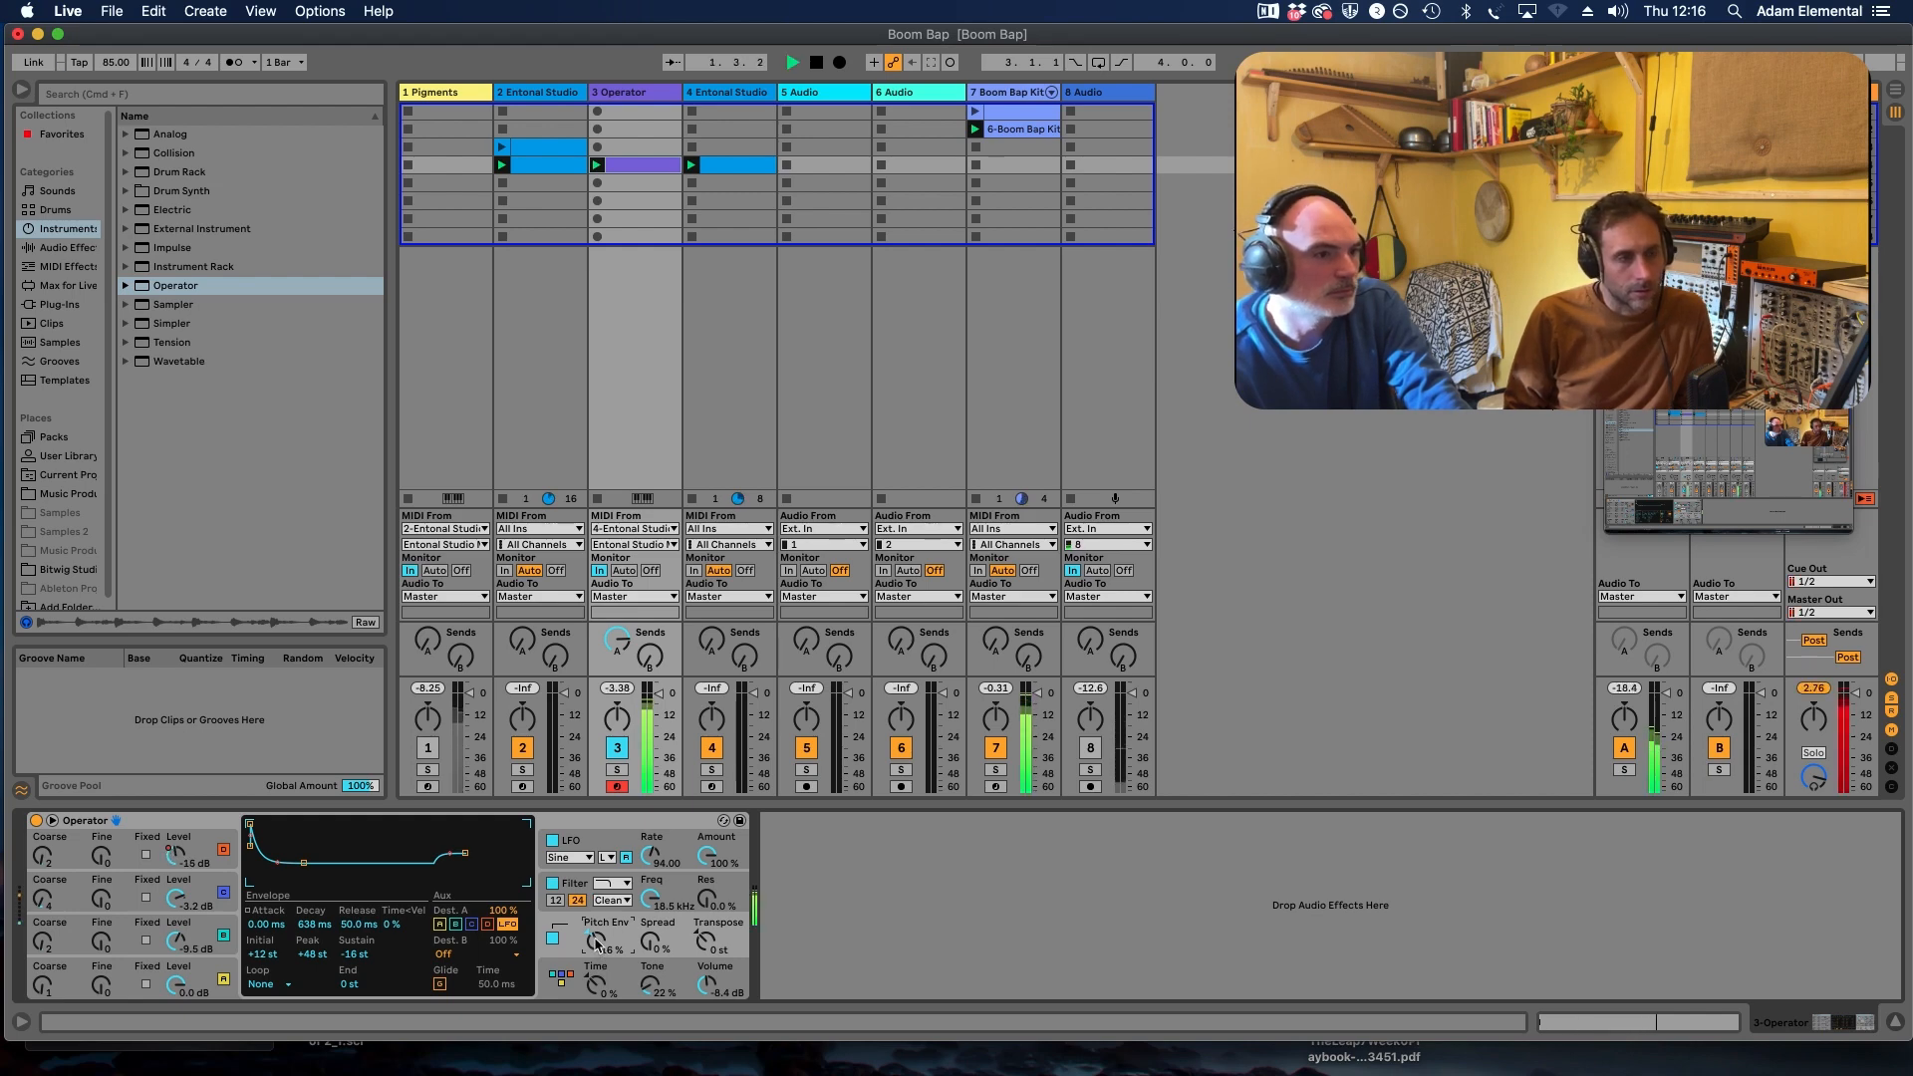